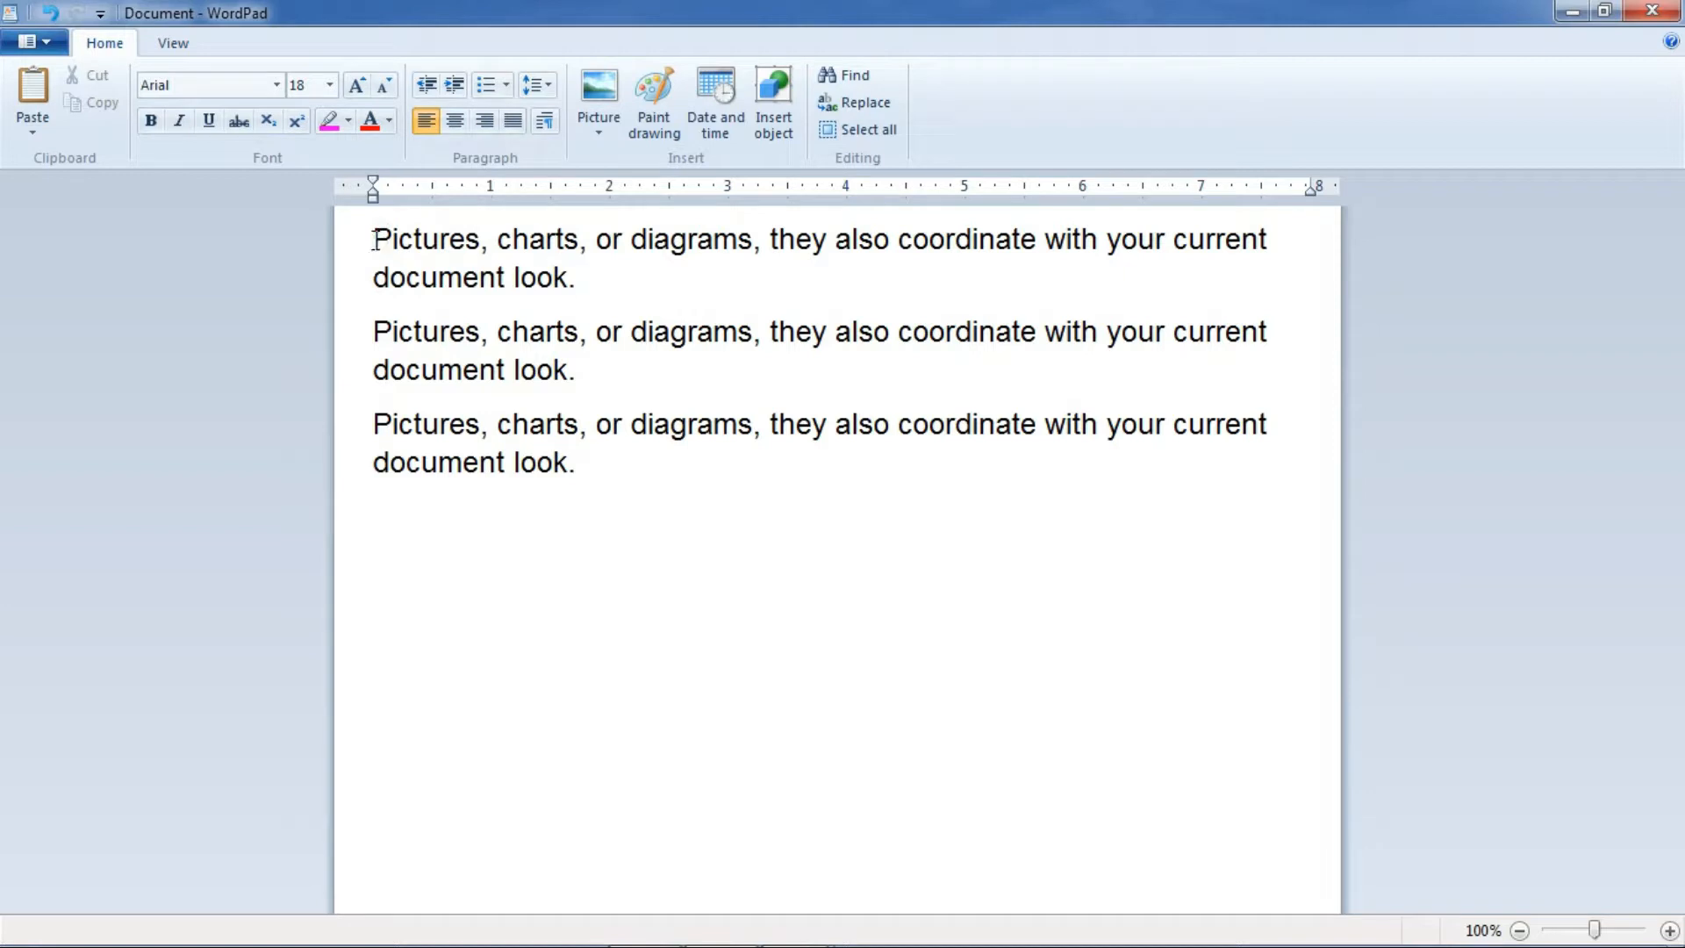
Increase the first paragraph's indent by four levels, to the 2-inch ruler mark
{"action": "left_click_drag", "start_coordinate": [384, 233], "coordinate": [646, 293]}
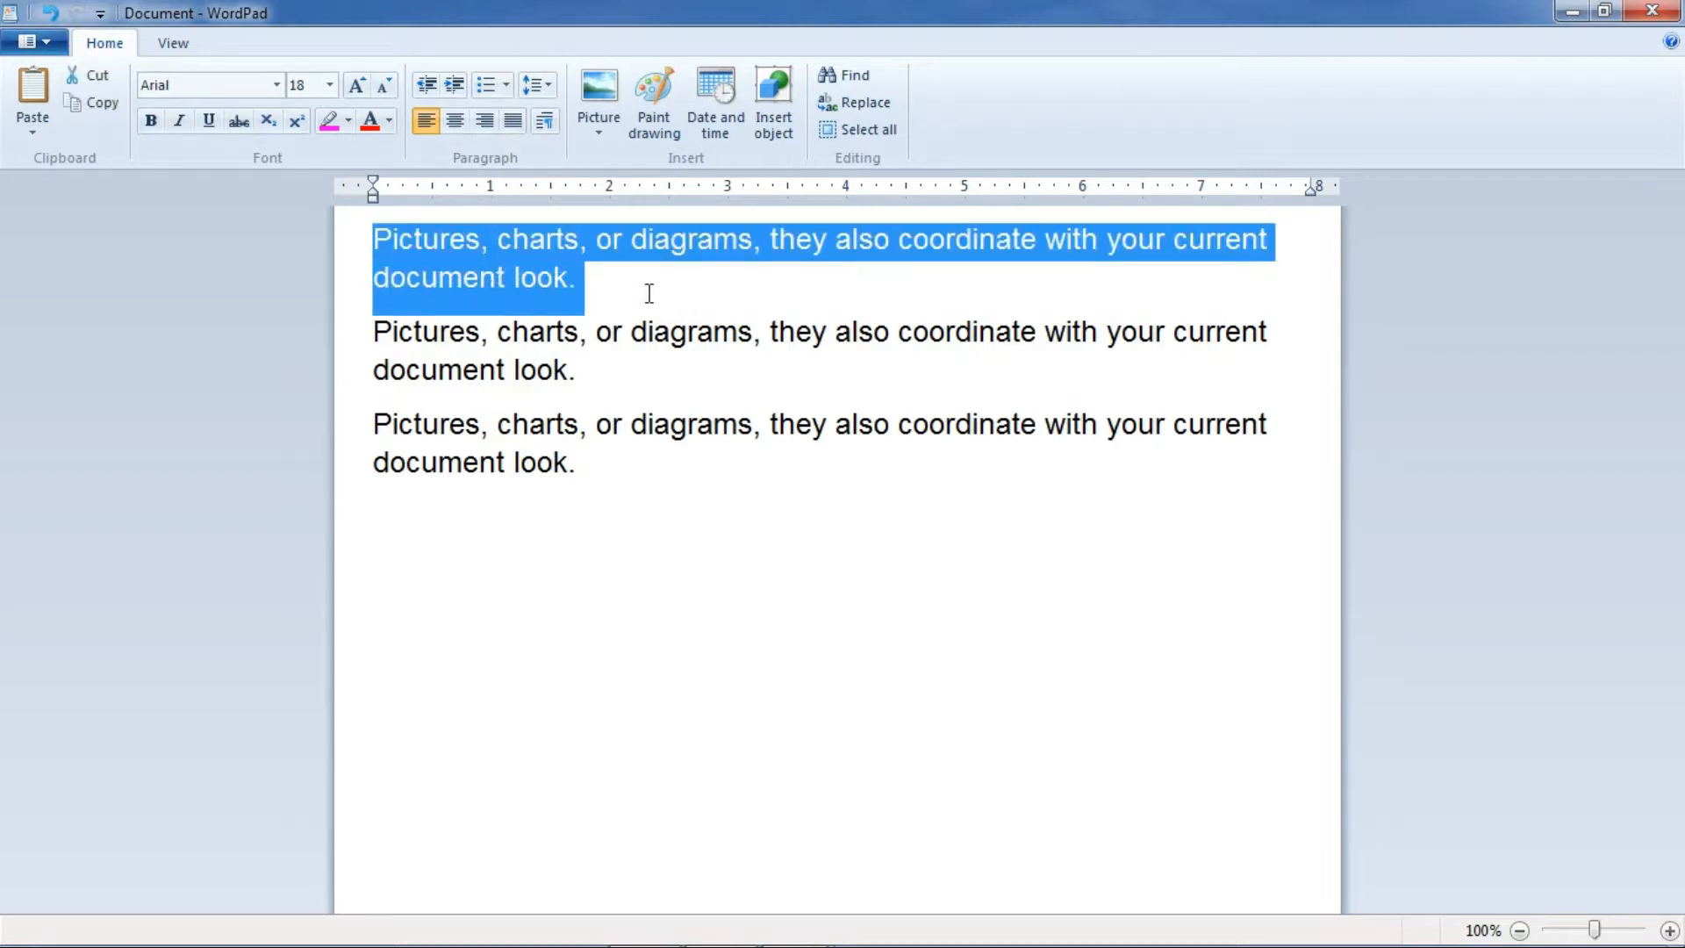
{"action": "left_click", "coordinate": [453, 88]}
{"action": "left_click", "coordinate": [453, 87]}
{"action": "left_click", "coordinate": [453, 88]}
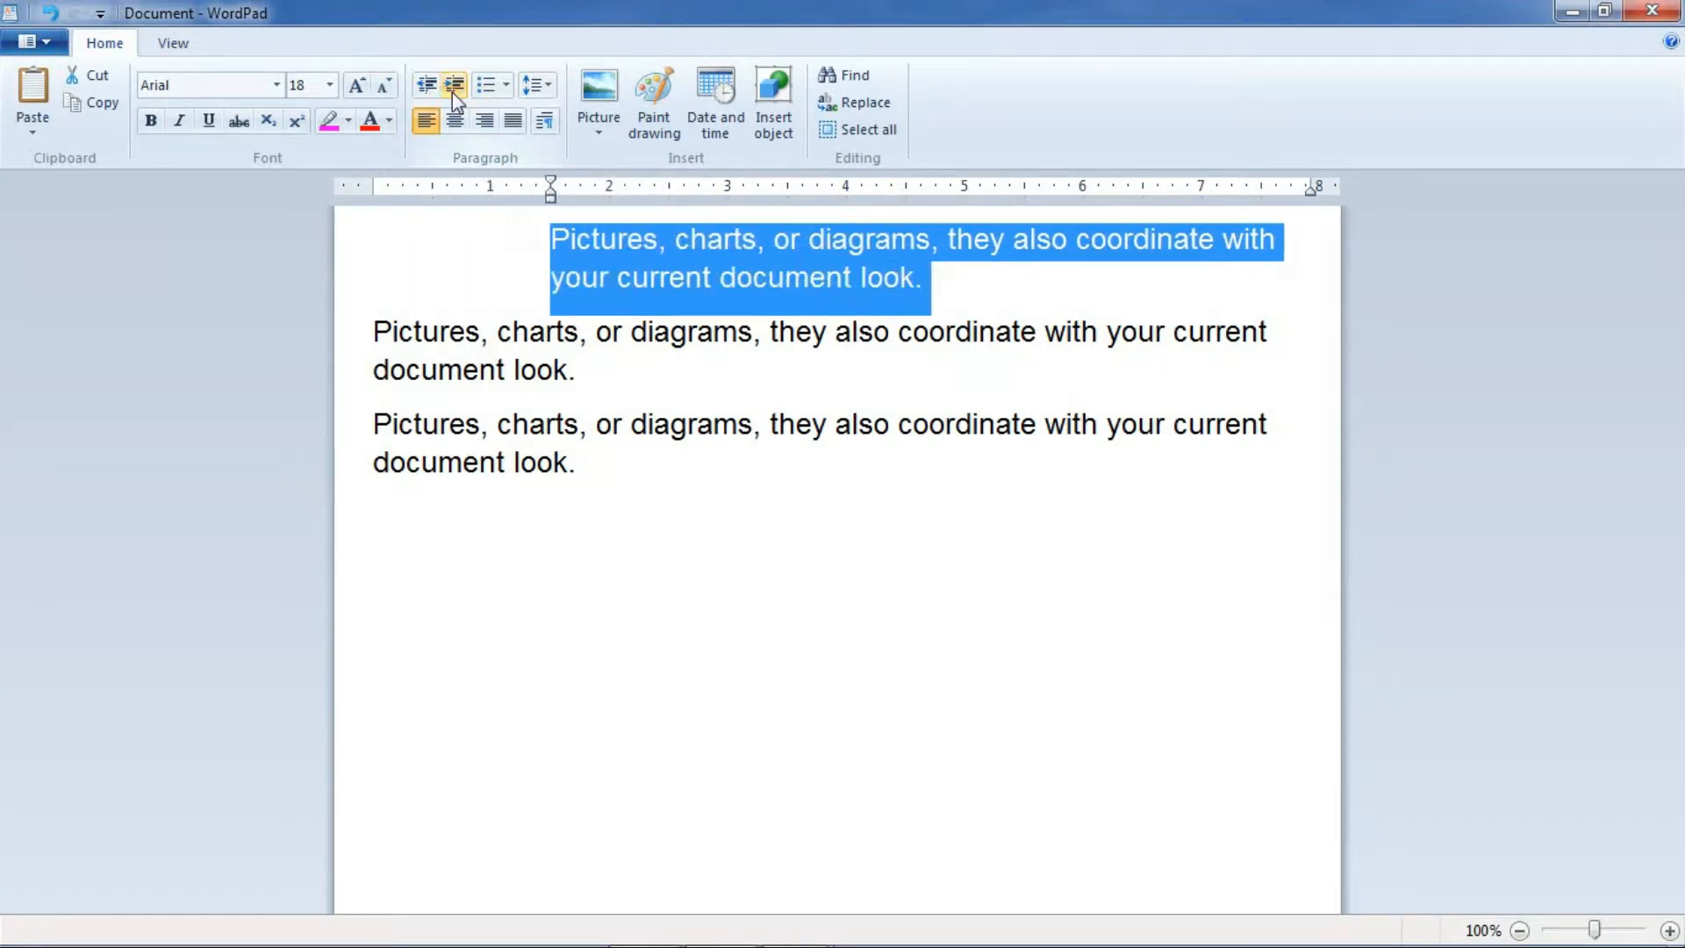
{"action": "left_click", "coordinate": [453, 87]}
Add four new lines after the first paragraph reading "fdg", "fdgfd", "g" and "fg", keeping its indentation
{"action": "left_click", "coordinate": [1066, 281]}
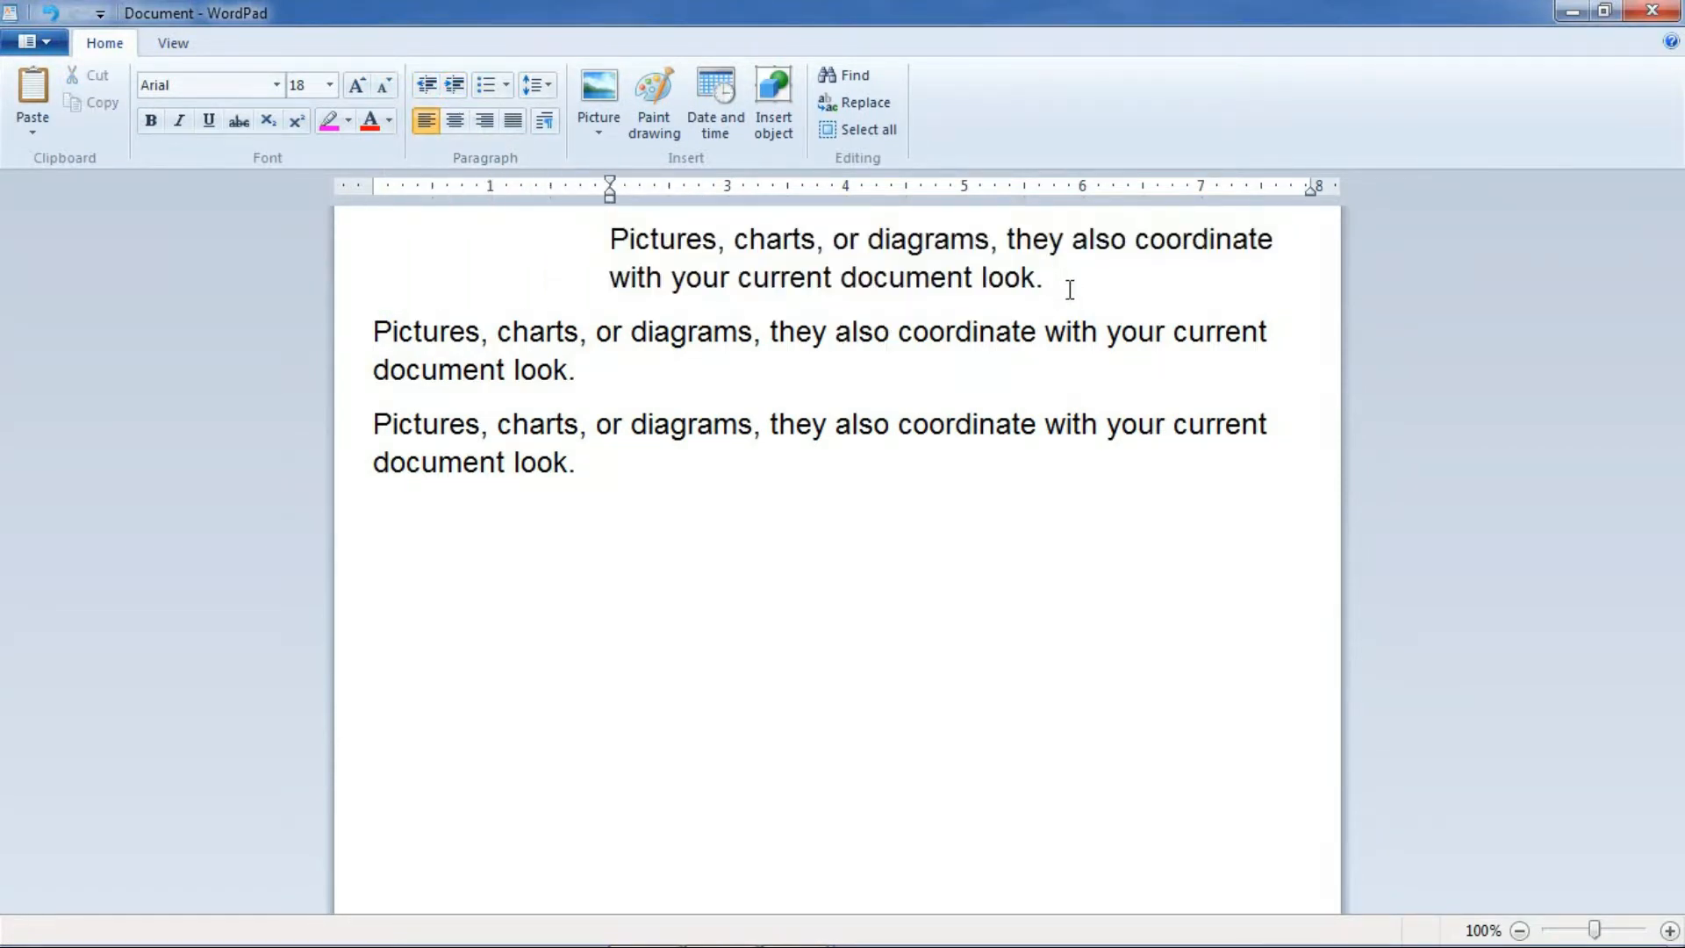
{"action": "key", "text": "Return"}
{"action": "type", "text": "fdg"}
{"action": "key", "text": "Return"}
{"action": "type", "text": "fdgfd"}
{"action": "key", "text": "Return"}
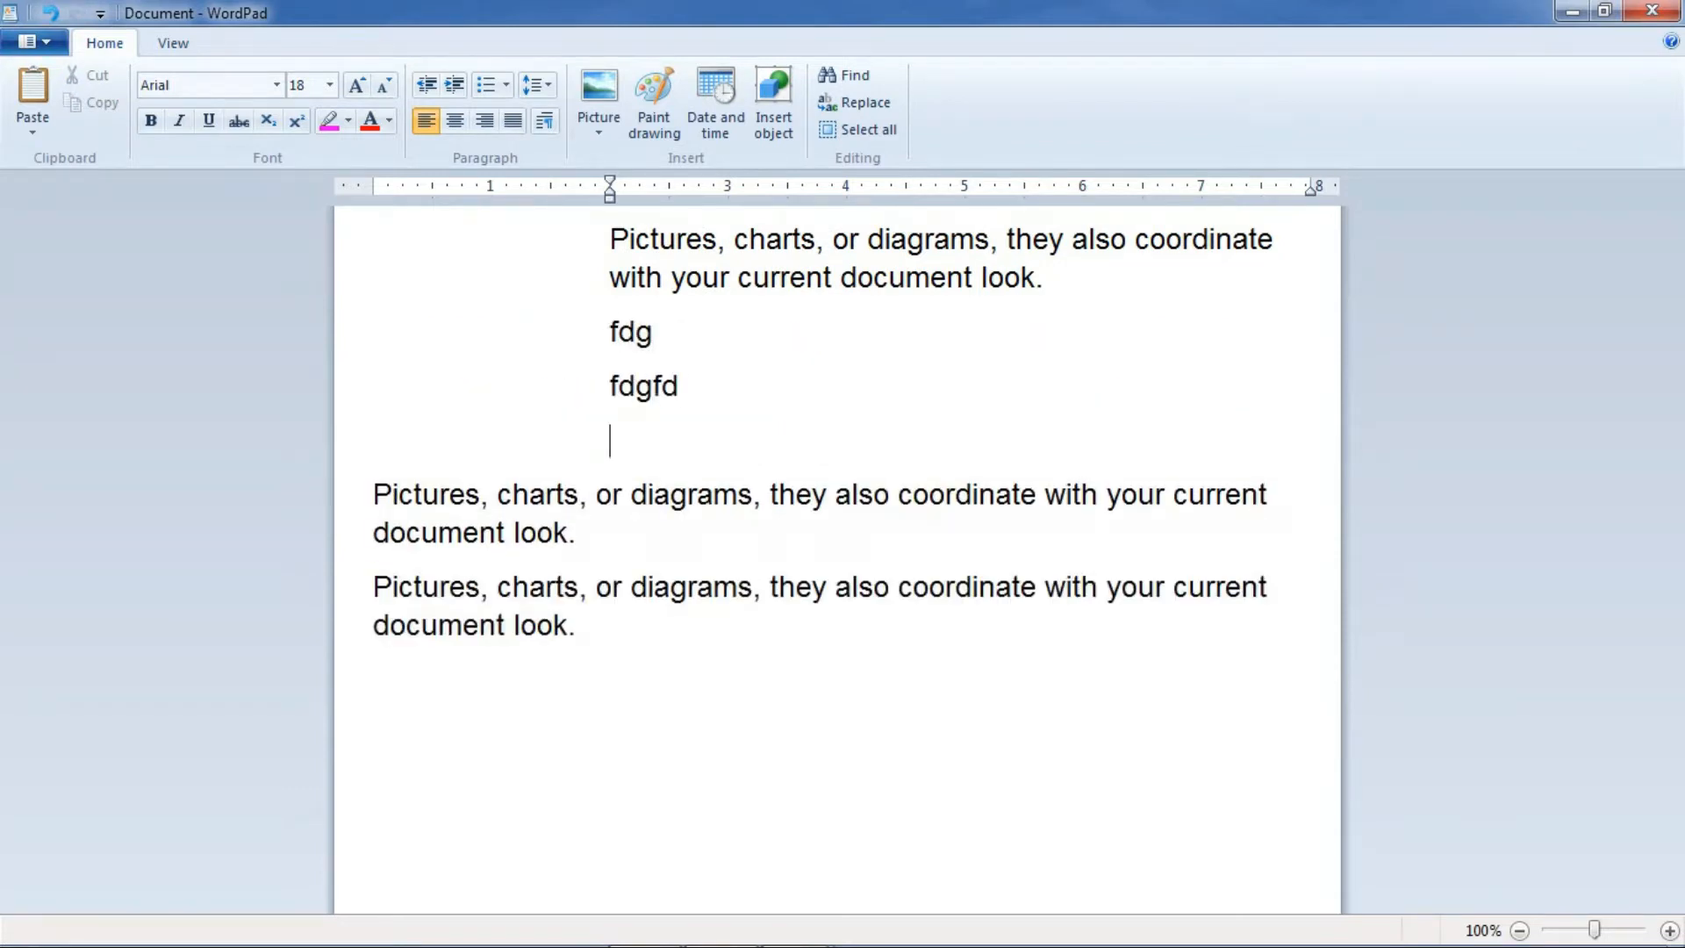
{"action": "type", "text": "g"}
{"action": "key", "text": "Return"}
{"action": "type", "text": "fg"}
{"action": "key", "text": "Return"}
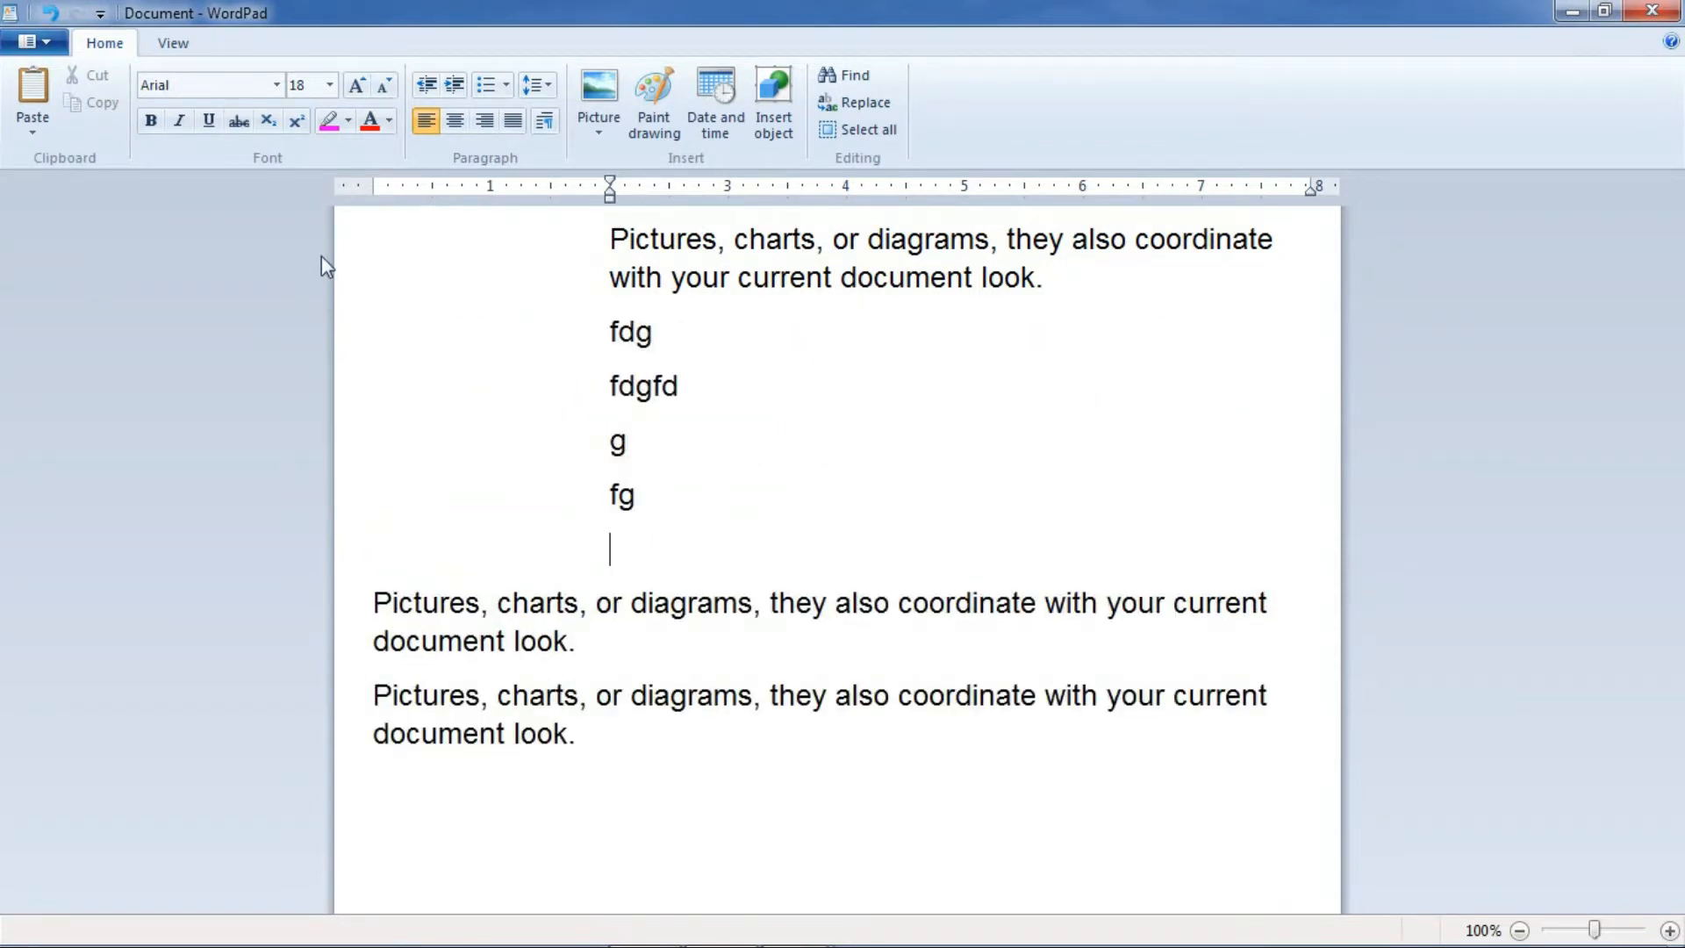
Decrease the indent of the first paragraph and the four short lines below it back to the left margin
{"action": "left_click_drag", "start_coordinate": [612, 237], "coordinate": [760, 497]}
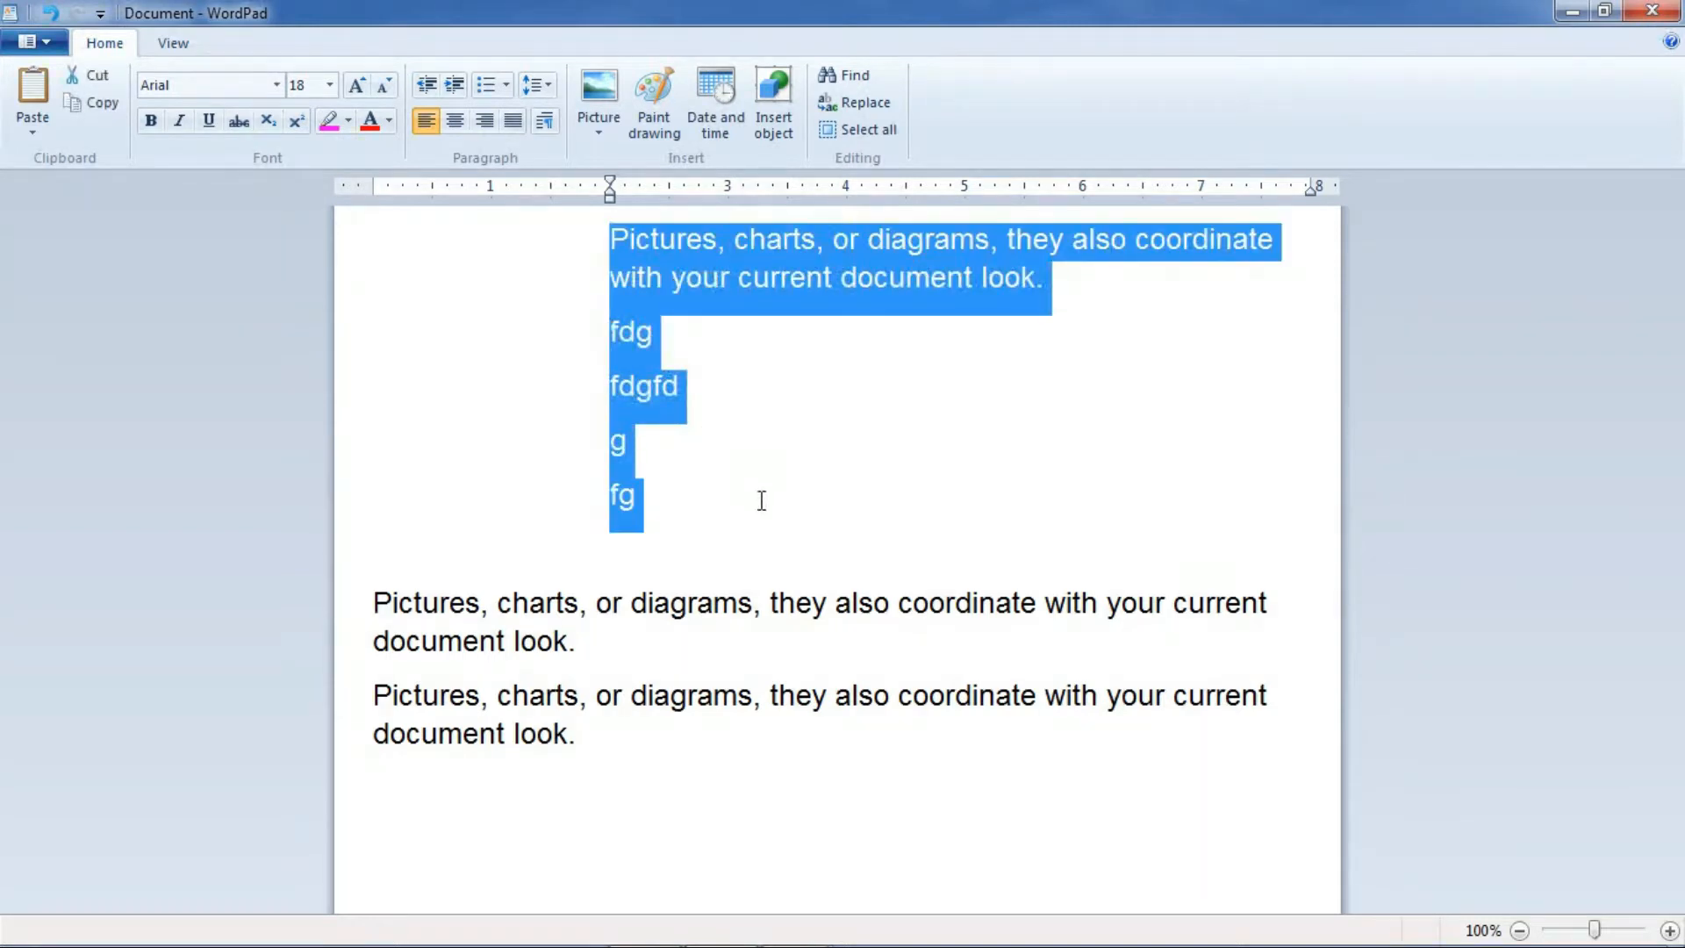
{"action": "left_click", "coordinate": [424, 88]}
{"action": "left_click", "coordinate": [424, 88]}
{"action": "left_click", "coordinate": [425, 88]}
{"action": "left_click", "coordinate": [424, 88]}
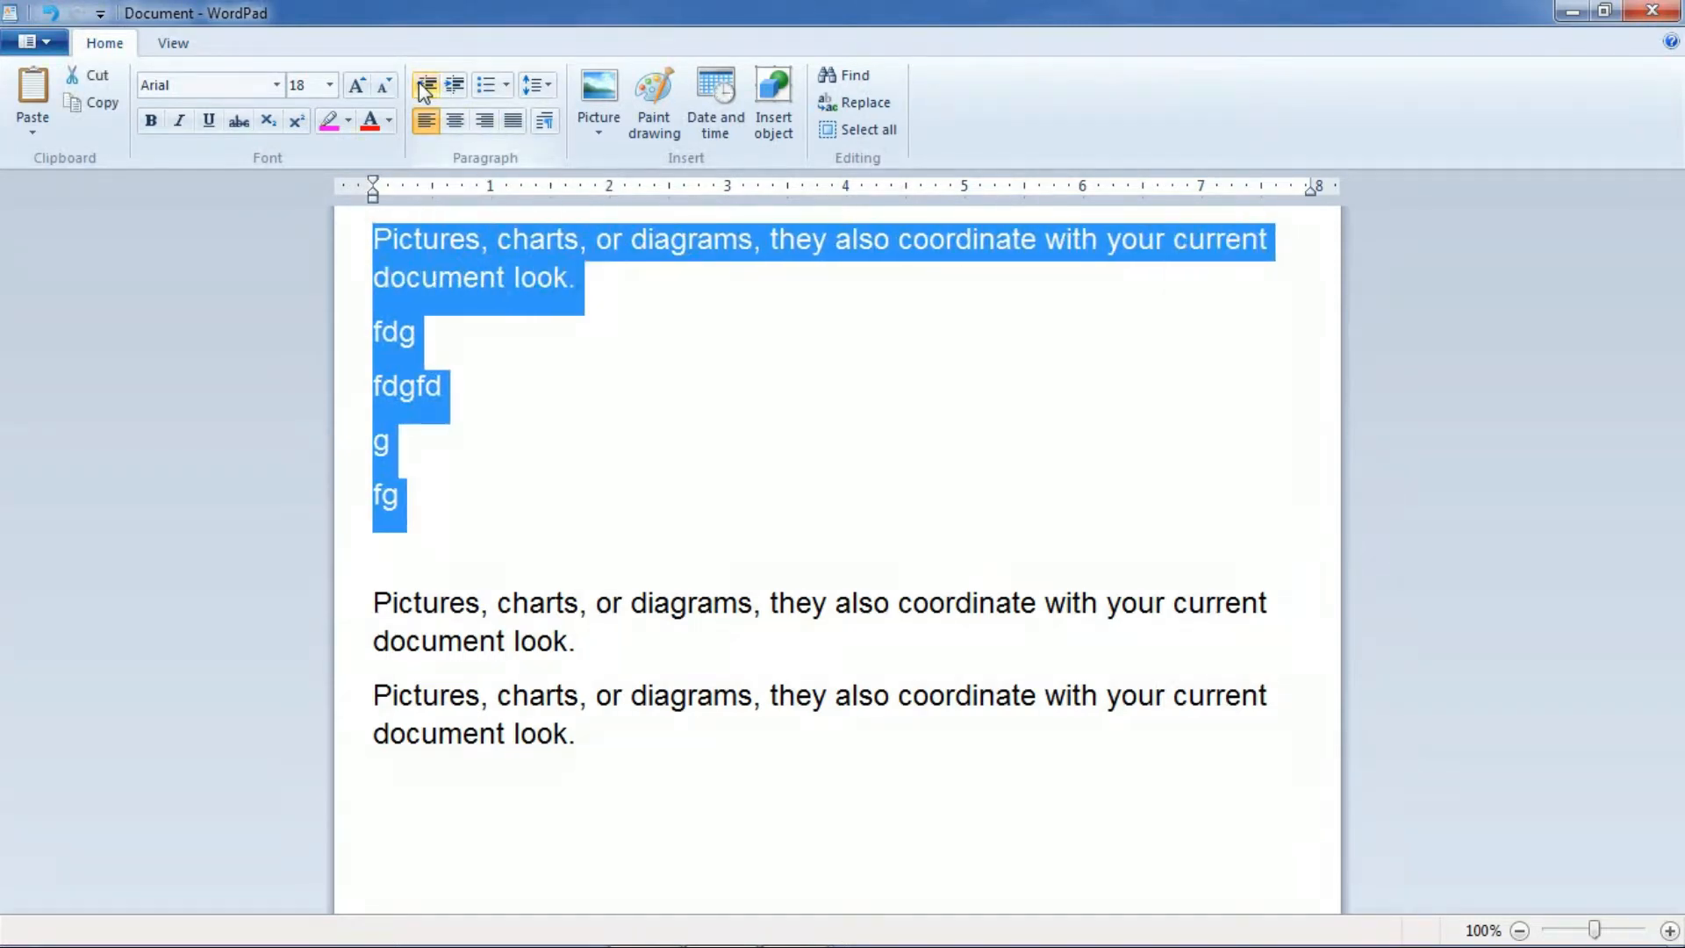
Add two unindented lines reading "sdf" below the "fg" line
{"action": "left_click", "coordinate": [459, 479]}
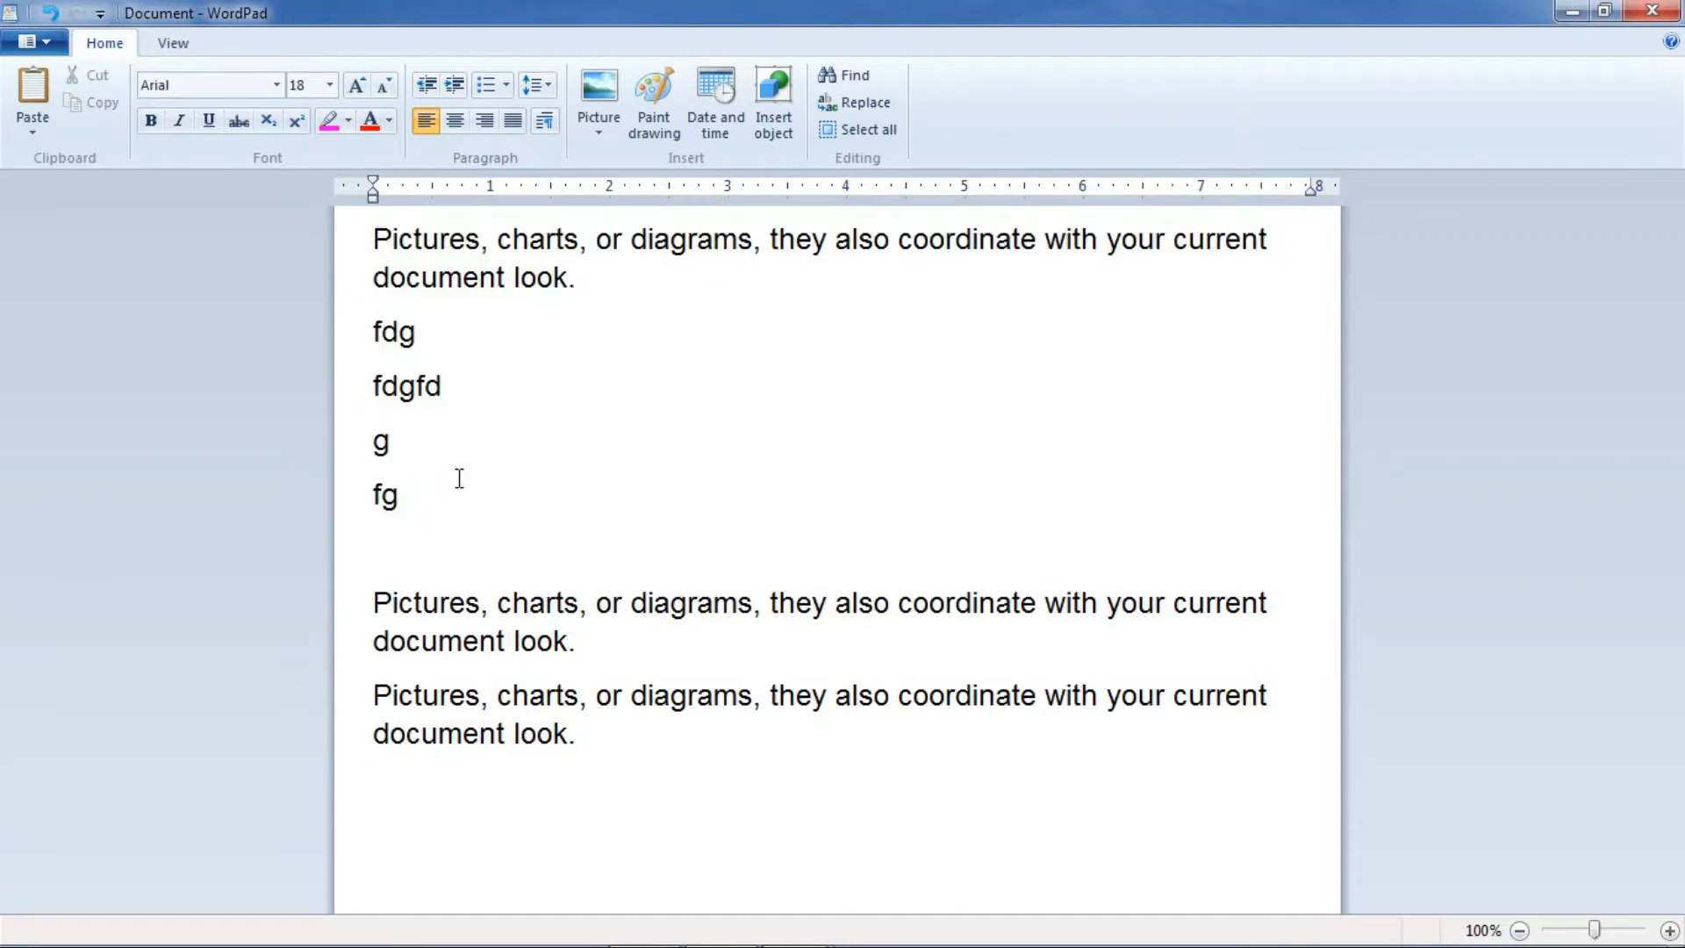
{"action": "key", "text": "Return"}
{"action": "type", "text": "sdf"}
{"action": "key", "text": "Return"}
{"action": "type", "text": "sdf"}
{"action": "key", "text": "Return"}
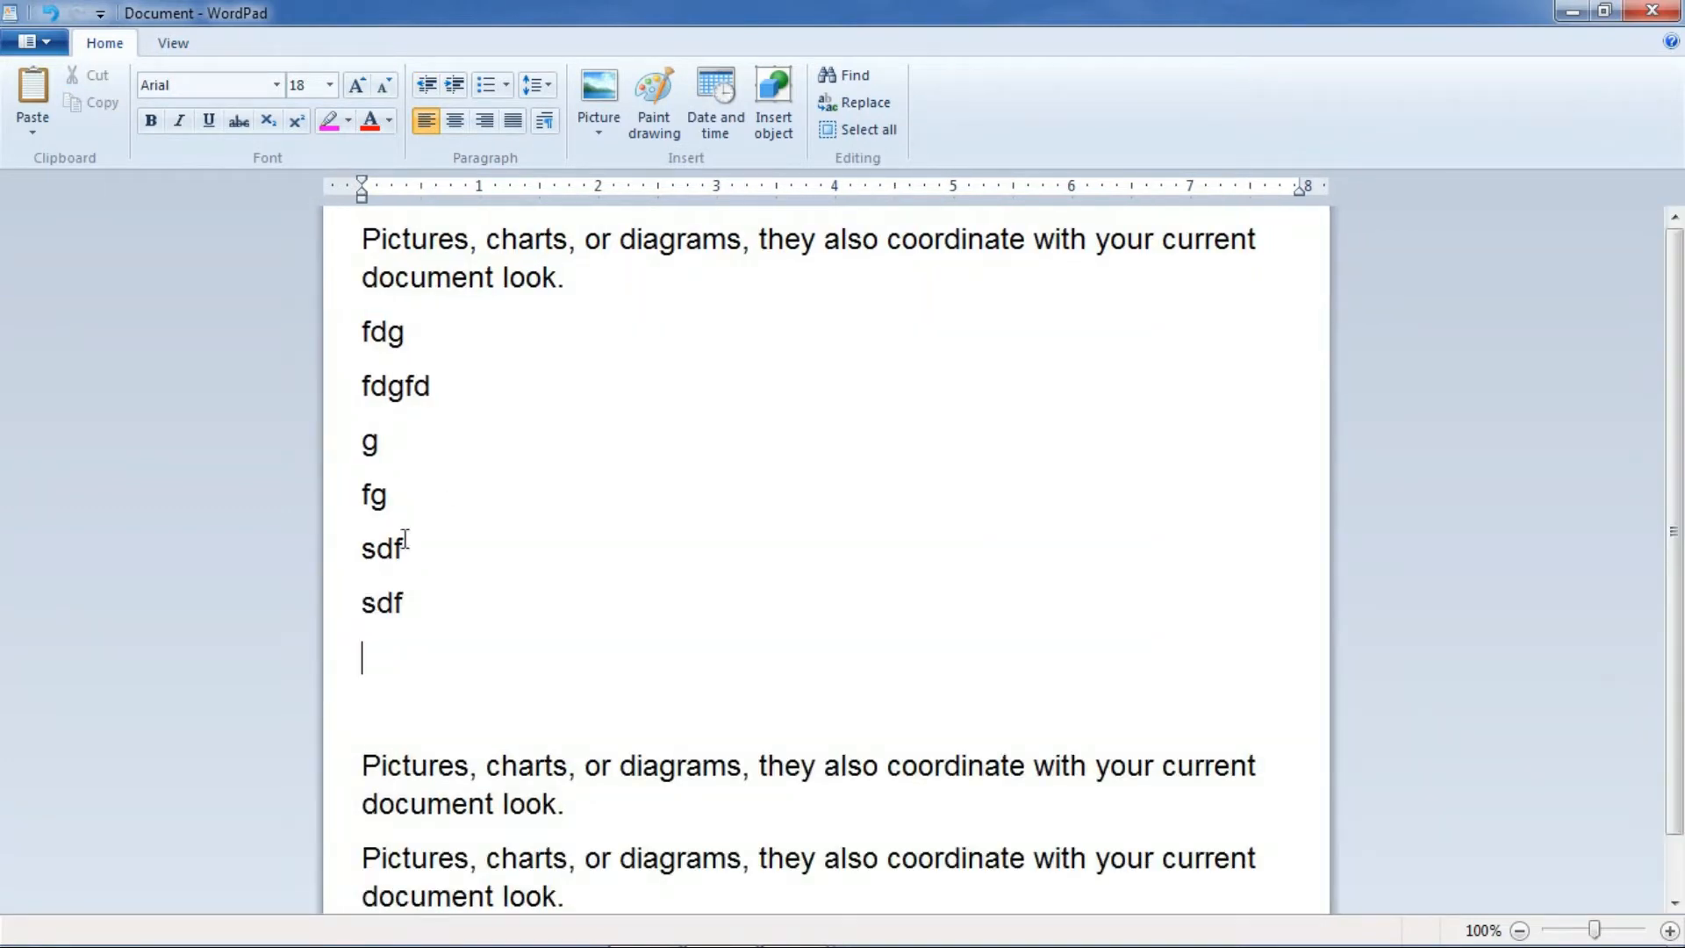
Delete the six short test lines and the blank lines below them, leaving only the three original paragraphs
{"action": "left_click_drag", "start_coordinate": [404, 614], "coordinate": [346, 367]}
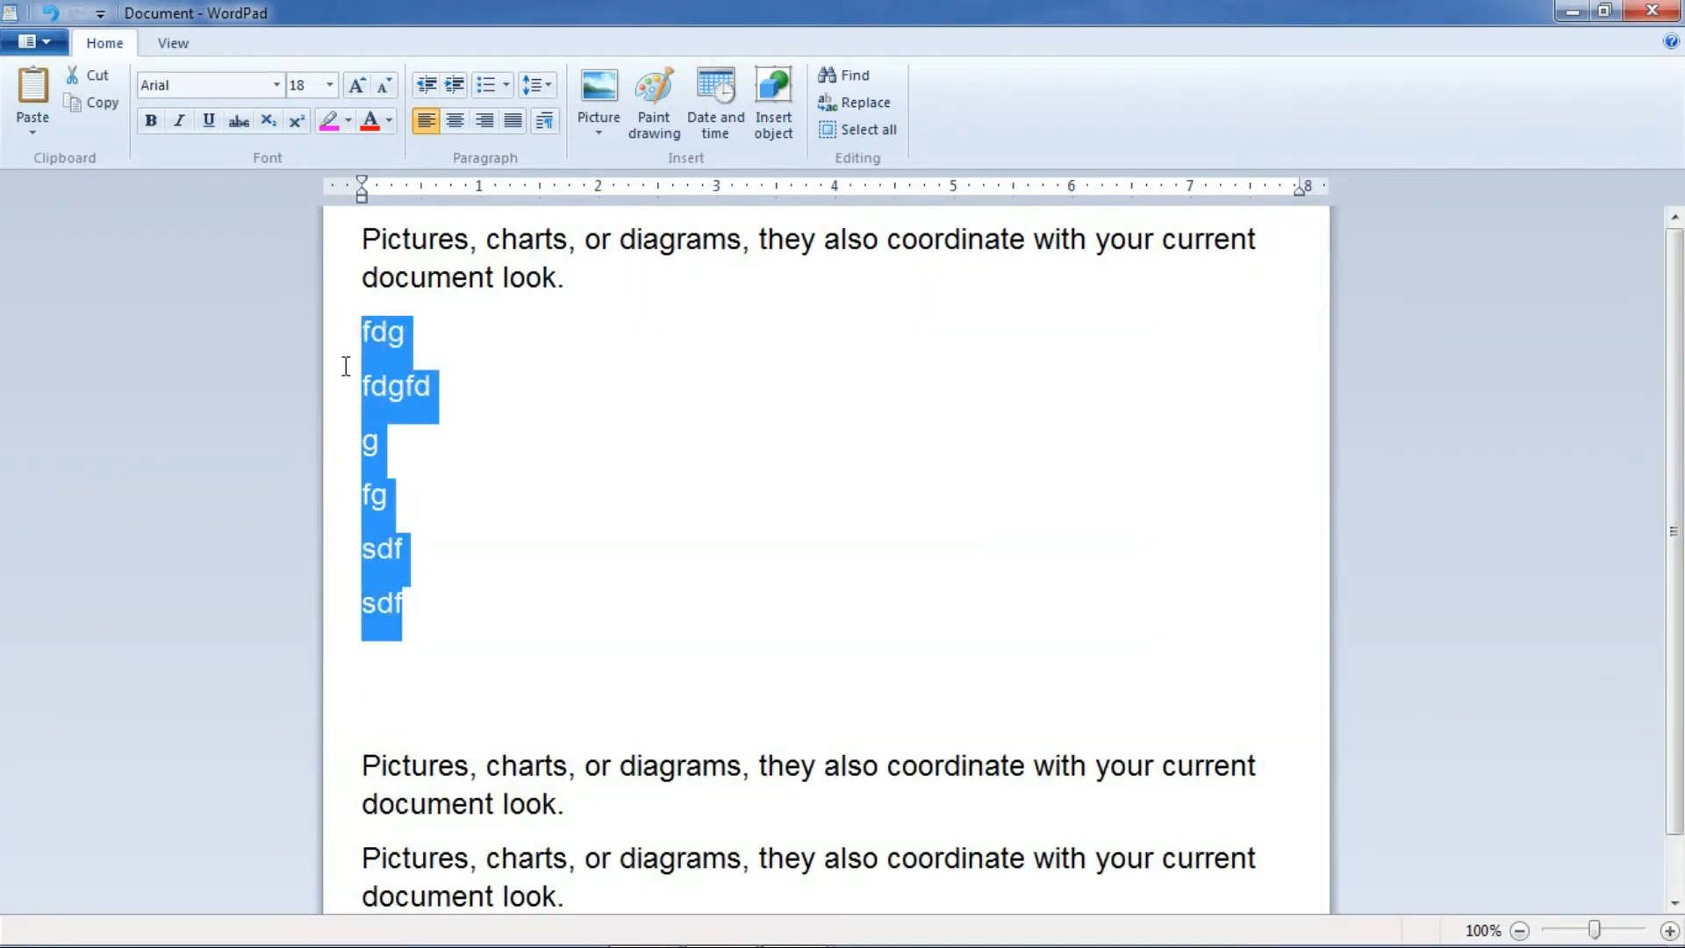
{"action": "key", "text": "Delete"}
{"action": "key", "text": "Delete"}
{"action": "key", "text": "Delete"}
{"action": "key", "text": "Delete"}
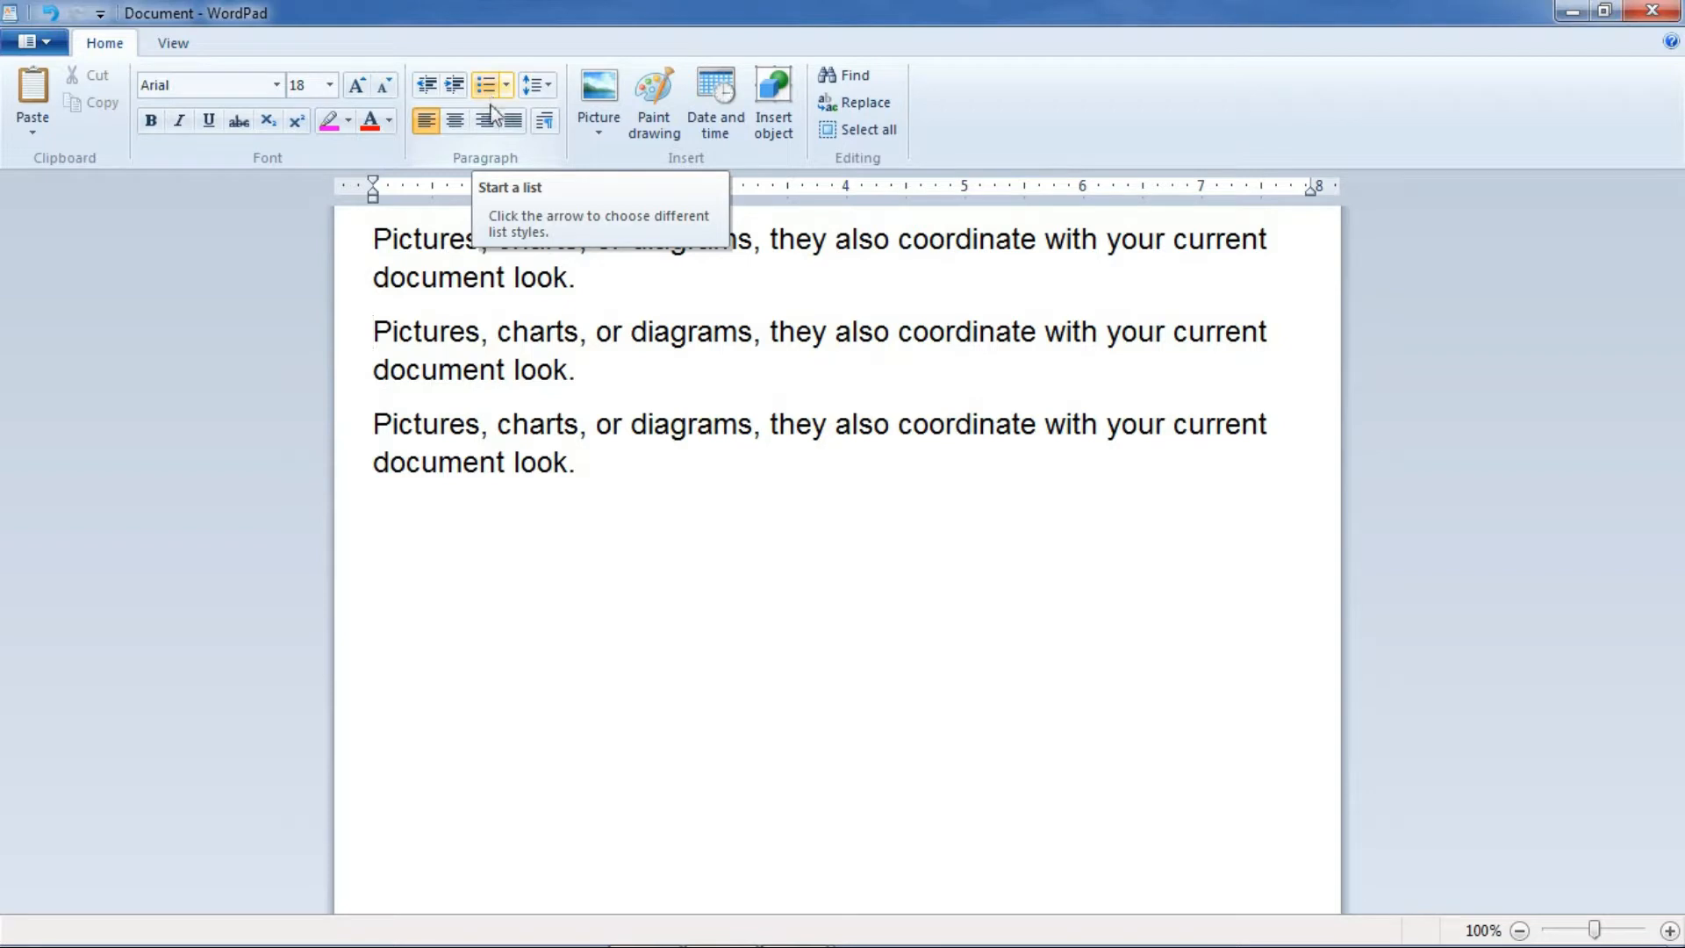
Format all three paragraphs as a bulleted list and set the list style back to None
{"action": "left_click_drag", "start_coordinate": [378, 239], "coordinate": [775, 523]}
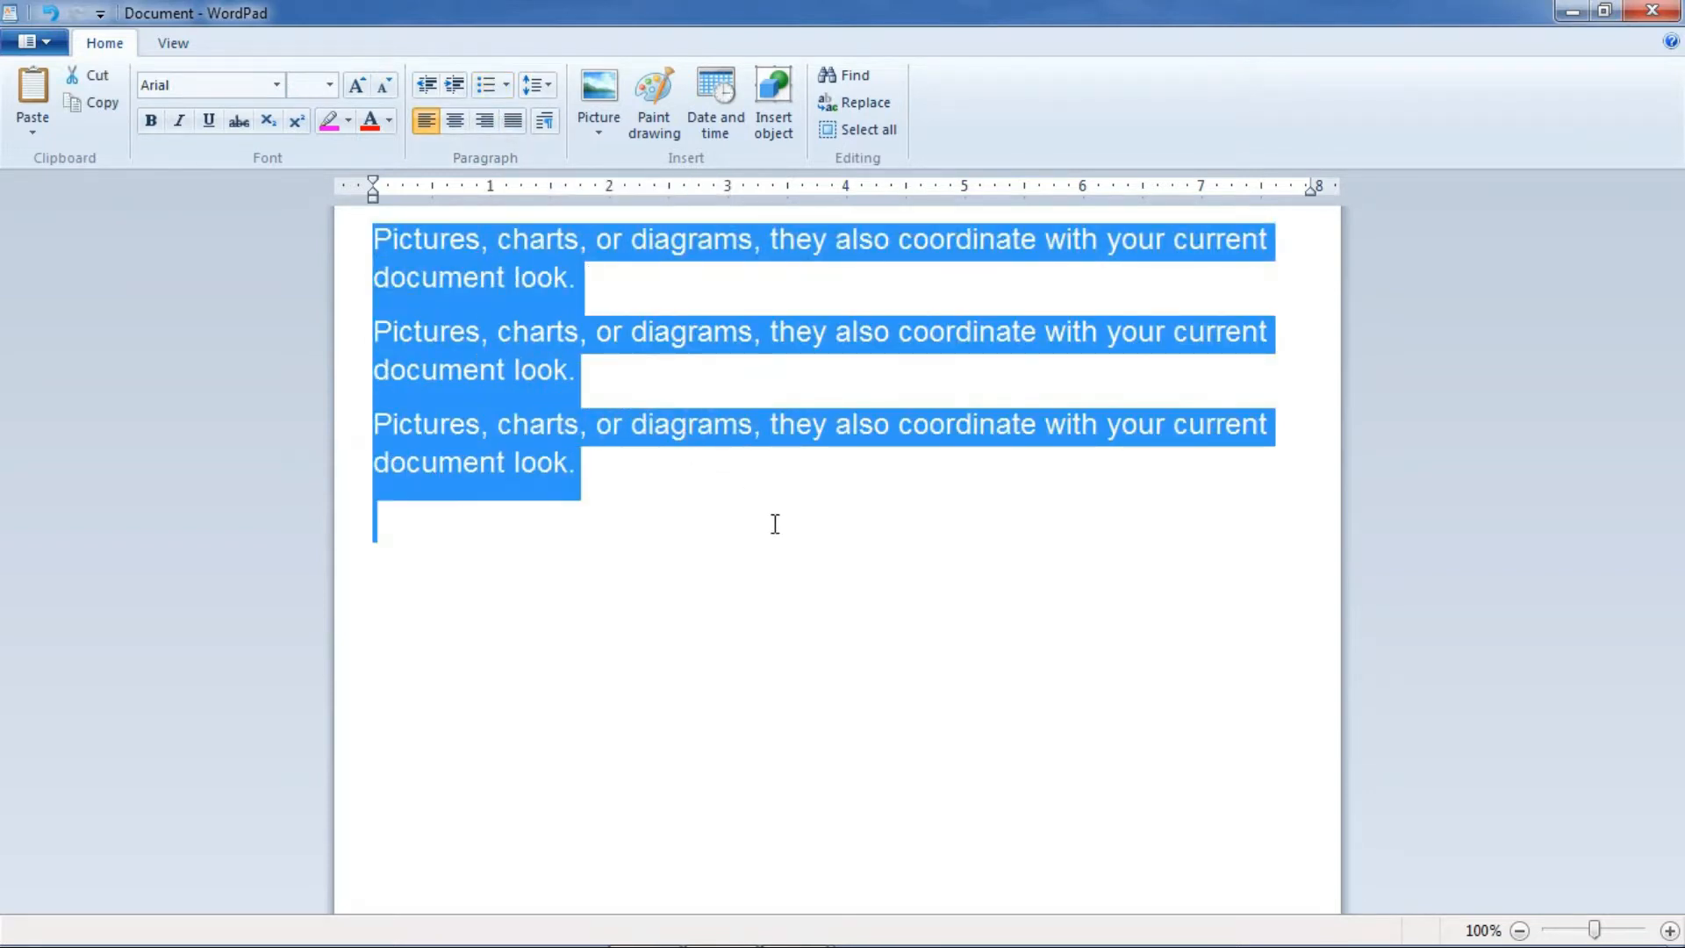
{"action": "left_click", "coordinate": [508, 85]}
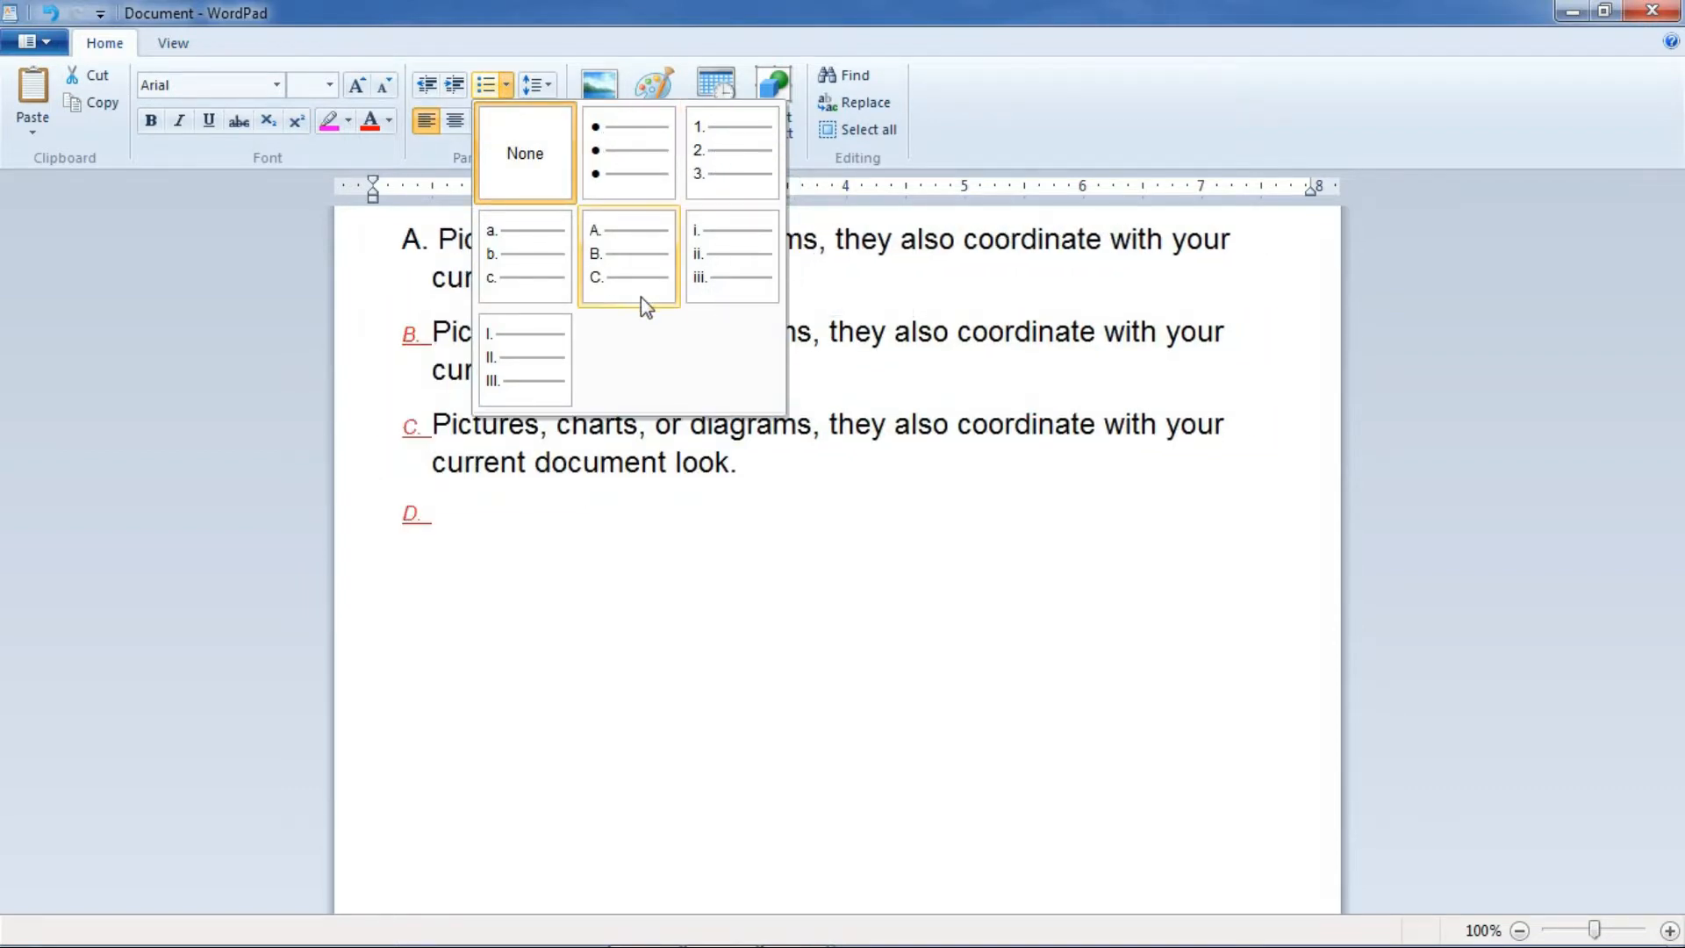
{"action": "left_click", "coordinate": [619, 139]}
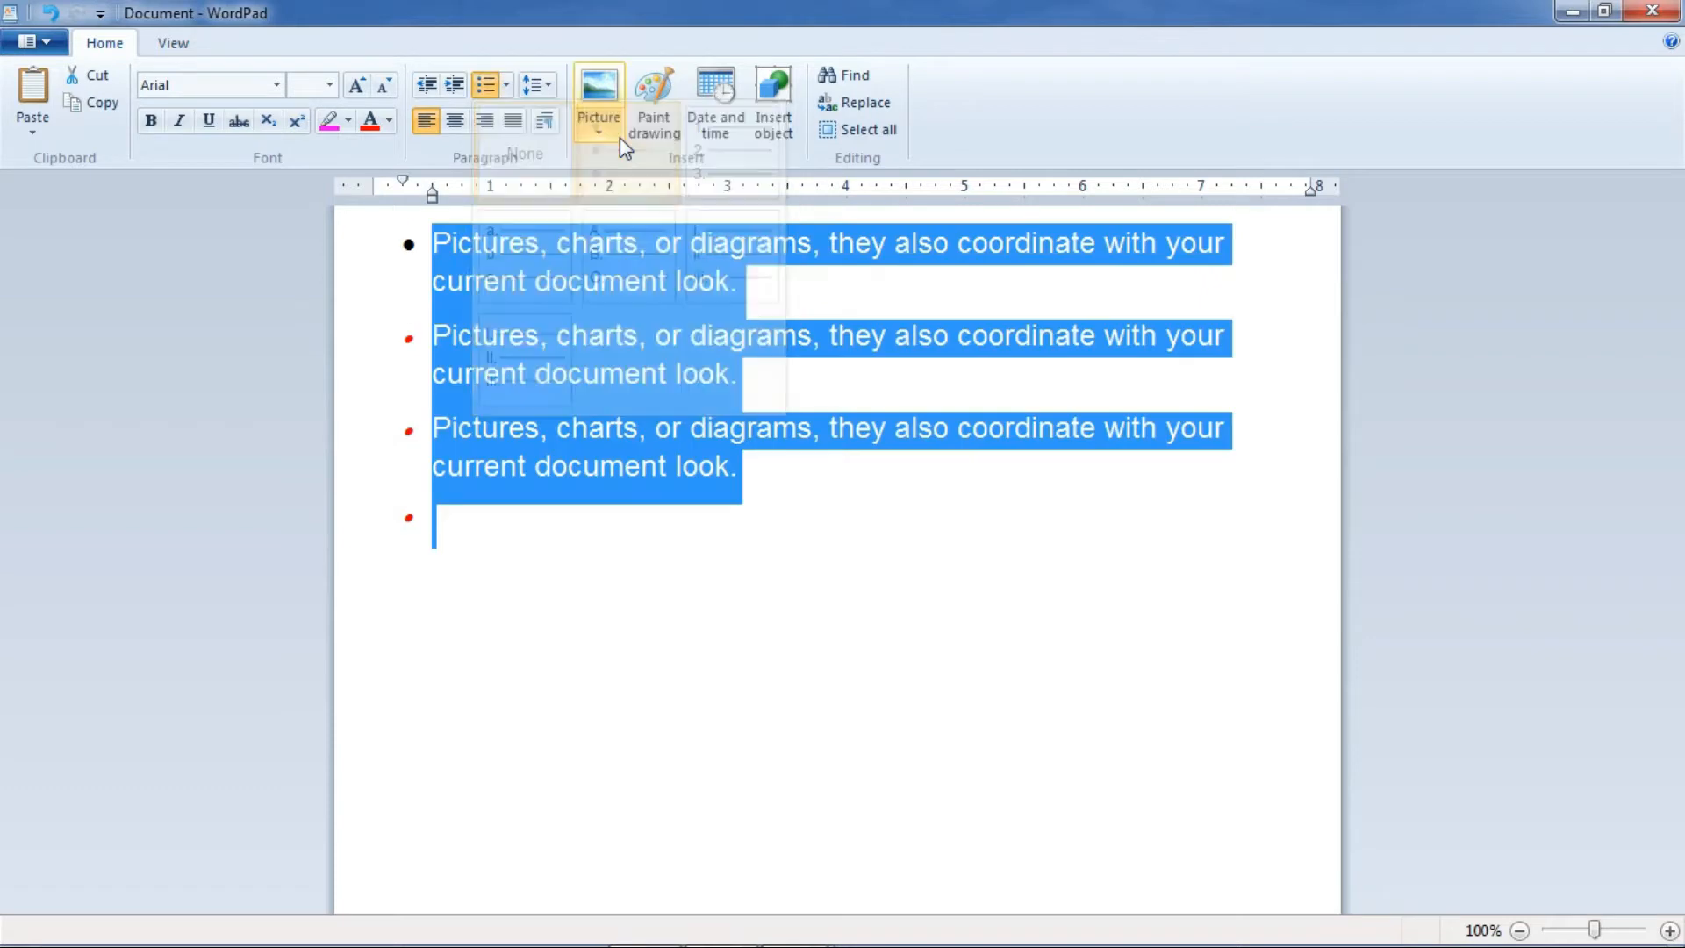
{"action": "left_click", "coordinate": [507, 85]}
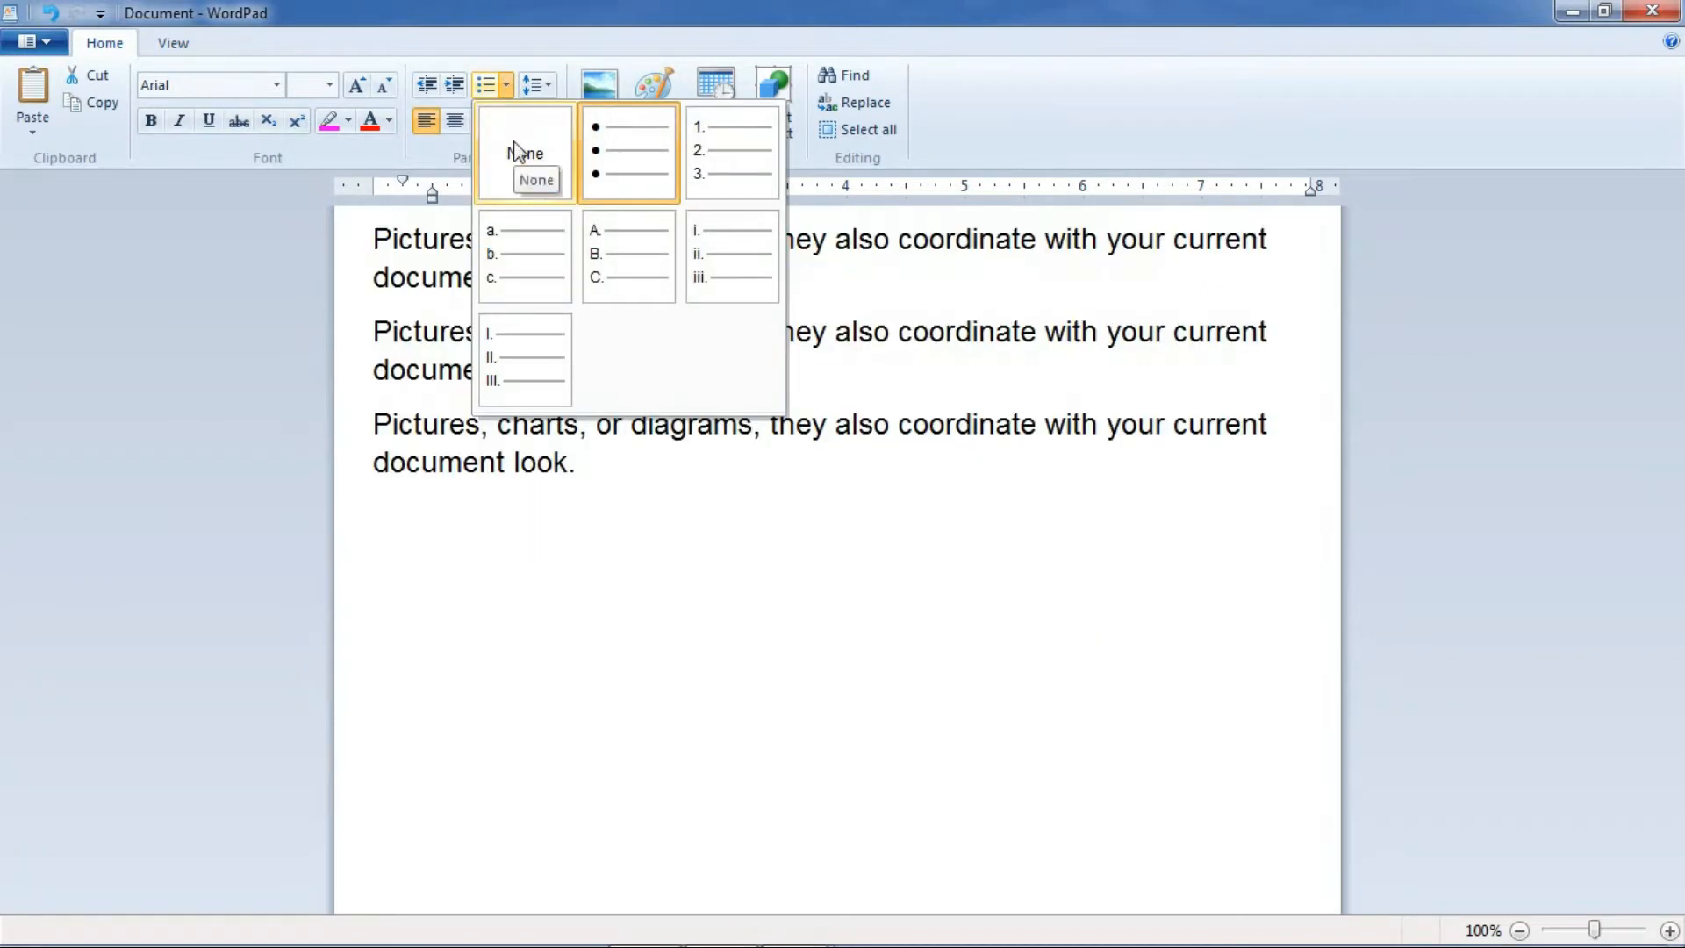
{"action": "left_click", "coordinate": [513, 140]}
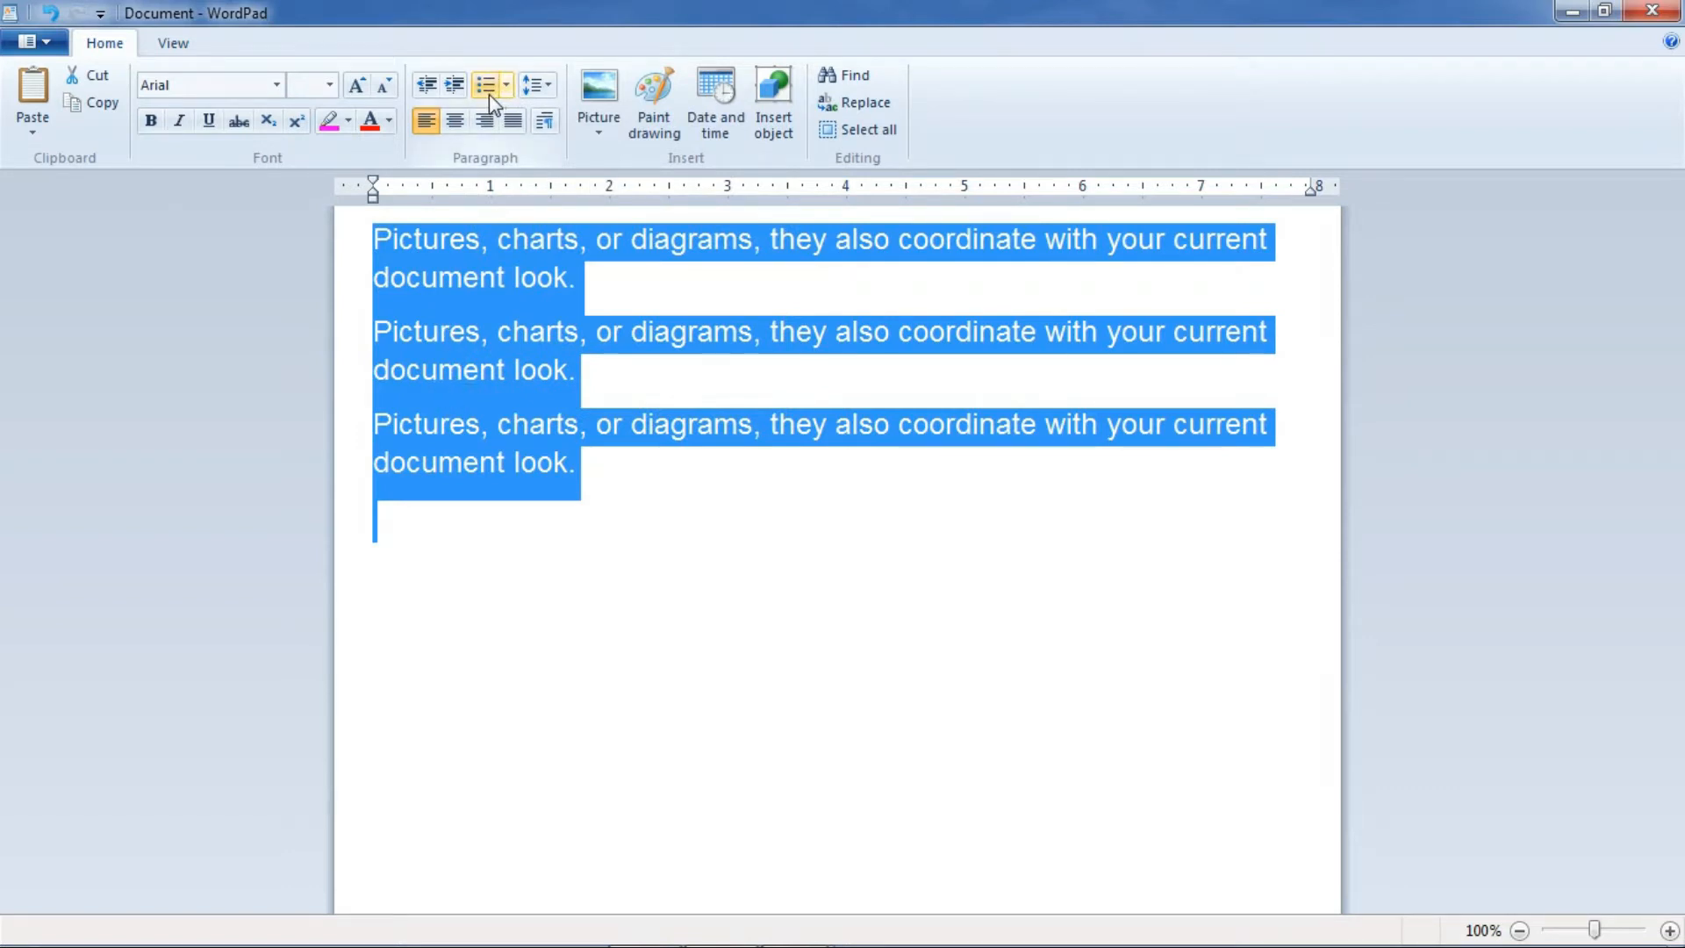
Set the line spacing of all three paragraphs to 2
{"action": "left_click", "coordinate": [537, 85]}
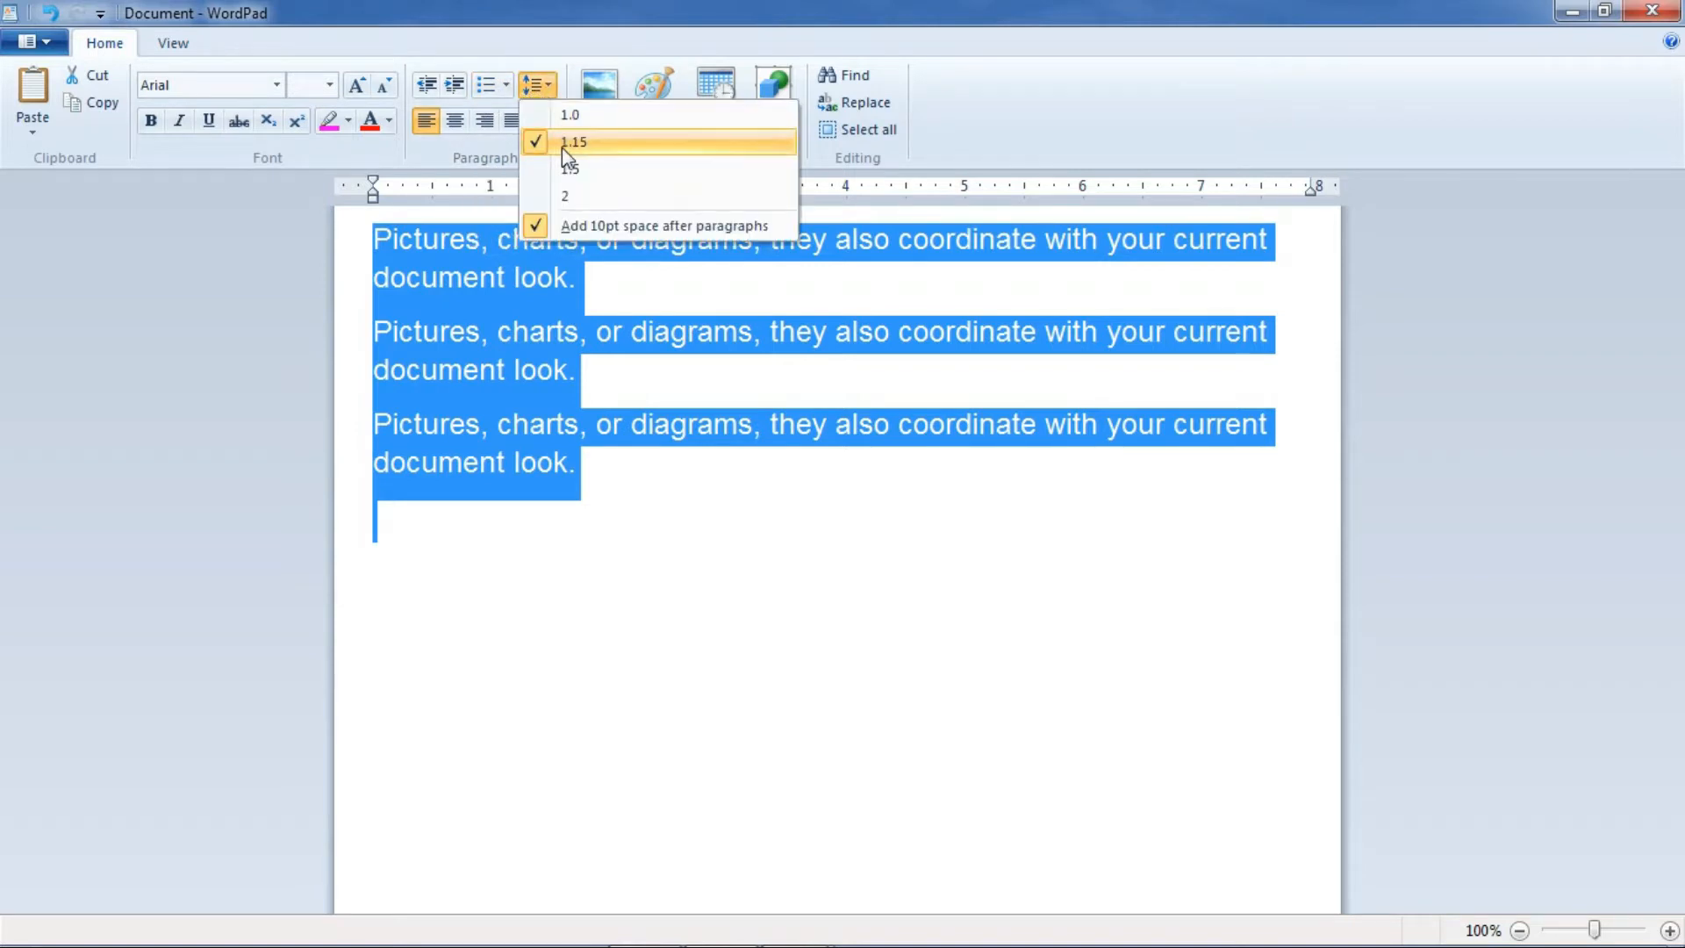
{"action": "left_click", "coordinate": [583, 196]}
{"action": "left_click", "coordinate": [555, 278]}
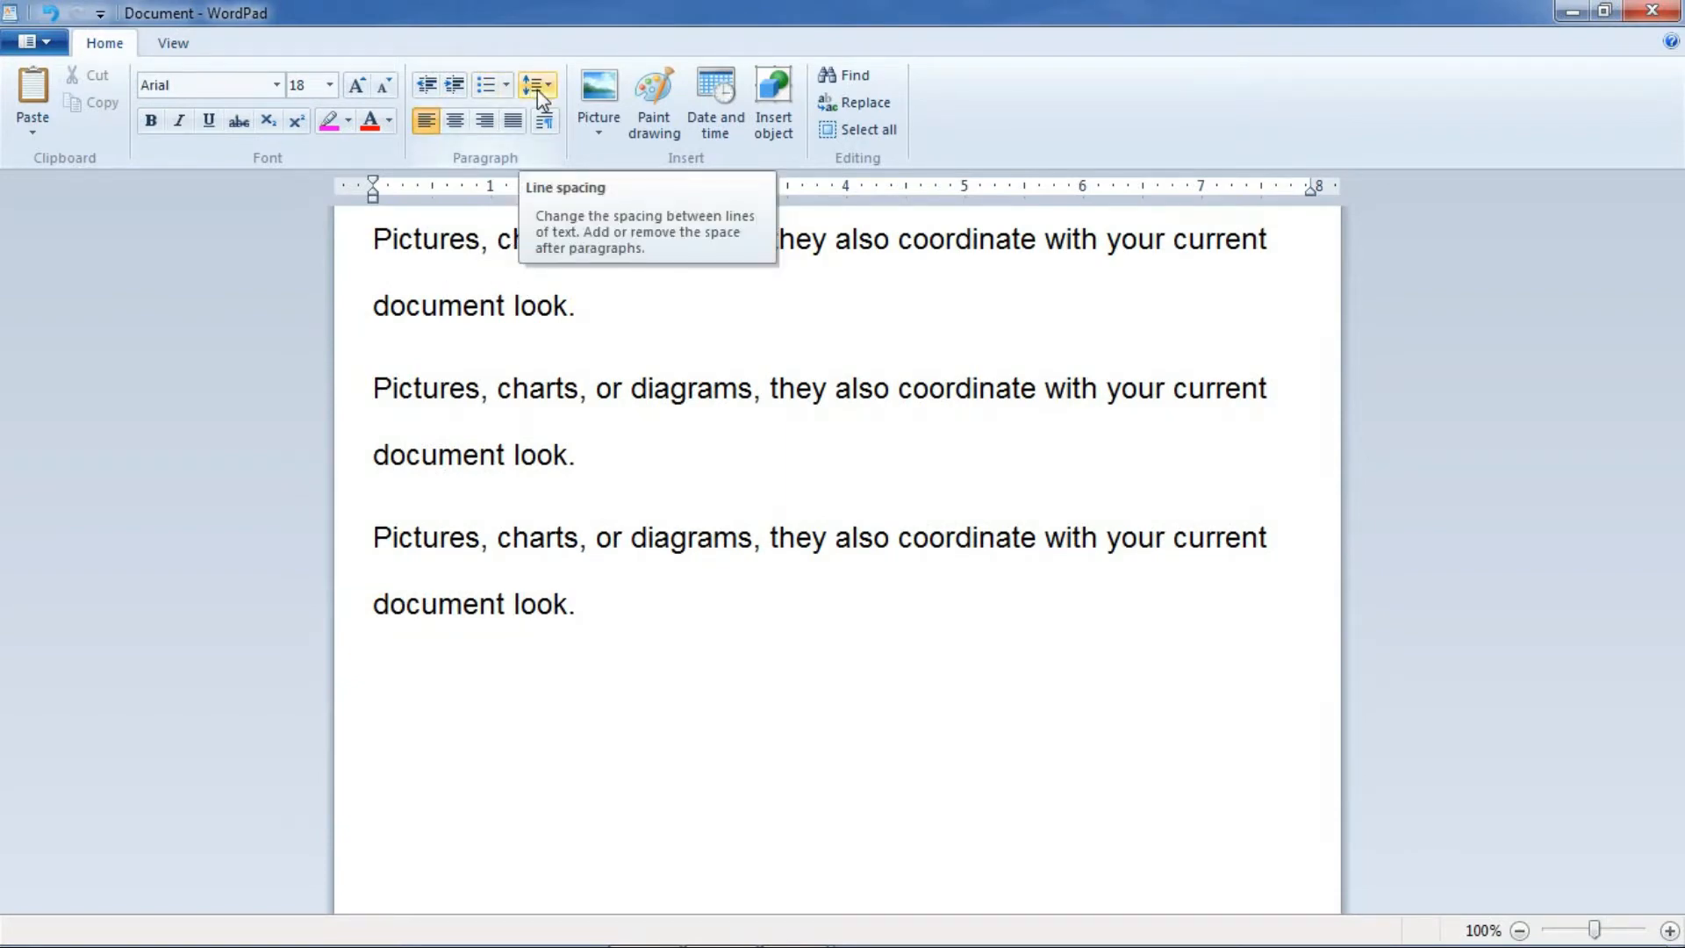
Set the line spacing of all three paragraphs to 1.0
{"action": "left_click_drag", "start_coordinate": [374, 237], "coordinate": [631, 610]}
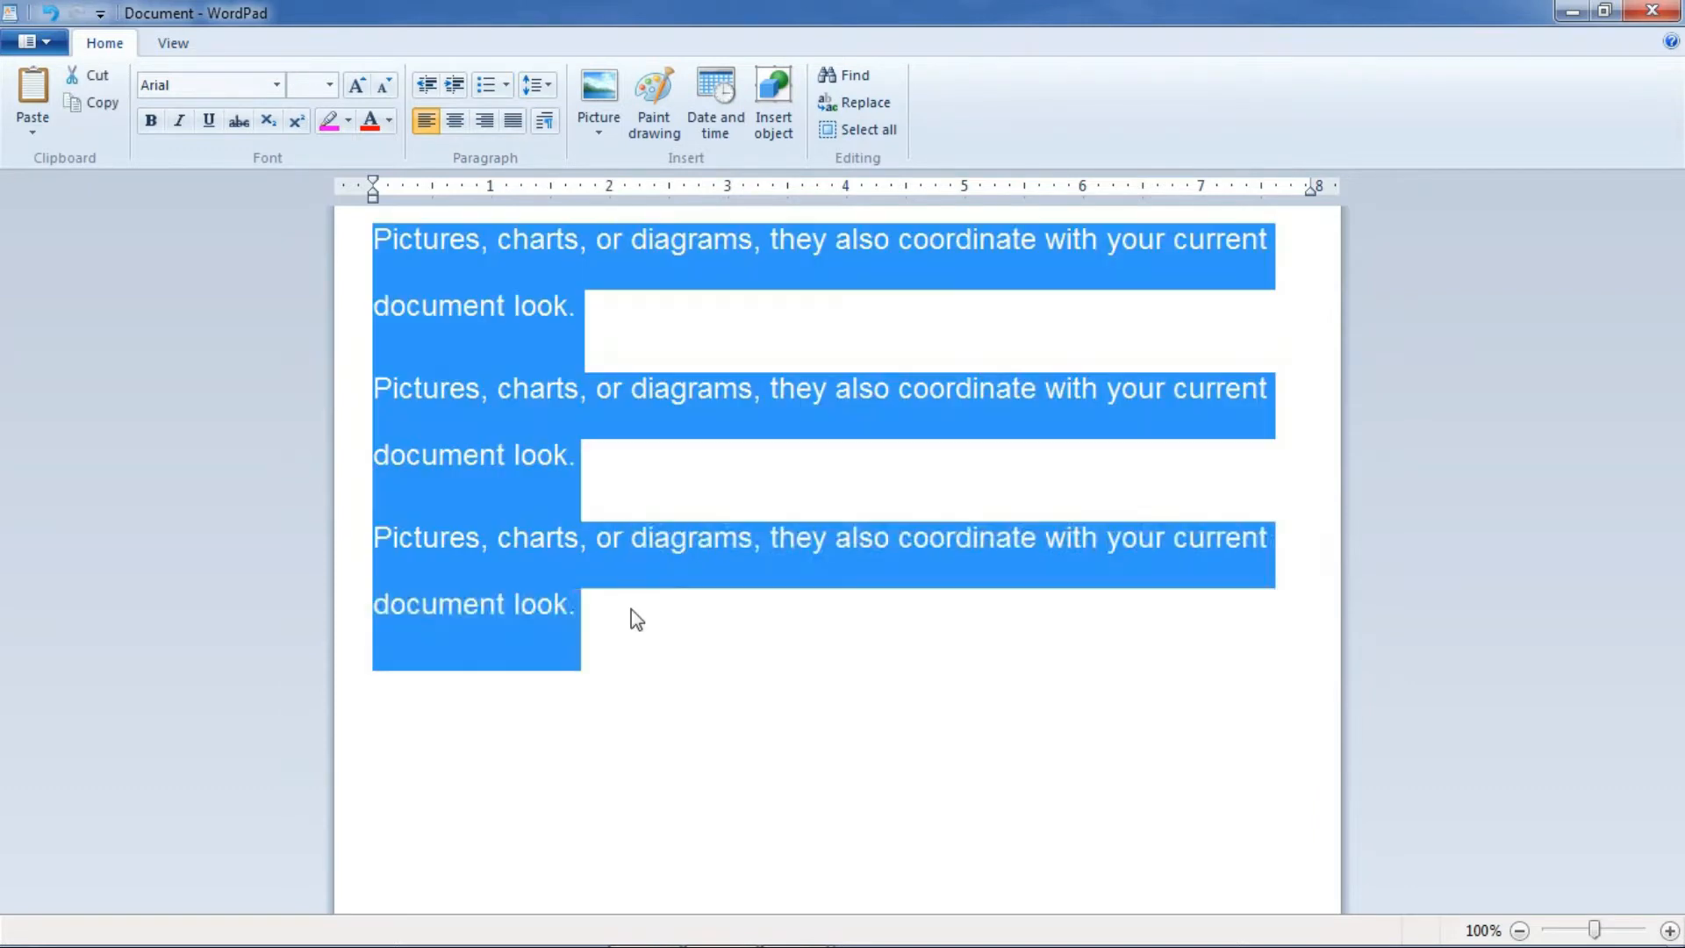
{"action": "left_click", "coordinate": [553, 84]}
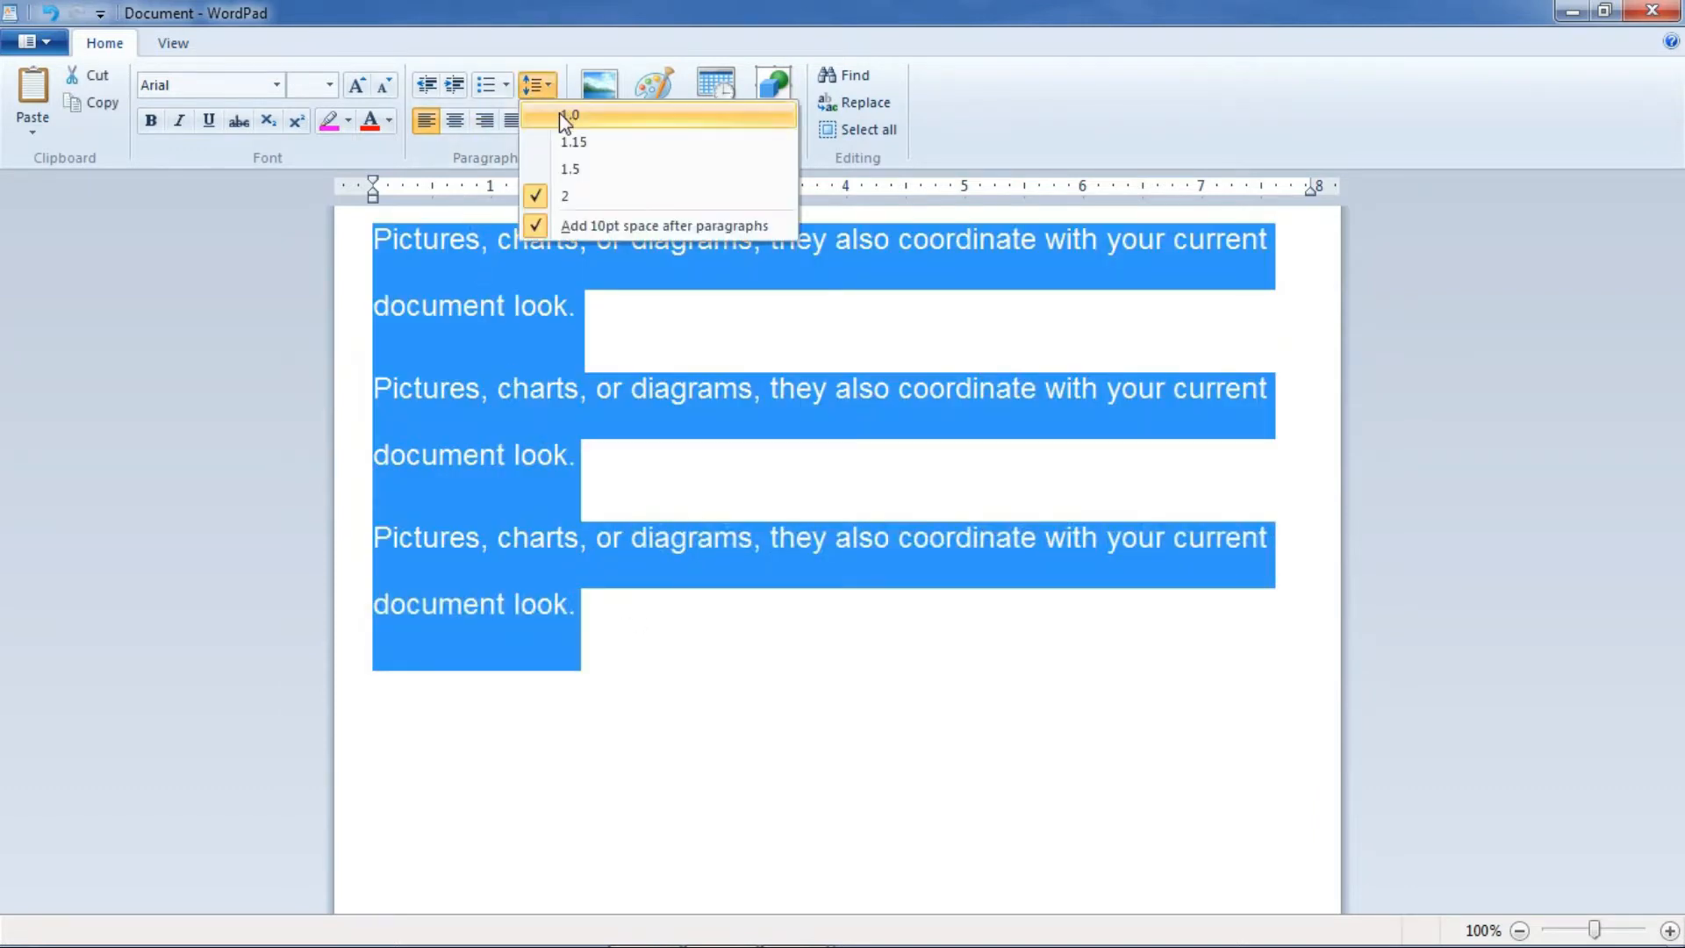
{"action": "left_click", "coordinate": [561, 111]}
{"action": "left_click", "coordinate": [579, 272]}
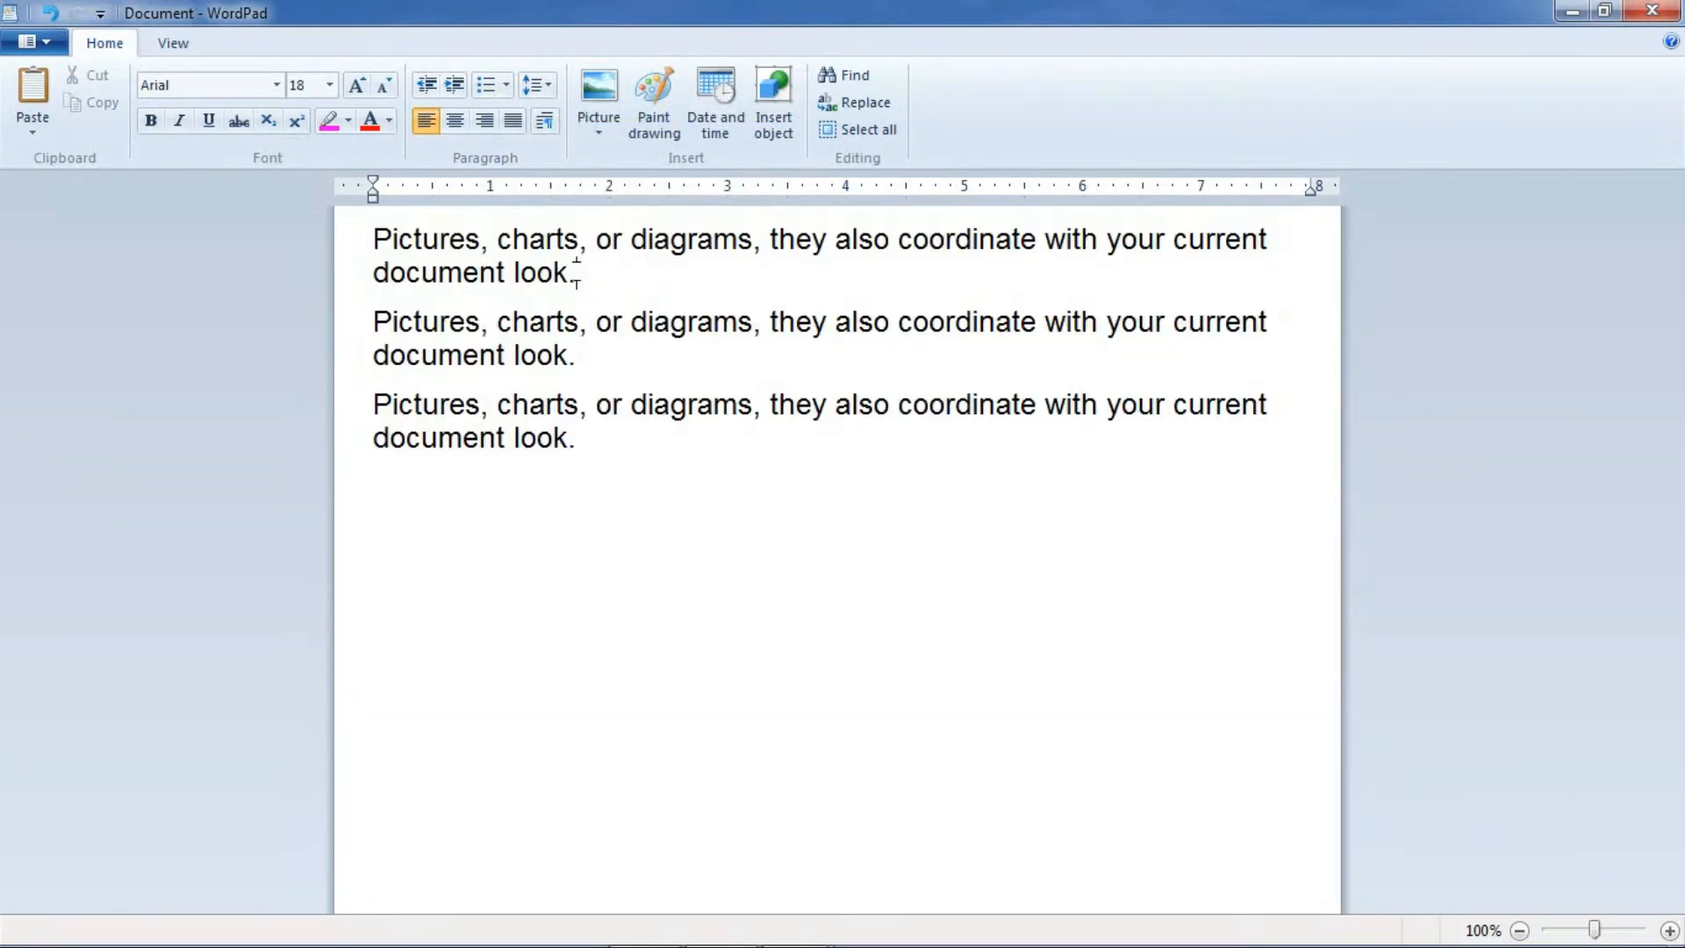
Try 1.5 line spacing on the first paragraph only and return it to 1.0
{"action": "left_click", "coordinate": [538, 85]}
{"action": "left_click", "coordinate": [729, 290]}
{"action": "left_click", "coordinate": [376, 237]}
{"action": "left_click_drag", "start_coordinate": [375, 237], "coordinate": [624, 279]}
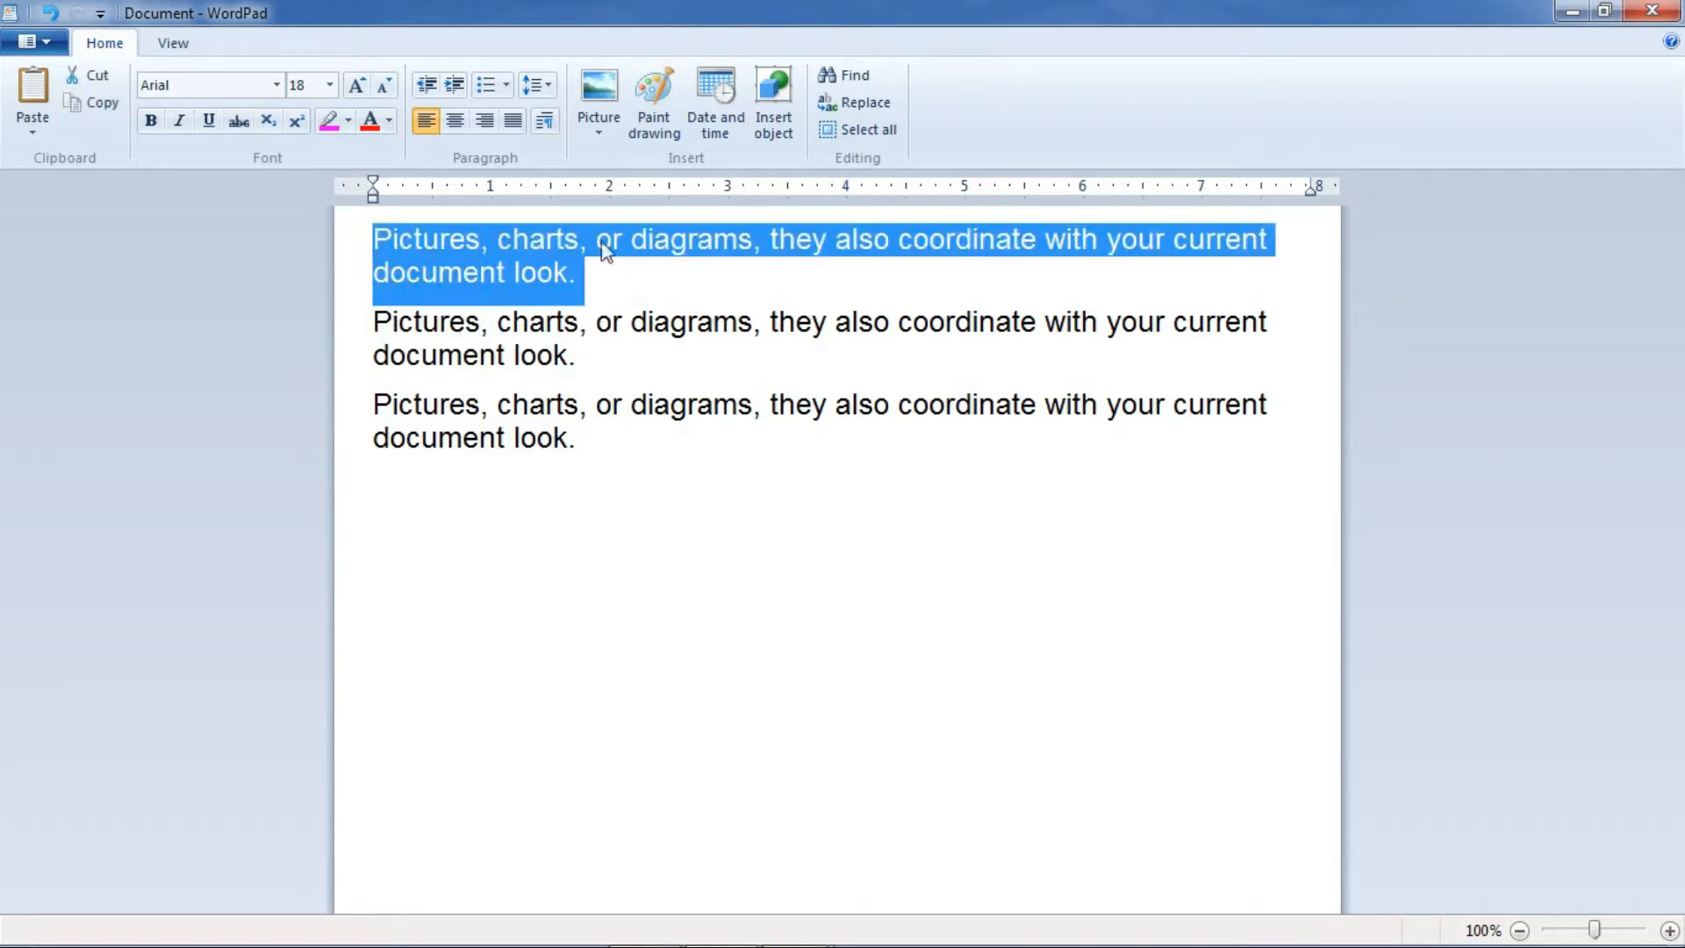
{"action": "left_click", "coordinate": [551, 88]}
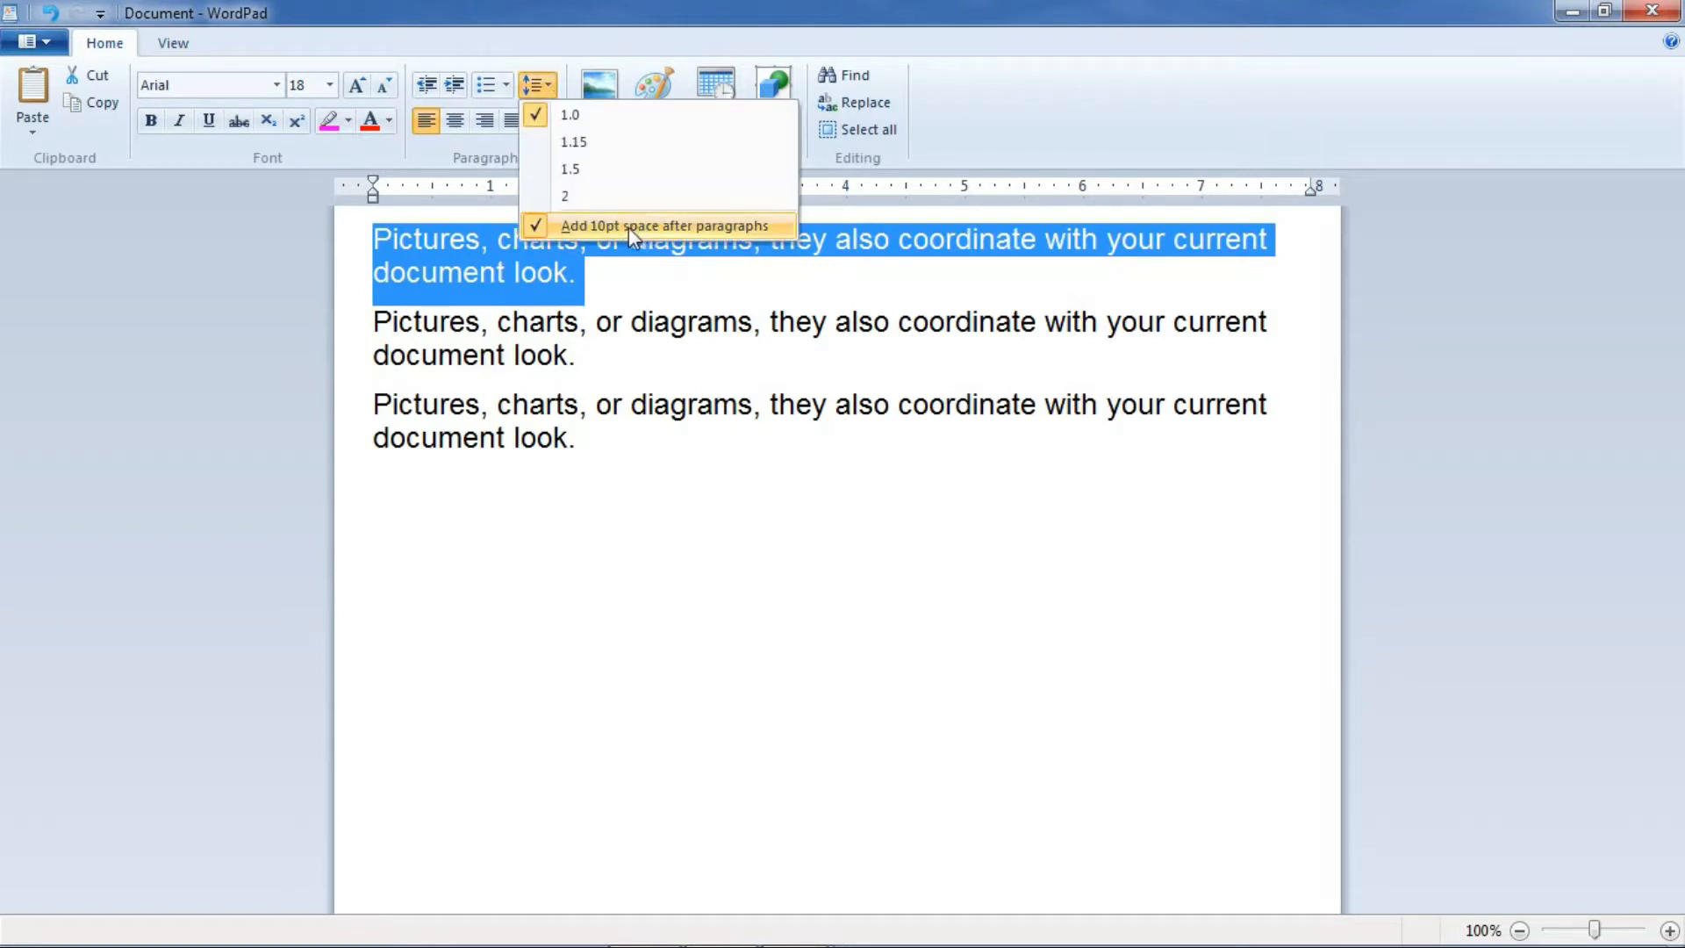
{"action": "left_click", "coordinate": [614, 197]}
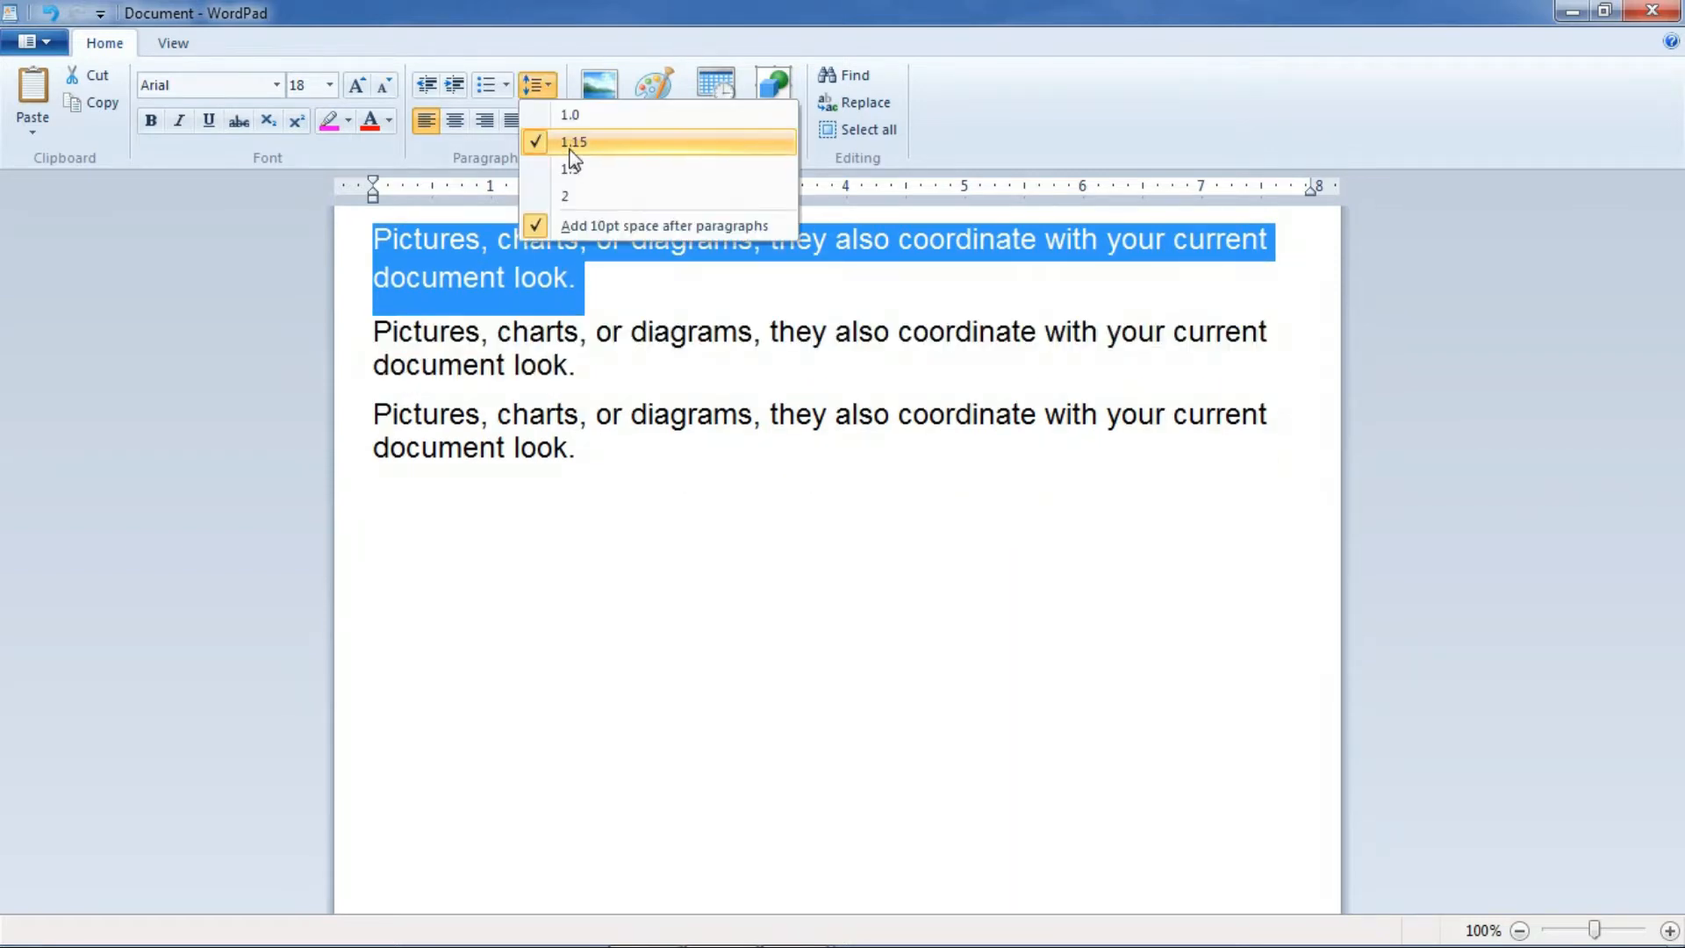
{"action": "left_click", "coordinate": [625, 169]}
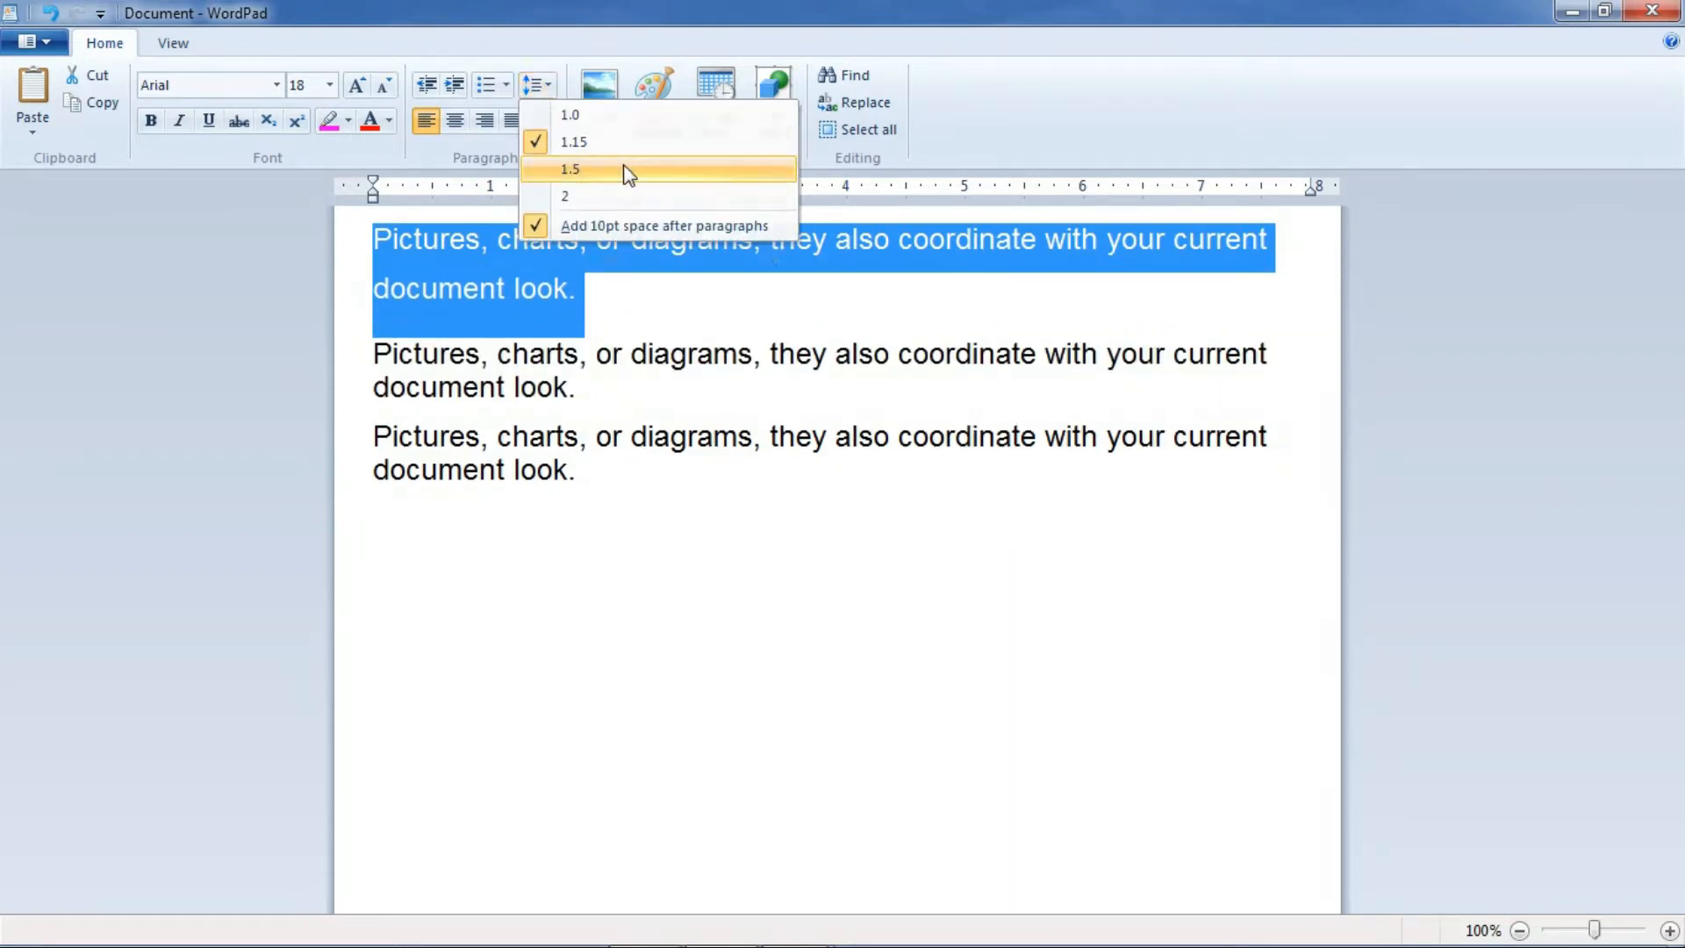
{"action": "left_click", "coordinate": [550, 88]}
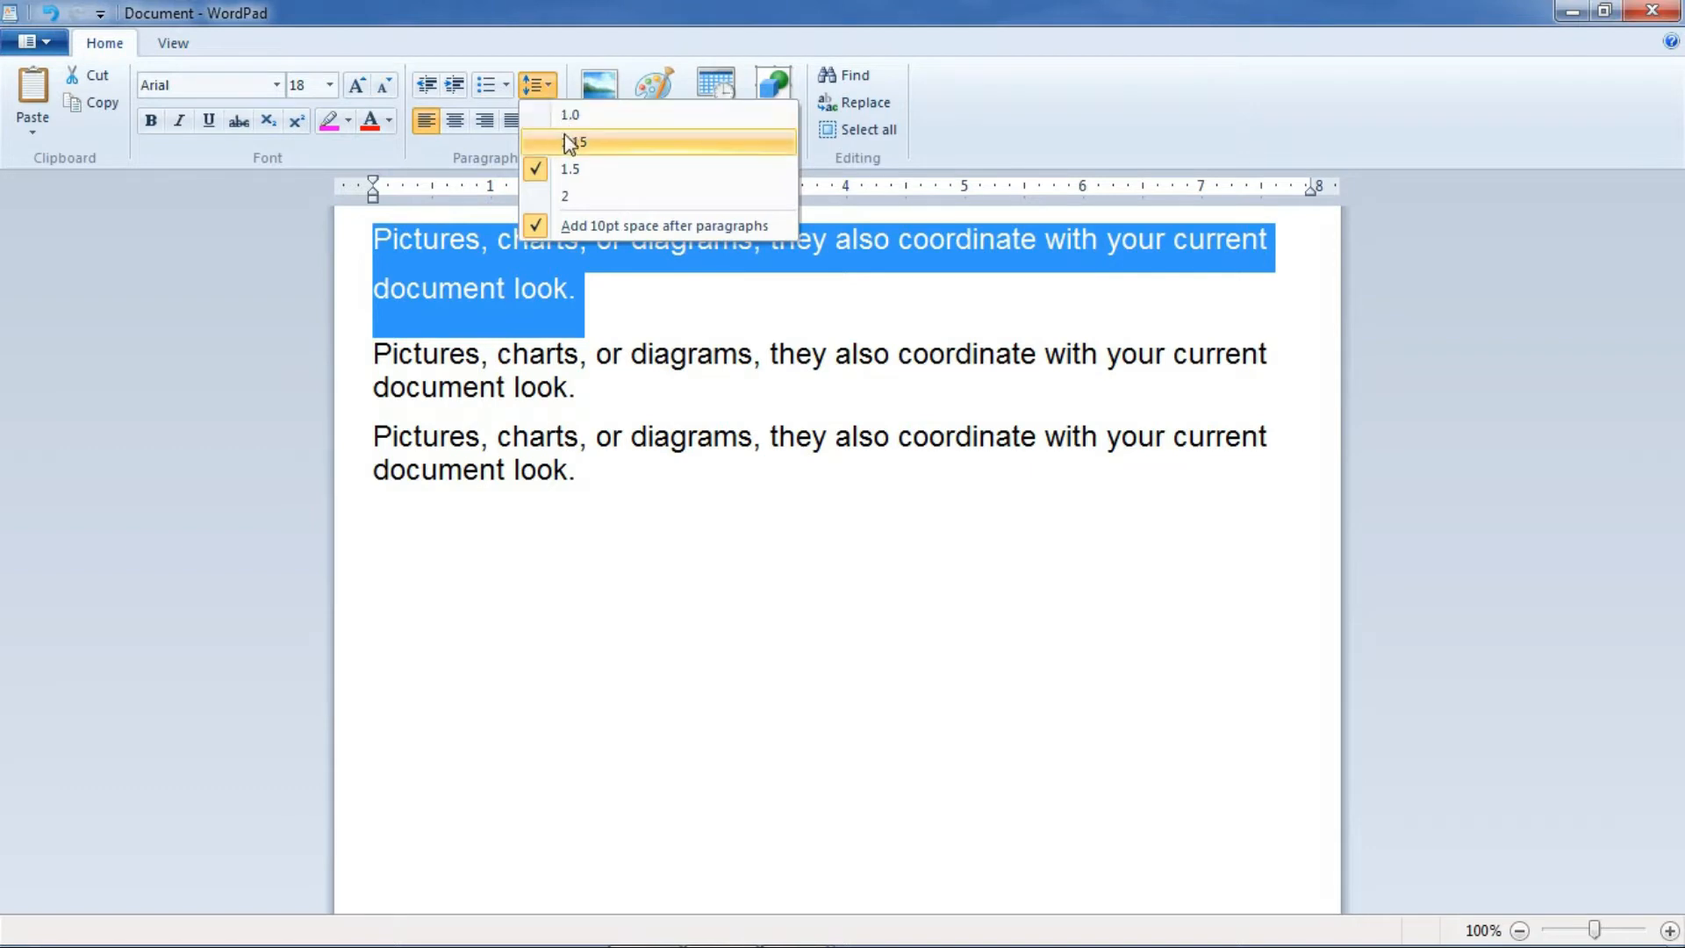
{"action": "left_click", "coordinate": [571, 127]}
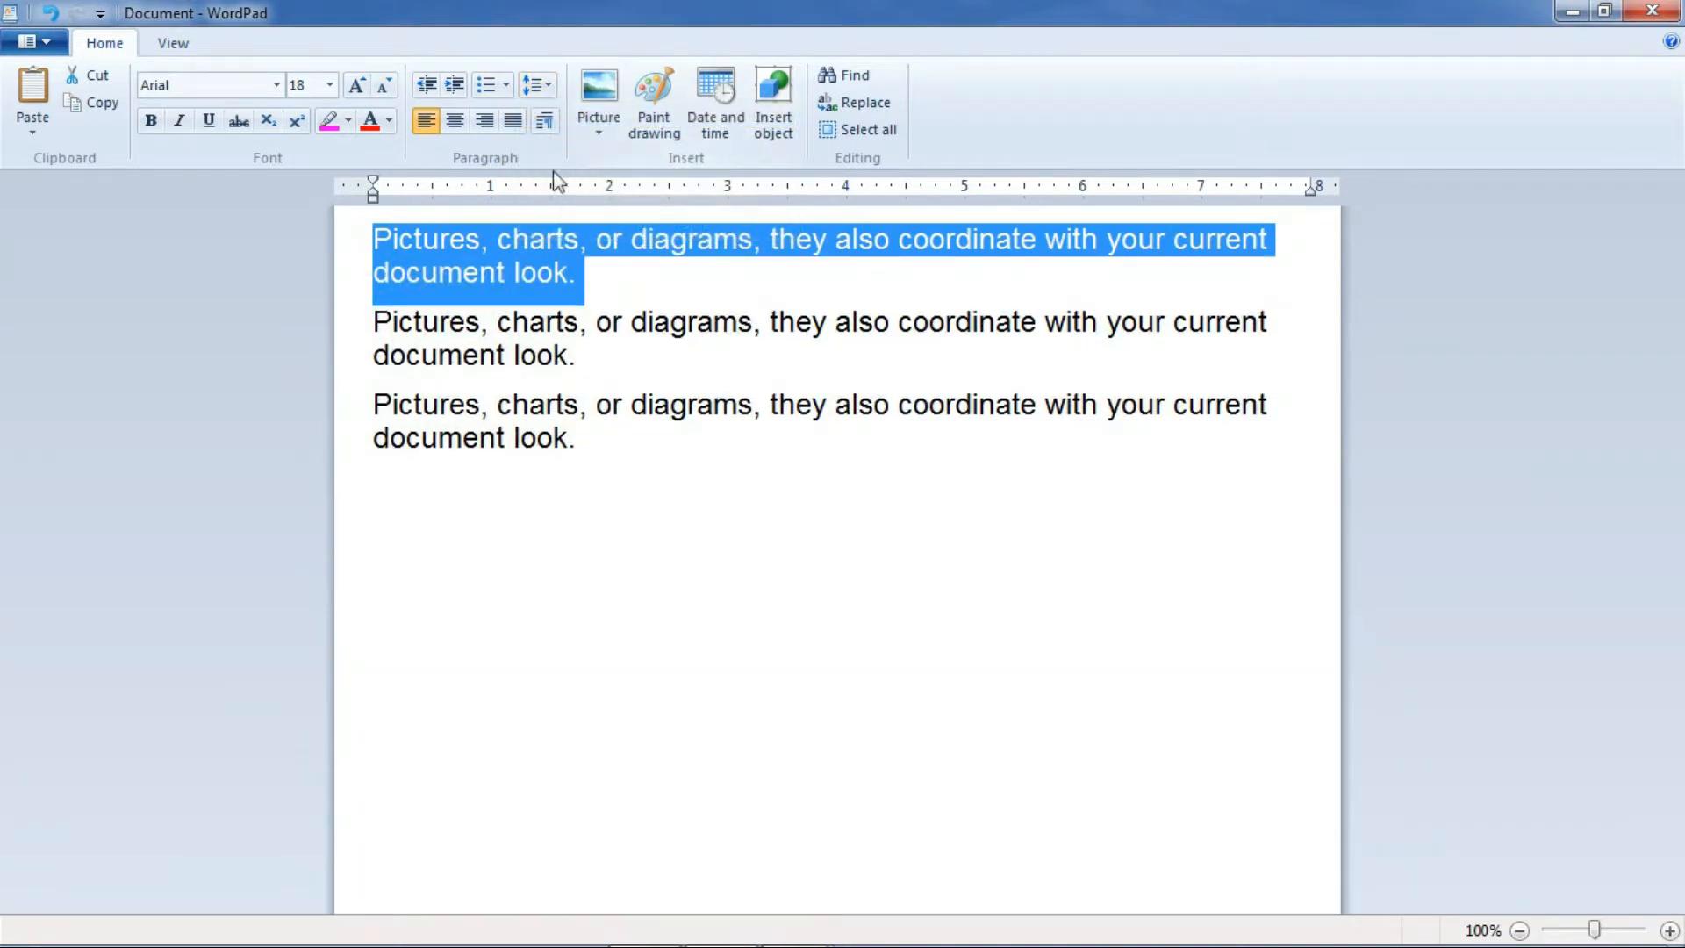
Turn off underline and italic on the empty line below the paragraphs and reset its highlight and text colours
{"action": "left_click", "coordinate": [601, 543]}
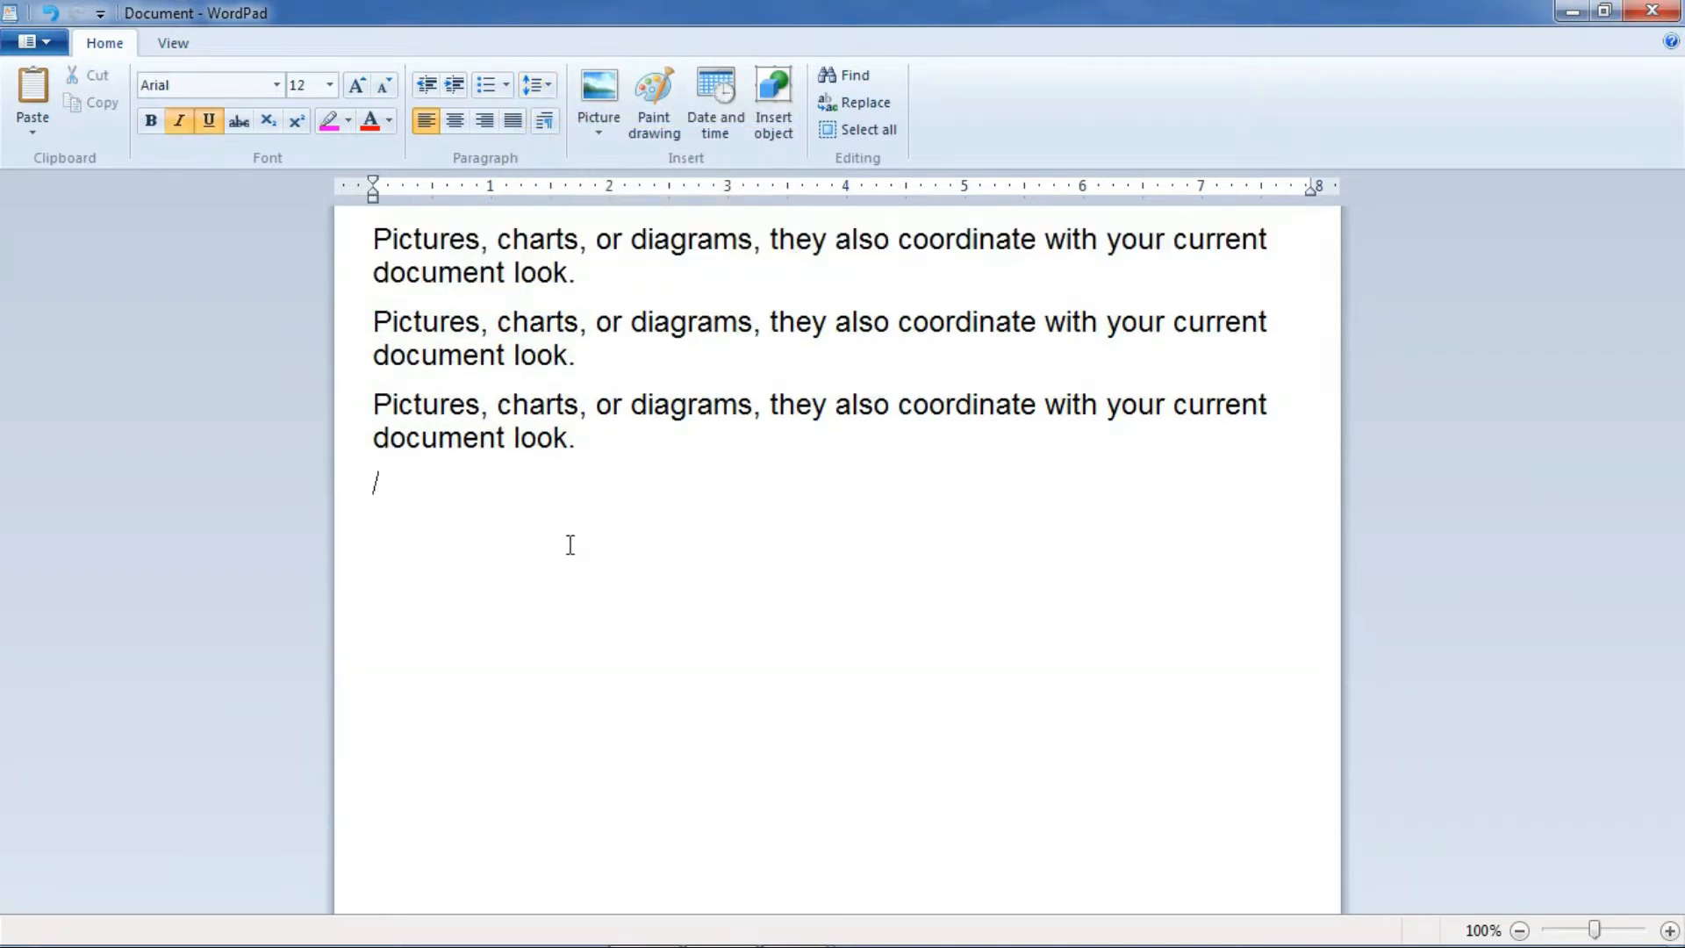
{"action": "left_click", "coordinate": [205, 126]}
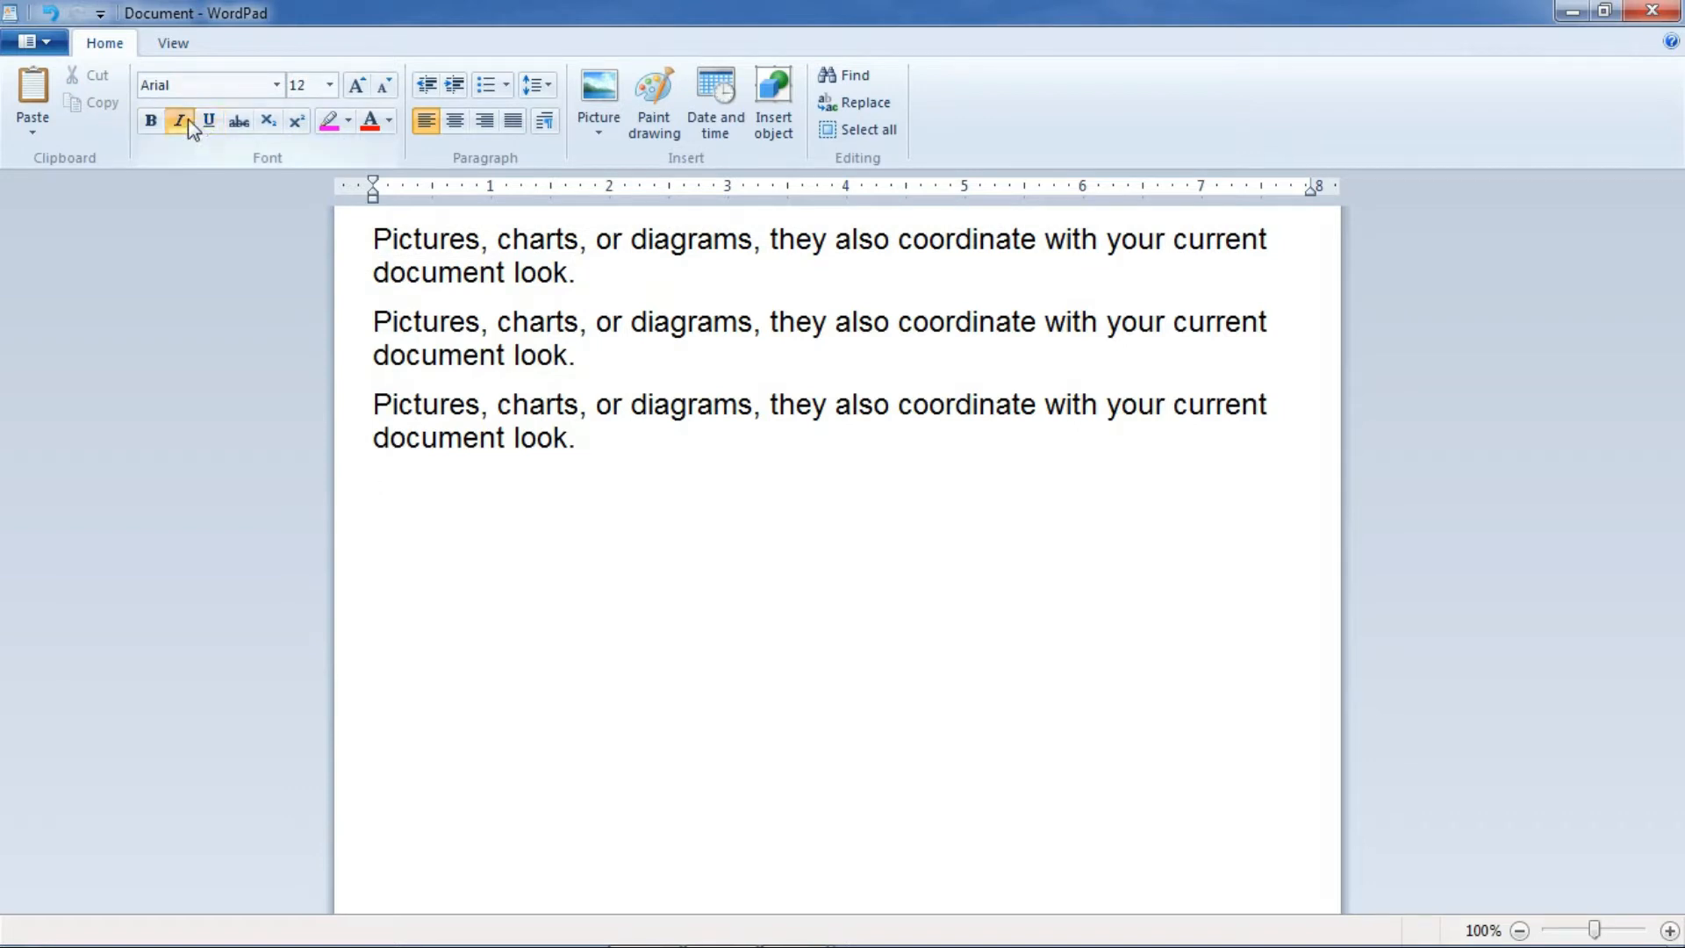
{"action": "left_click", "coordinate": [179, 120]}
{"action": "left_click", "coordinate": [348, 122]}
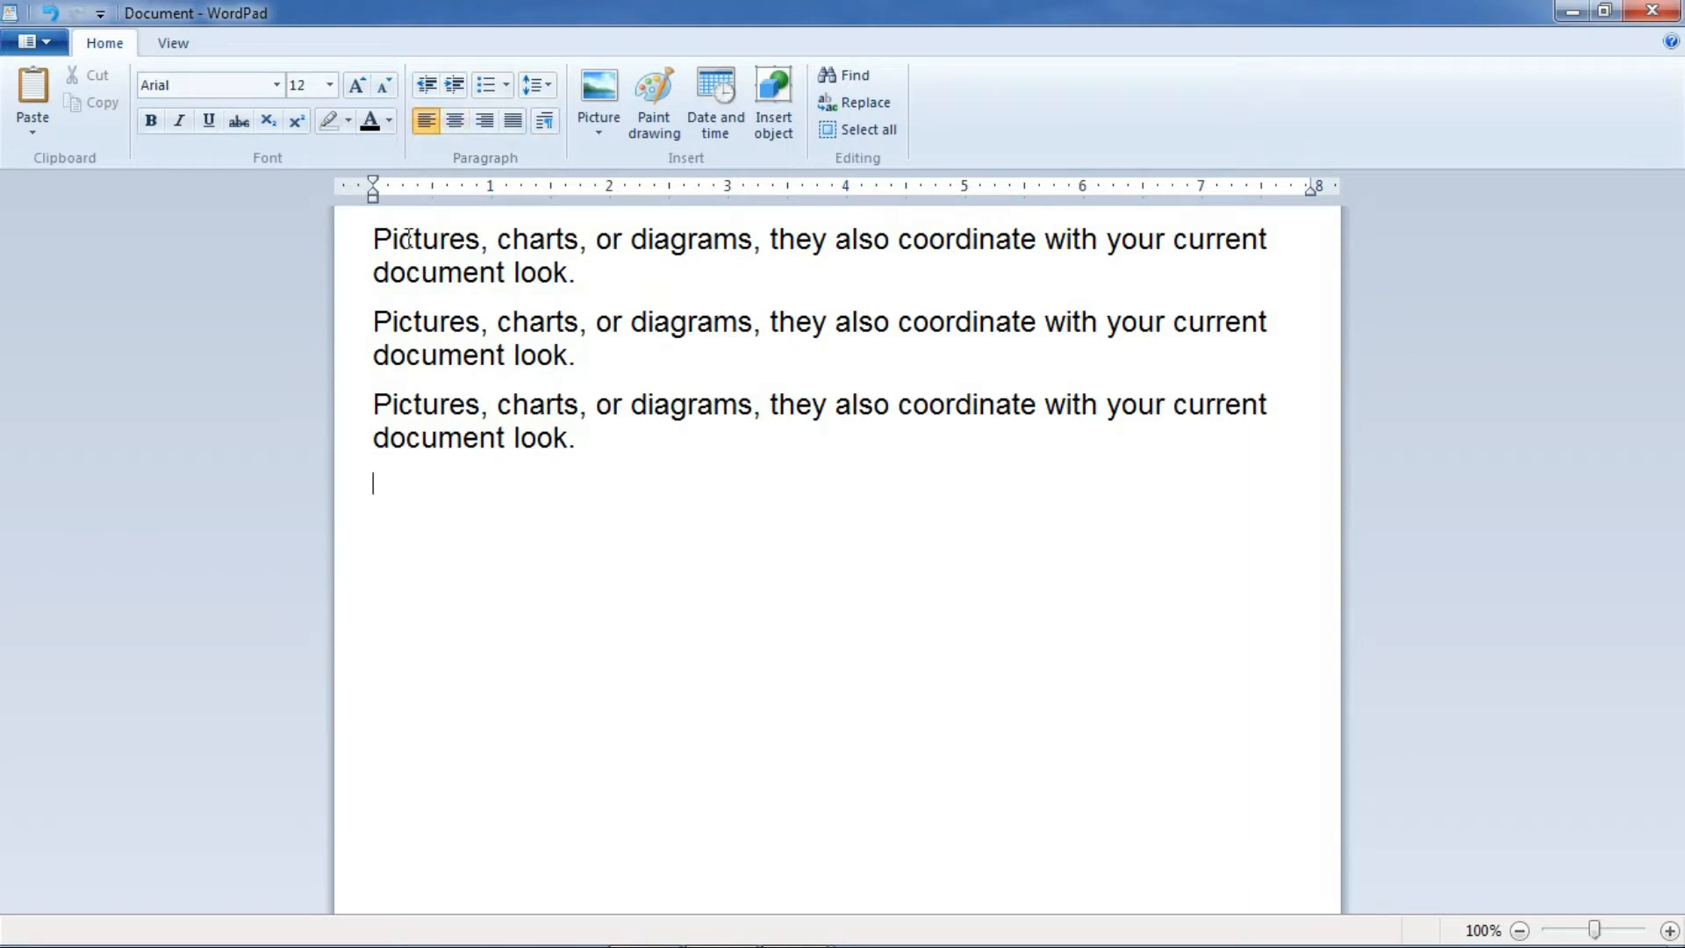
Centre the first paragraph and switch it to right alignment
{"action": "left_click_drag", "start_coordinate": [376, 238], "coordinate": [598, 278]}
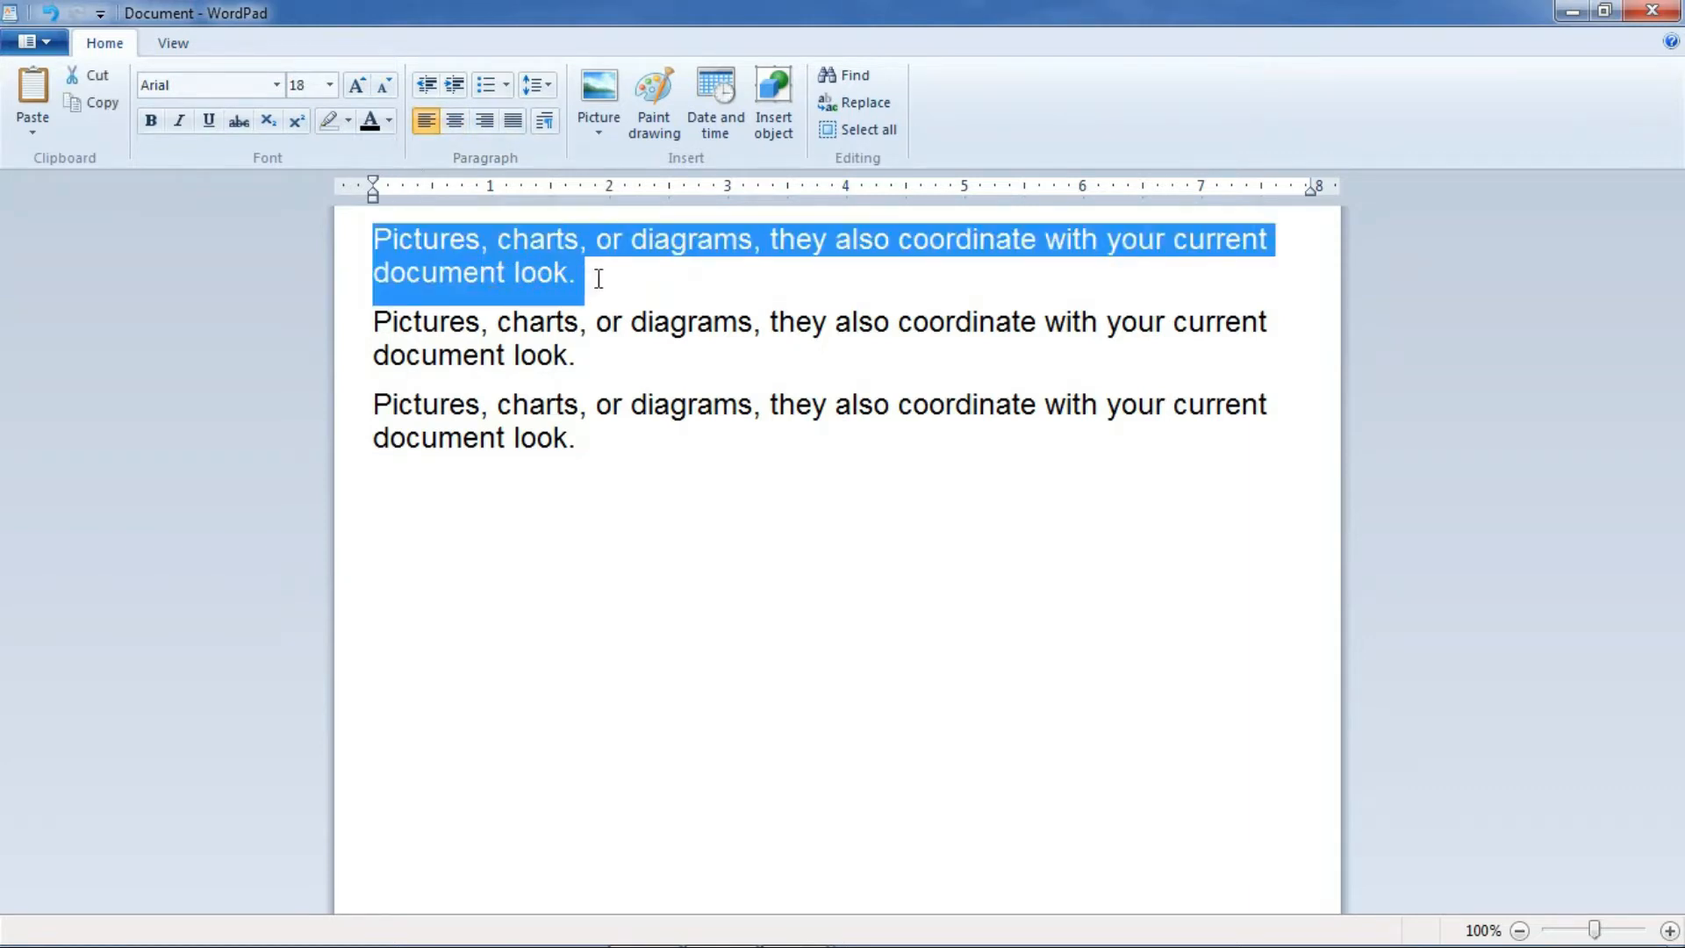
{"action": "left_click", "coordinate": [455, 120]}
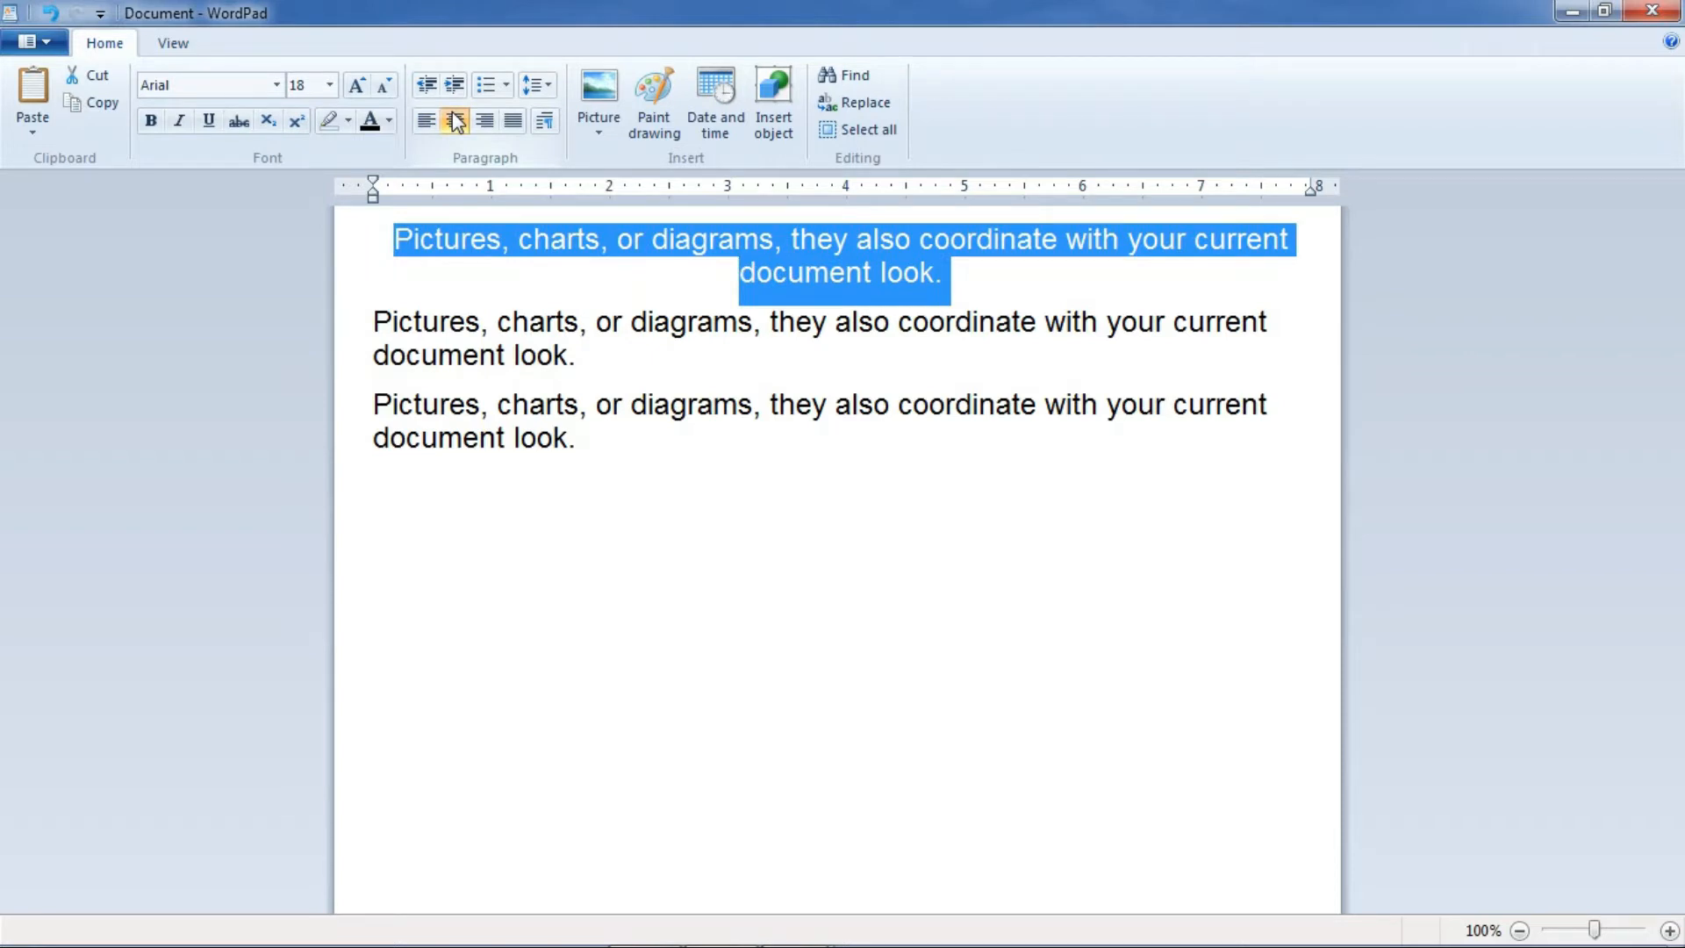
{"action": "left_click", "coordinate": [485, 120]}
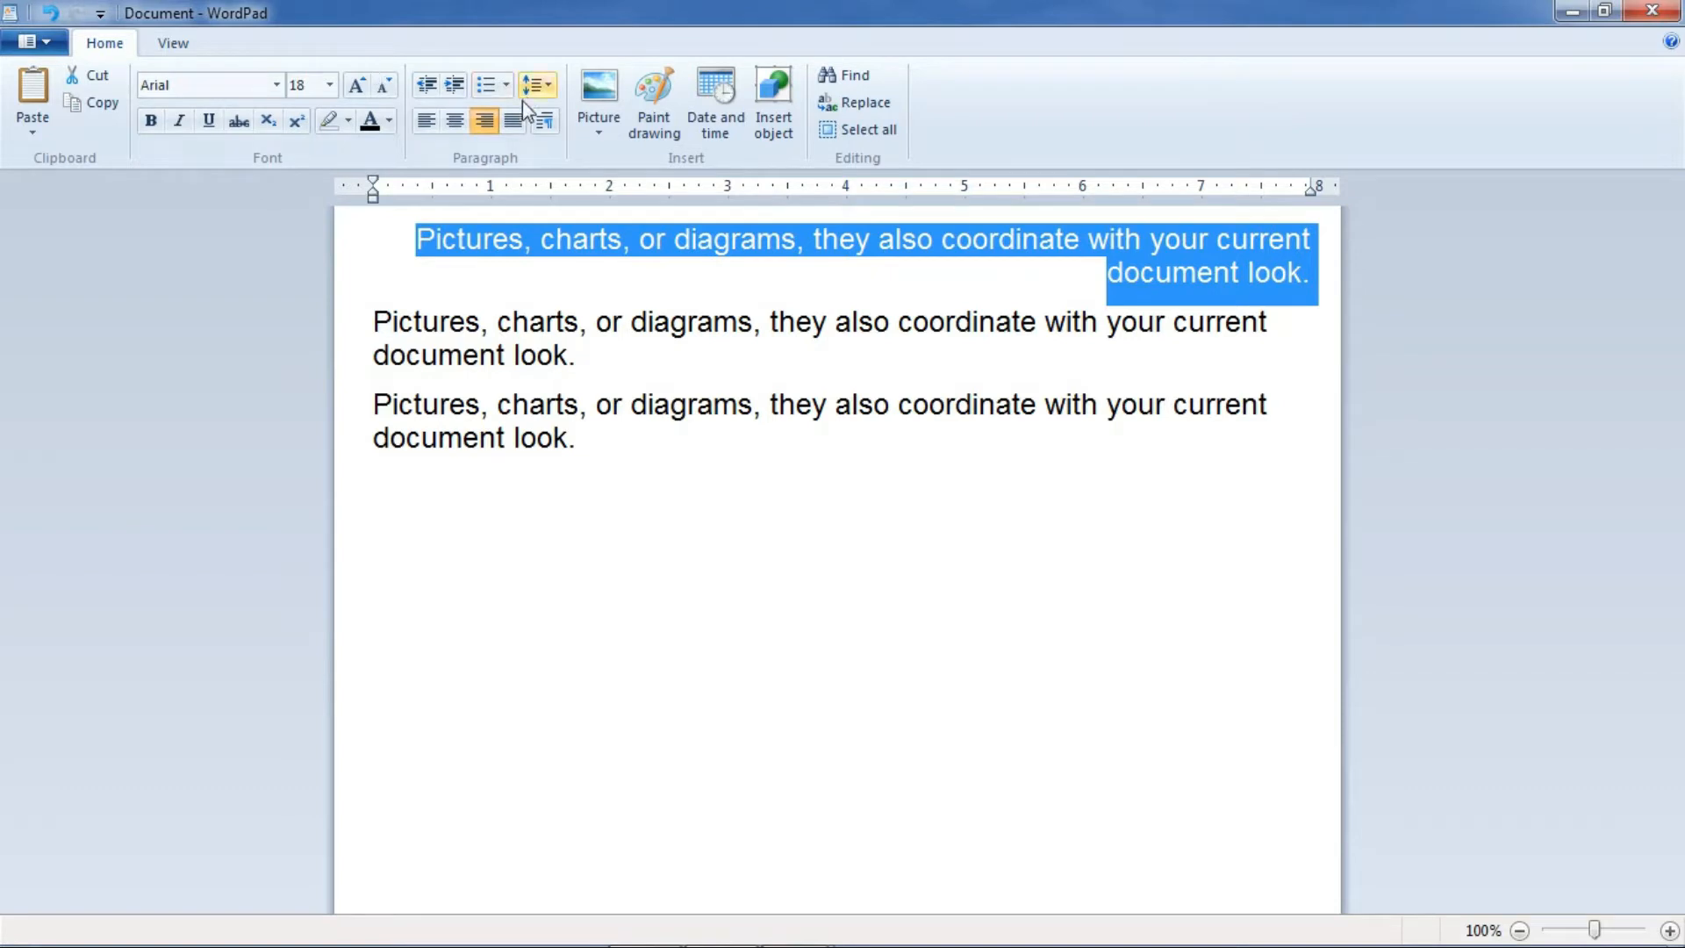
Justify the first paragraph and extend the justified alignment to all three paragraphs
{"action": "left_click", "coordinate": [515, 123]}
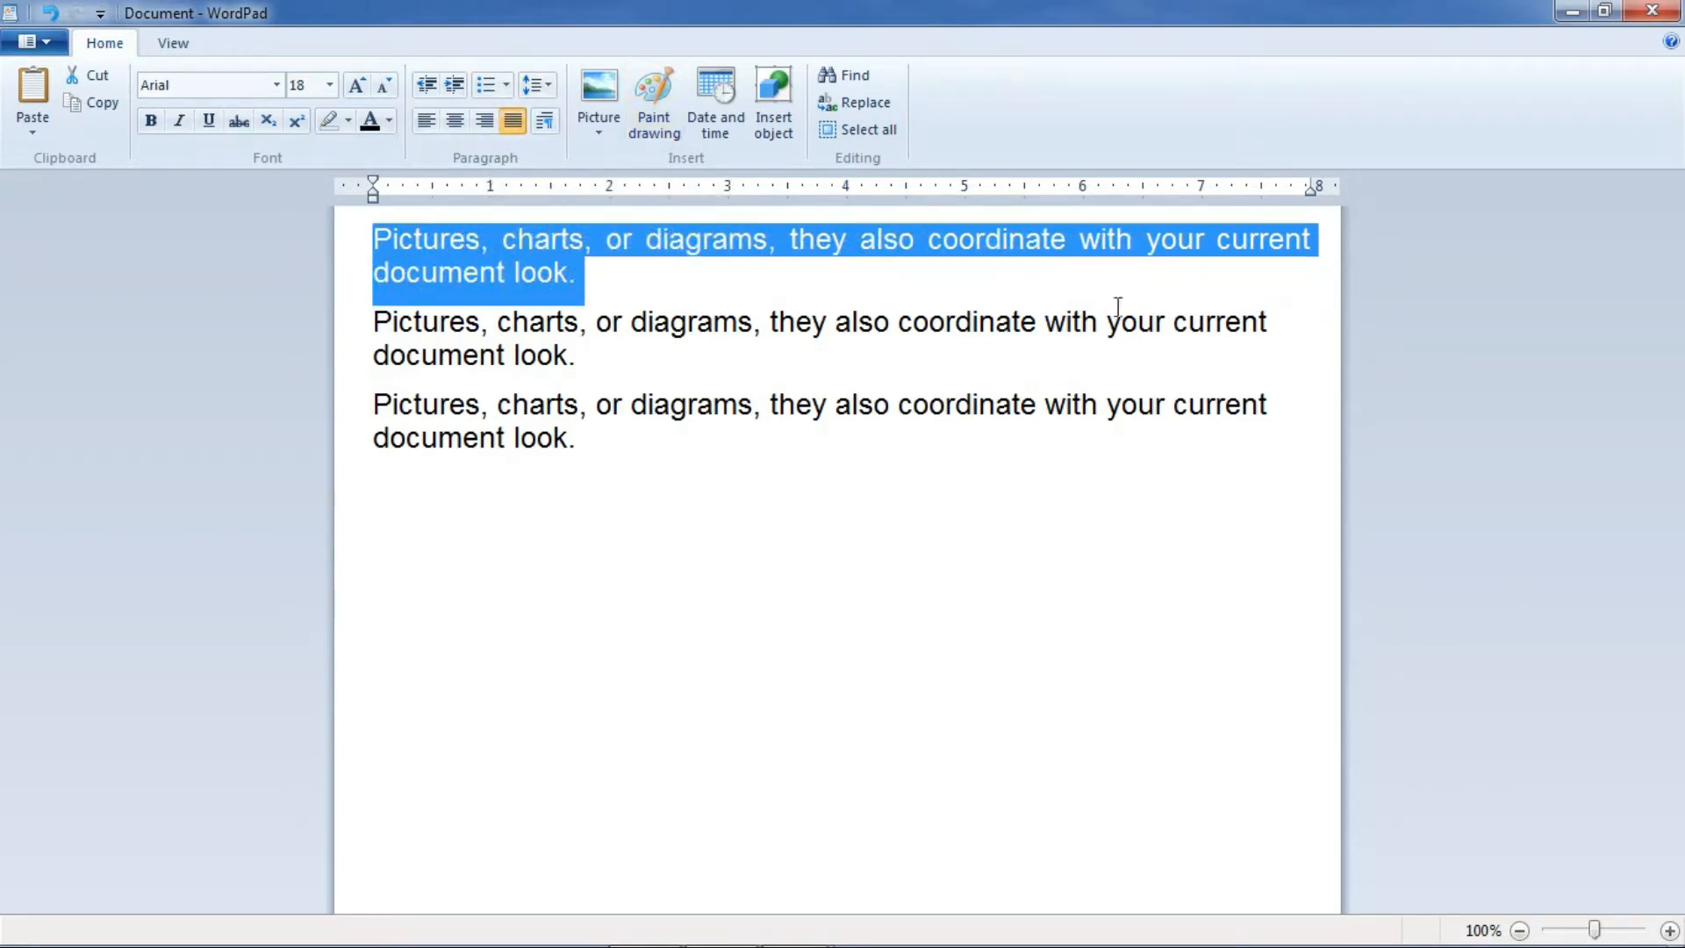
{"action": "left_click", "coordinate": [575, 297]}
{"action": "left_click_drag", "start_coordinate": [376, 236], "coordinate": [692, 437]}
{"action": "left_click", "coordinate": [512, 121]}
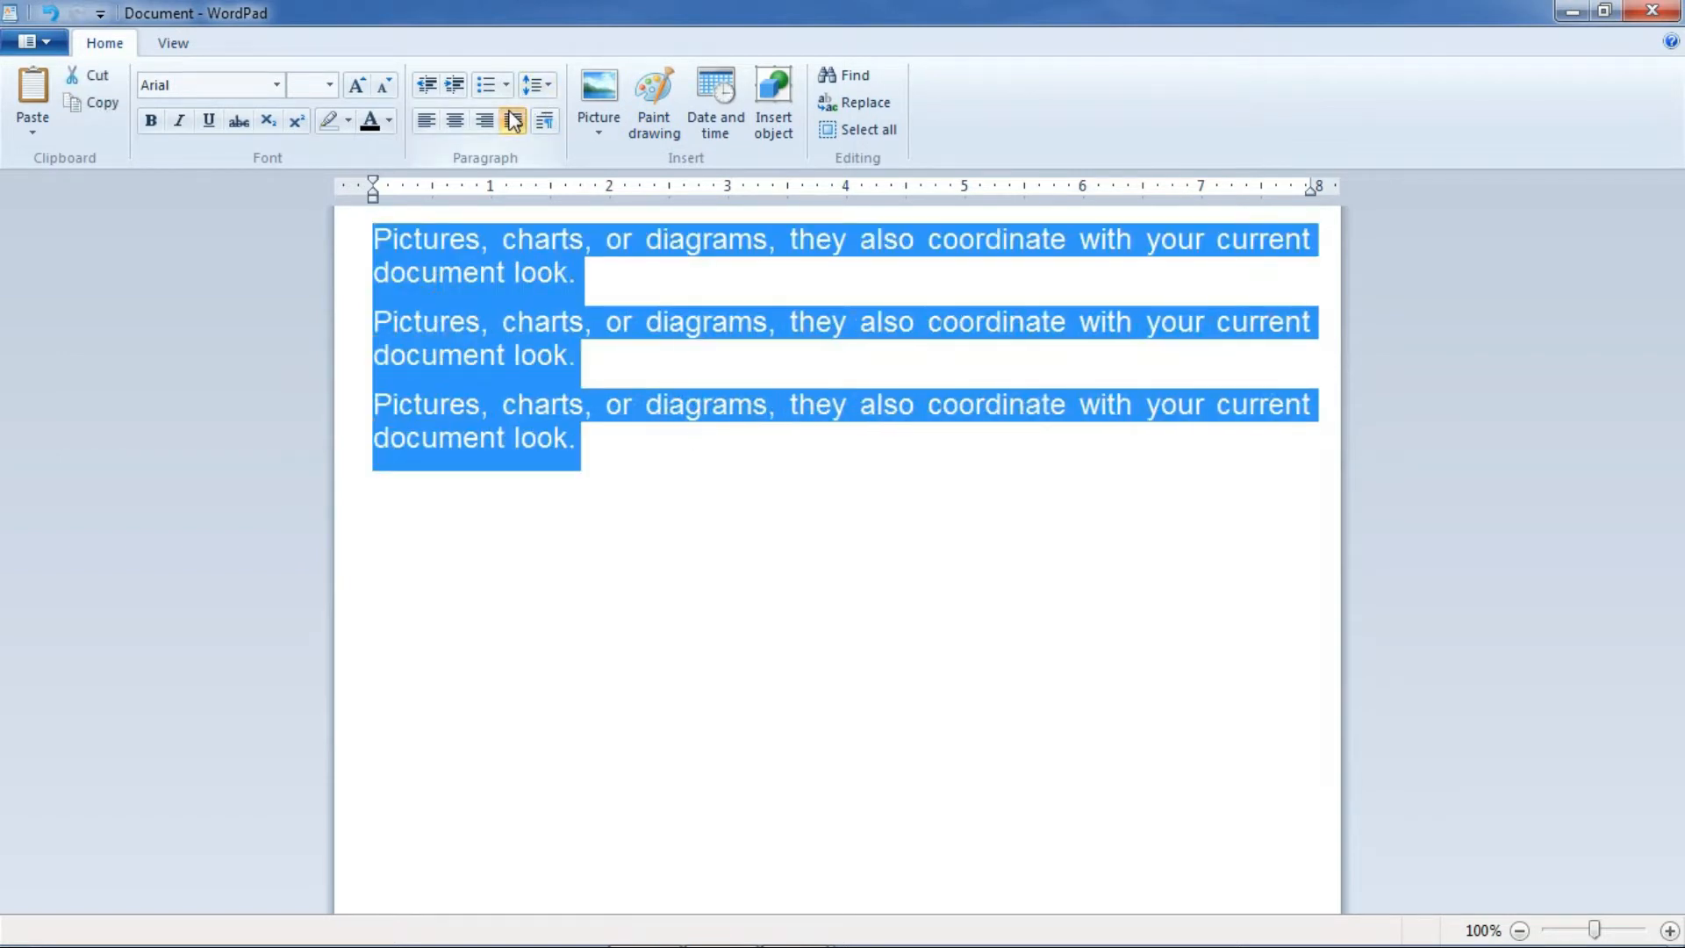
Set the third paragraph's left indentation to 2 inches in the paragraph settings
{"action": "left_click", "coordinate": [752, 527]}
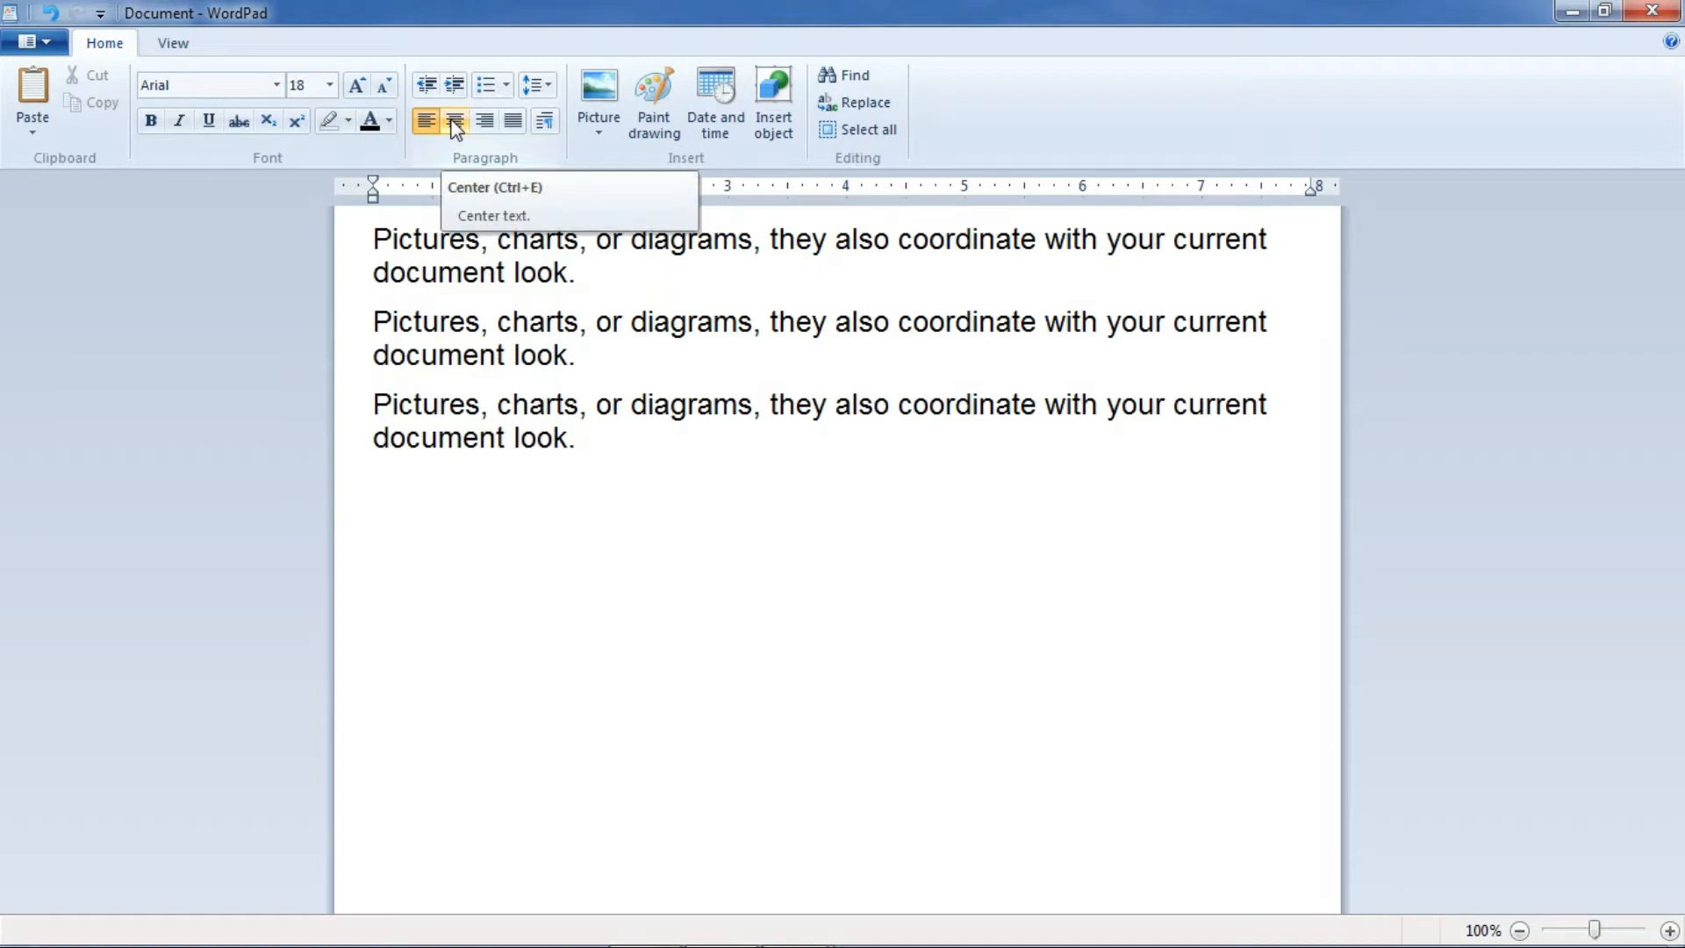
{"action": "left_click", "coordinate": [545, 123]}
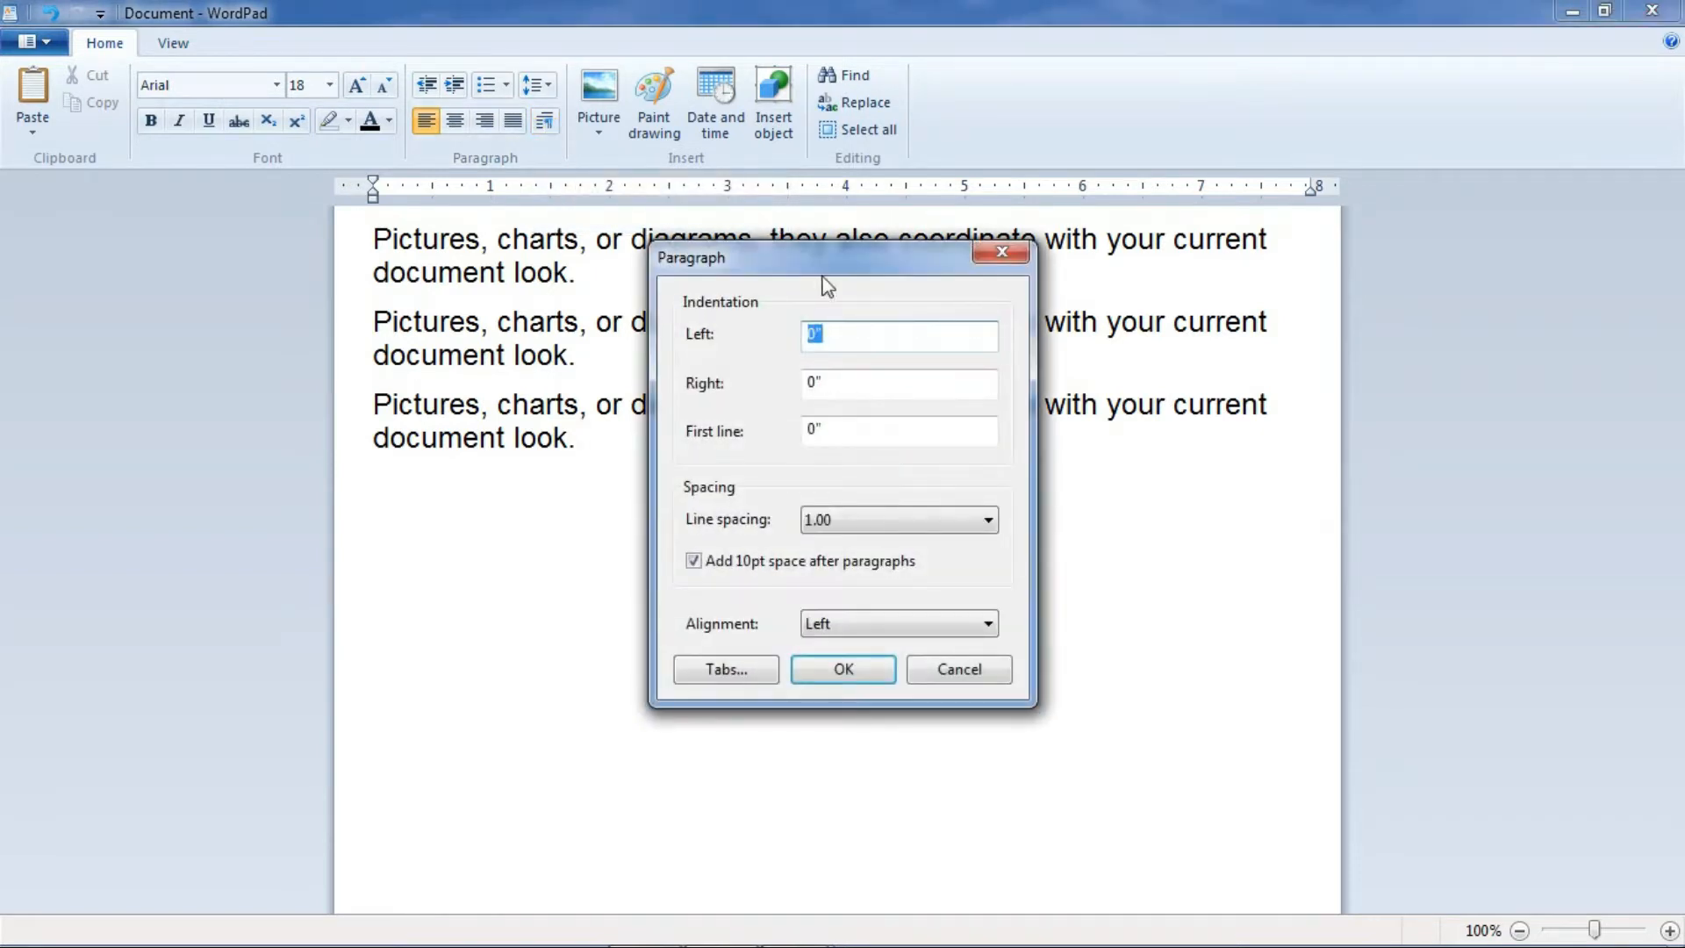
{"action": "left_click_drag", "start_coordinate": [820, 255], "coordinate": [851, 149]}
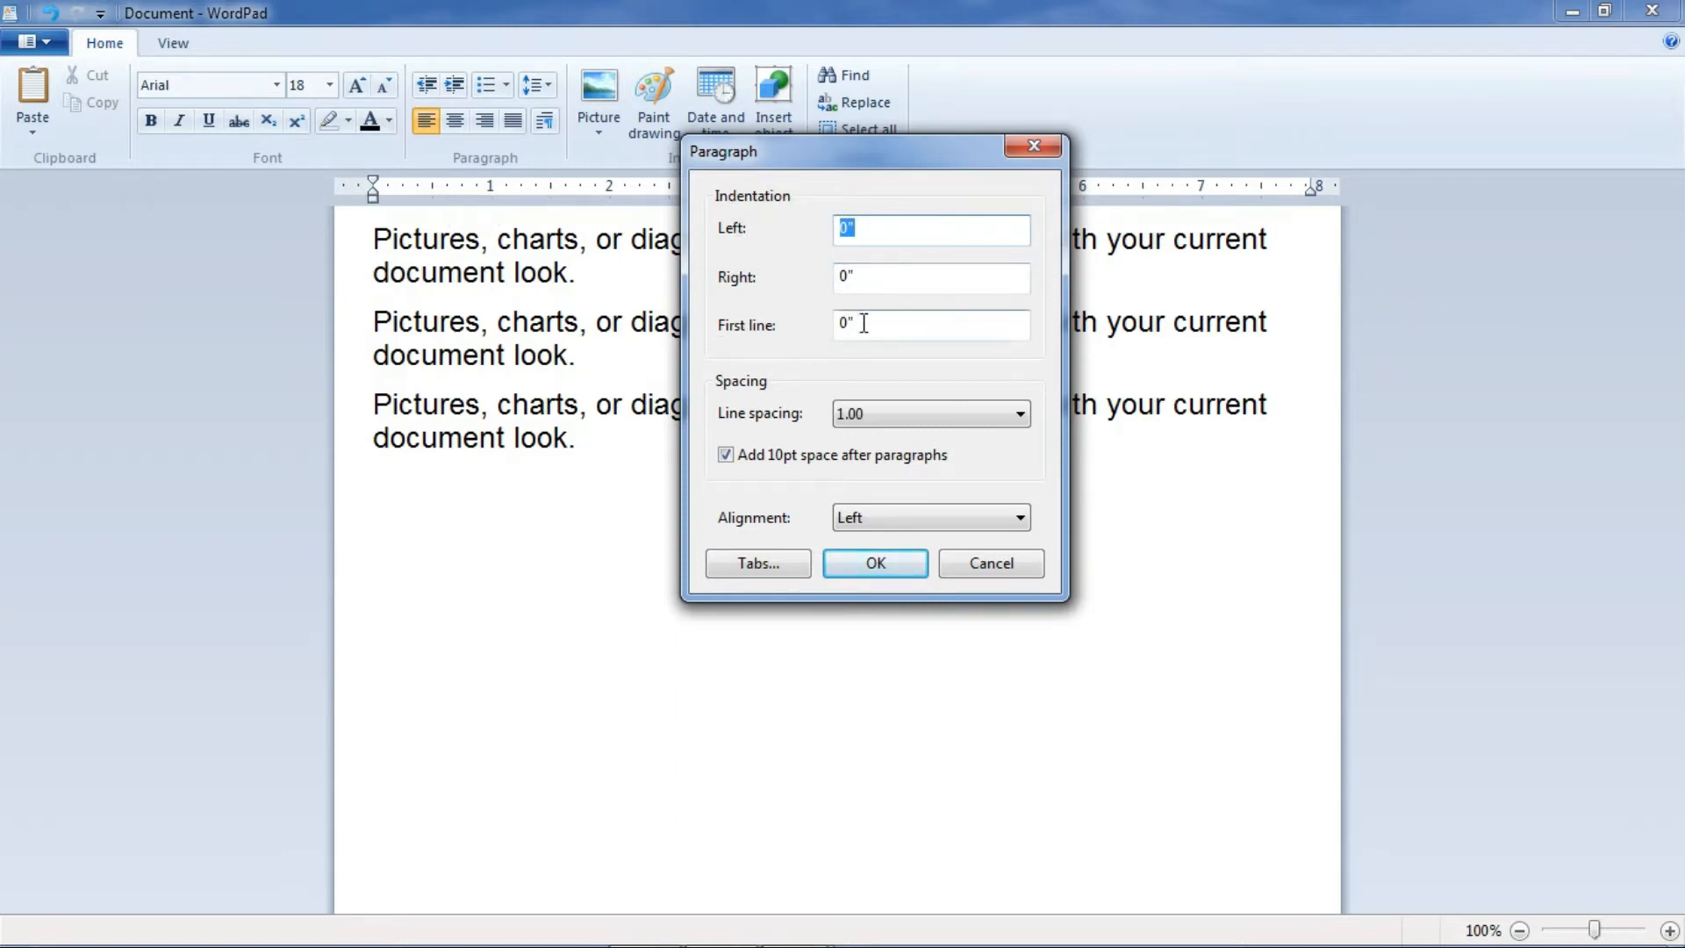
{"action": "left_click", "coordinate": [846, 228]}
{"action": "type", "text": "2"}
{"action": "left_click", "coordinate": [901, 573]}
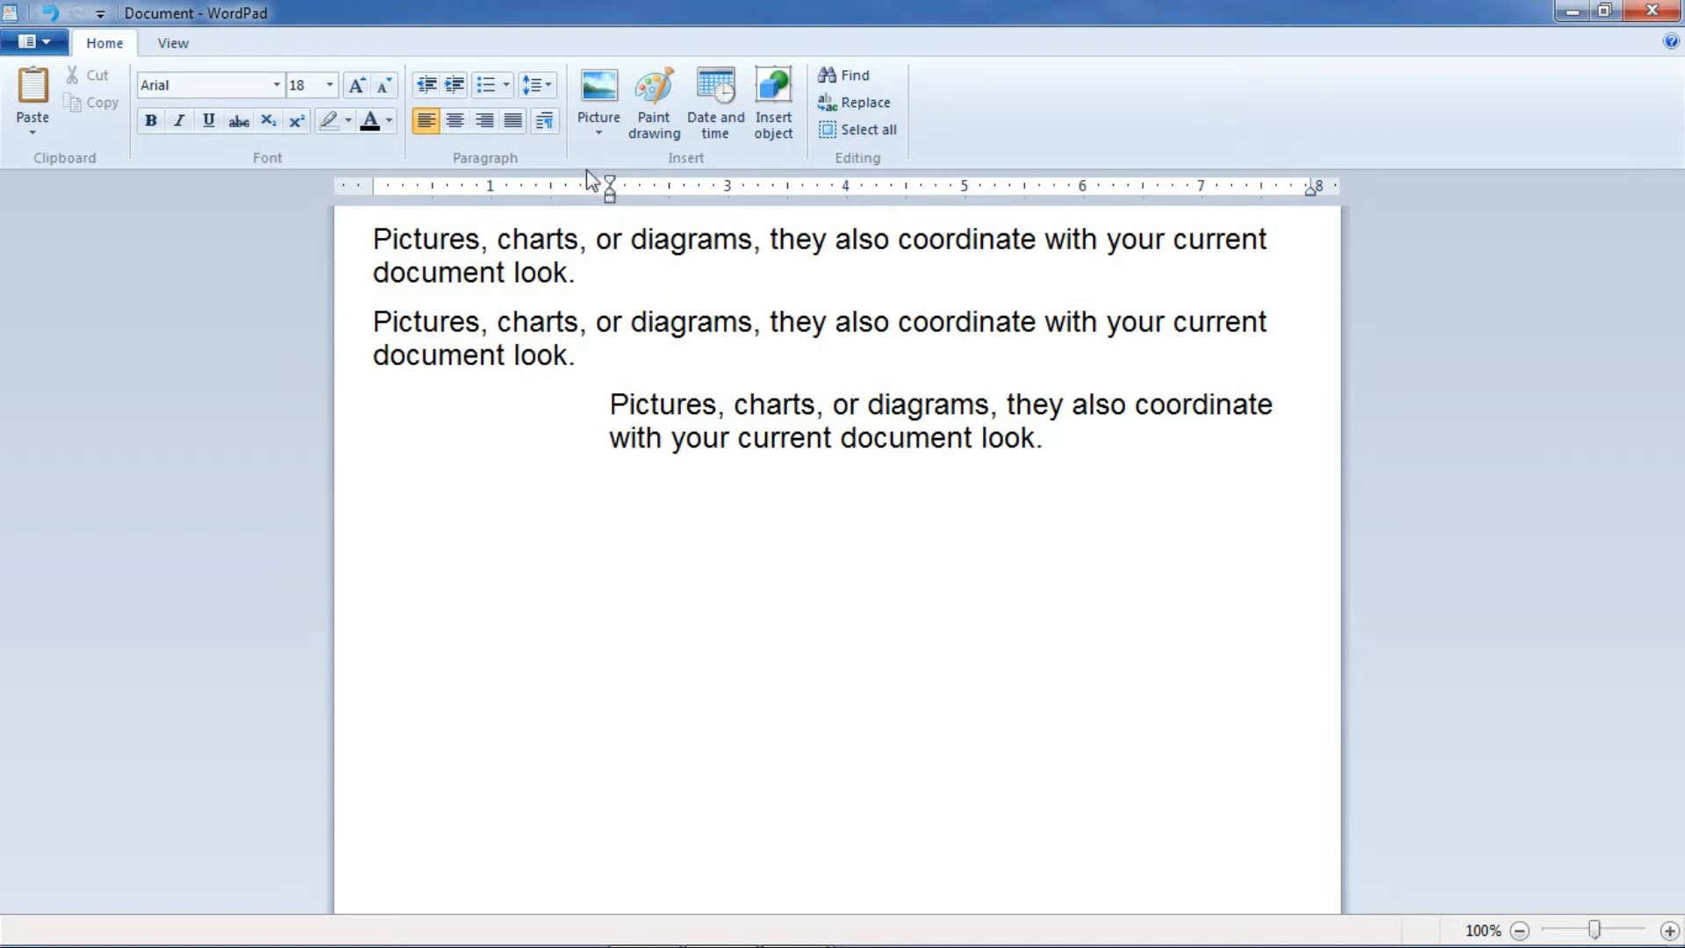
Reduce the third paragraph's left indentation to 1 inch and return it to 0
{"action": "double_click", "coordinate": [610, 187]}
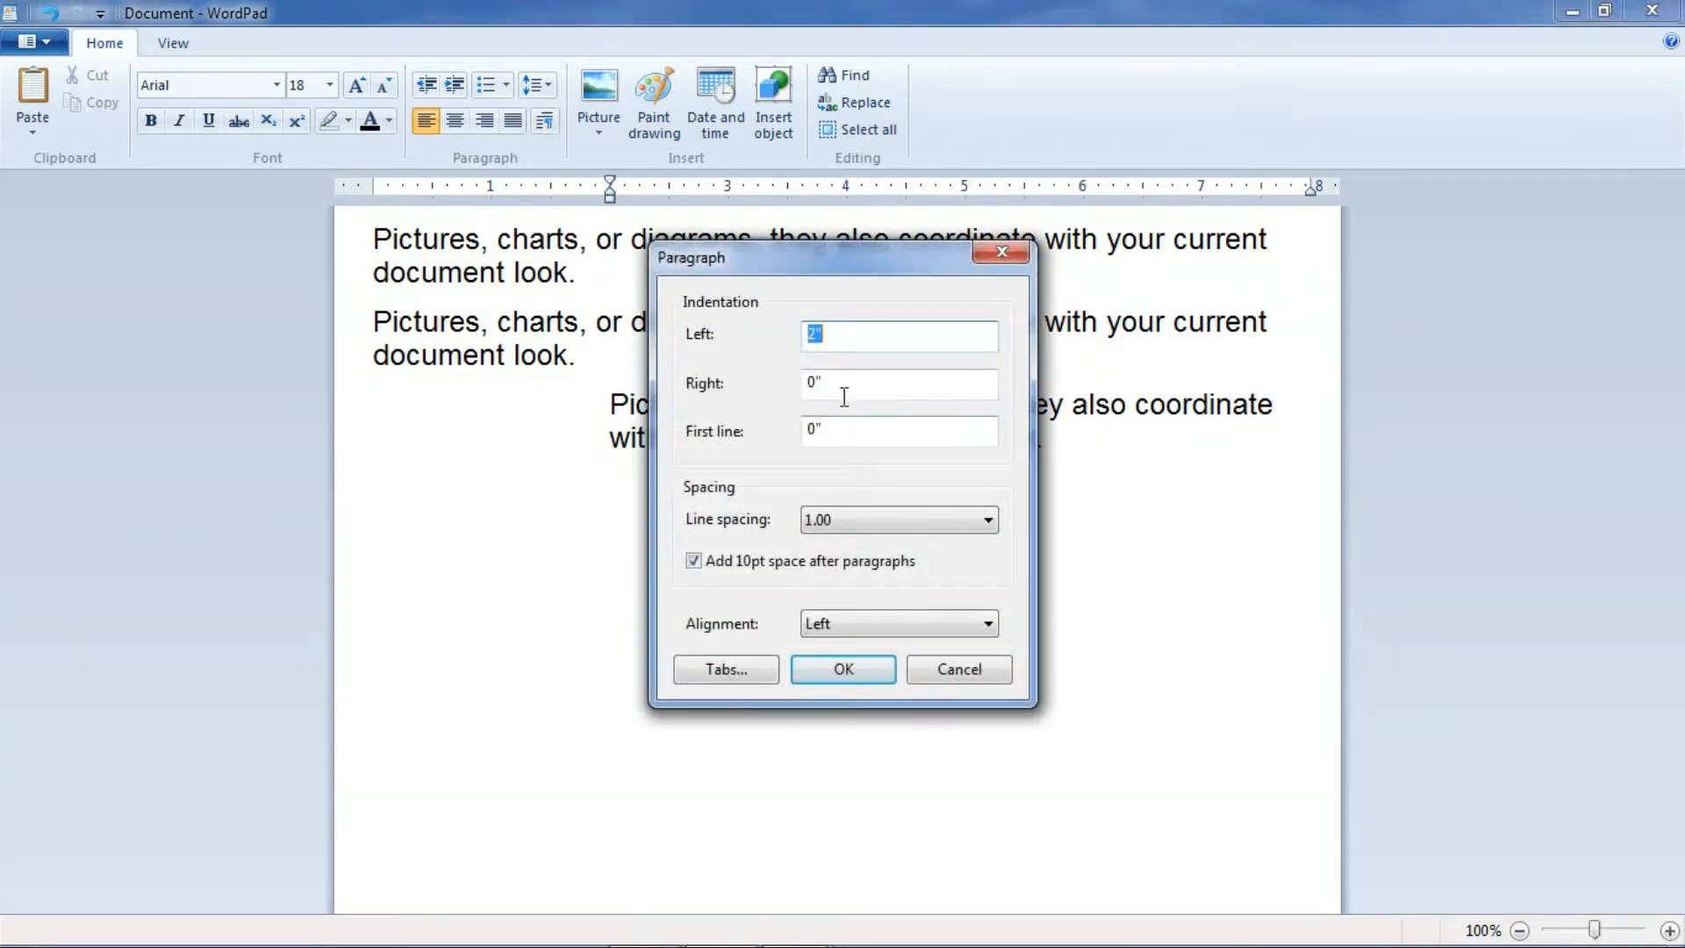
{"action": "left_click", "coordinate": [818, 340]}
{"action": "type", "text": "1"}
{"action": "left_click", "coordinate": [888, 674]}
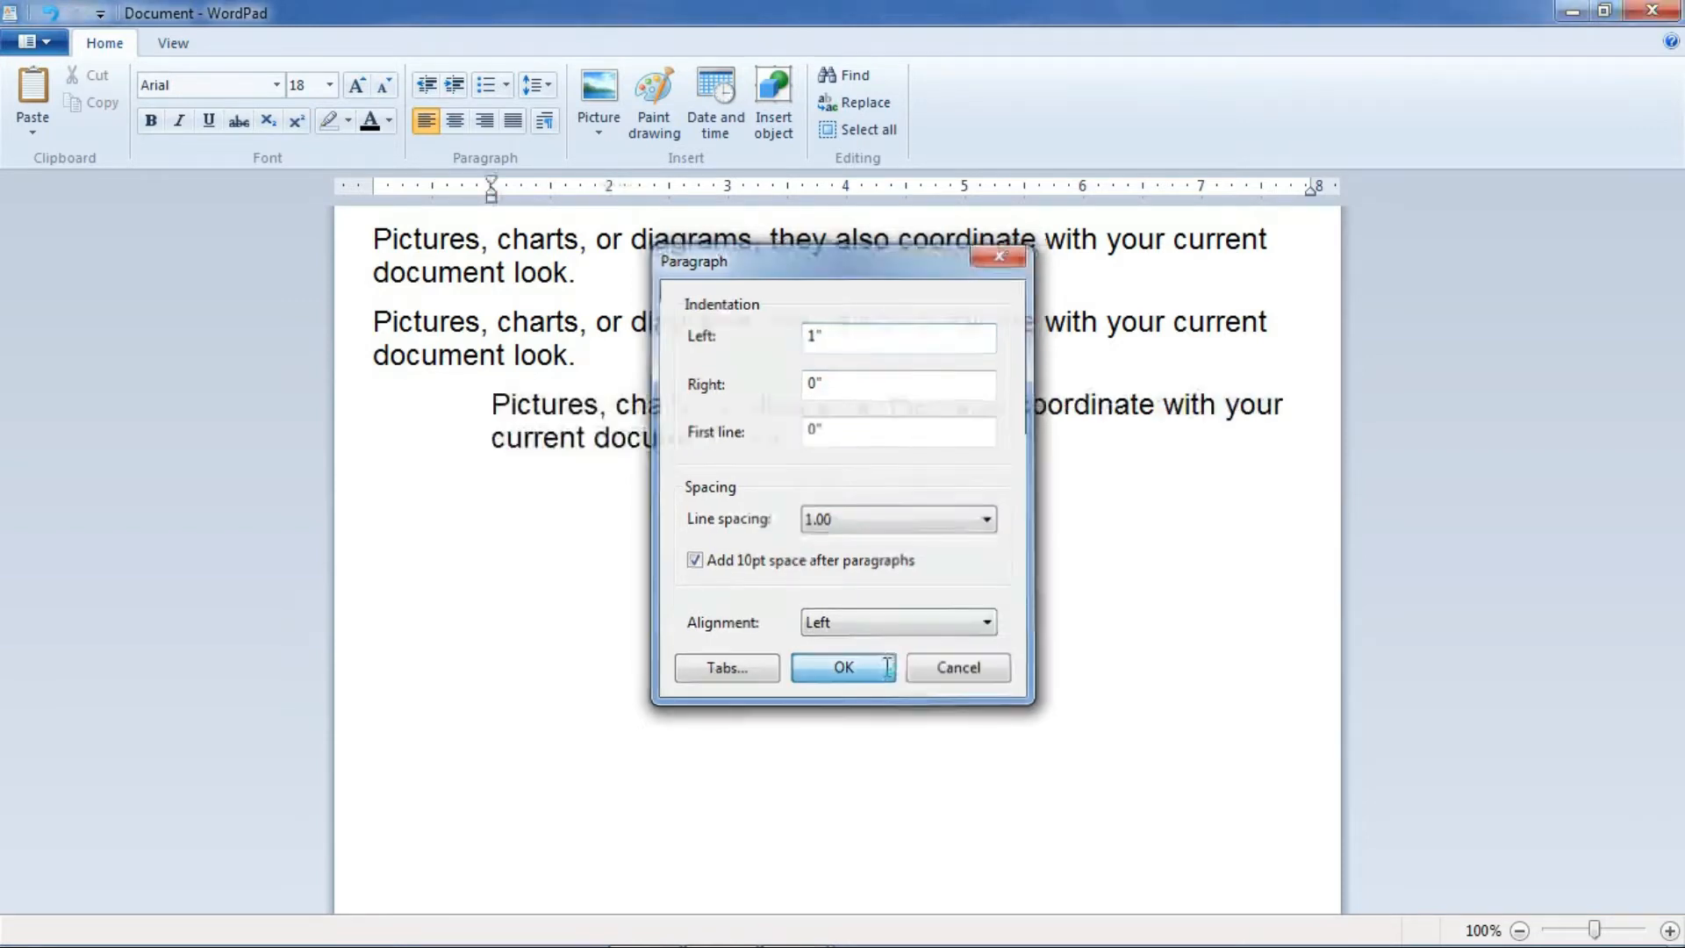
{"action": "left_click", "coordinate": [545, 120]}
{"action": "type", "text": "0"}
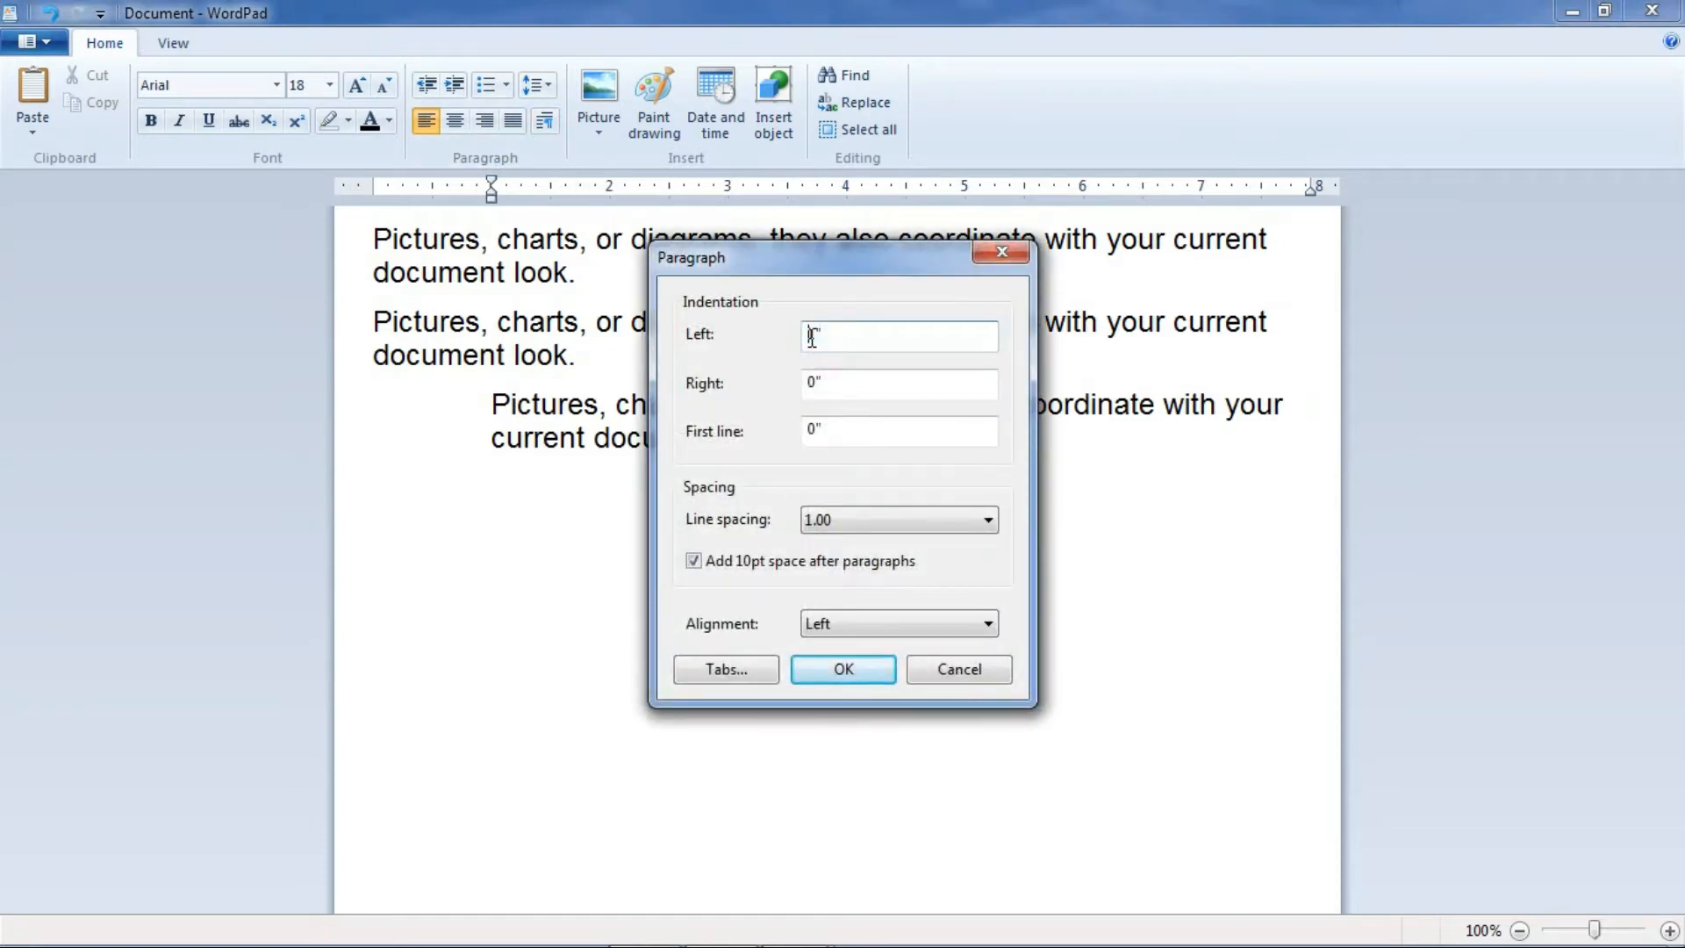
{"action": "left_click", "coordinate": [844, 674]}
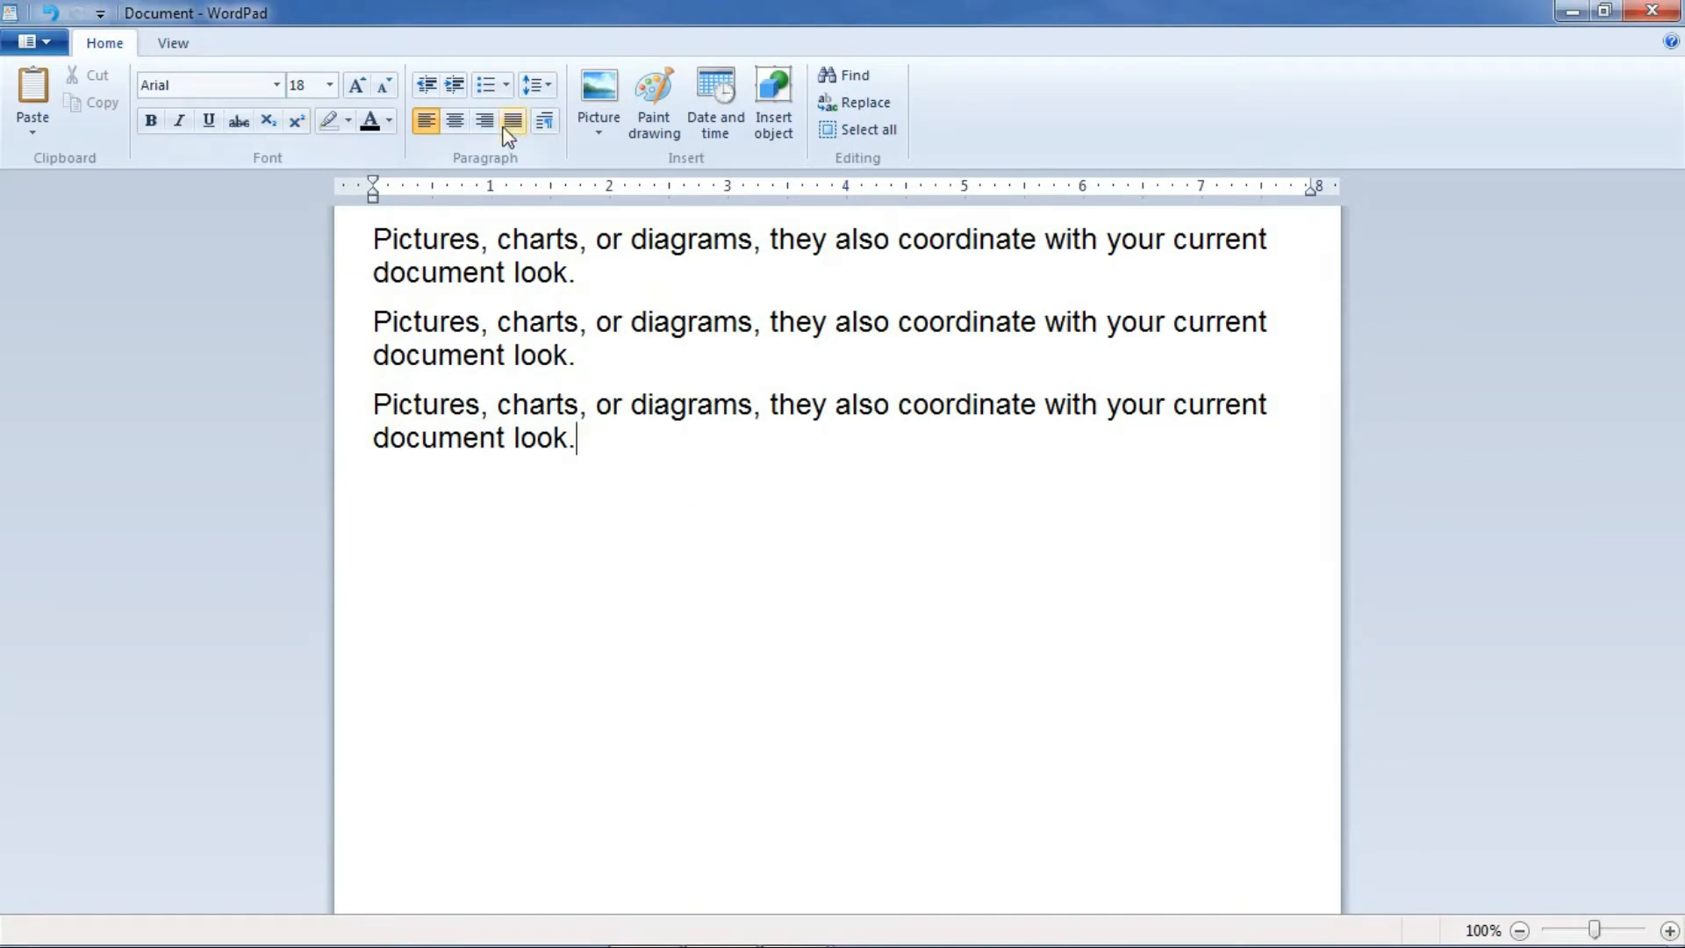
Review the line spacing and alignment options in the paragraph settings and set a tab stop at 2 inches
{"action": "left_click", "coordinate": [545, 120]}
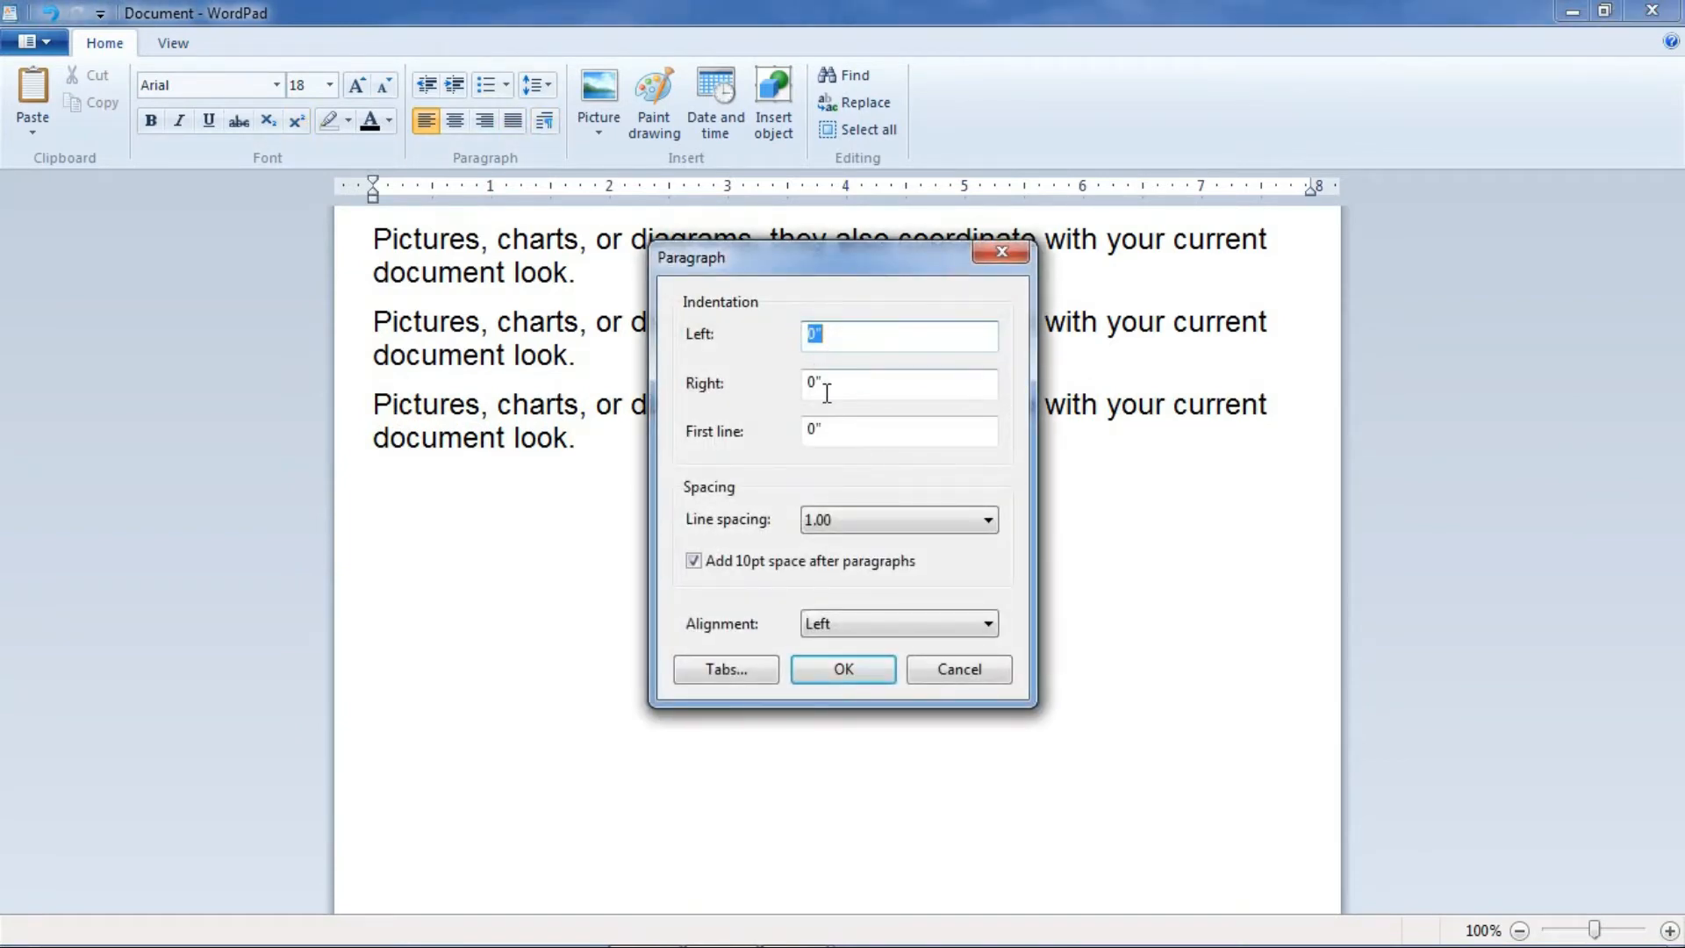
{"action": "left_click", "coordinate": [841, 524]}
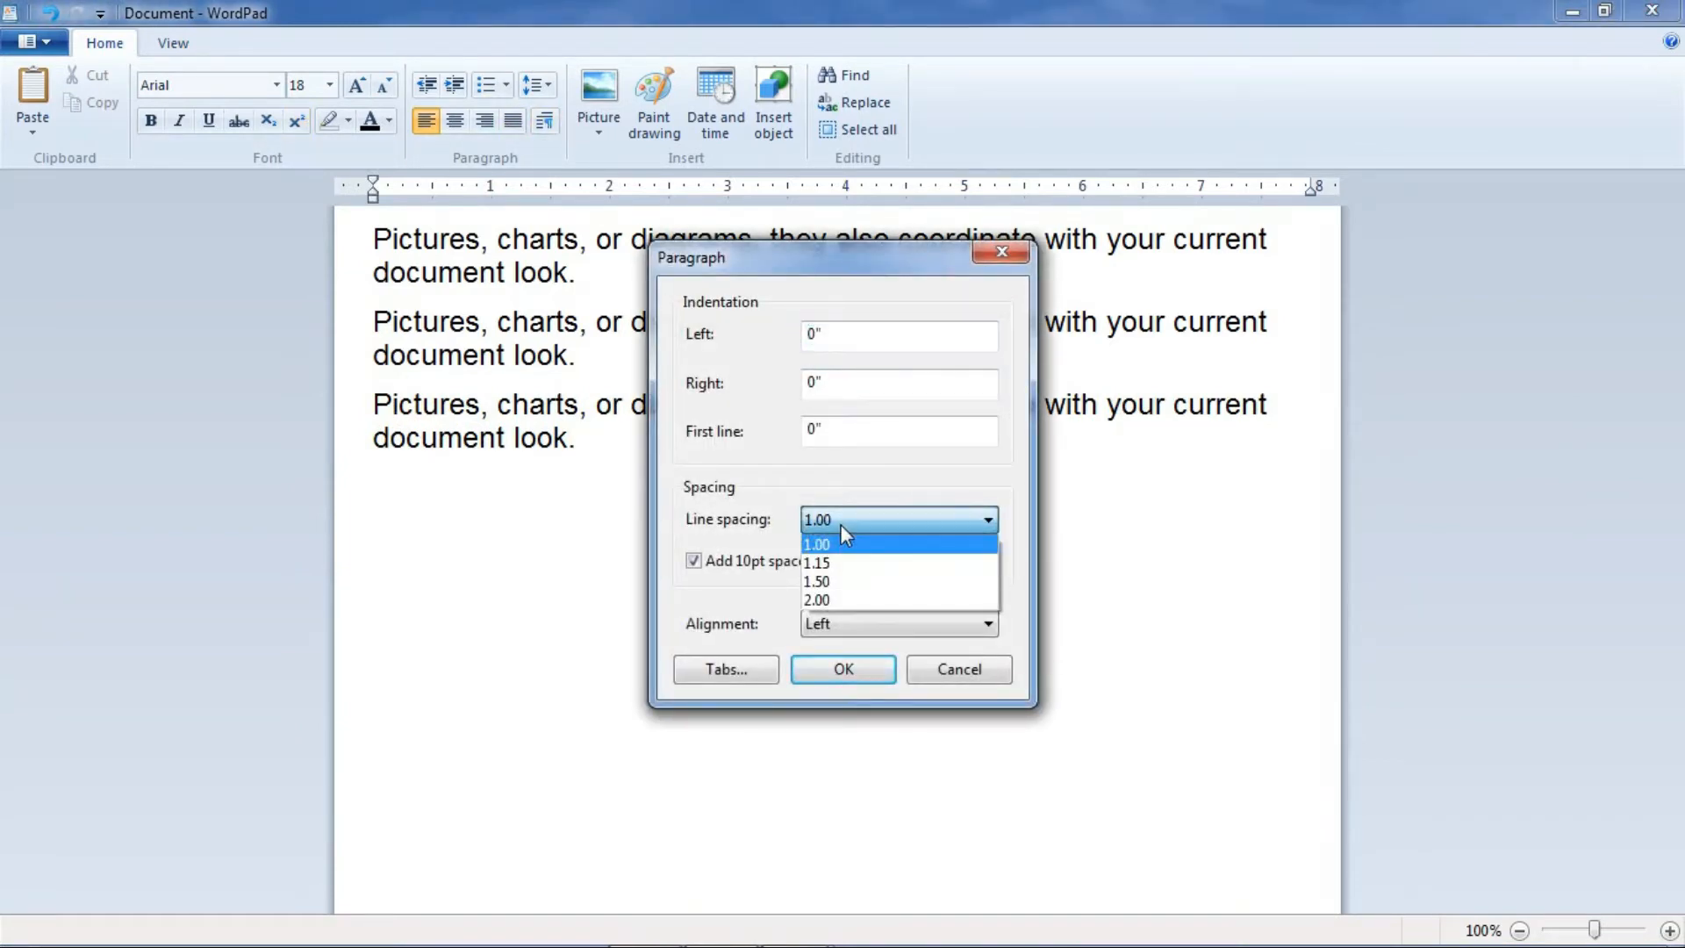
{"action": "left_click", "coordinate": [843, 439]}
{"action": "left_click", "coordinate": [836, 618]}
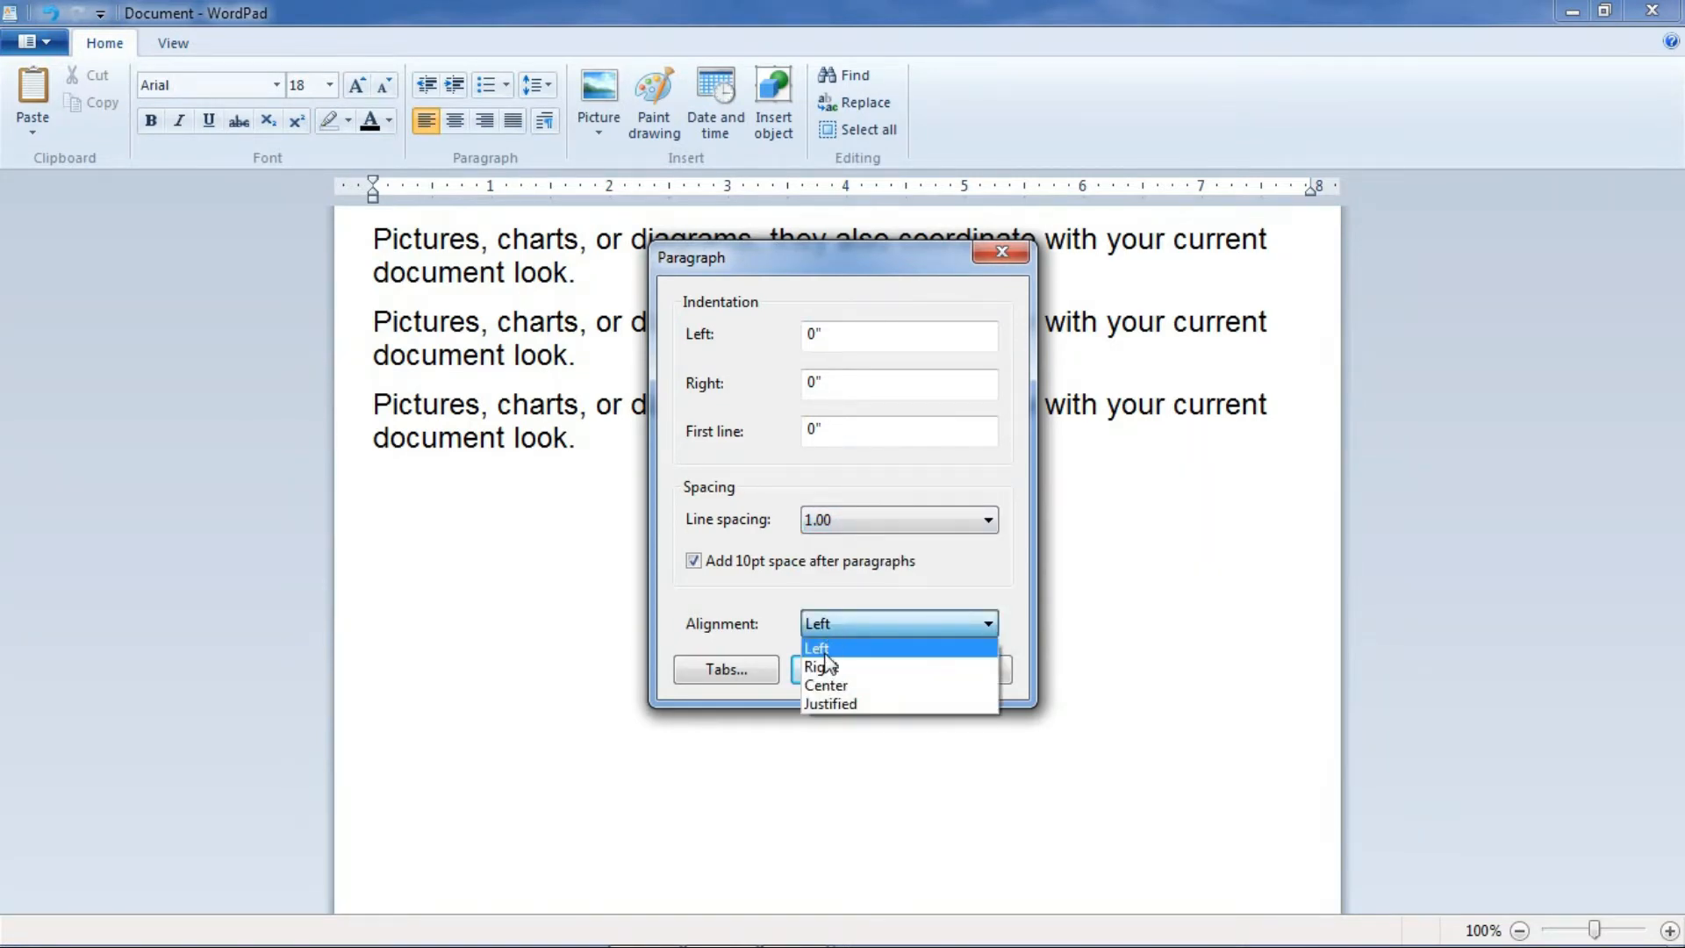
{"action": "left_click", "coordinate": [876, 619]}
{"action": "left_click", "coordinate": [715, 669]}
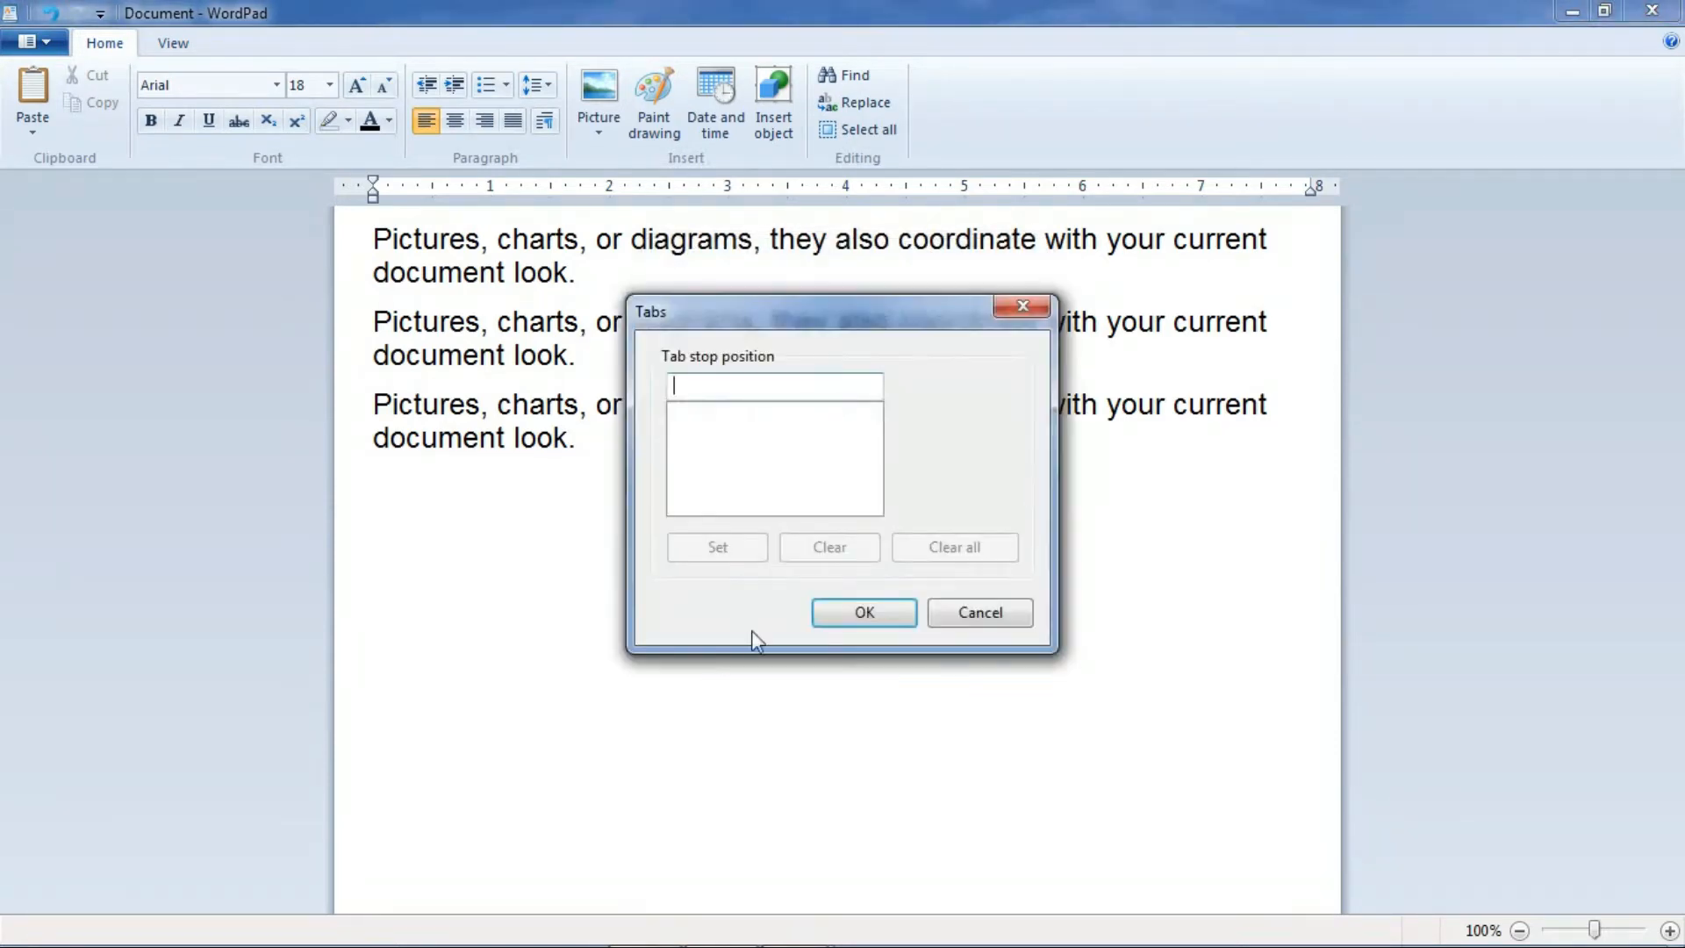
{"action": "left_click_drag", "start_coordinate": [858, 336], "coordinate": [880, 509]}
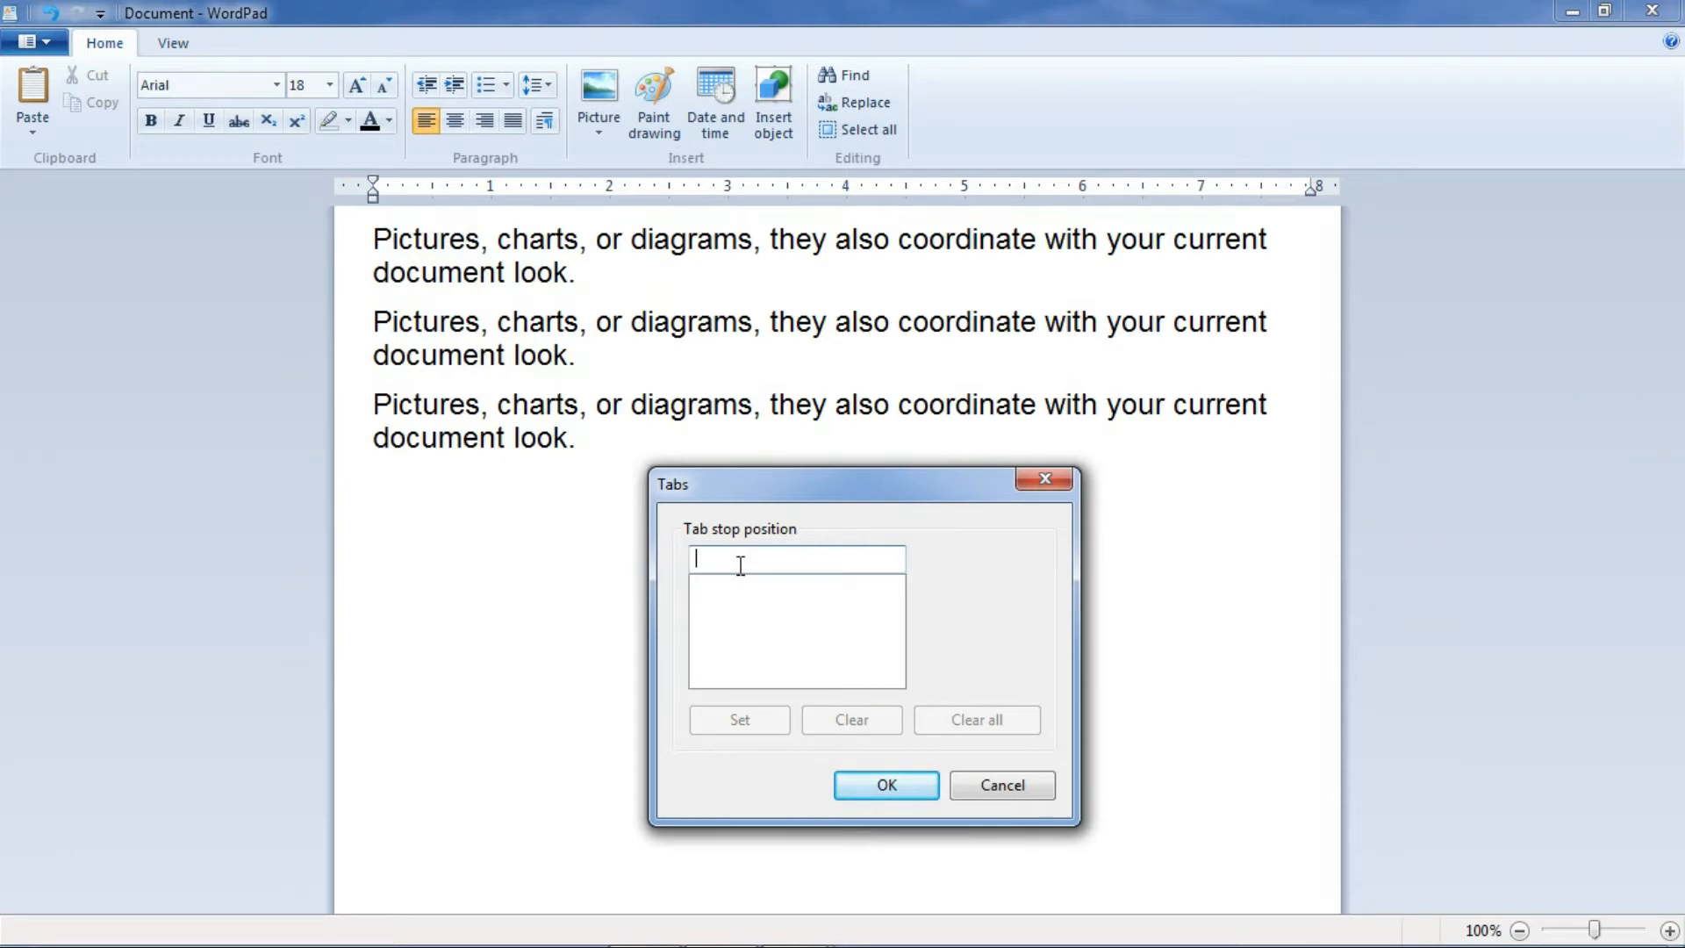
{"action": "type", "text": "2"}
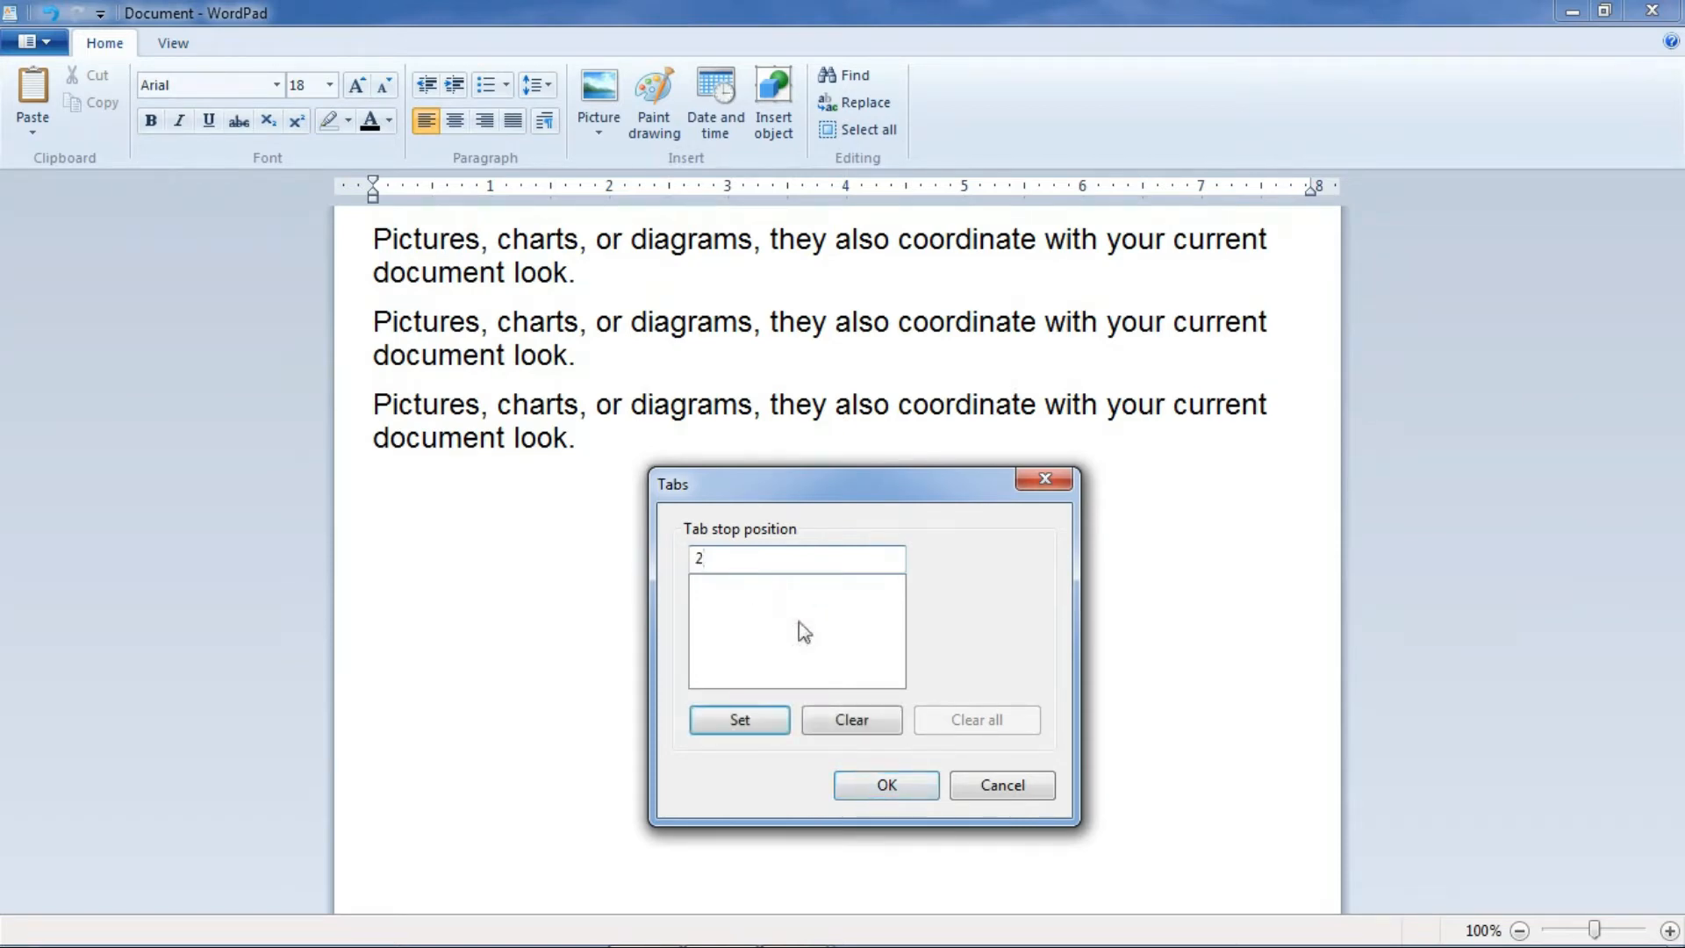
{"action": "left_click", "coordinate": [760, 729]}
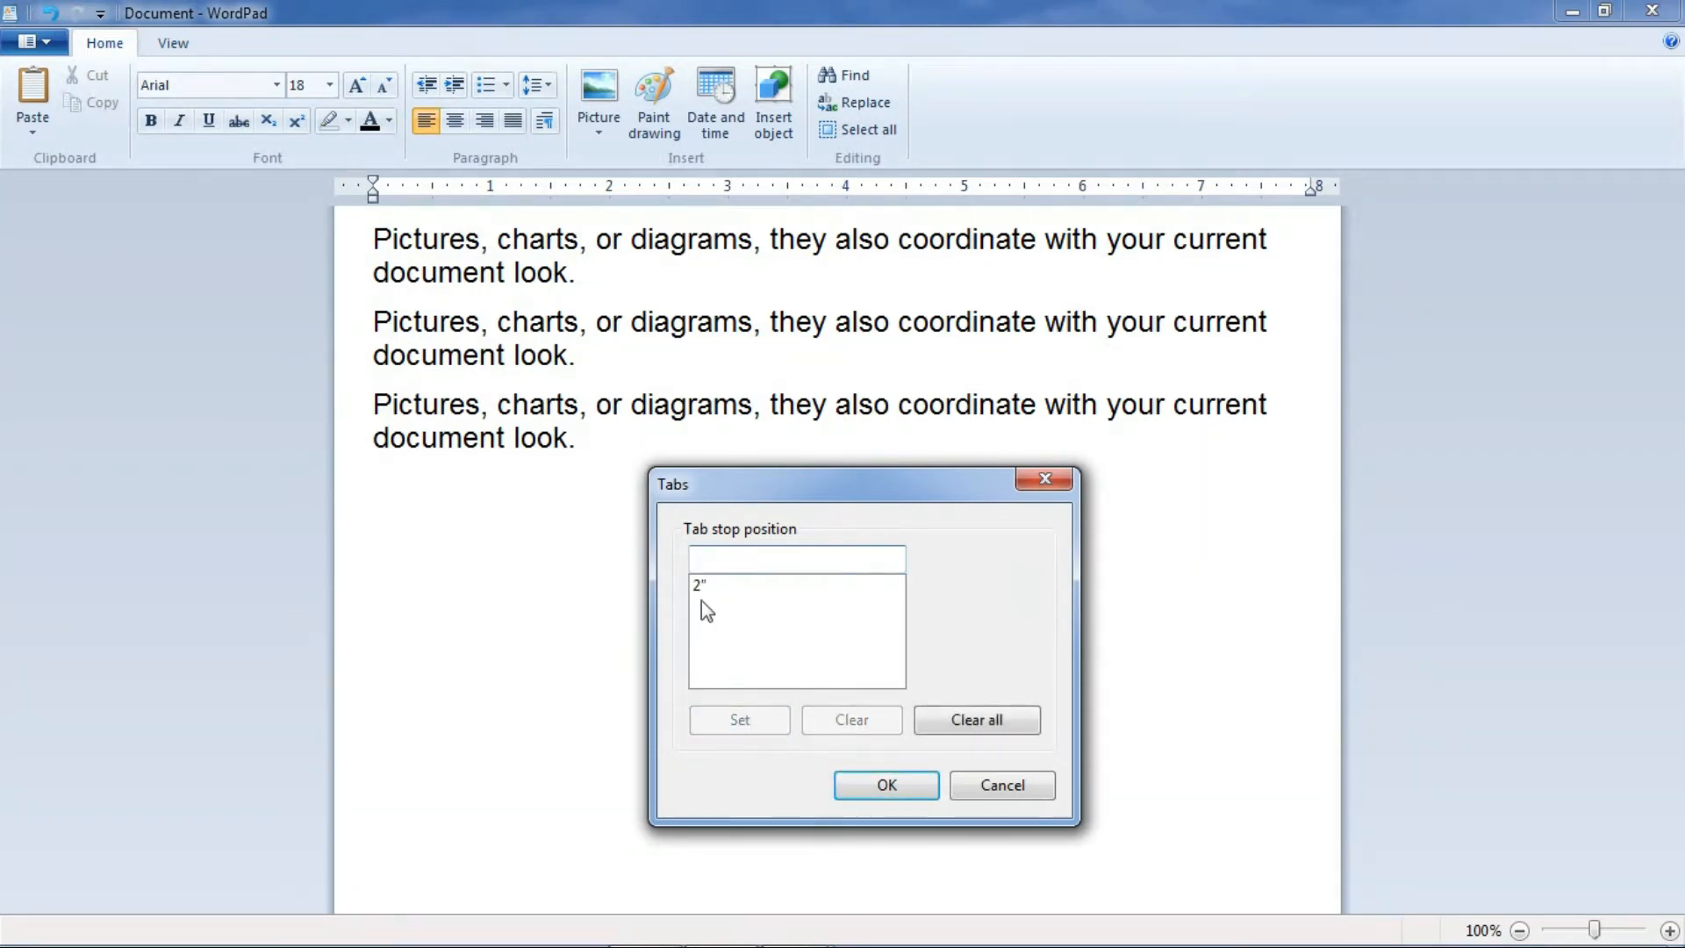
{"action": "left_click", "coordinate": [903, 783]}
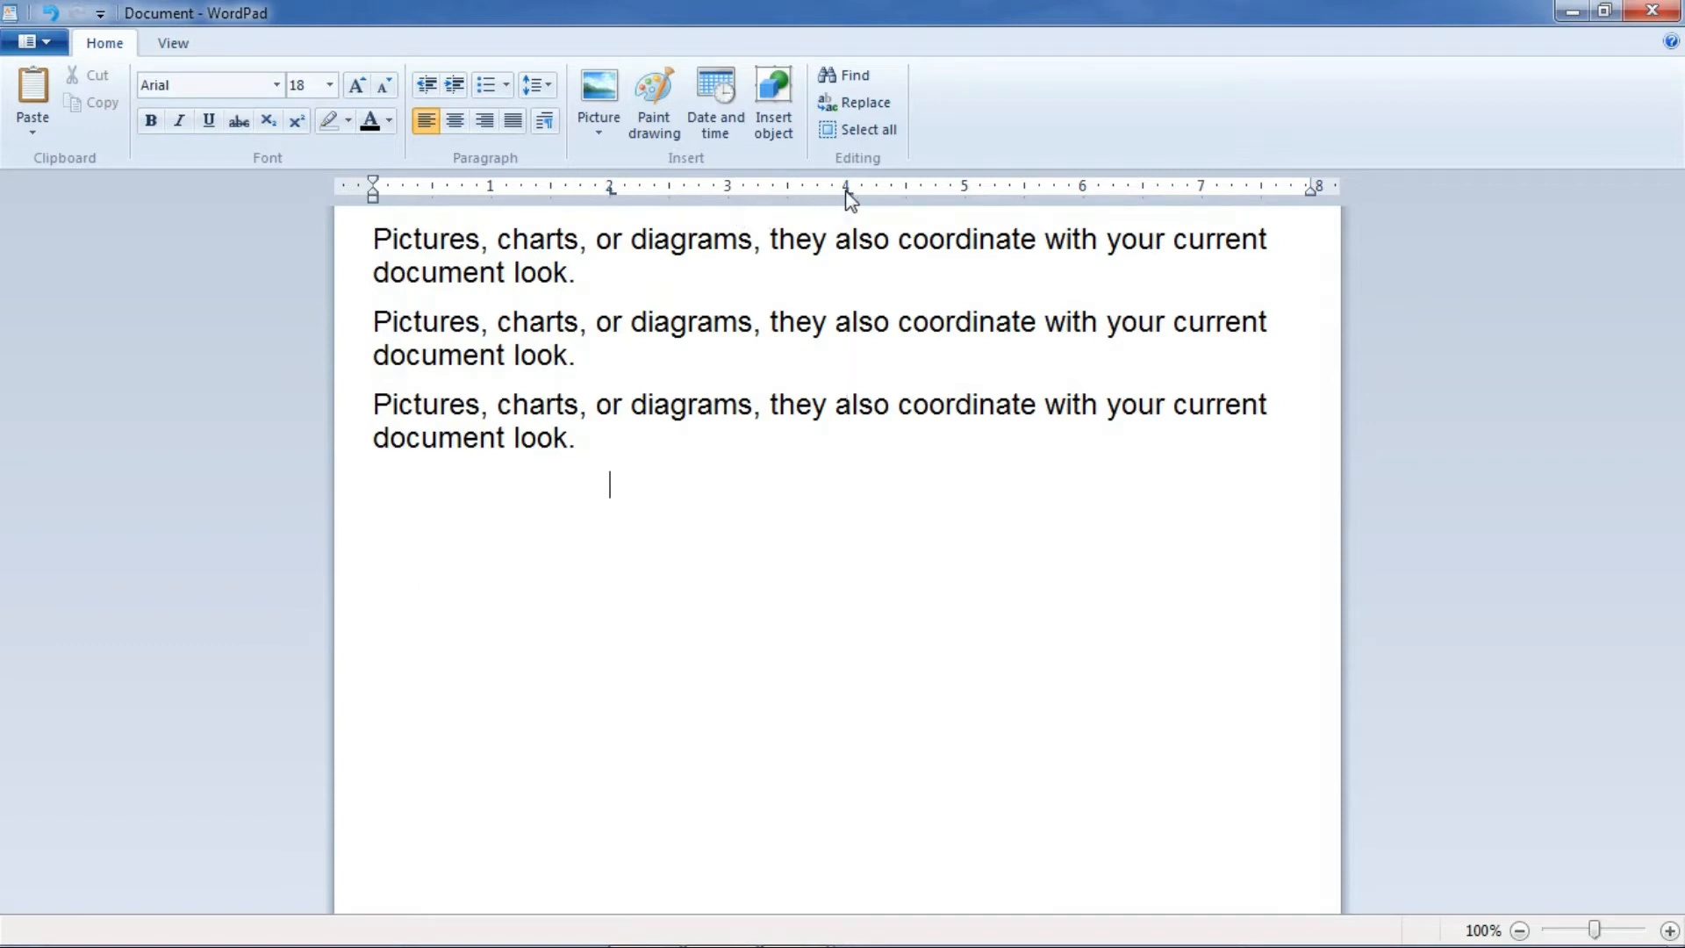
Add ruler tab stops at 6 inches and about 7.7 inches for the line below the paragraphs
{"action": "left_click", "coordinate": [1084, 190]}
{"action": "left_click", "coordinate": [1286, 191]}
{"action": "key", "text": "Tab"}
Enter the words Computer, Machine, Output and Input below the paragraphs, aligned to successive tab stops
{"action": "left_click", "coordinate": [408, 509]}
{"action": "type", "text": "Computer"}
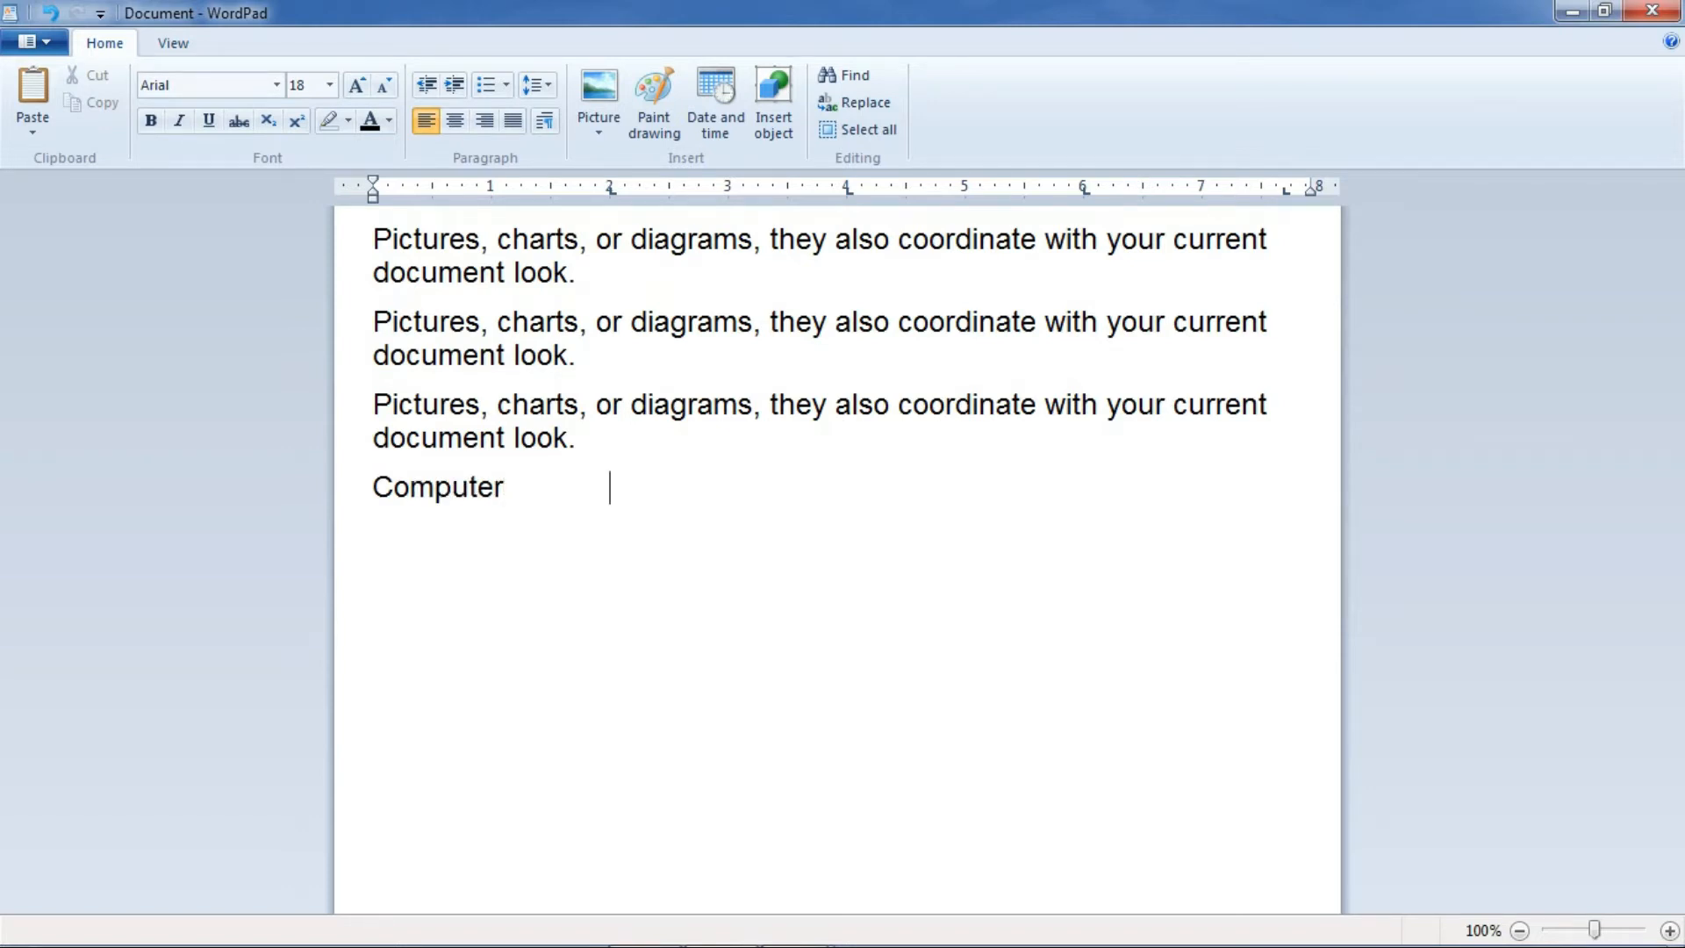
{"action": "type", "text": "Machine"}
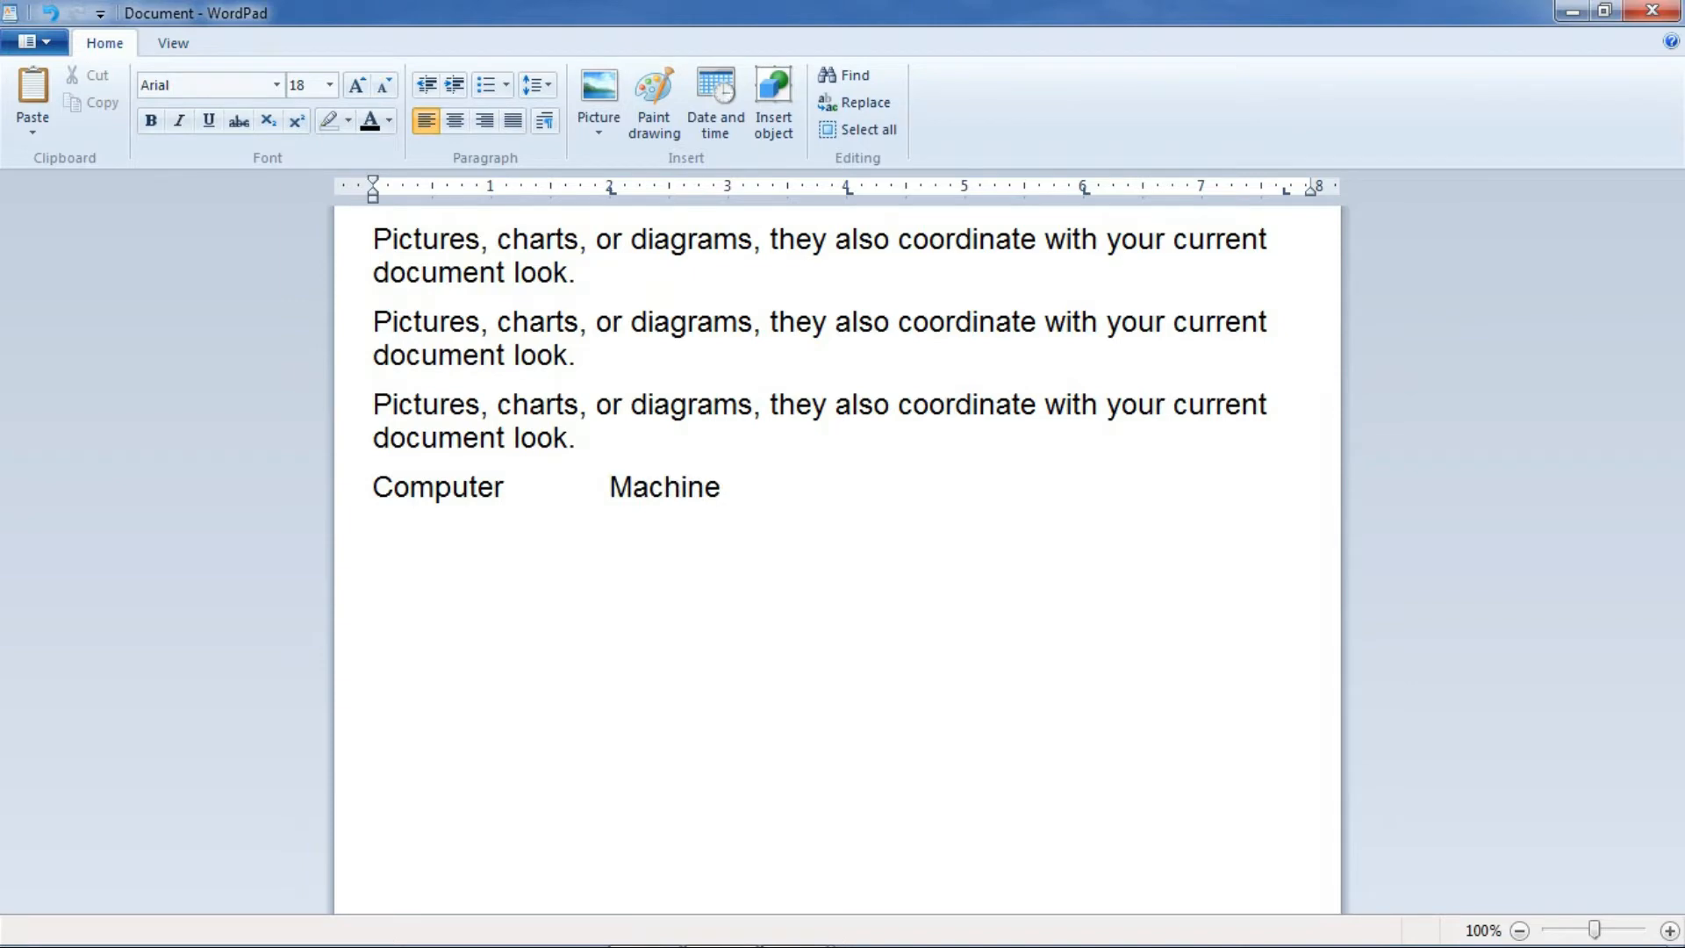
{"action": "type", "text": "Output"}
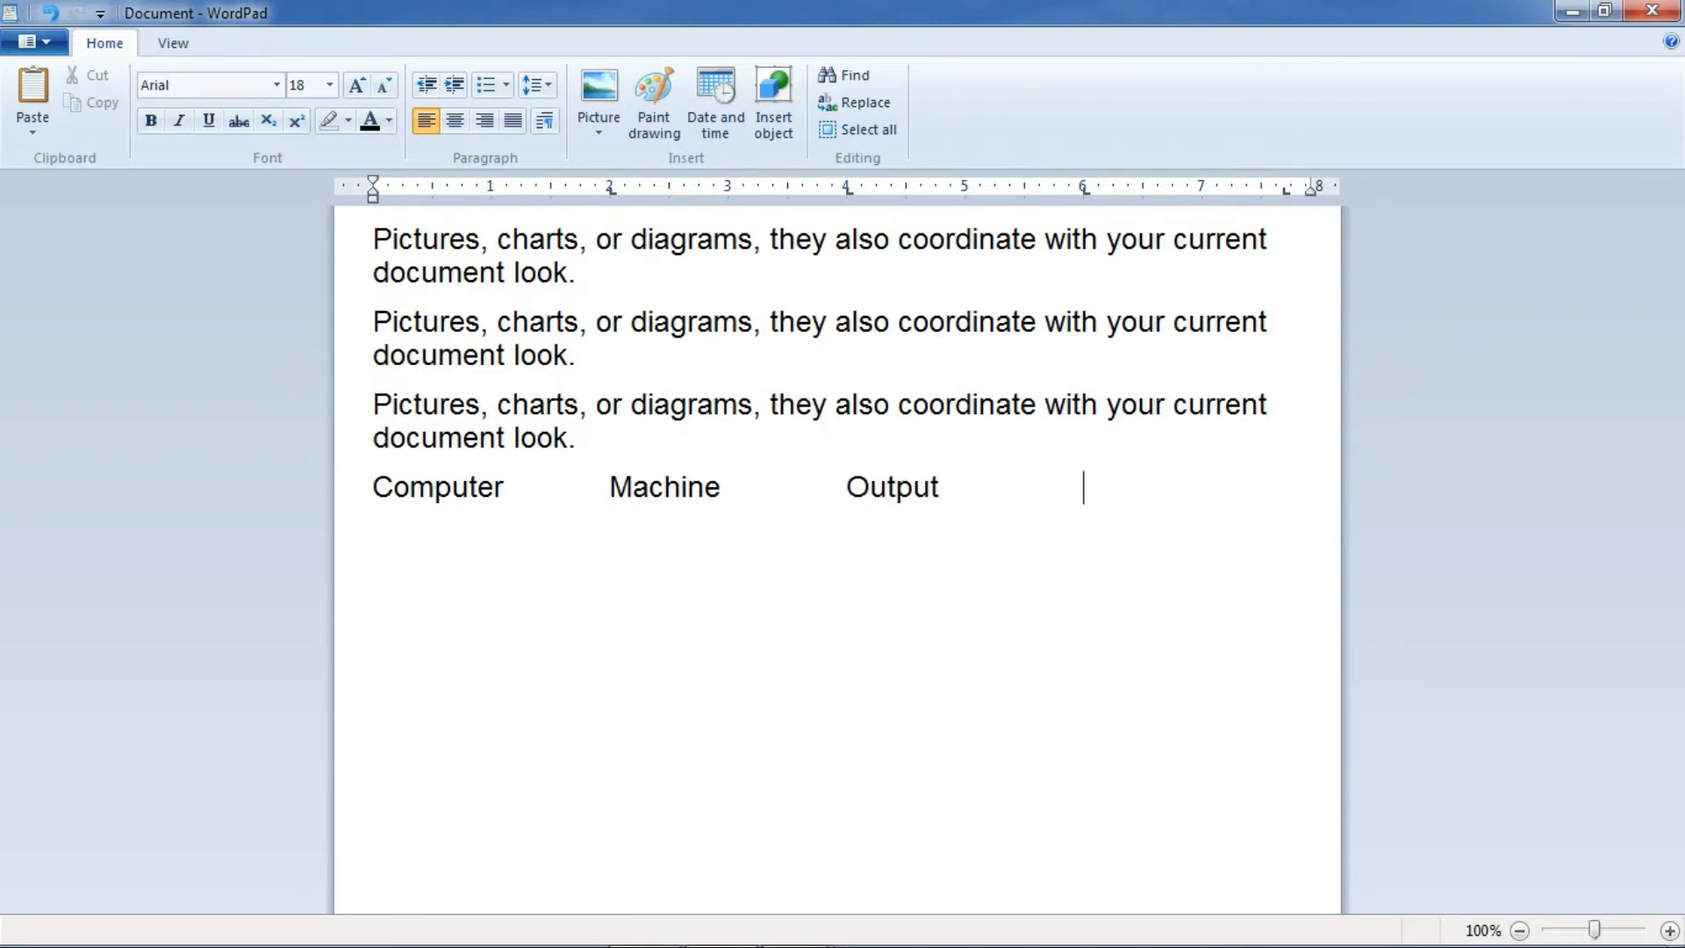
{"action": "type", "text": "Inputer"}
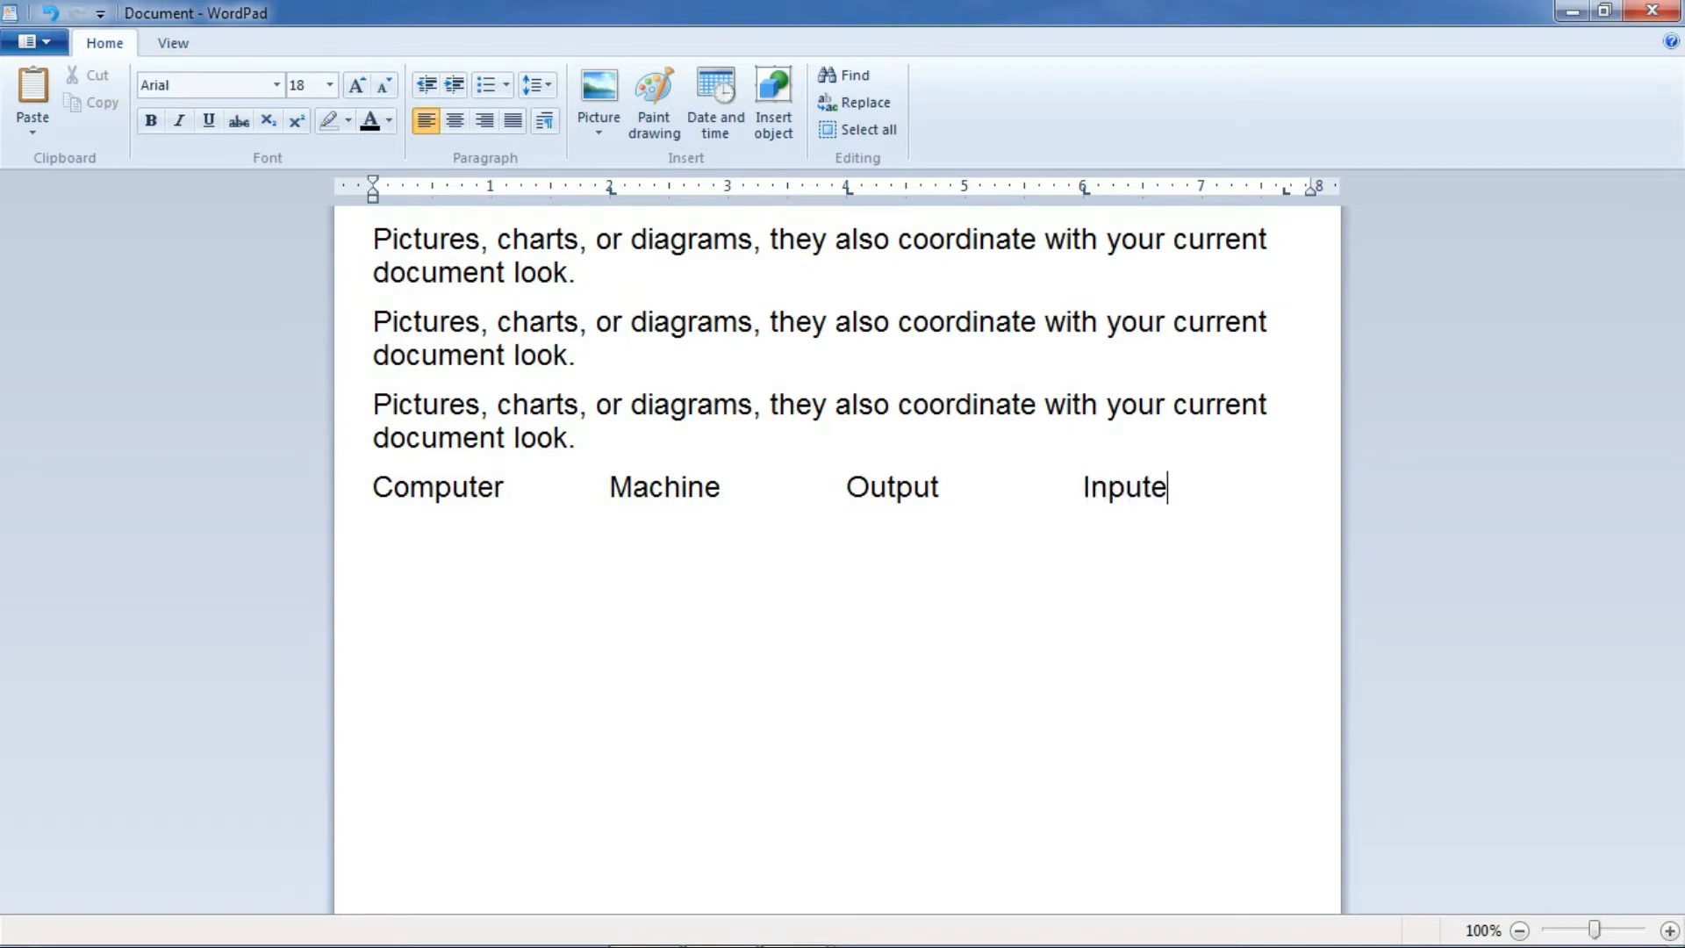
{"action": "key", "text": "BackSpace"}
{"action": "key", "text": "BackSpace"}
Try a second tabbed row with the filler text fgdgdfgfdg, gfbhgfhn and bhn, and undo it
{"action": "key", "text": "Return"}
{"action": "type", "text": "fgdgdfgfdg"}
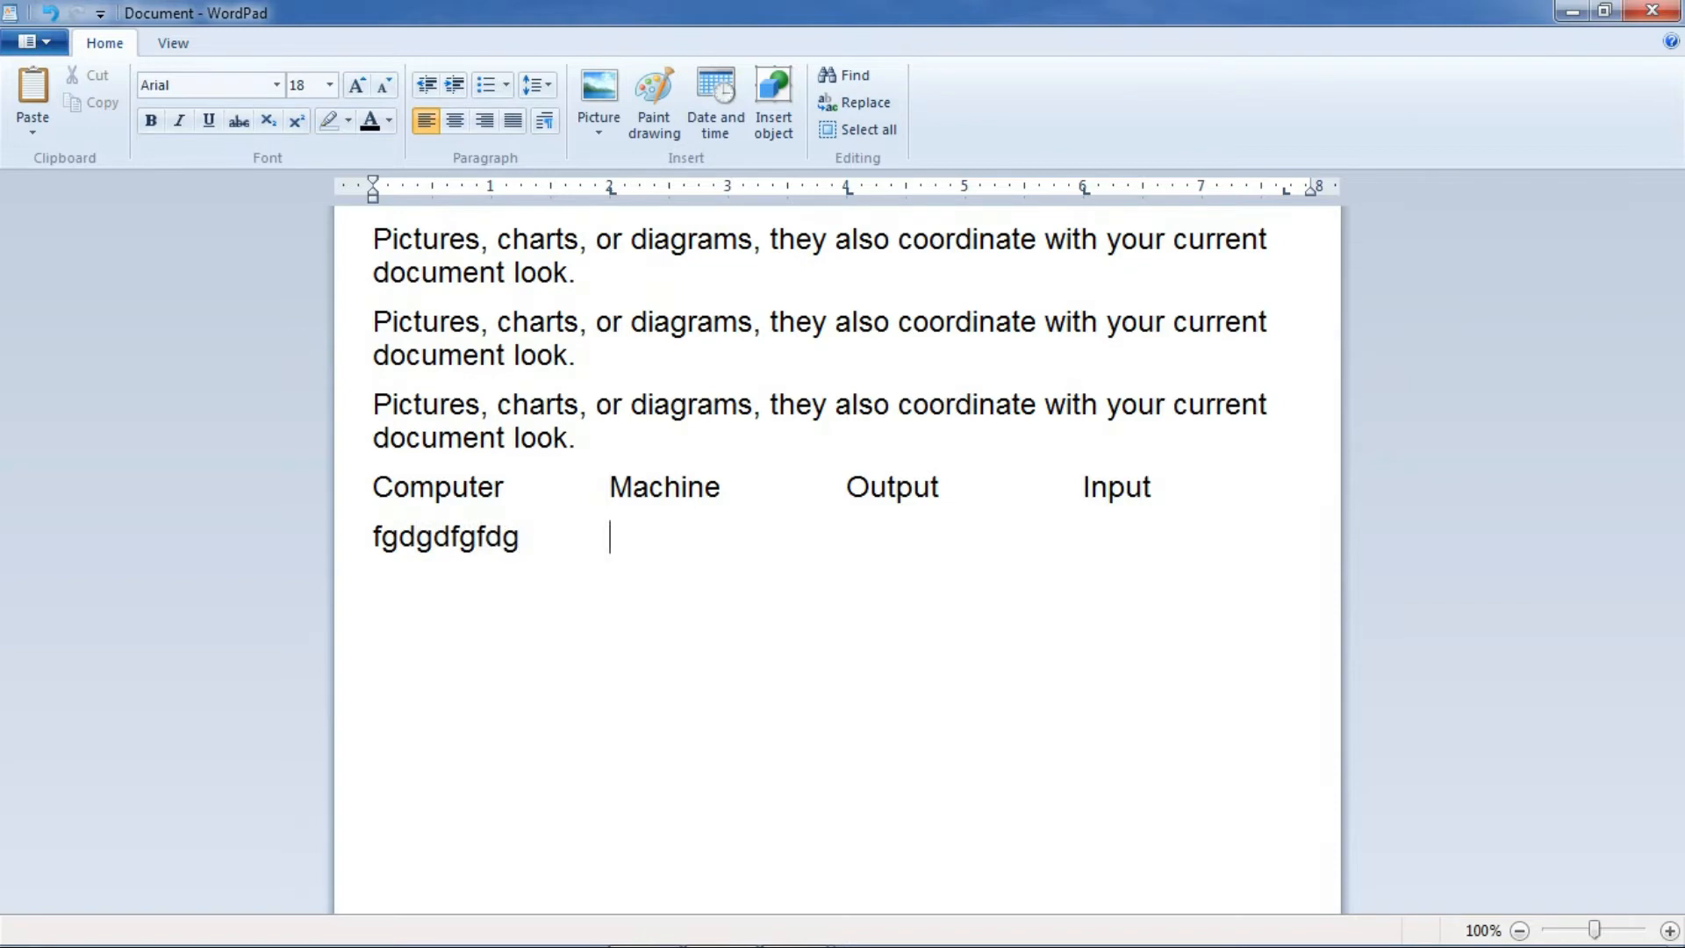
{"action": "type", "text": "gfbhgfhnbhn"}
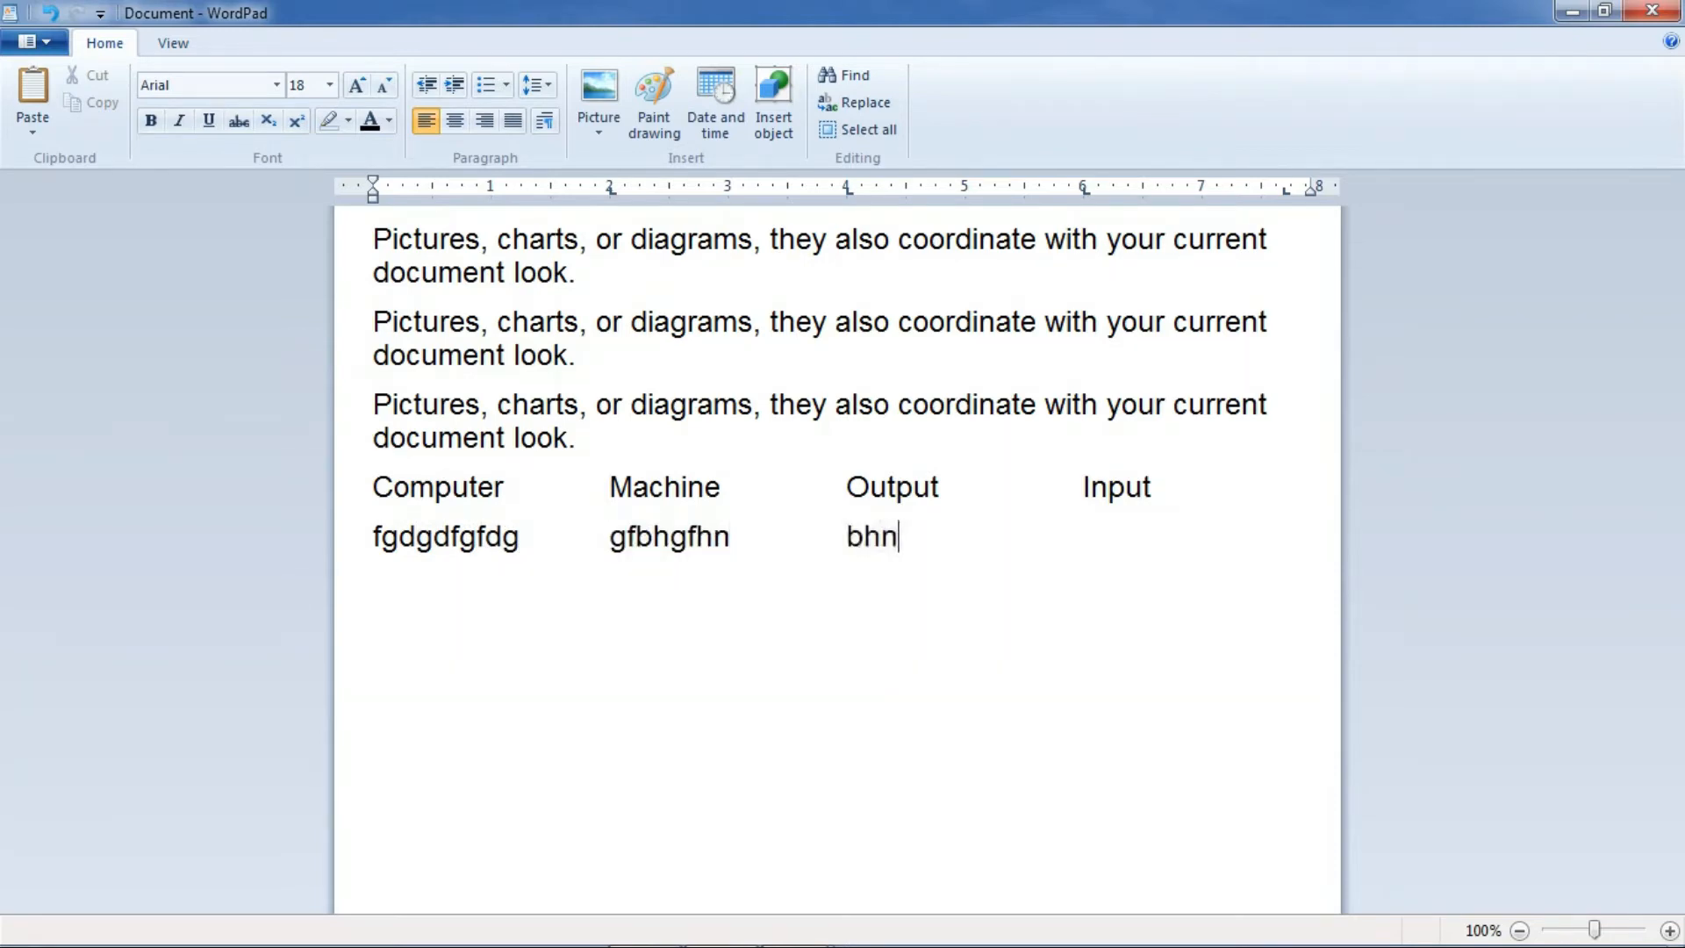
{"action": "key", "text": "ctrl+z"}
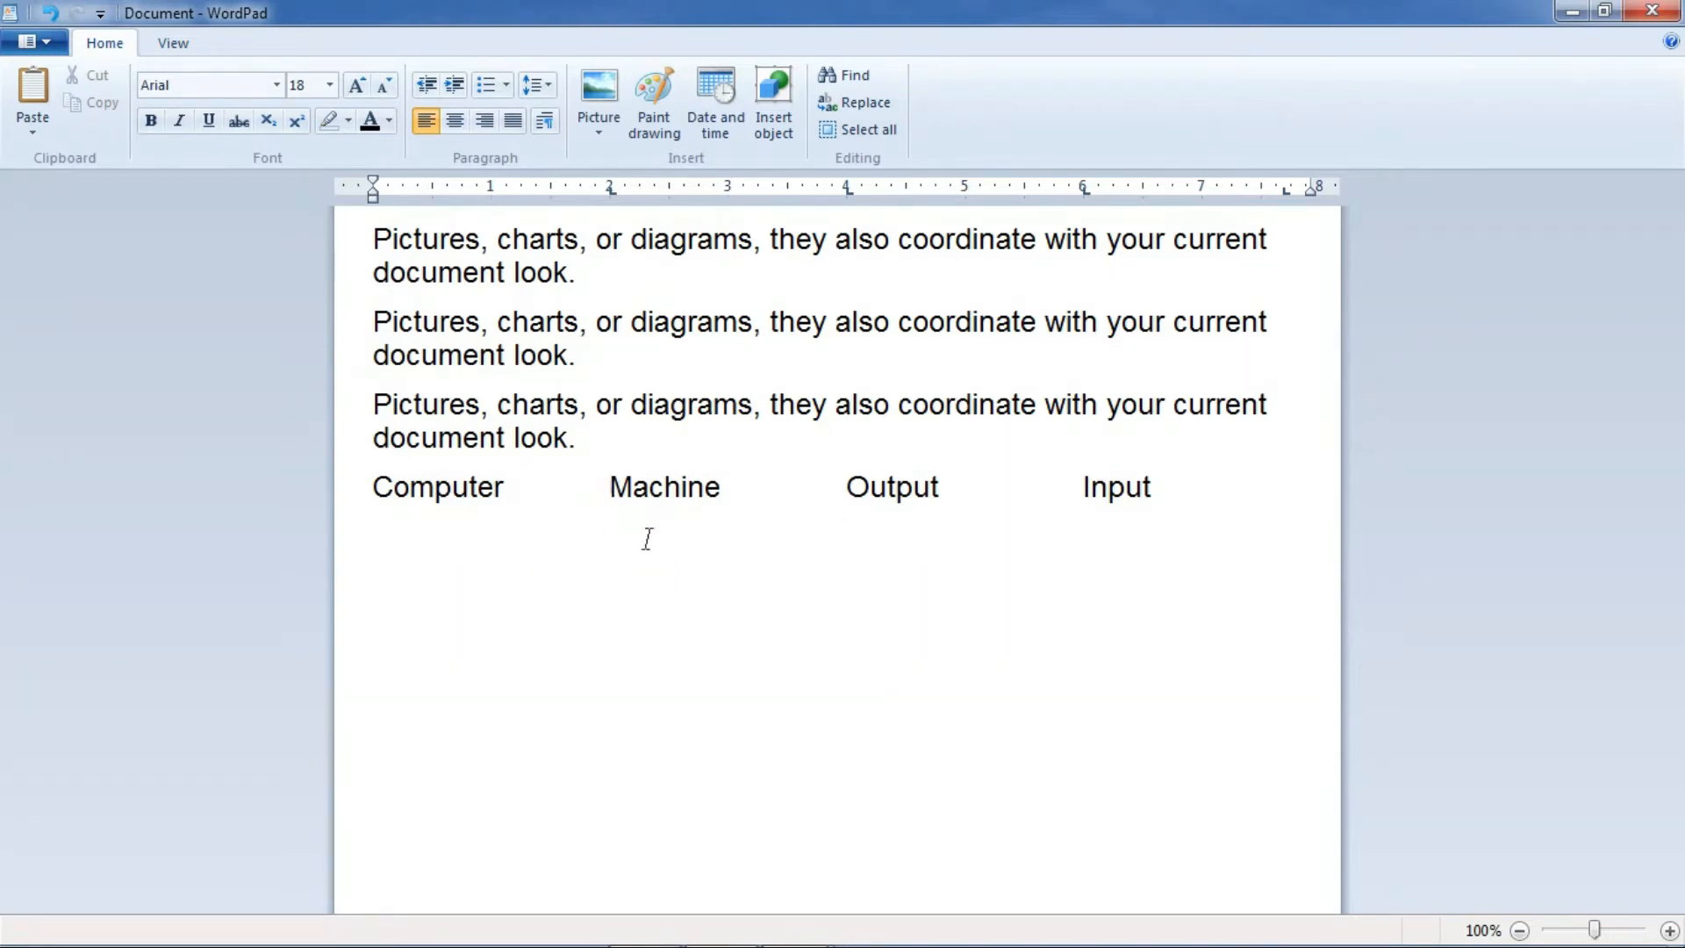
{"action": "left_click", "coordinate": [544, 121]}
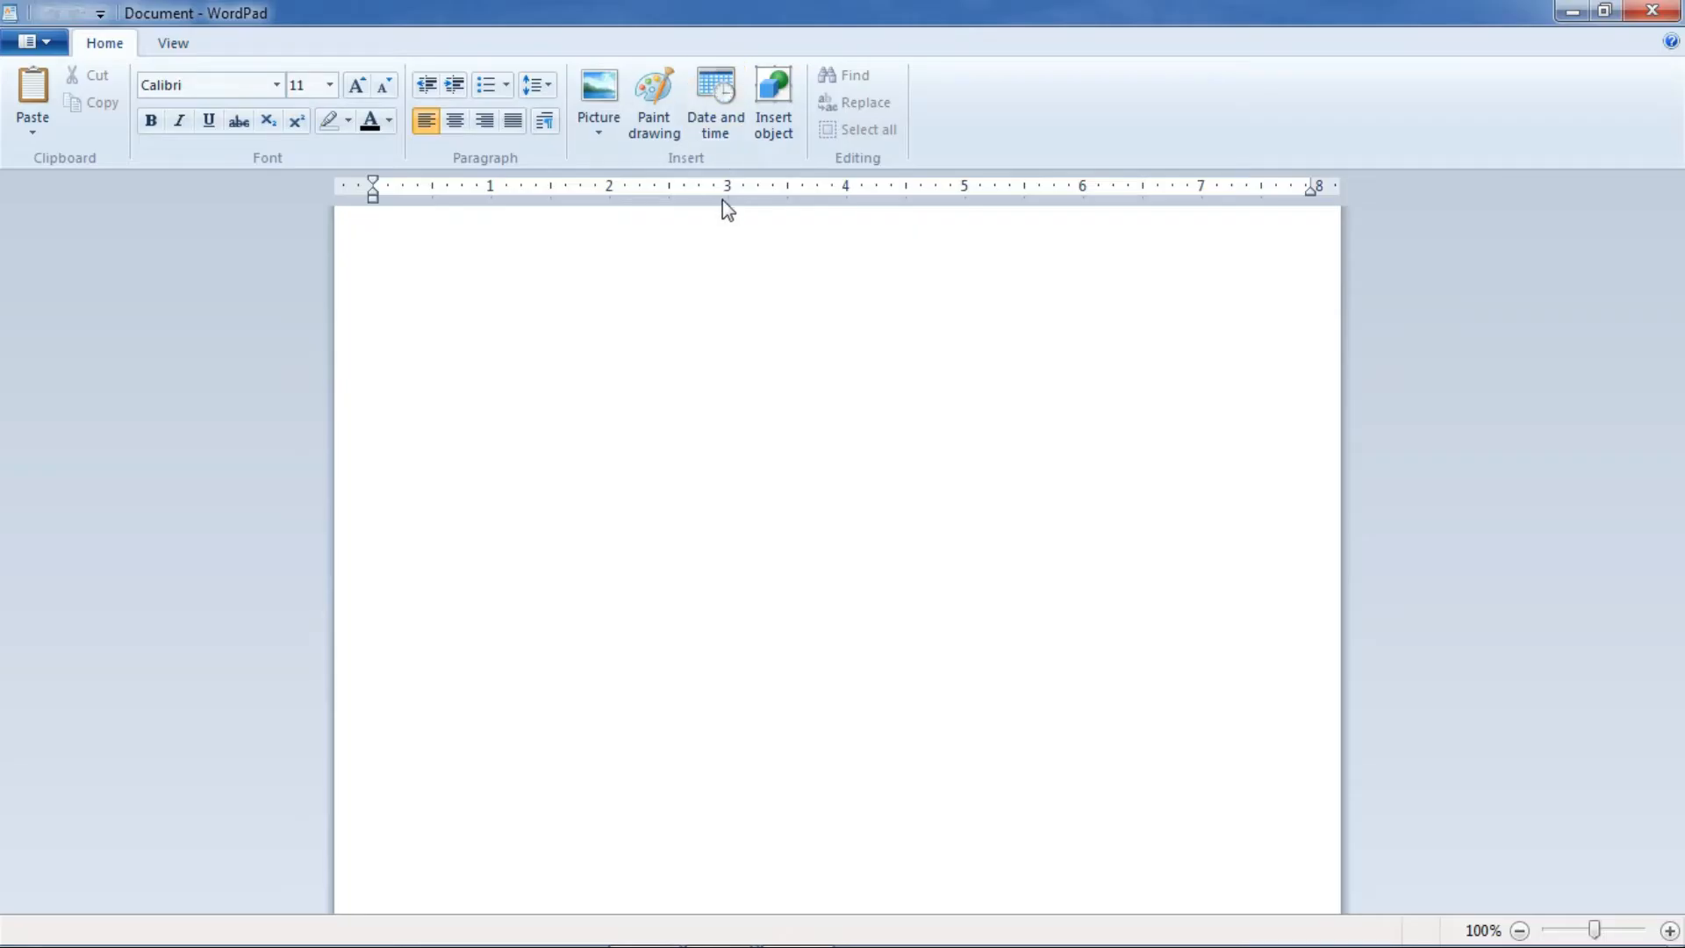
Insert the picture Untitled from the Desktop into the blank document
{"action": "left_click", "coordinate": [599, 132]}
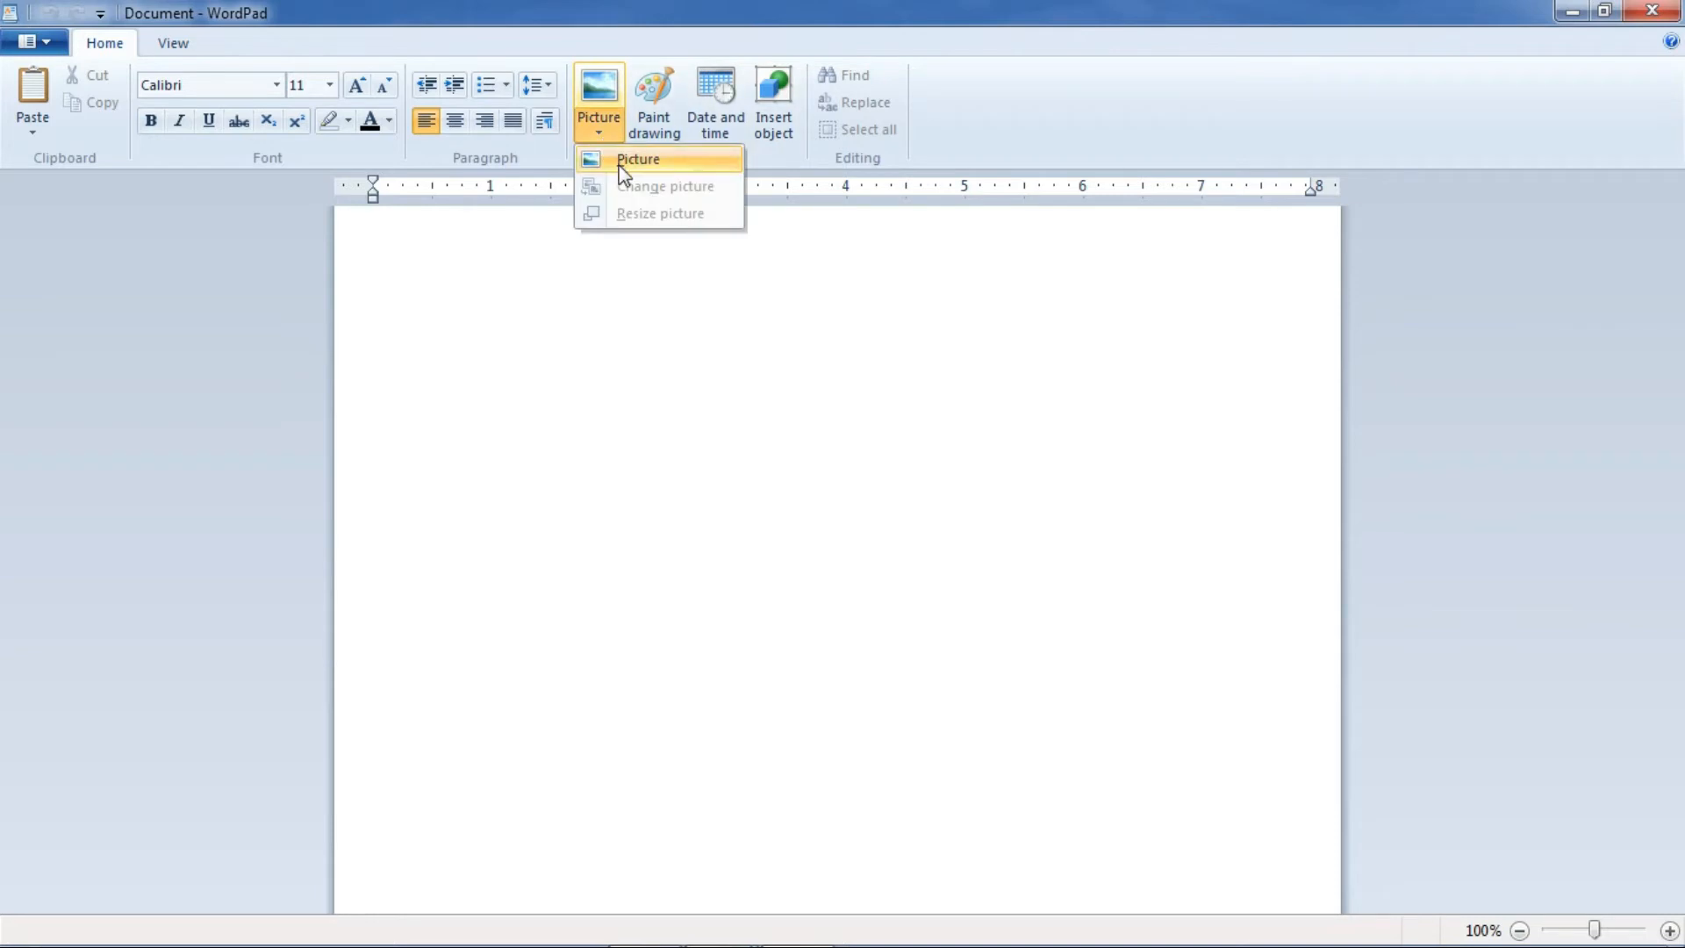
{"action": "left_click", "coordinate": [623, 163]}
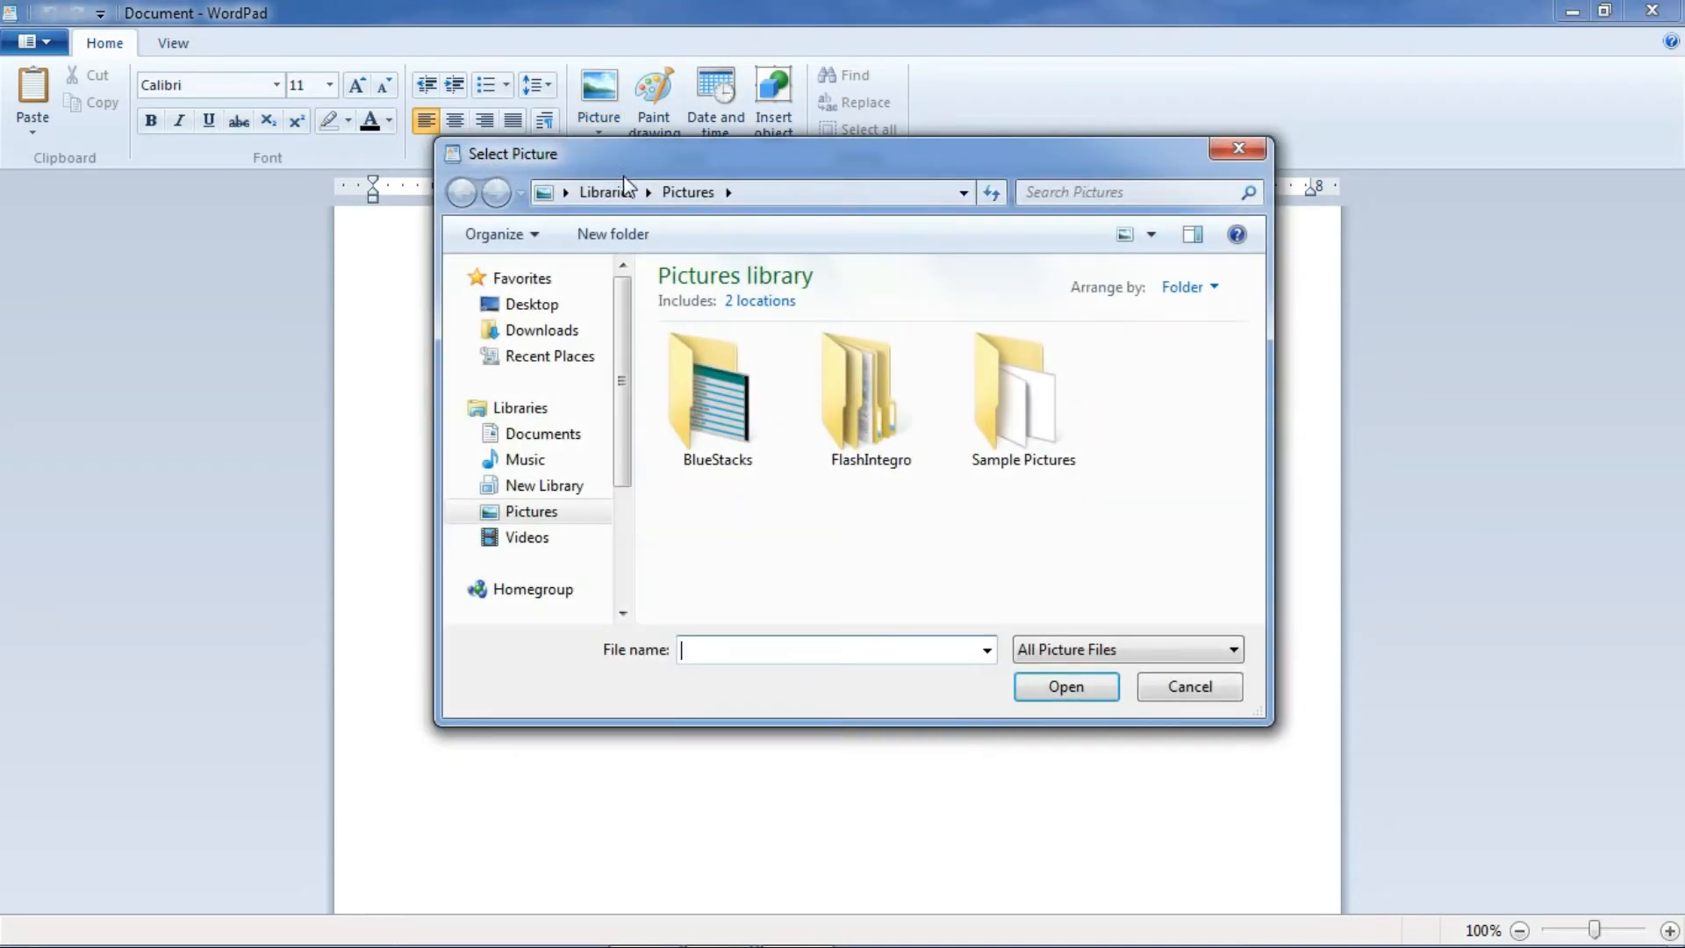
{"action": "left_click", "coordinate": [583, 302]}
{"action": "left_click_drag", "start_coordinate": [1264, 402], "coordinate": [1258, 555]}
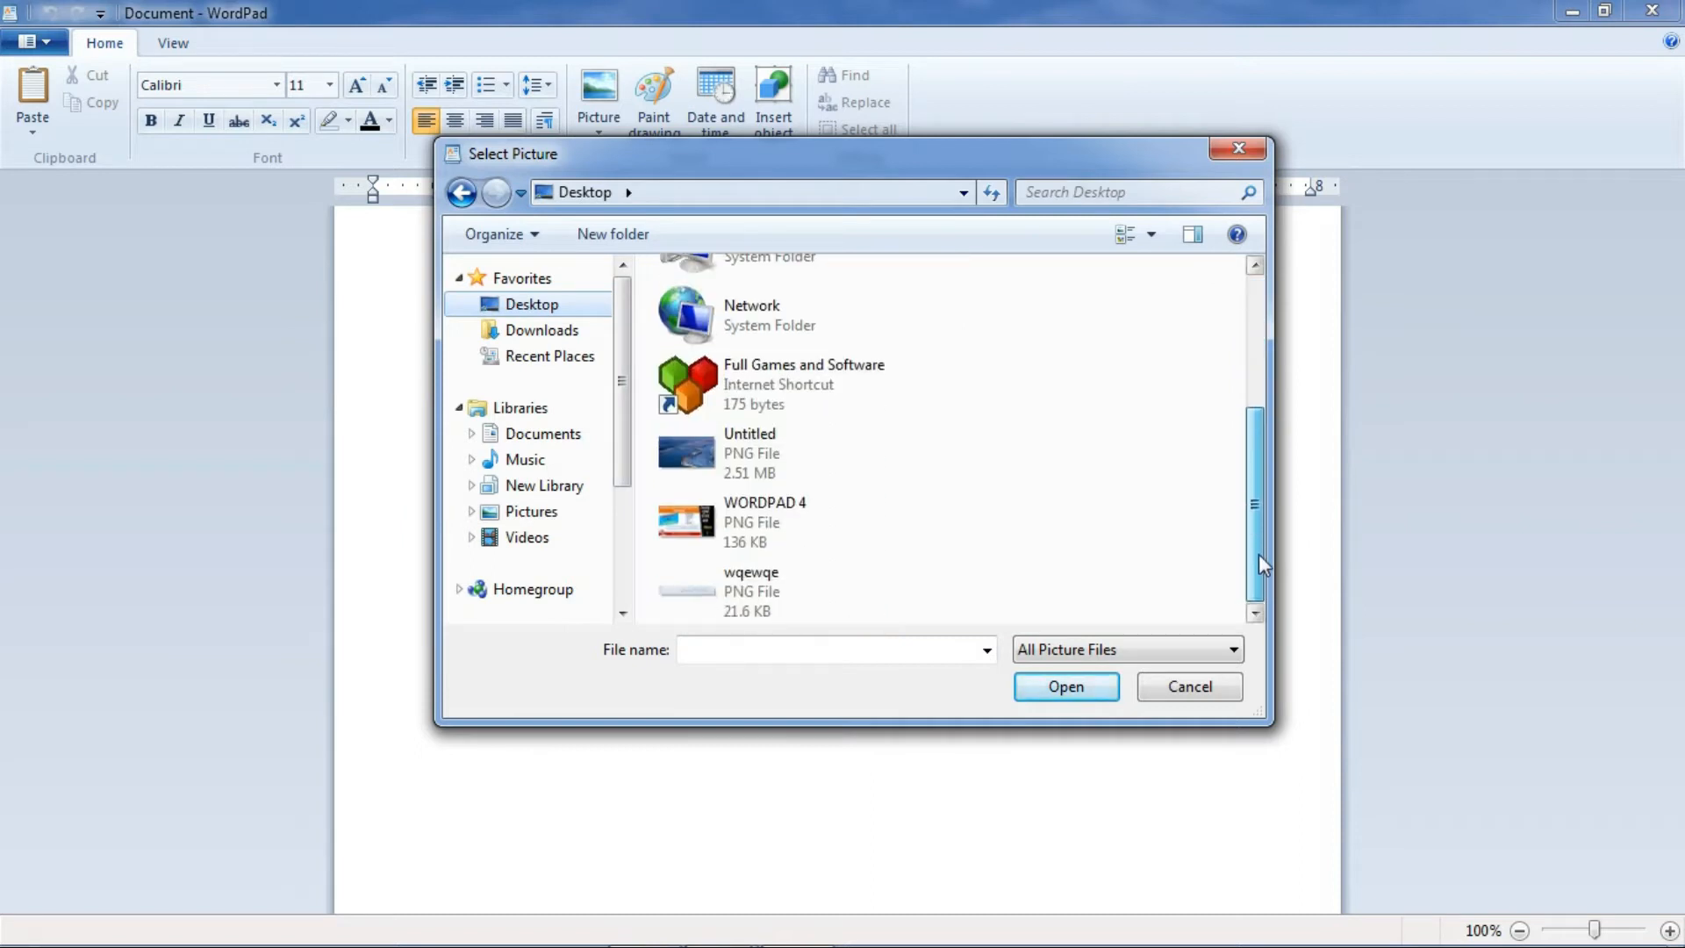
{"action": "left_click", "coordinate": [760, 451]}
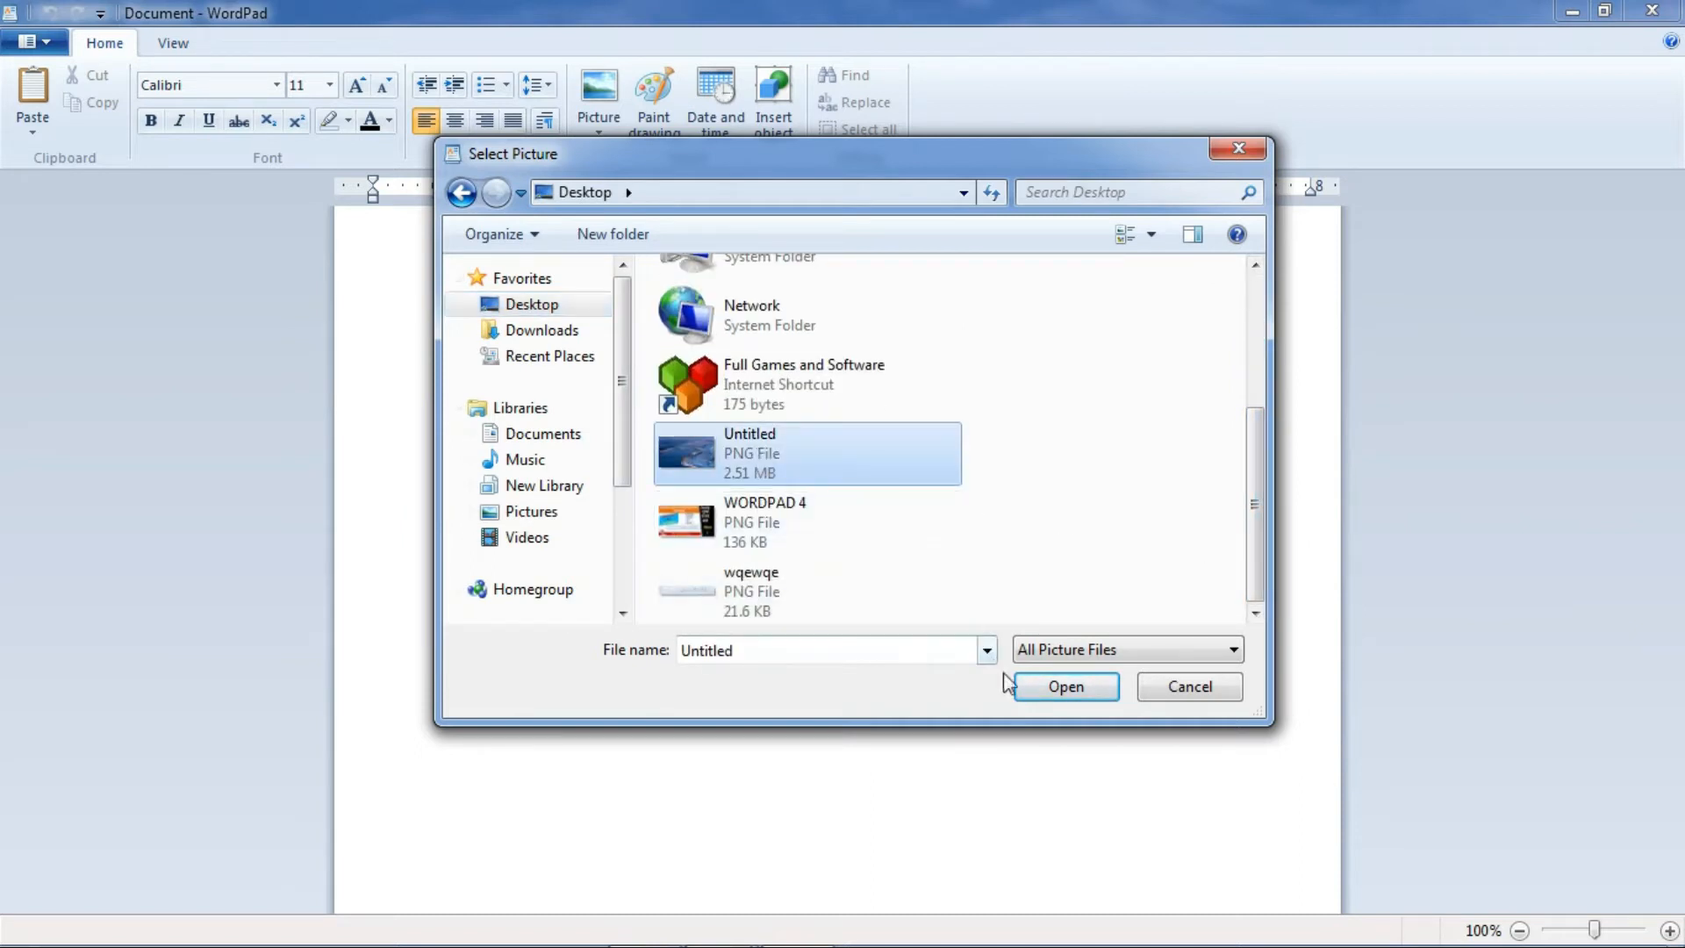
{"action": "left_click", "coordinate": [1049, 693]}
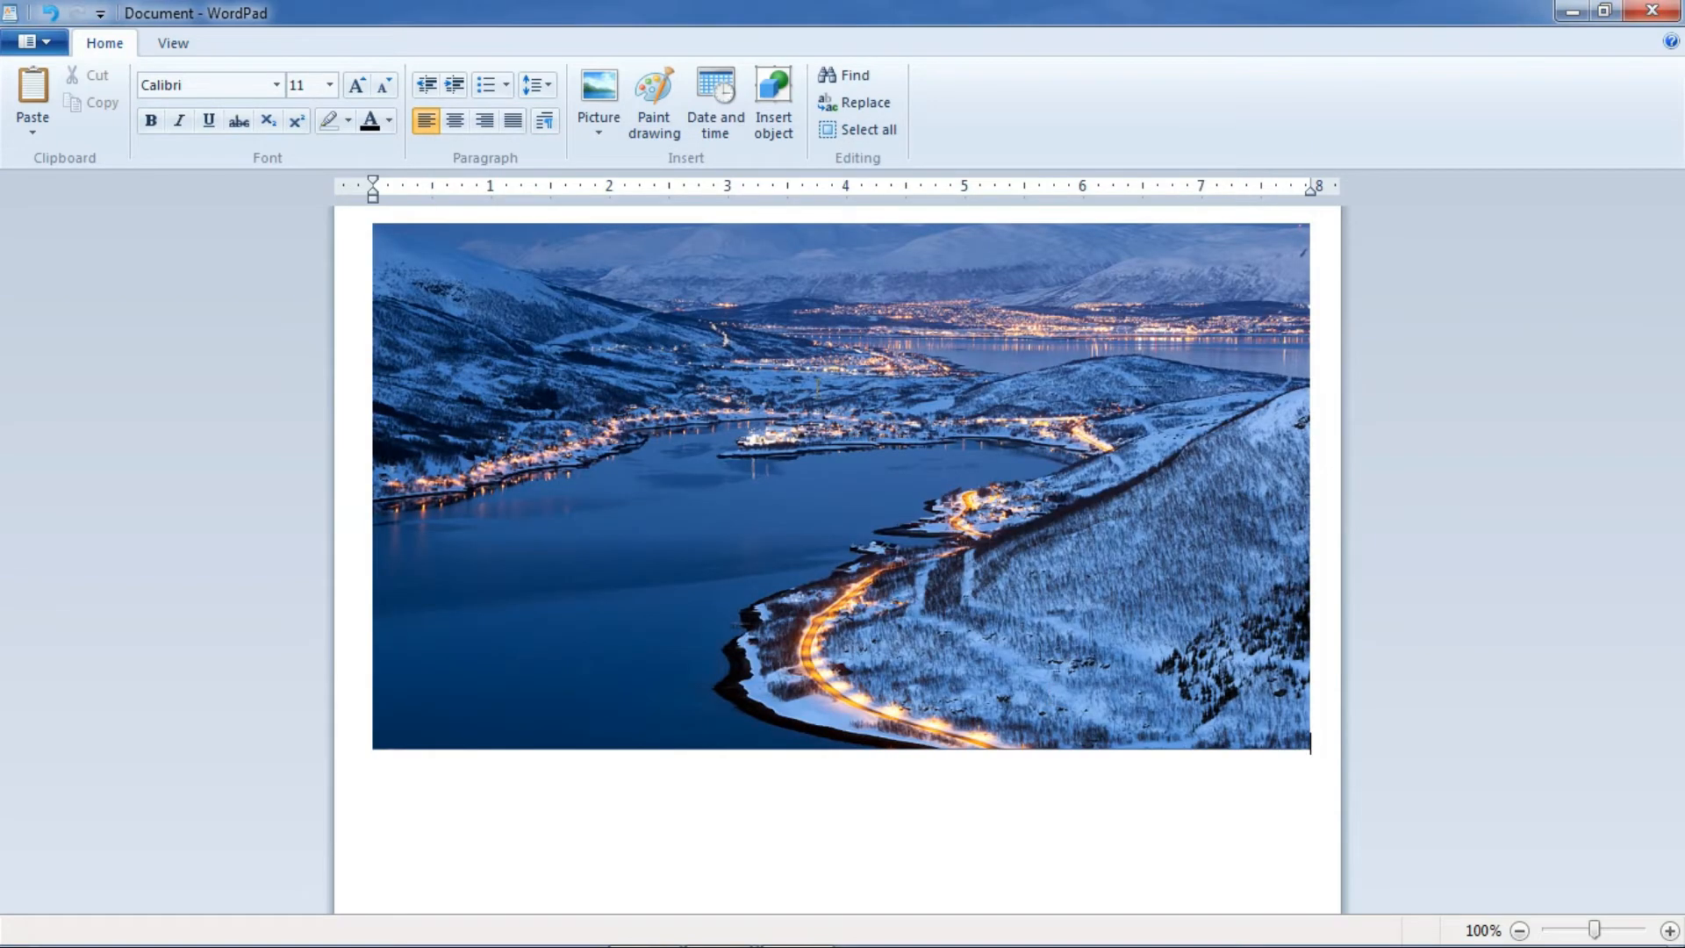
Shrink the inserted picture freehand to about 3 inches wide and about 2.6 inches tall
{"action": "left_click", "coordinate": [636, 448]}
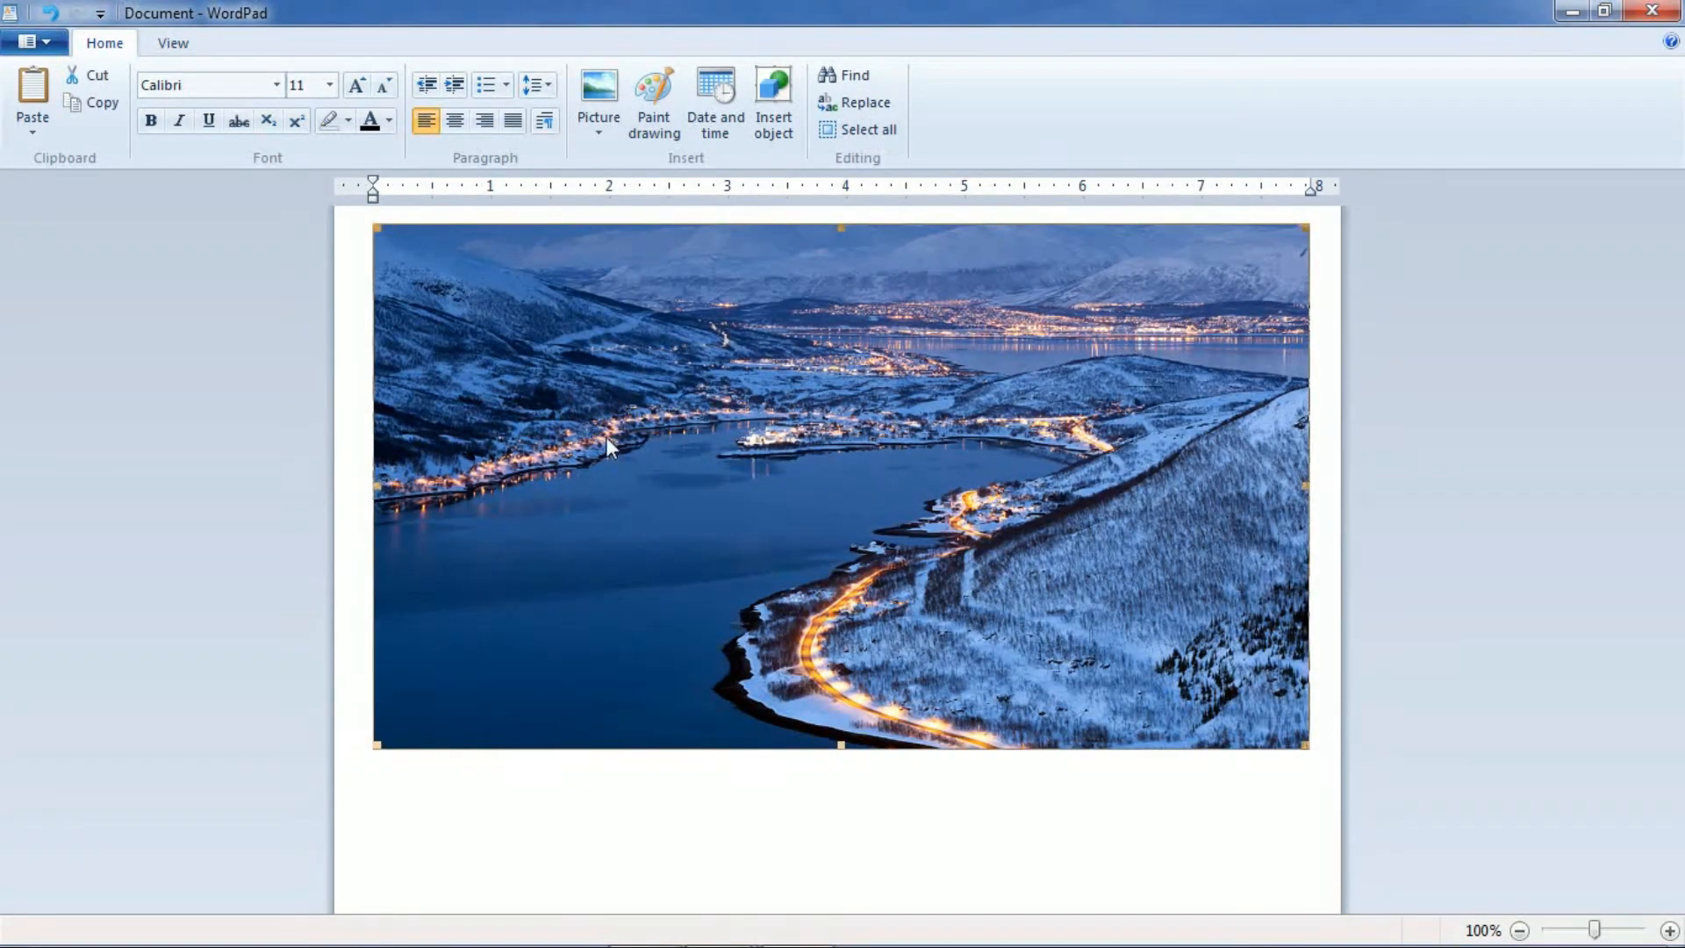
{"action": "left_click_drag", "start_coordinate": [376, 227], "coordinate": [680, 495]}
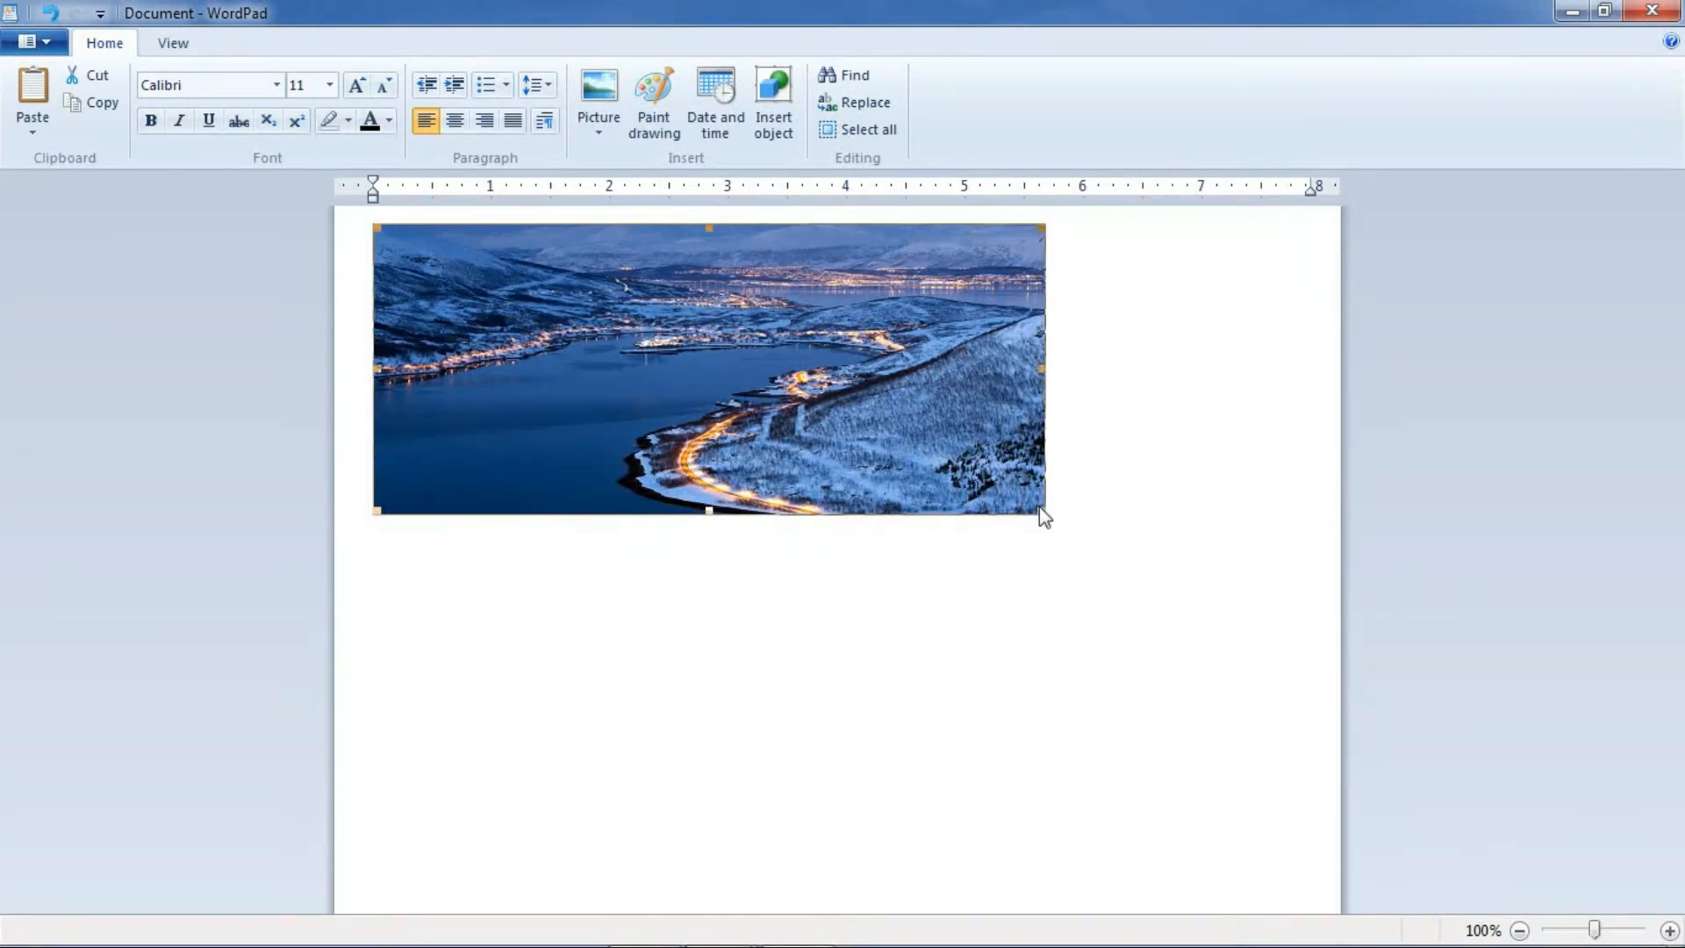
{"action": "left_click_drag", "start_coordinate": [1040, 509], "coordinate": [742, 542]}
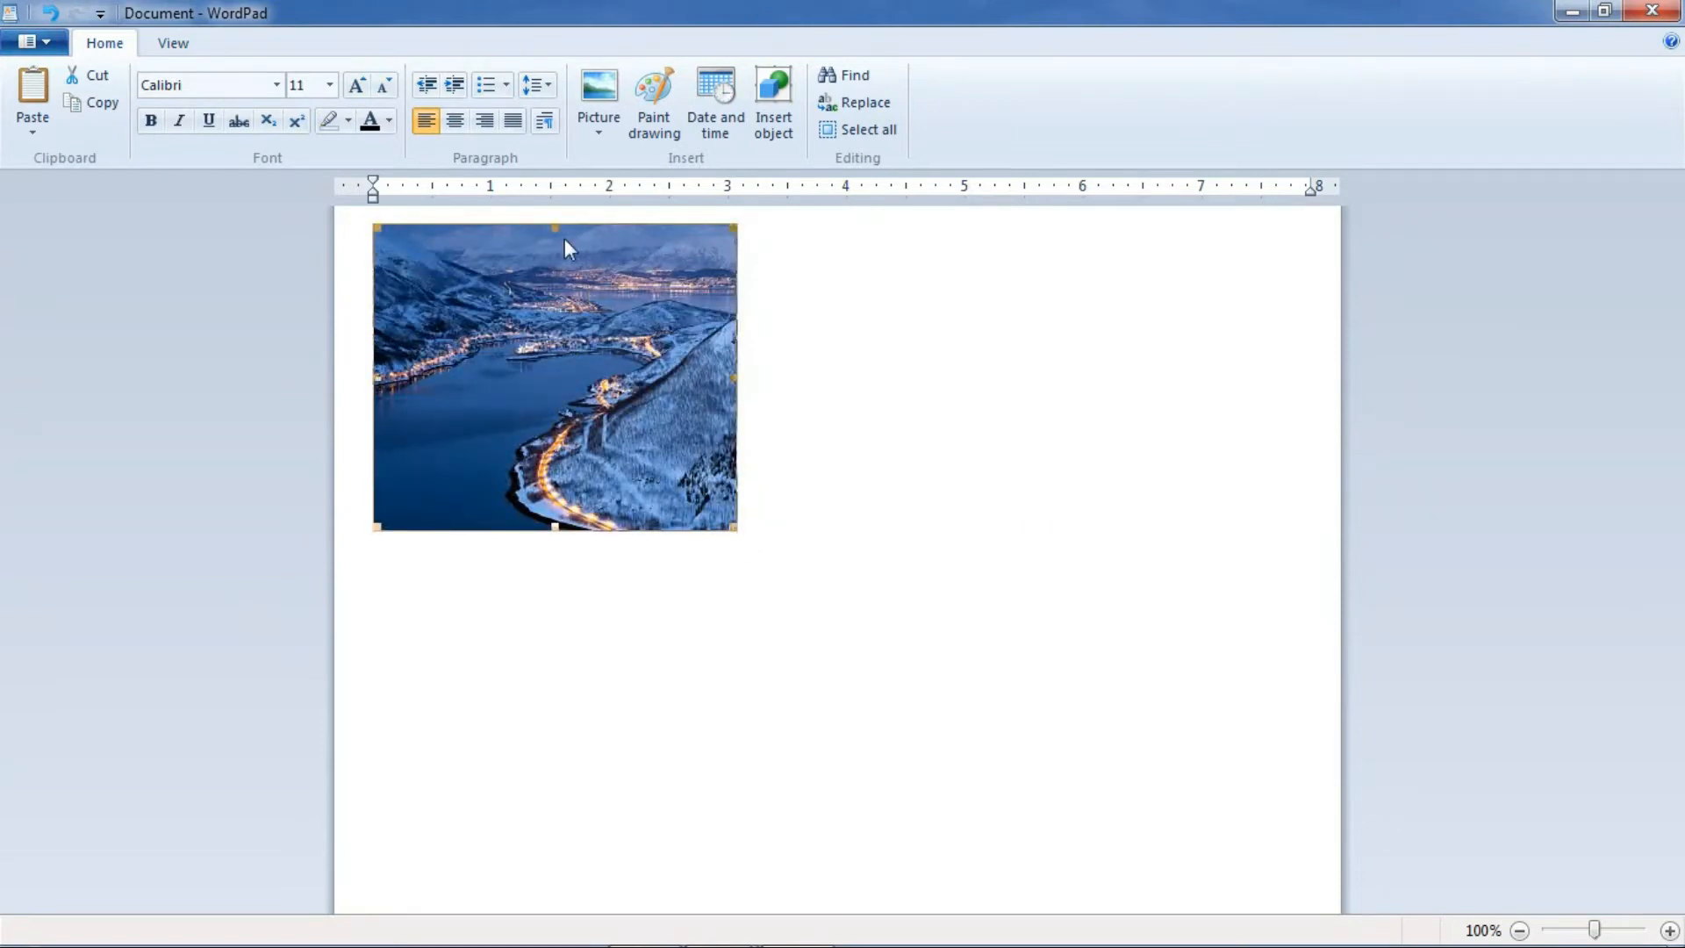
Resize the inserted picture to 10% horizontally and 15% vertically of its original size with the aspect ratio locked
{"action": "left_click", "coordinate": [595, 136]}
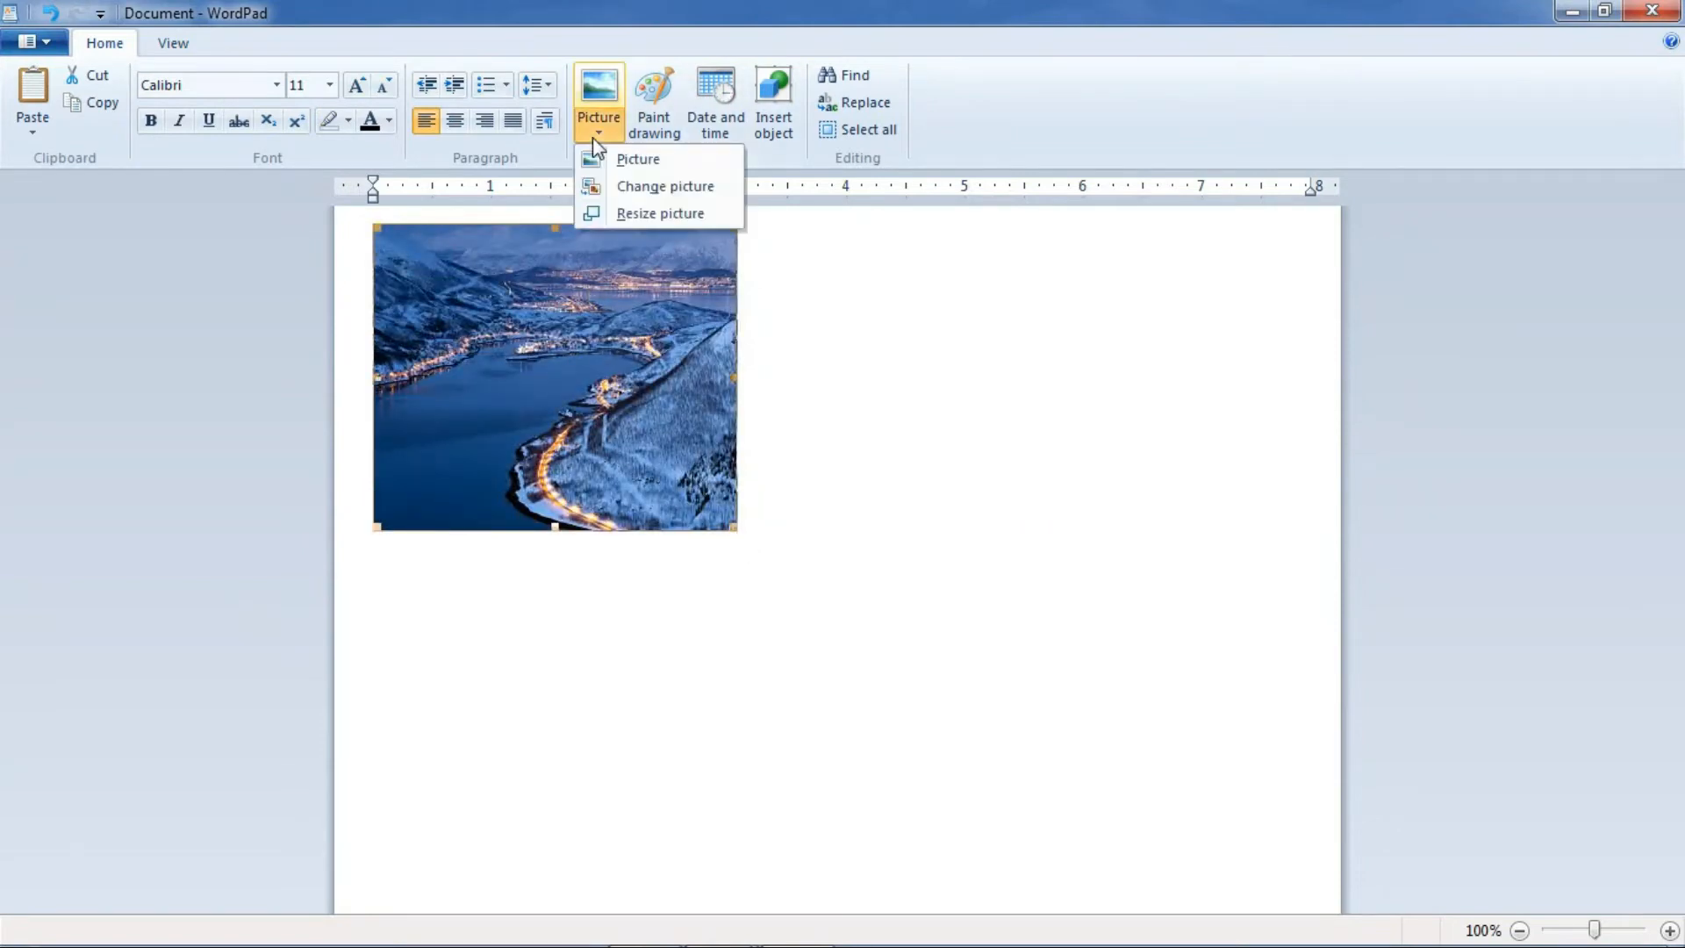
{"action": "left_click", "coordinate": [639, 214]}
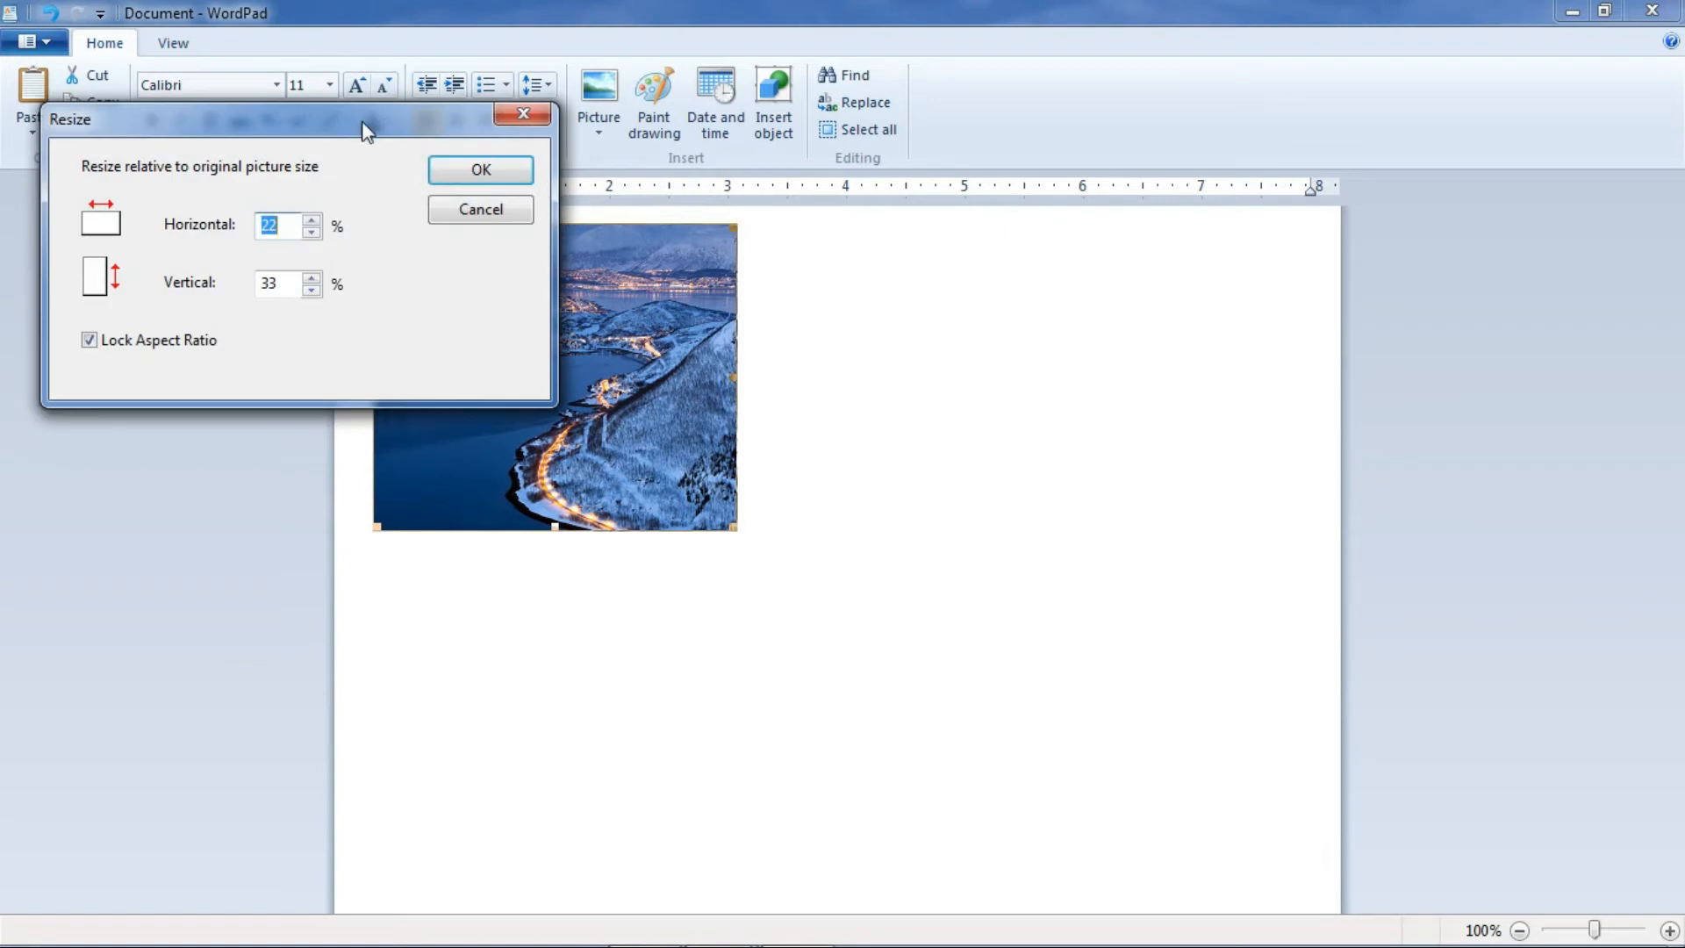
{"action": "left_click_drag", "start_coordinate": [367, 130], "coordinate": [1114, 351]}
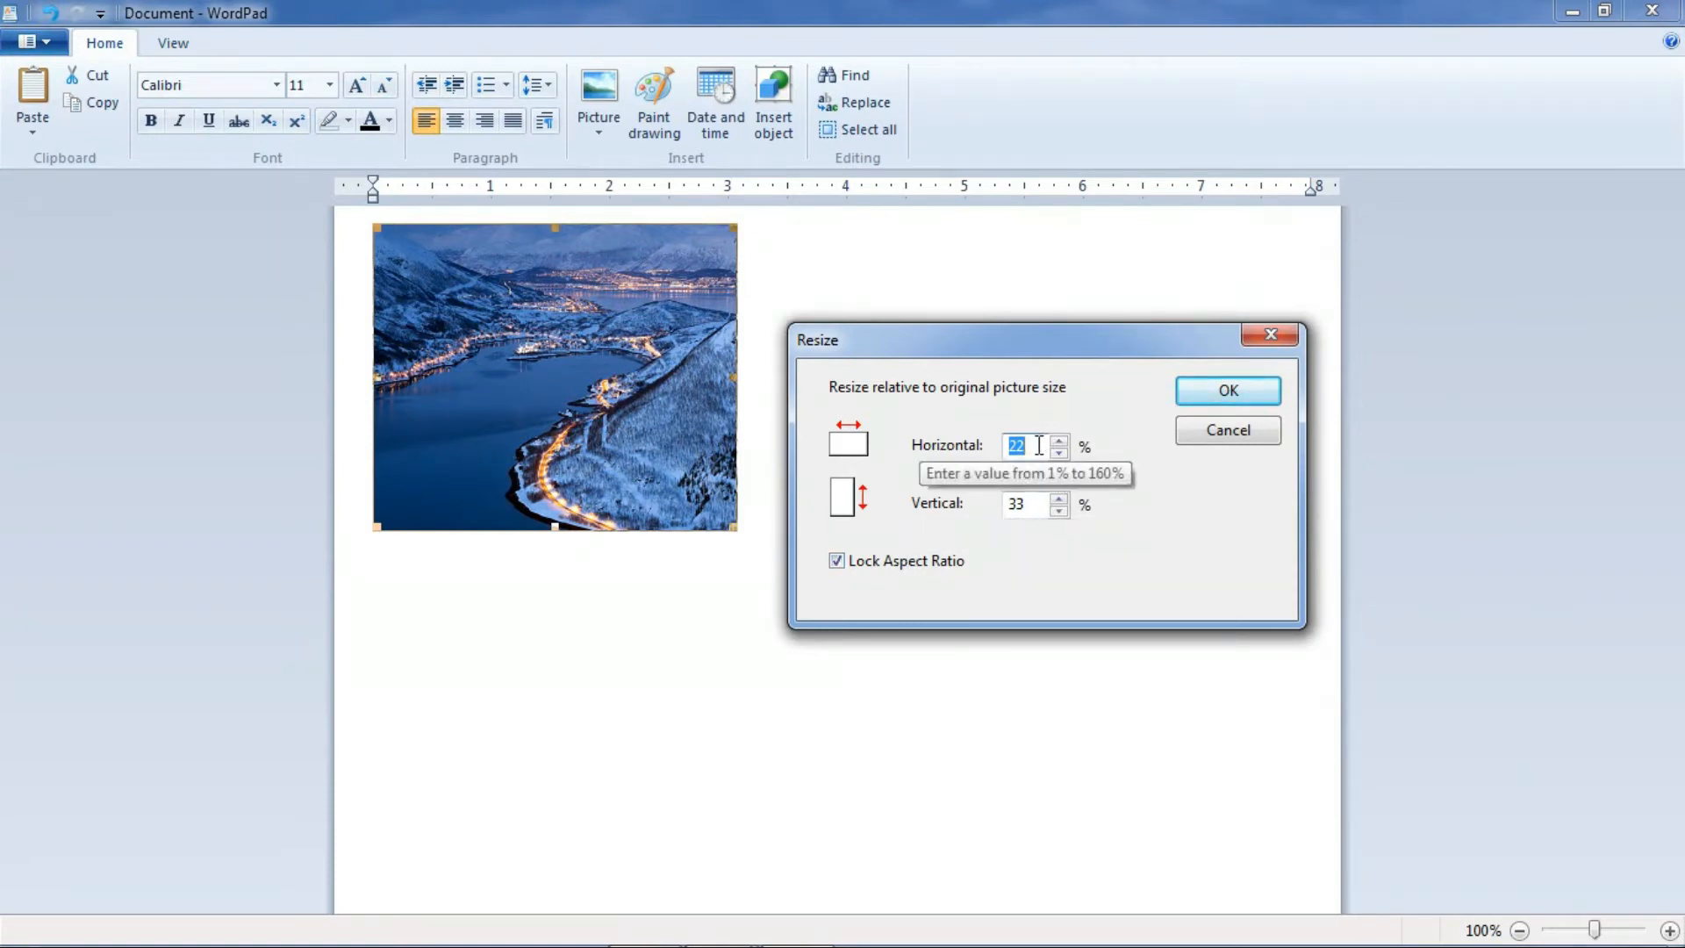
{"action": "key", "text": "BackSpace"}
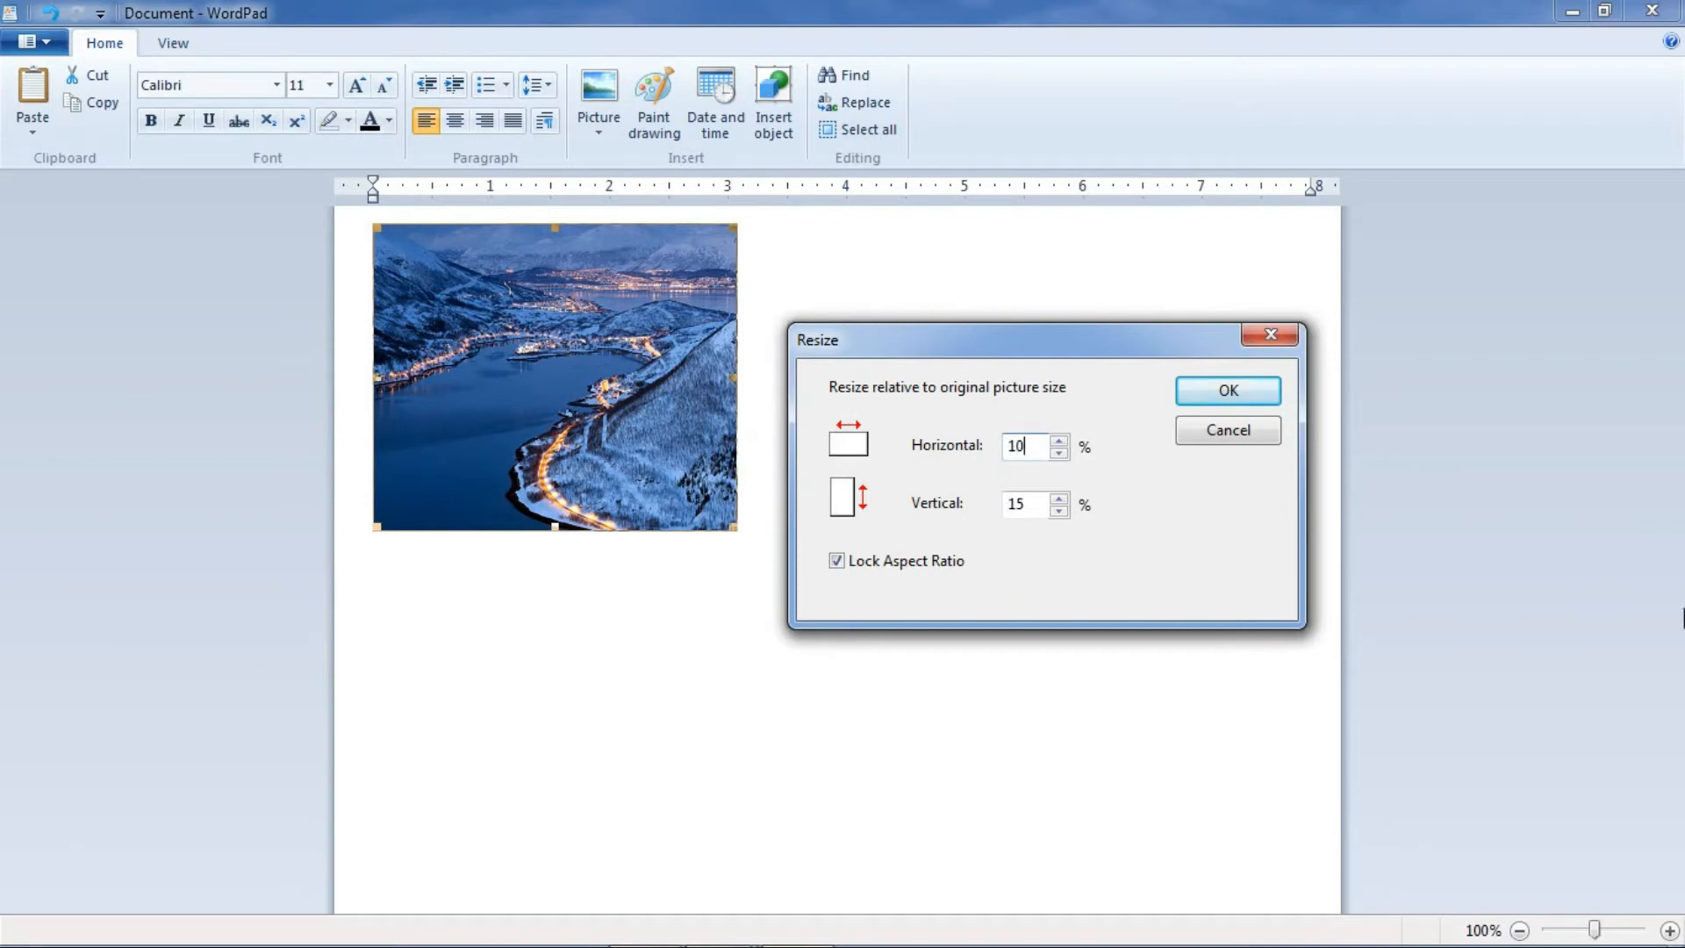
{"action": "left_click", "coordinate": [1229, 399]}
{"action": "left_click", "coordinate": [1257, 395]}
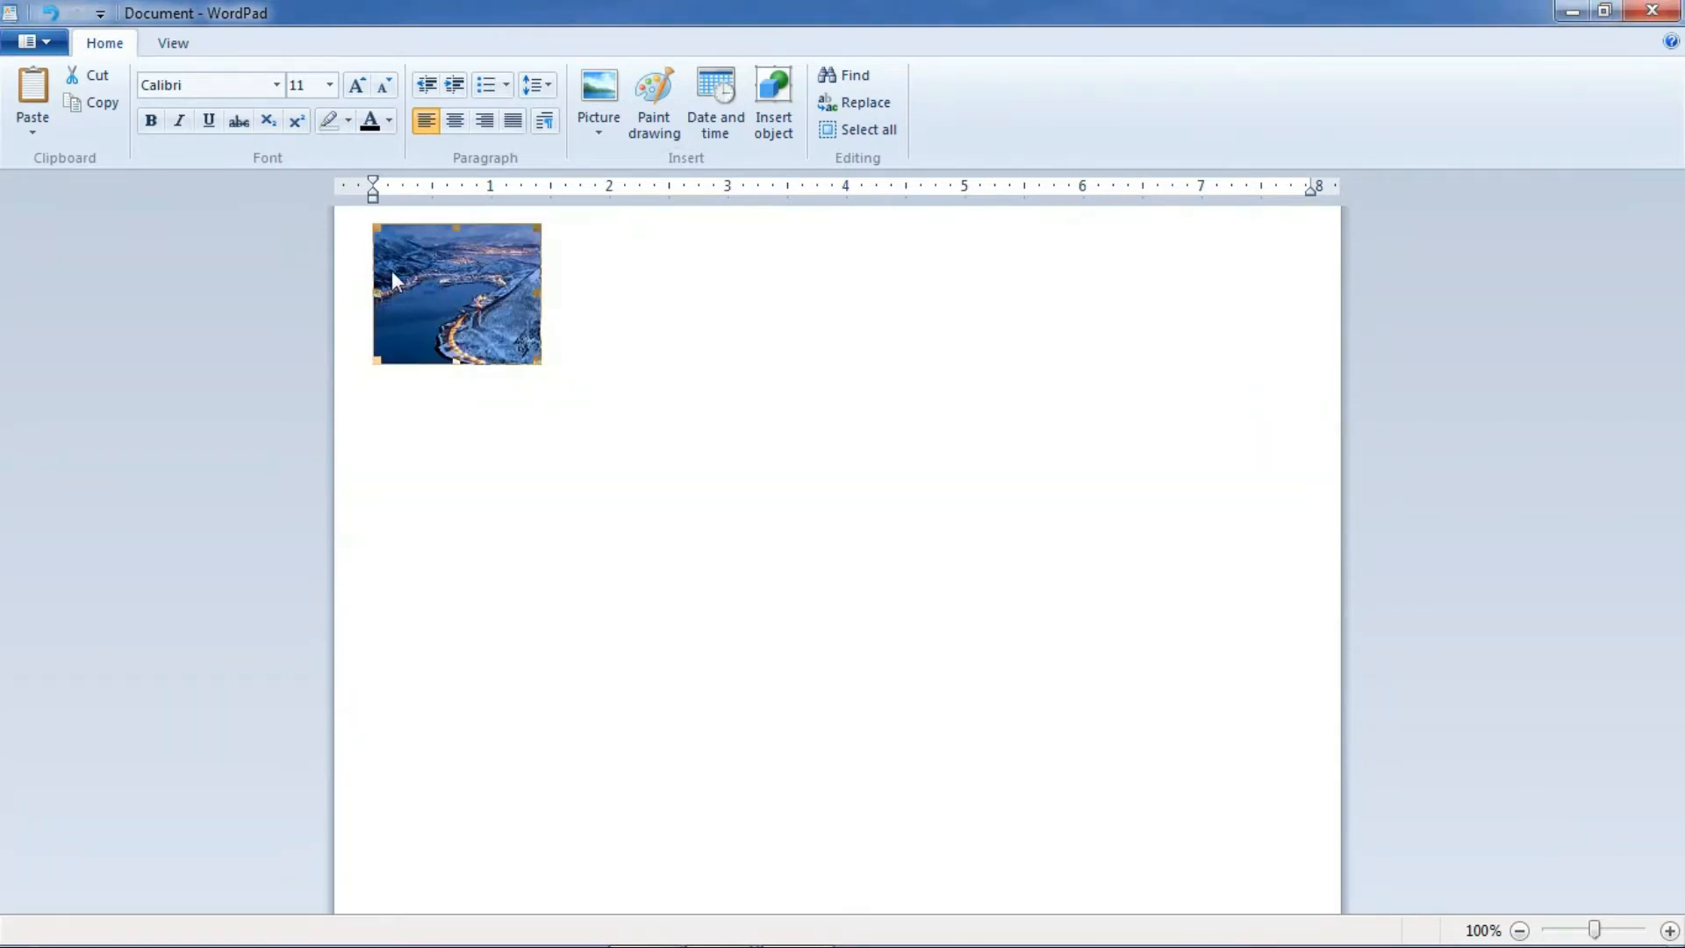
Resize the picture to 50% of its original width, unlocking the aspect ratio and setting the vertical scale separately
{"action": "left_click", "coordinate": [586, 134]}
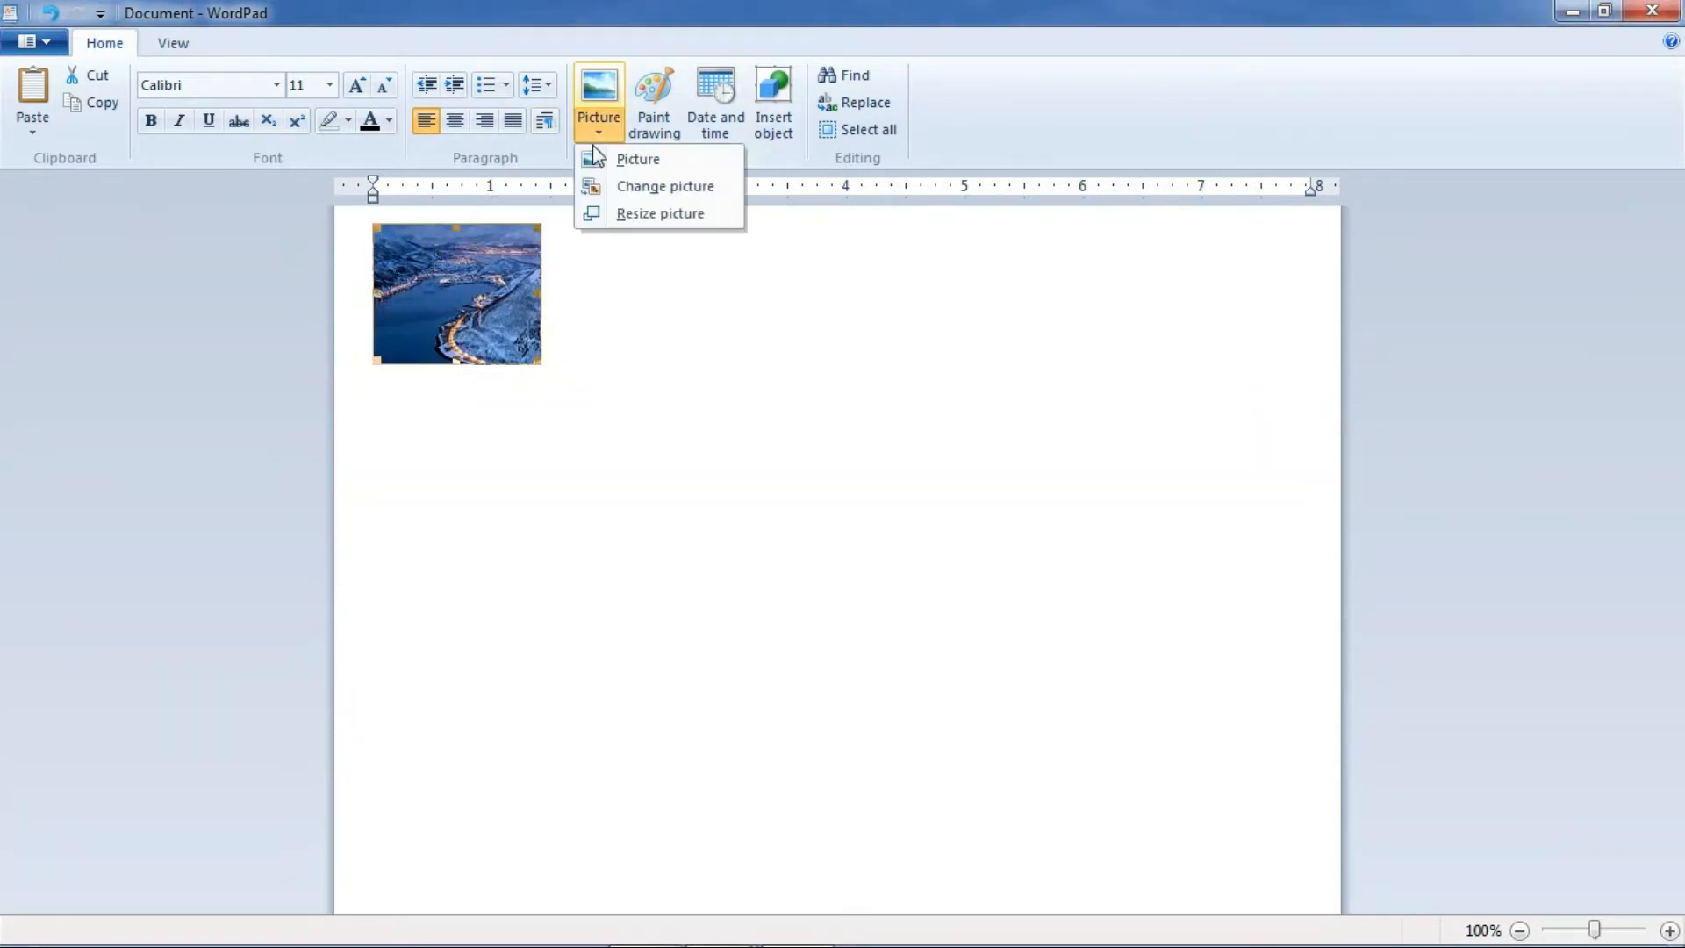
{"action": "left_click", "coordinate": [625, 216]}
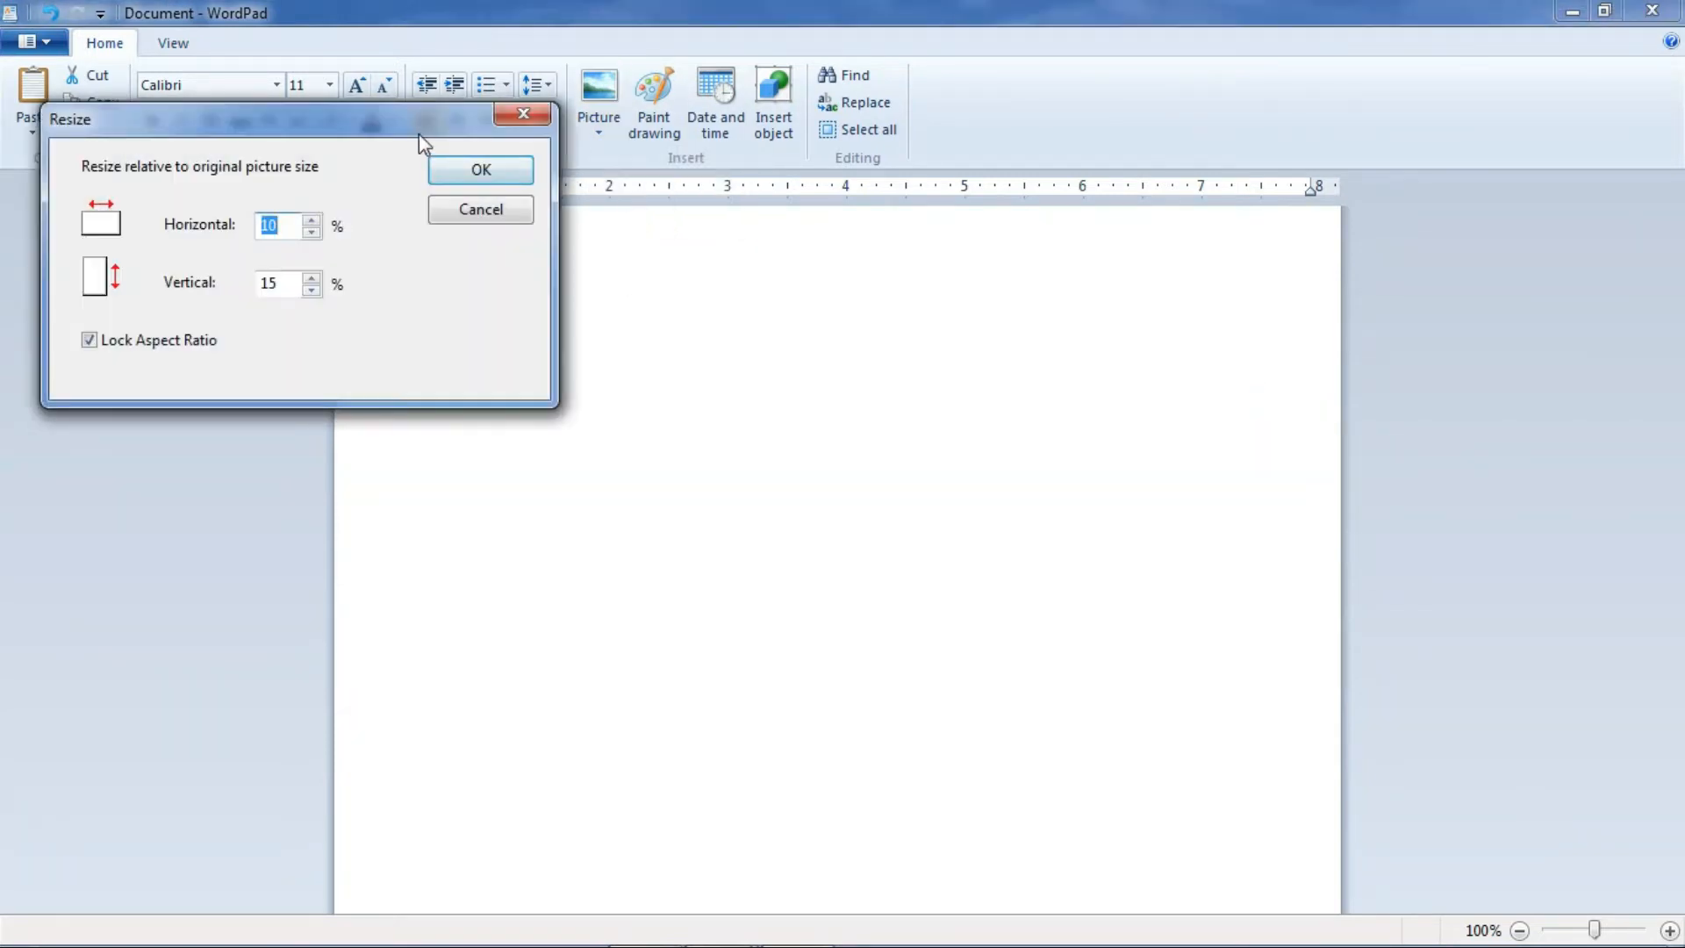
{"action": "left_click_drag", "start_coordinate": [419, 133], "coordinate": [964, 201]}
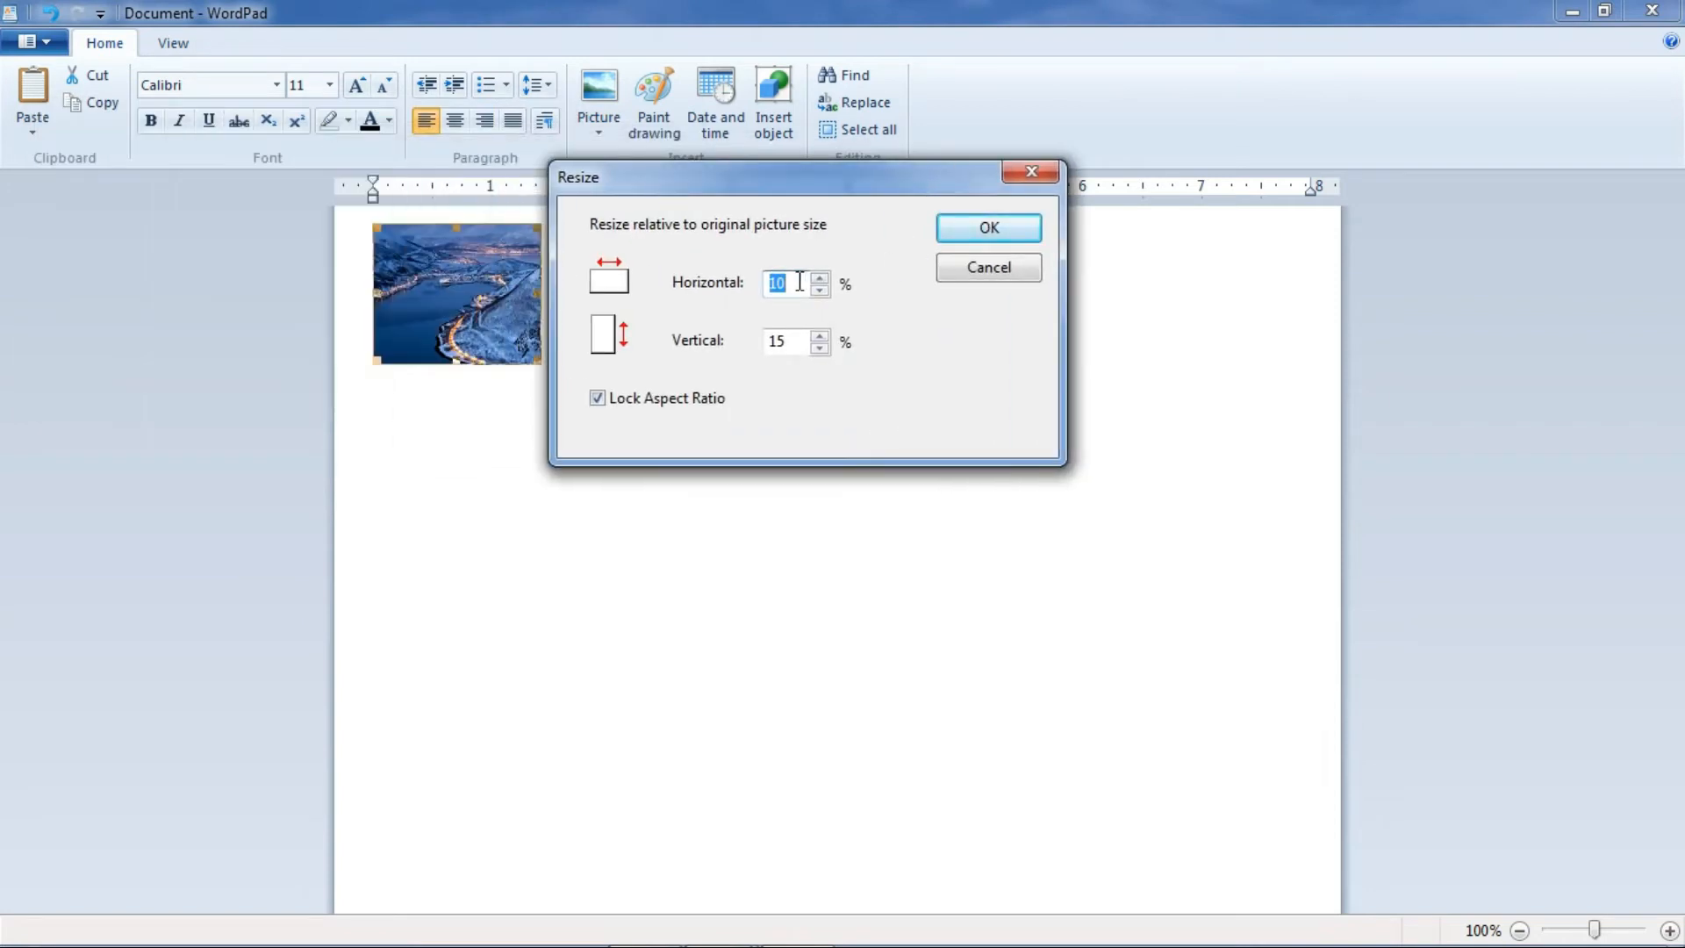
{"action": "type", "text": "50"}
{"action": "left_click", "coordinate": [630, 398]}
{"action": "left_click", "coordinate": [791, 339]}
{"action": "type", "text": "0"}
{"action": "left_click", "coordinate": [953, 235]}
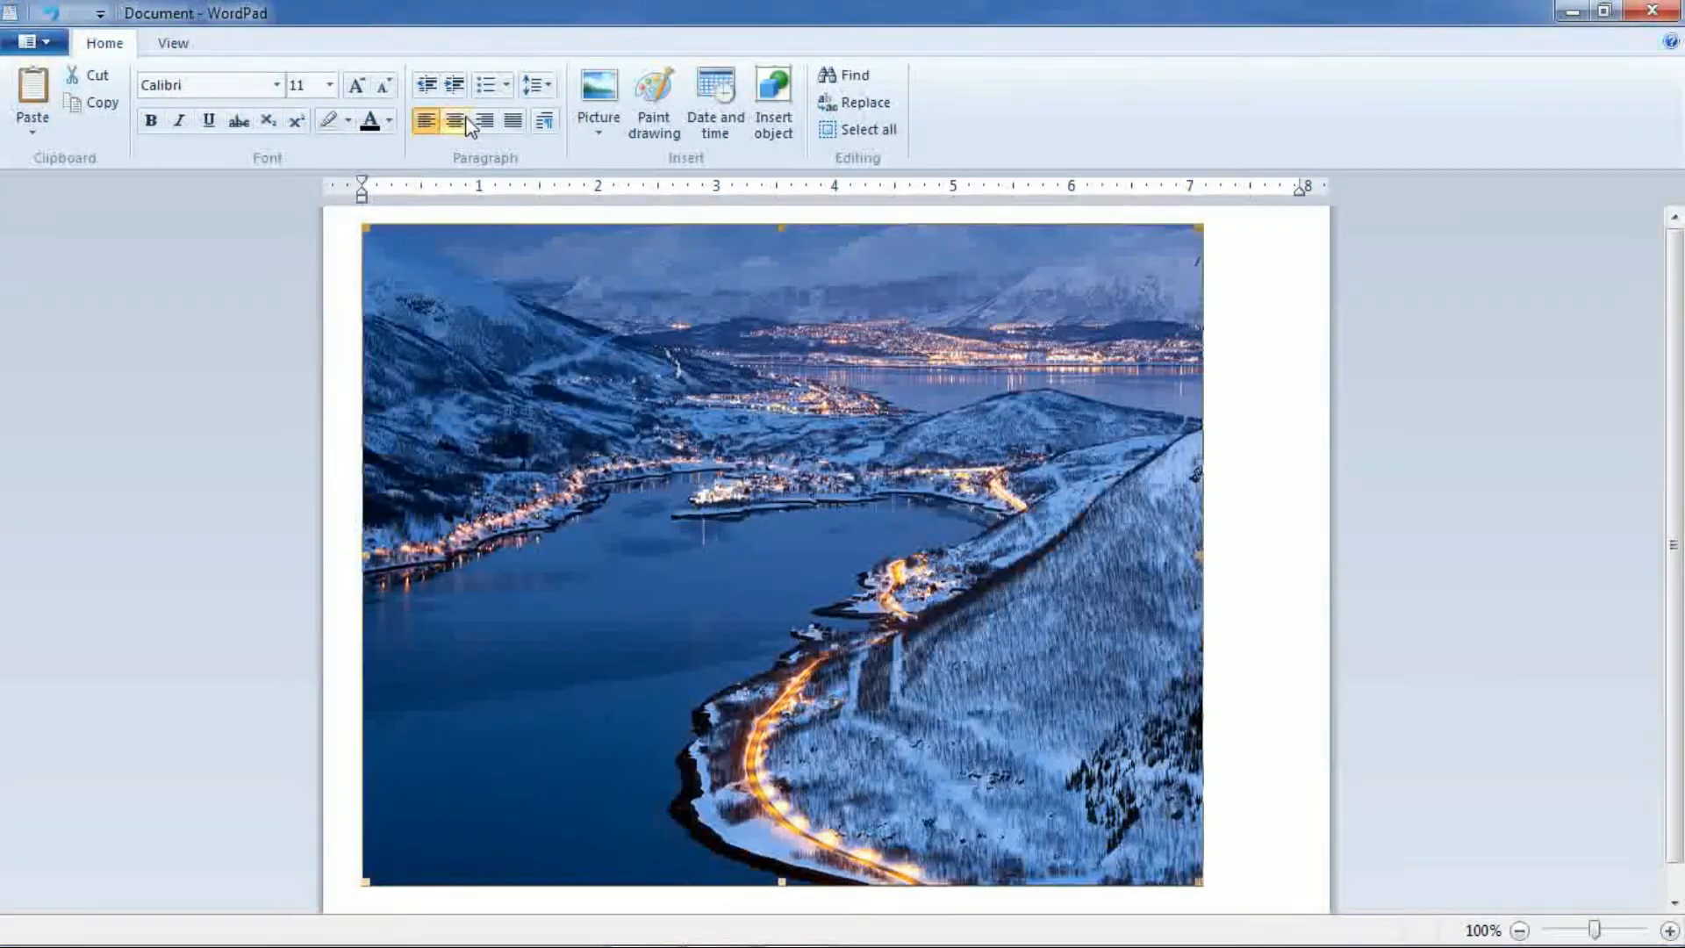
Replace the selected picture with the WORDPAD 4 image from the Desktop
{"action": "left_click", "coordinate": [595, 131]}
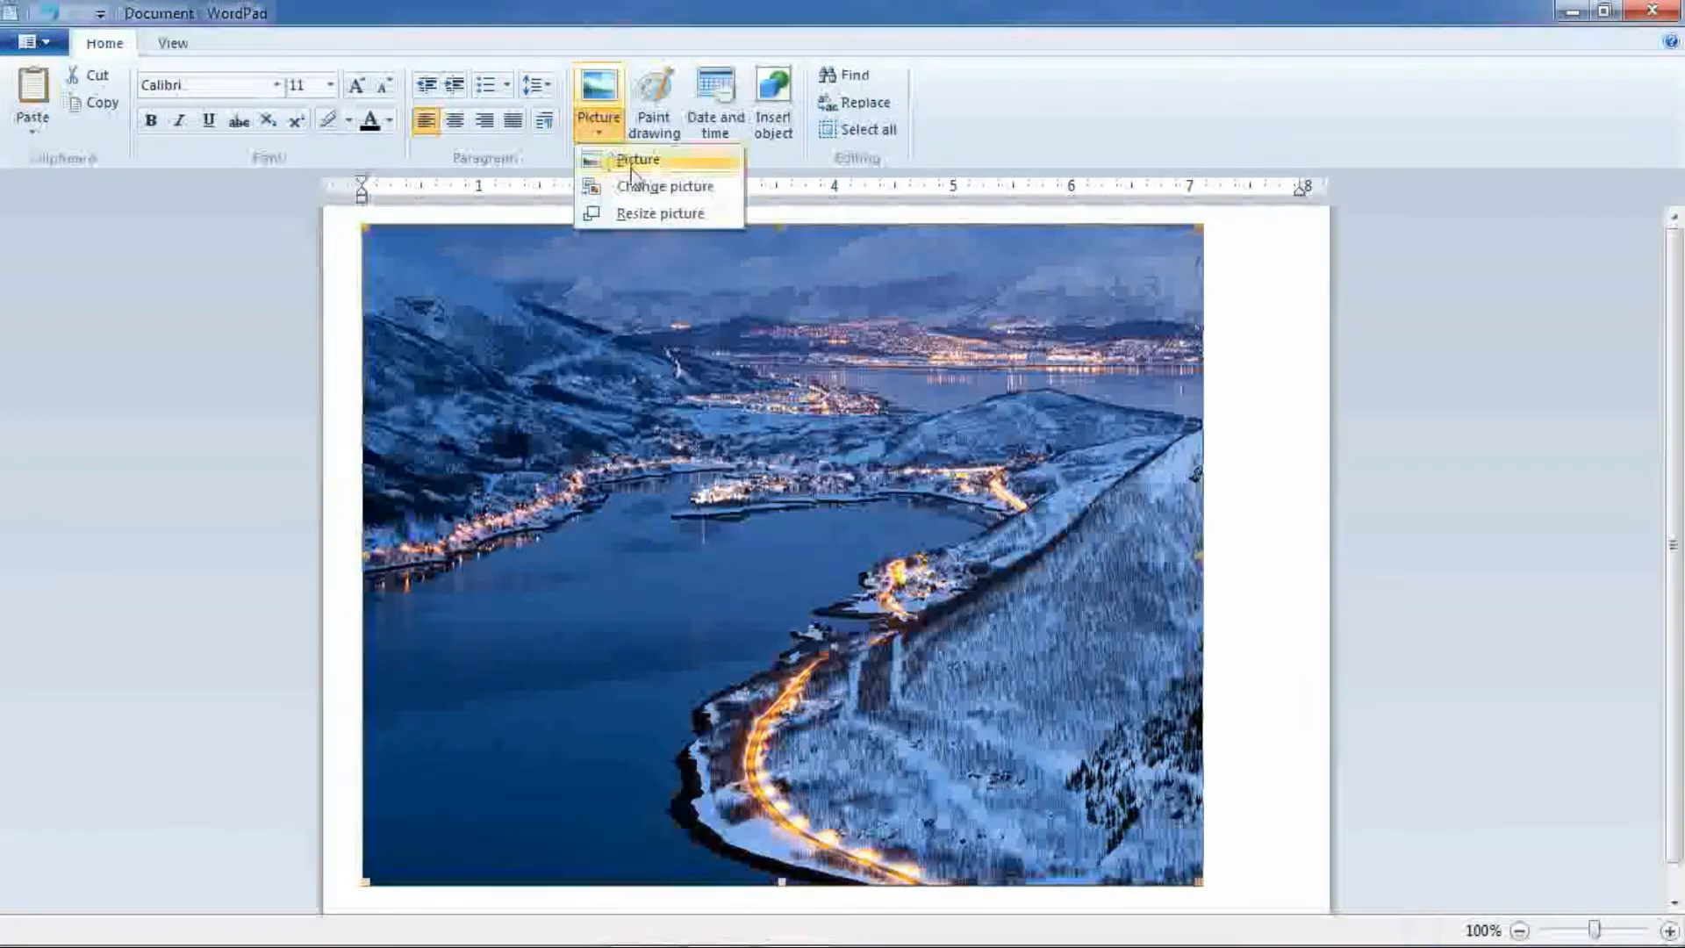
{"action": "left_click", "coordinate": [715, 193]}
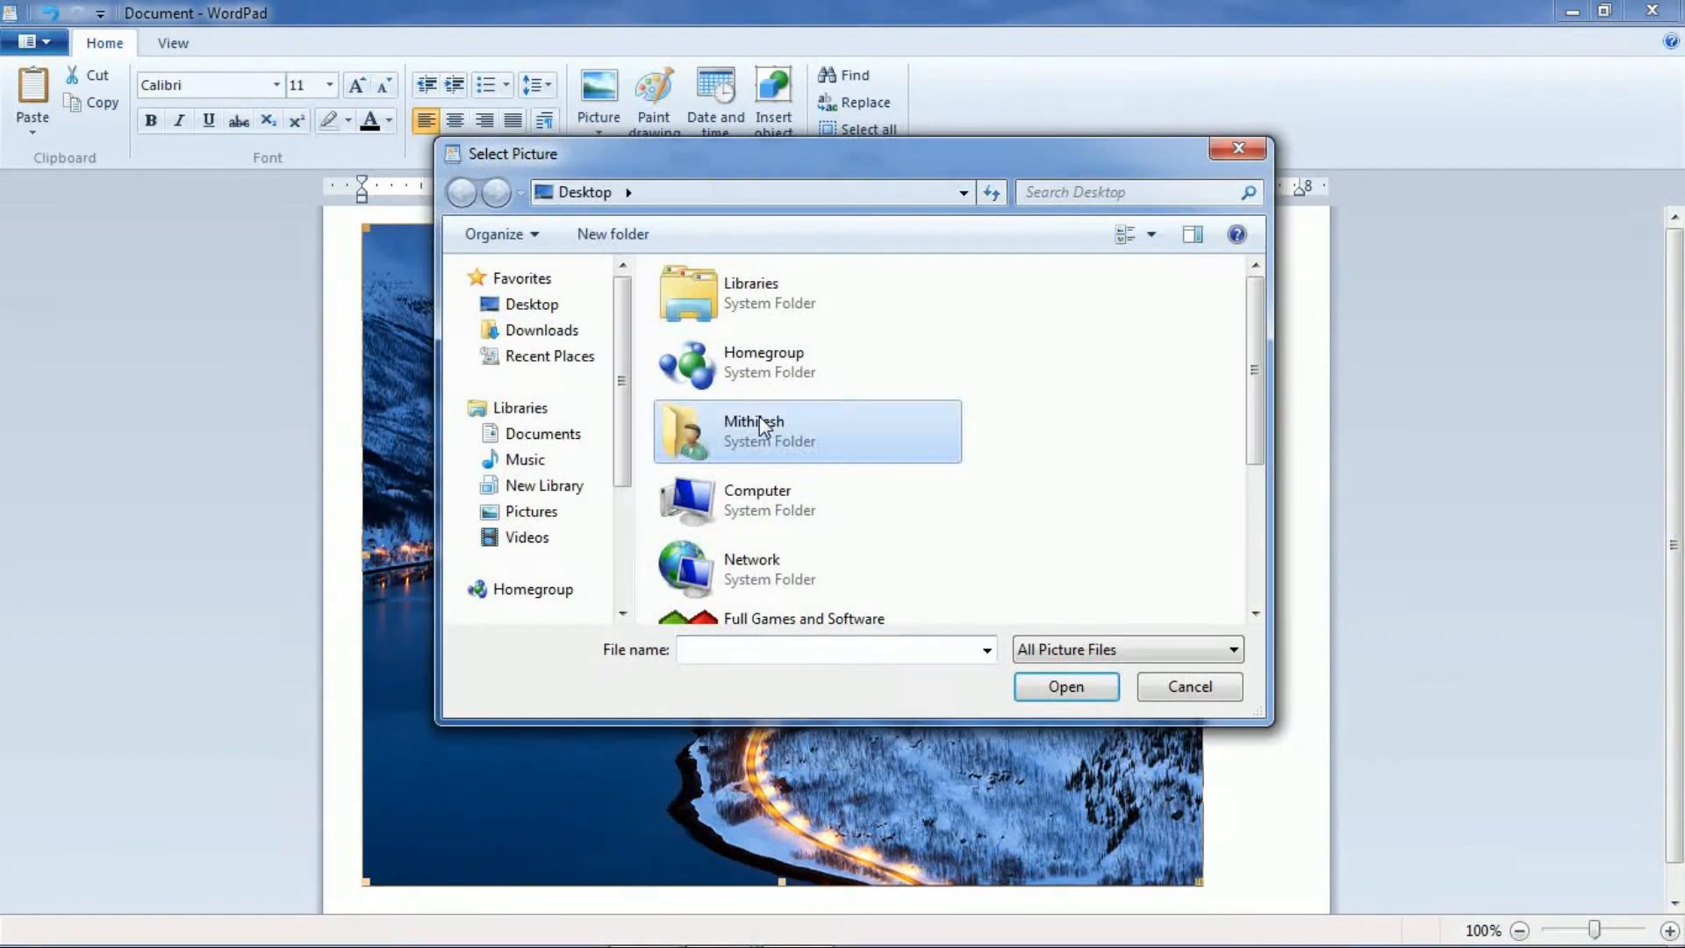
{"action": "scroll", "coordinate": [762, 419], "scroll_direction": "down", "scroll_amount": 3}
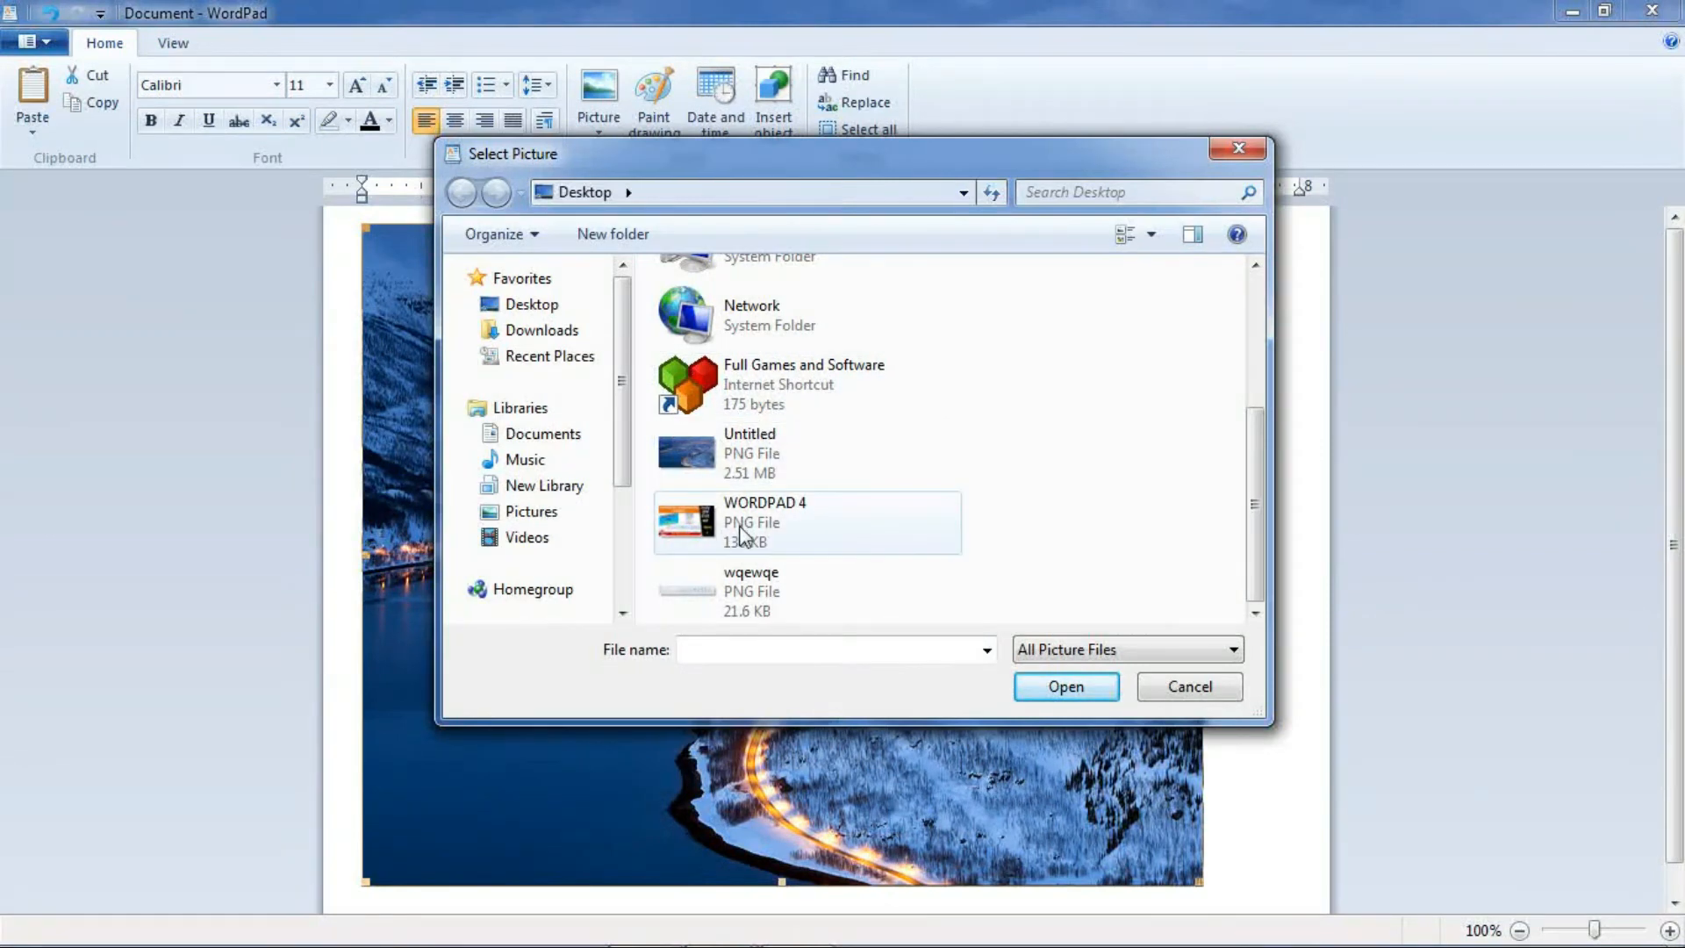
{"action": "left_click", "coordinate": [765, 522]}
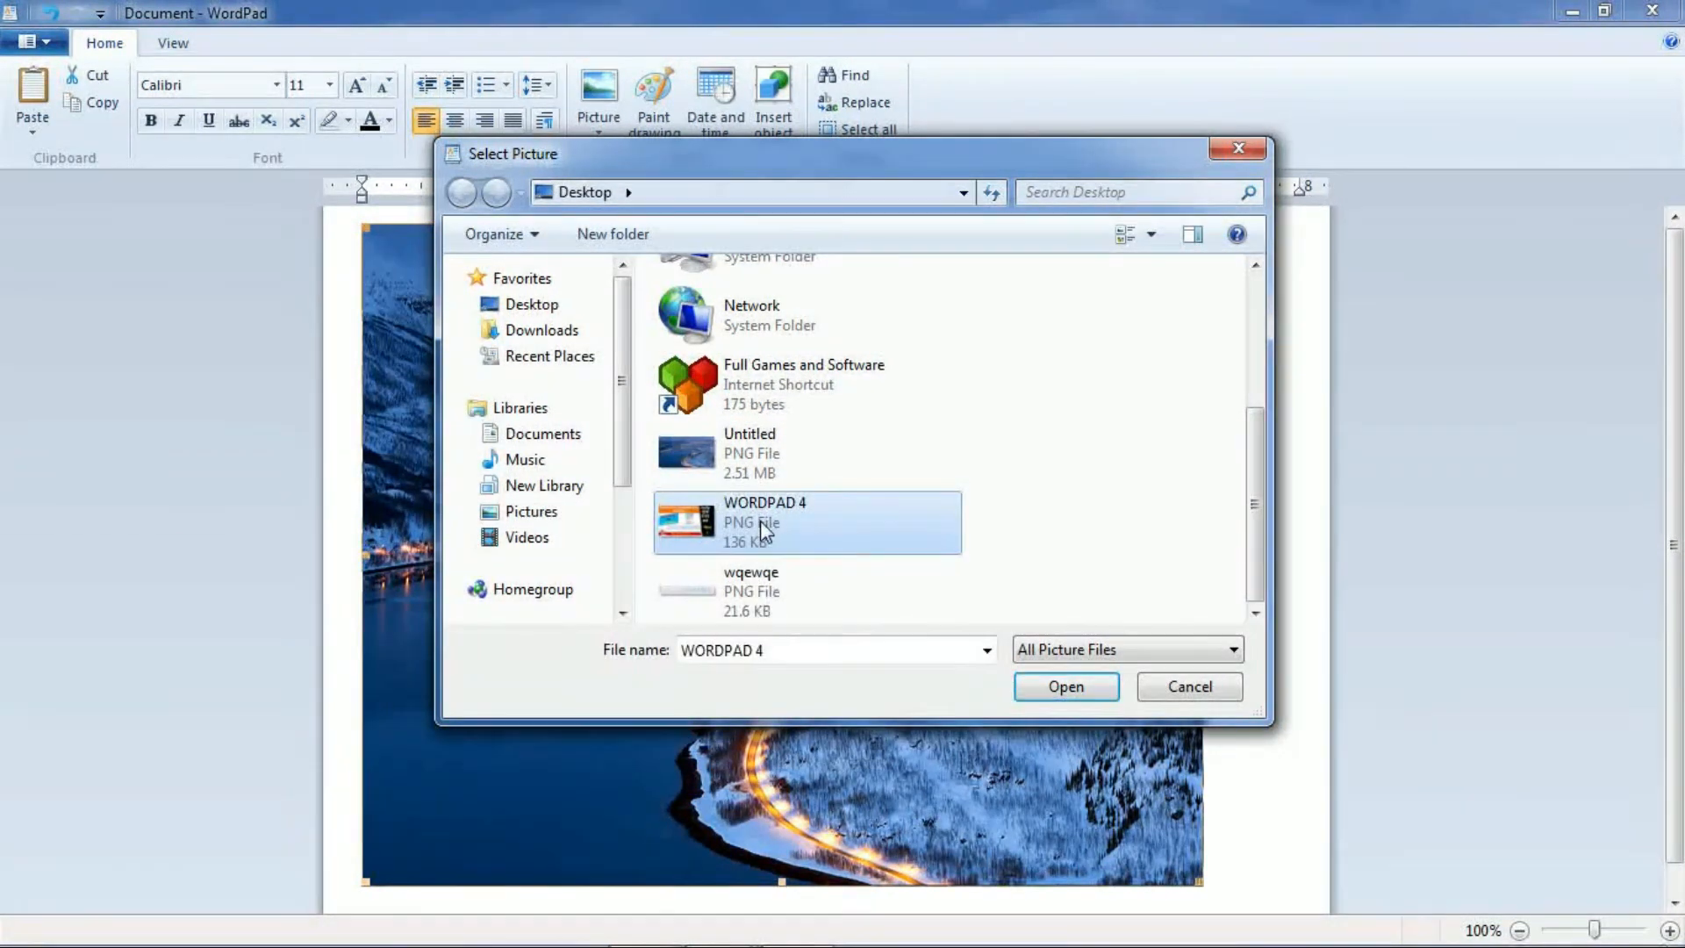
{"action": "left_click", "coordinate": [1045, 682]}
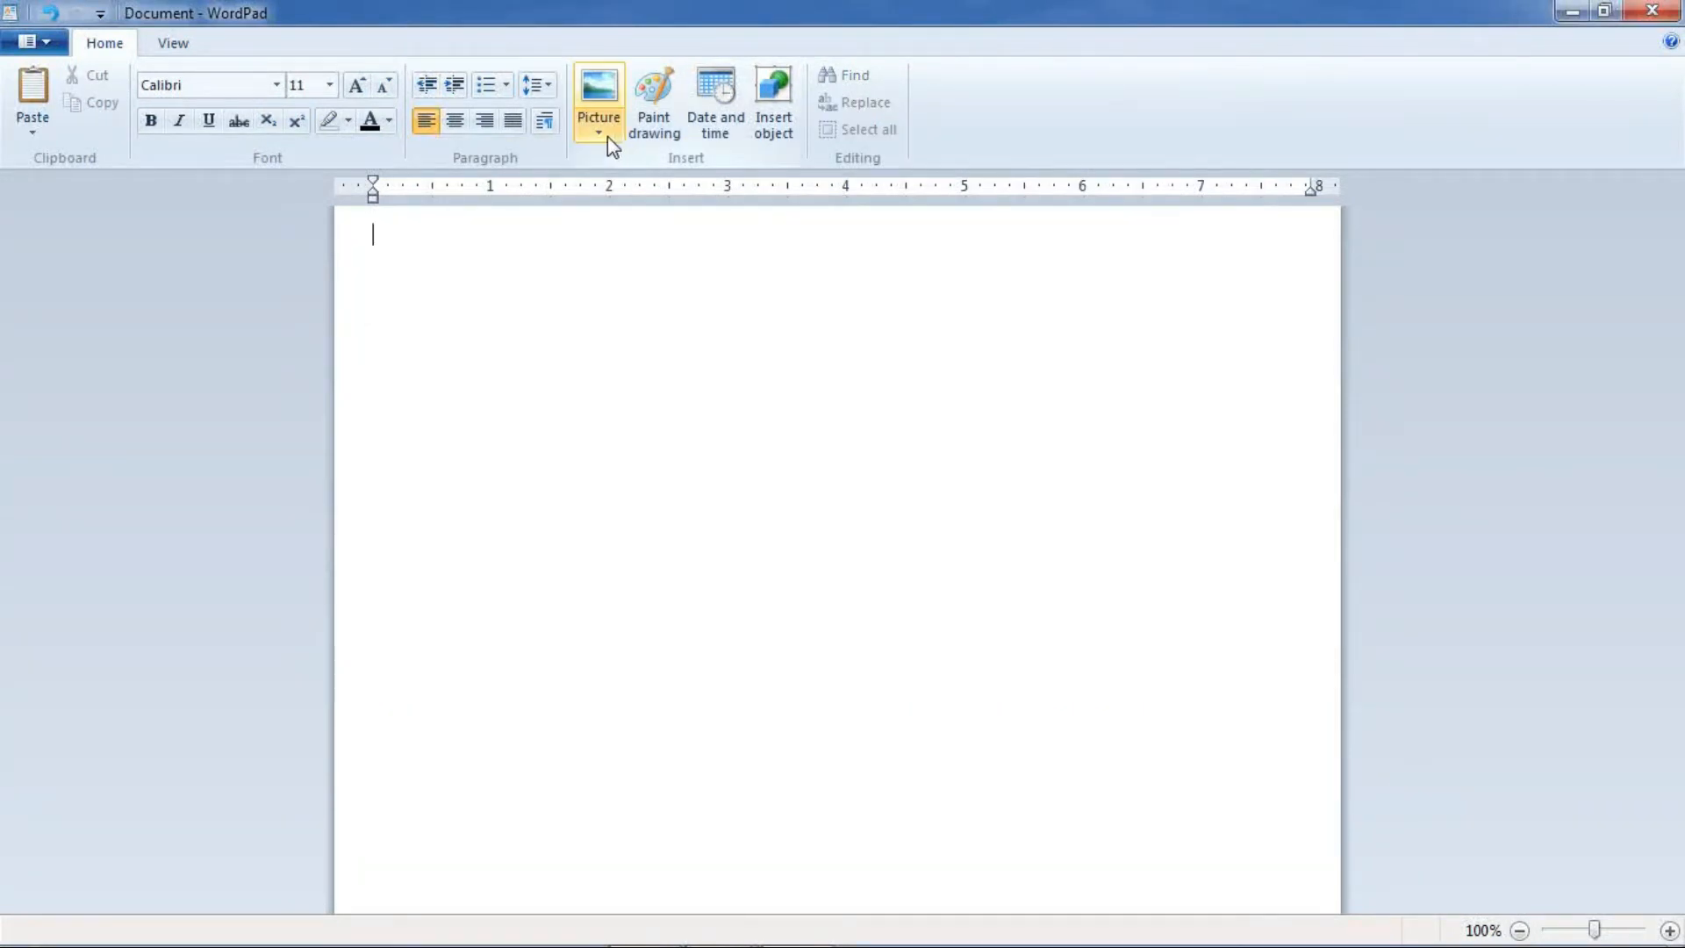
{"action": "left_click", "coordinate": [605, 134]}
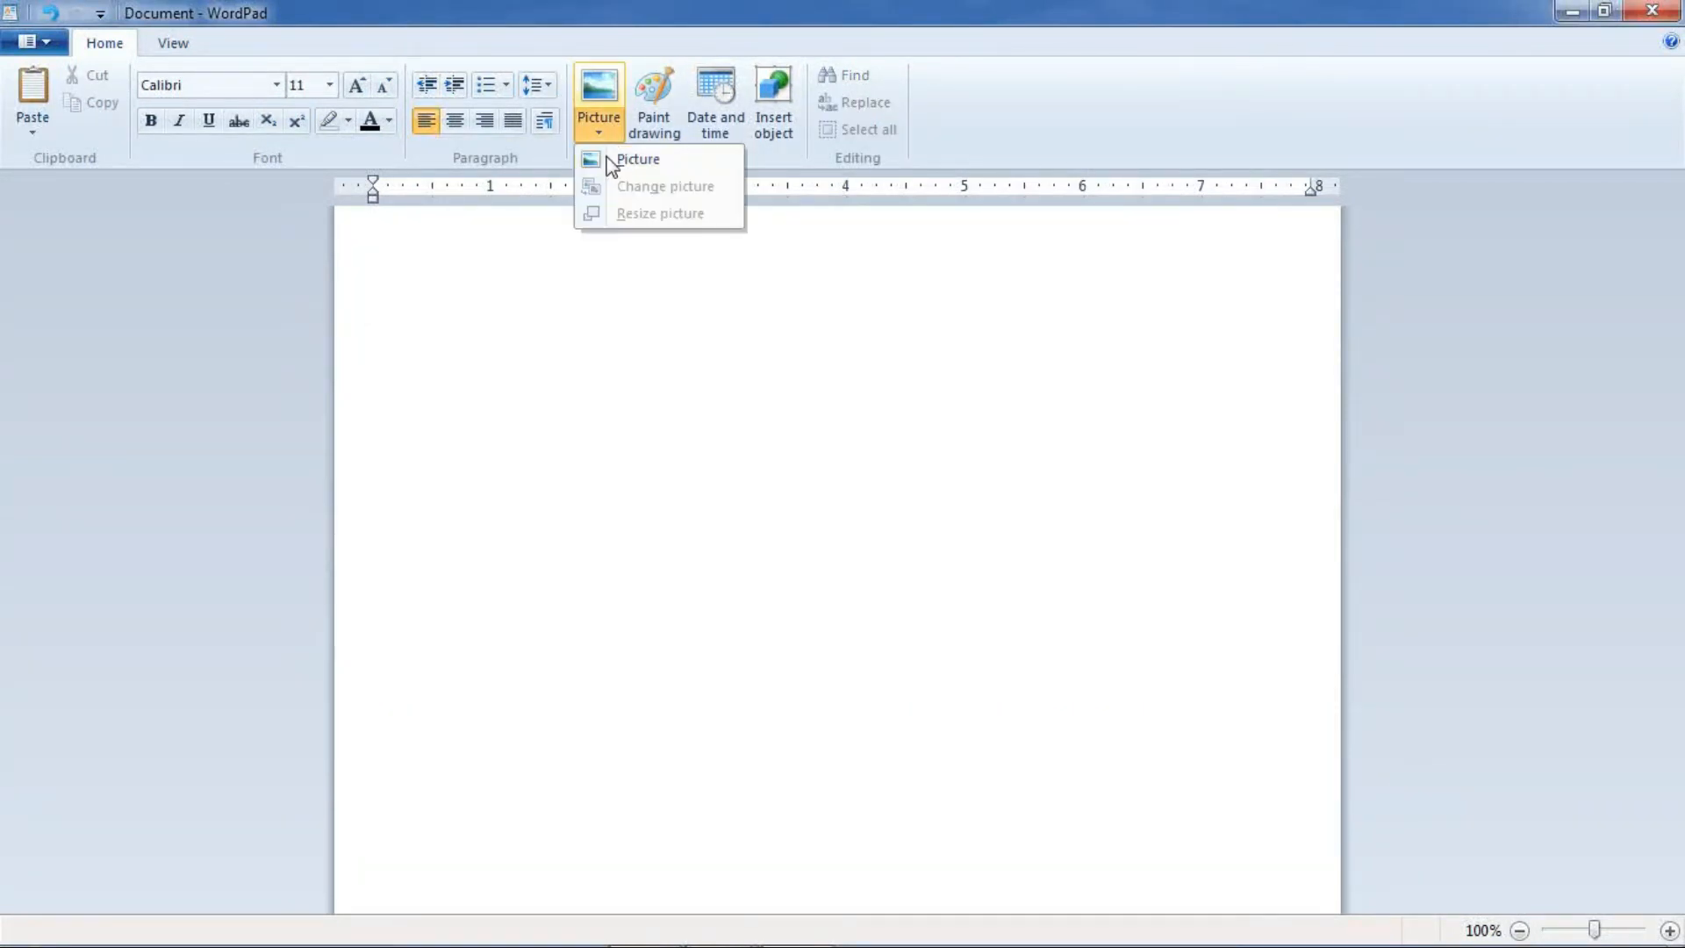
{"action": "left_click", "coordinate": [602, 376]}
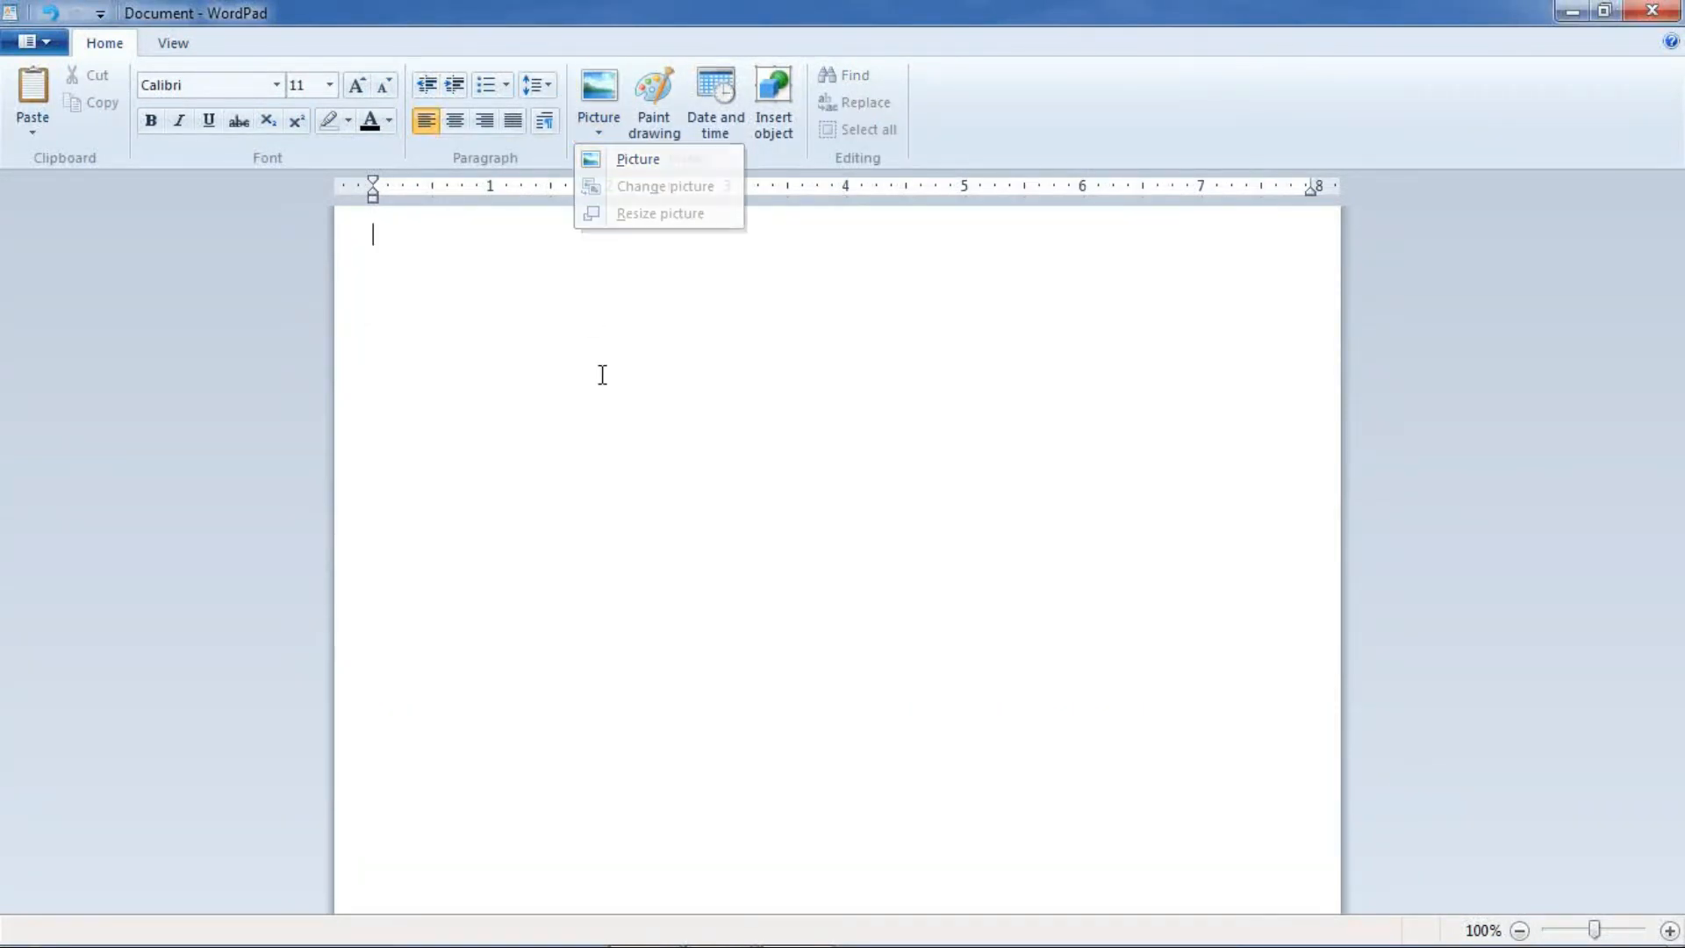
Insert a Paint drawing into the blank document and enlarge its canvas freehand to about 3.35 × 2.98 in
{"action": "left_click", "coordinate": [662, 107]}
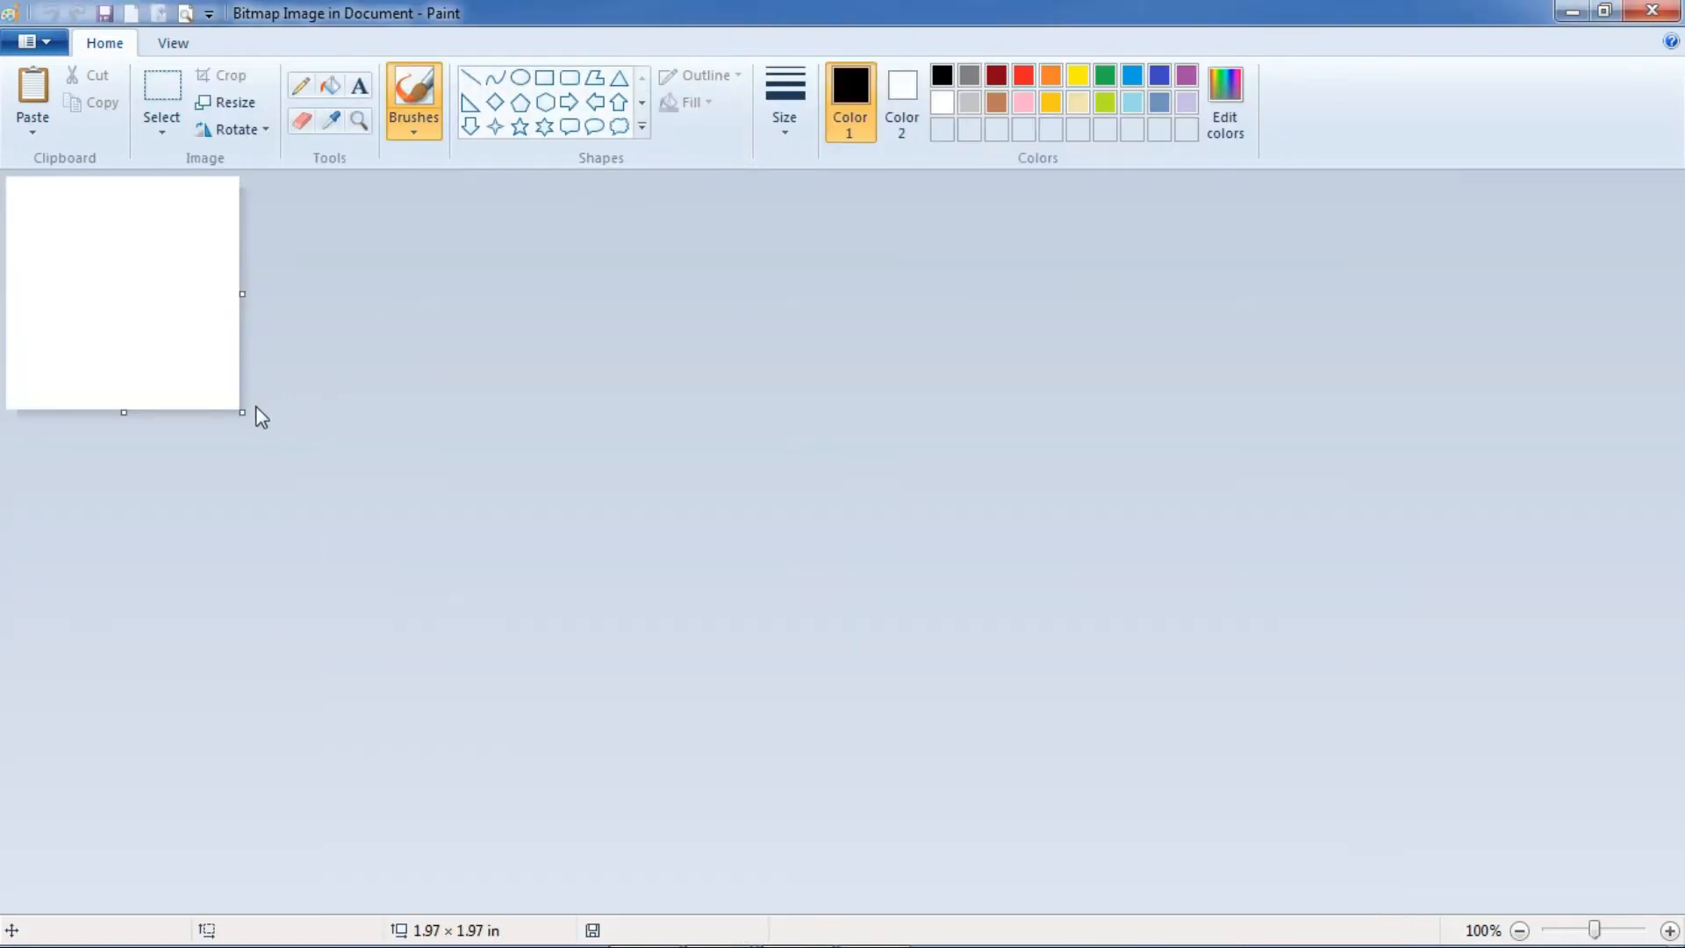
{"action": "mouse_move", "coordinate": [242, 414]}
{"action": "left_mouse_down"}
{"action": "mouse_move", "coordinate": [301, 470]}
{"action": "mouse_move", "coordinate": [421, 519]}
{"action": "mouse_move", "coordinate": [406, 532]}
{"action": "left_mouse_up"}
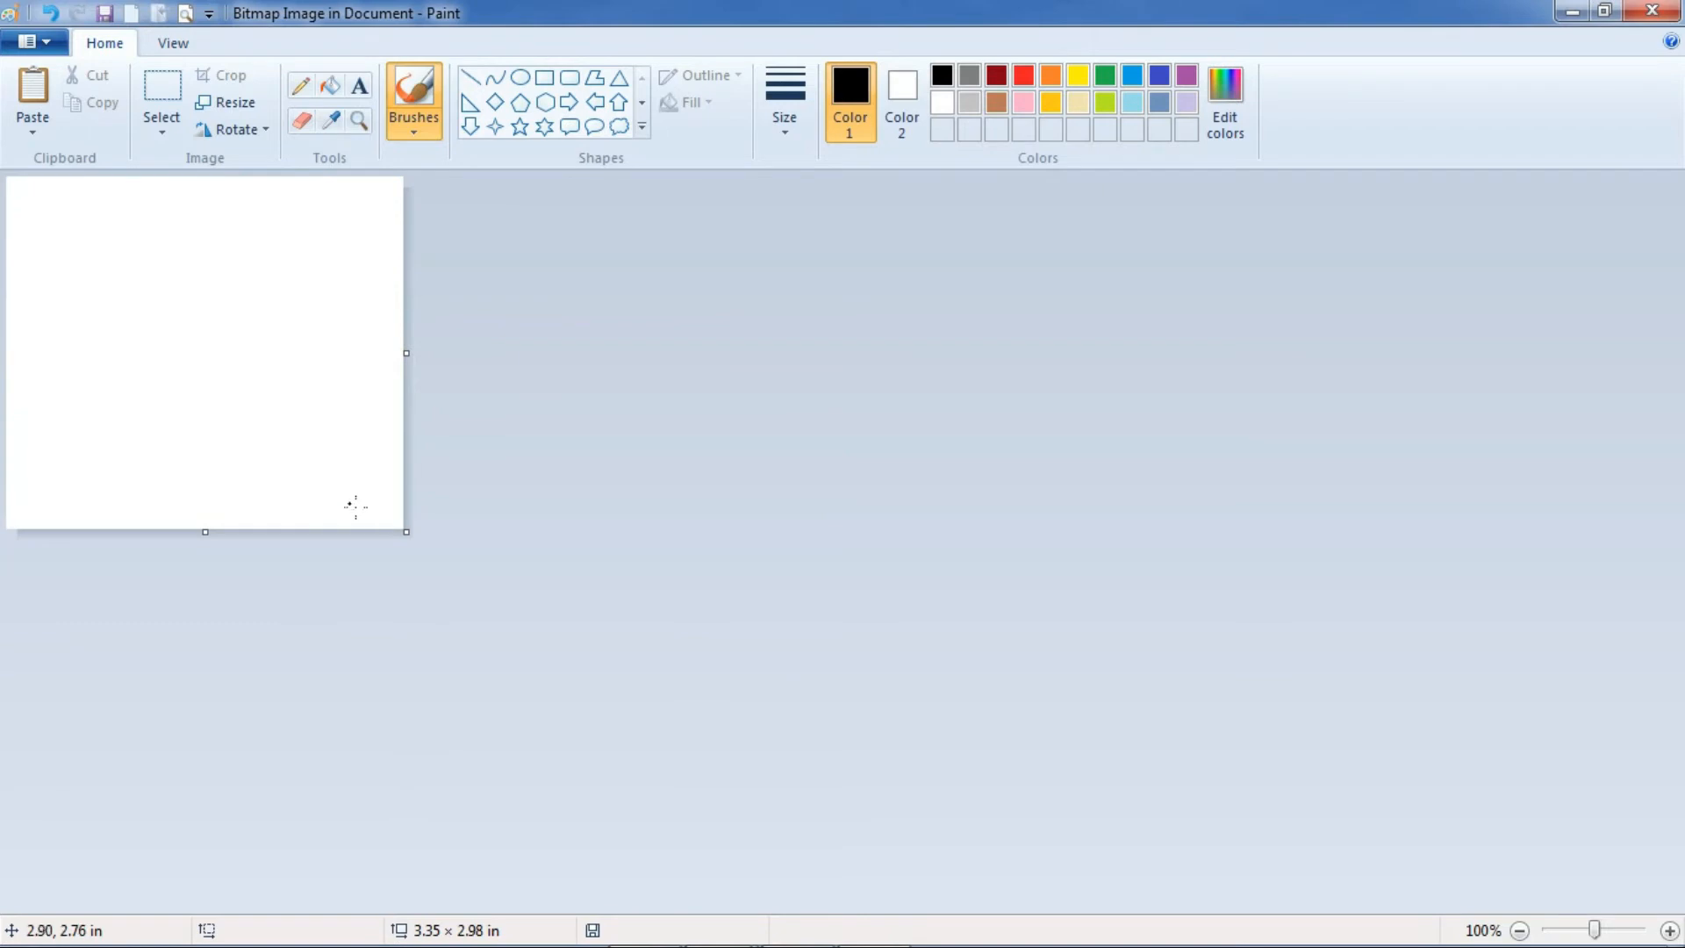
Draw a black-outlined ellipse about 1.21 × 1.39 in on the canvas and fill it with red
{"action": "left_click", "coordinate": [519, 78]}
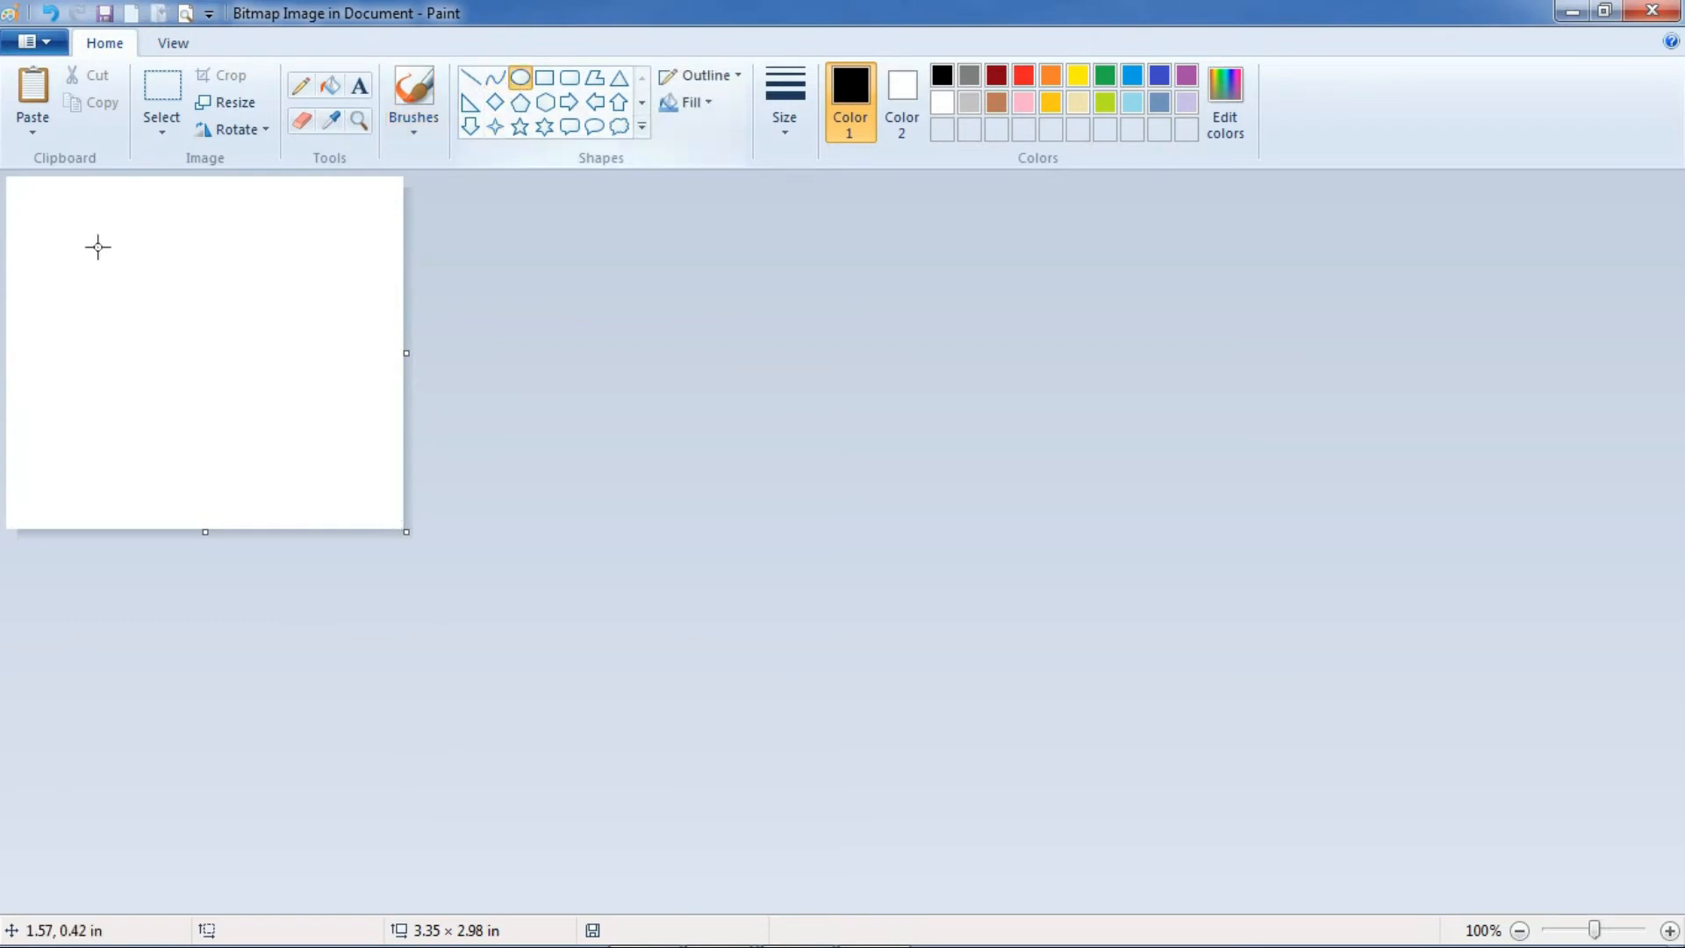
{"action": "left_click_drag", "start_coordinate": [57, 242], "coordinate": [199, 405]}
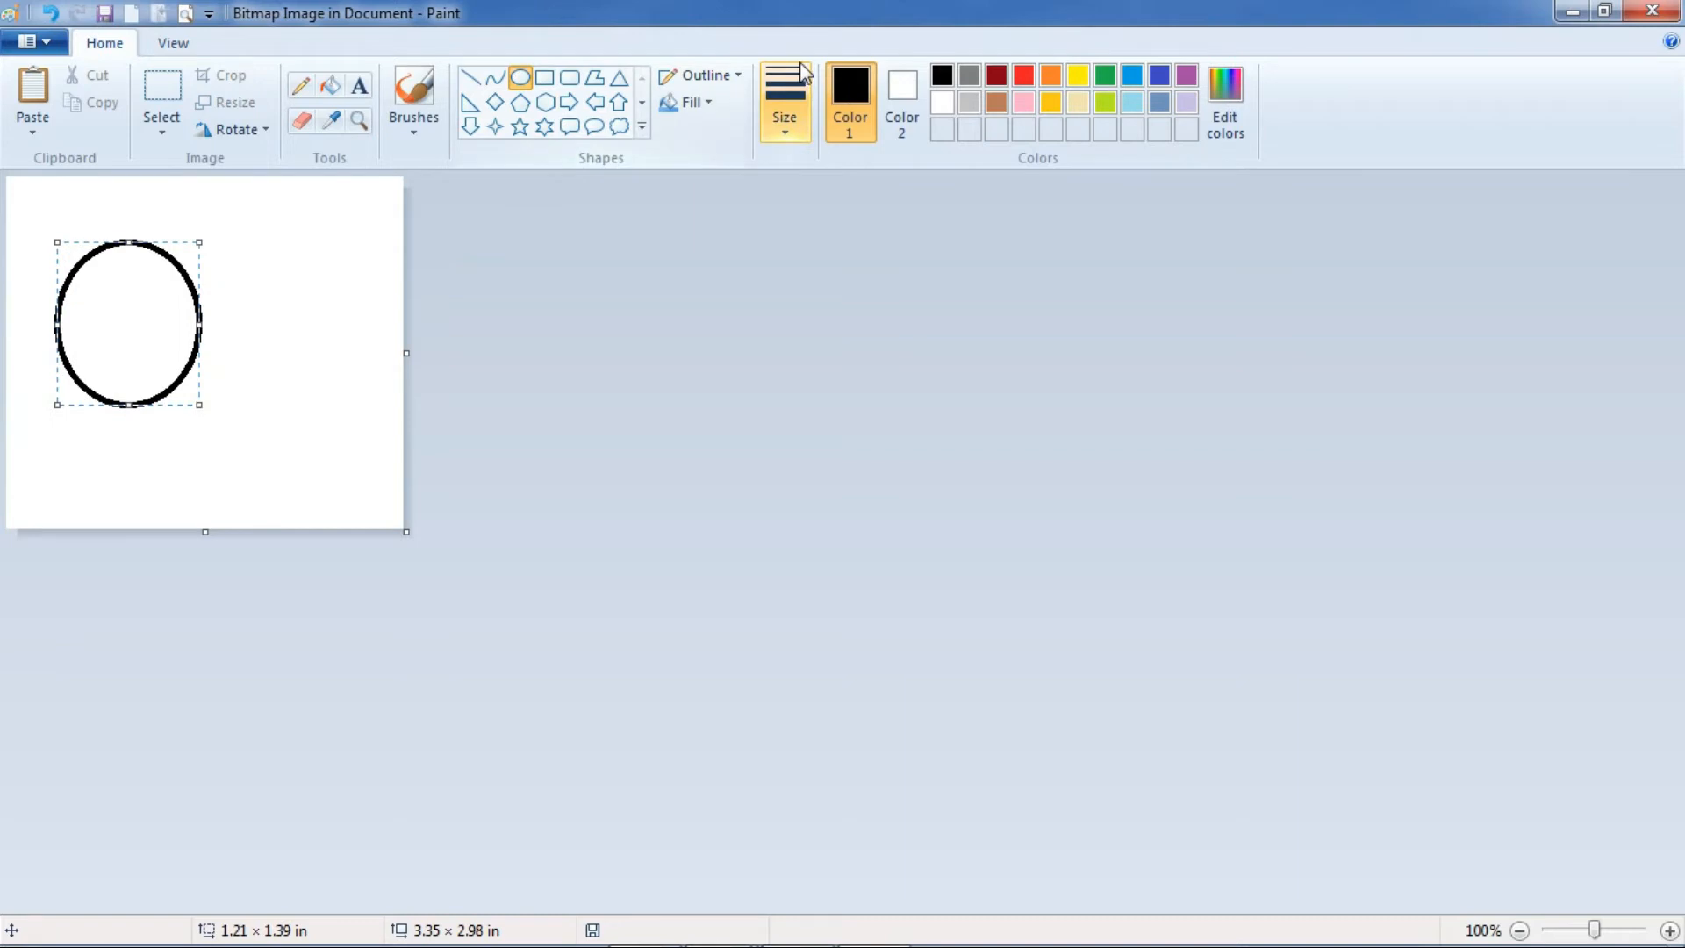
{"action": "left_click", "coordinate": [331, 86]}
{"action": "left_click", "coordinate": [1023, 76]}
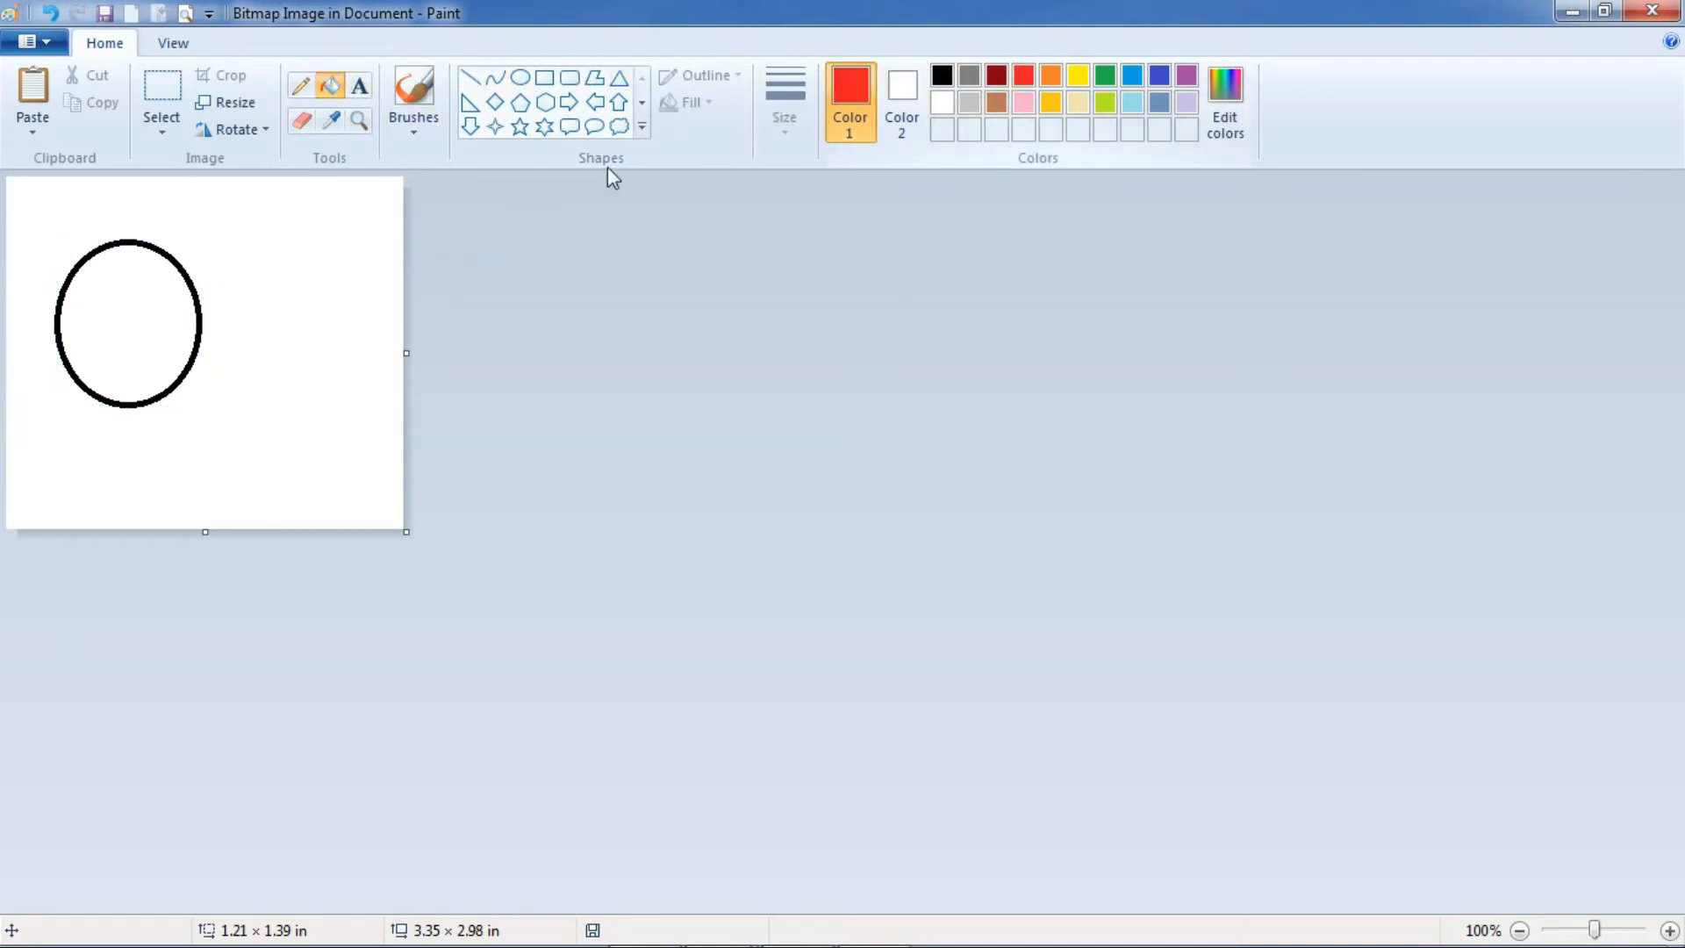
{"action": "left_click", "coordinate": [127, 324]}
Trim the canvas closely around the red ellipse to about 1.42 × 1.61 in and return to the WordPad document
{"action": "left_click", "coordinate": [307, 87]}
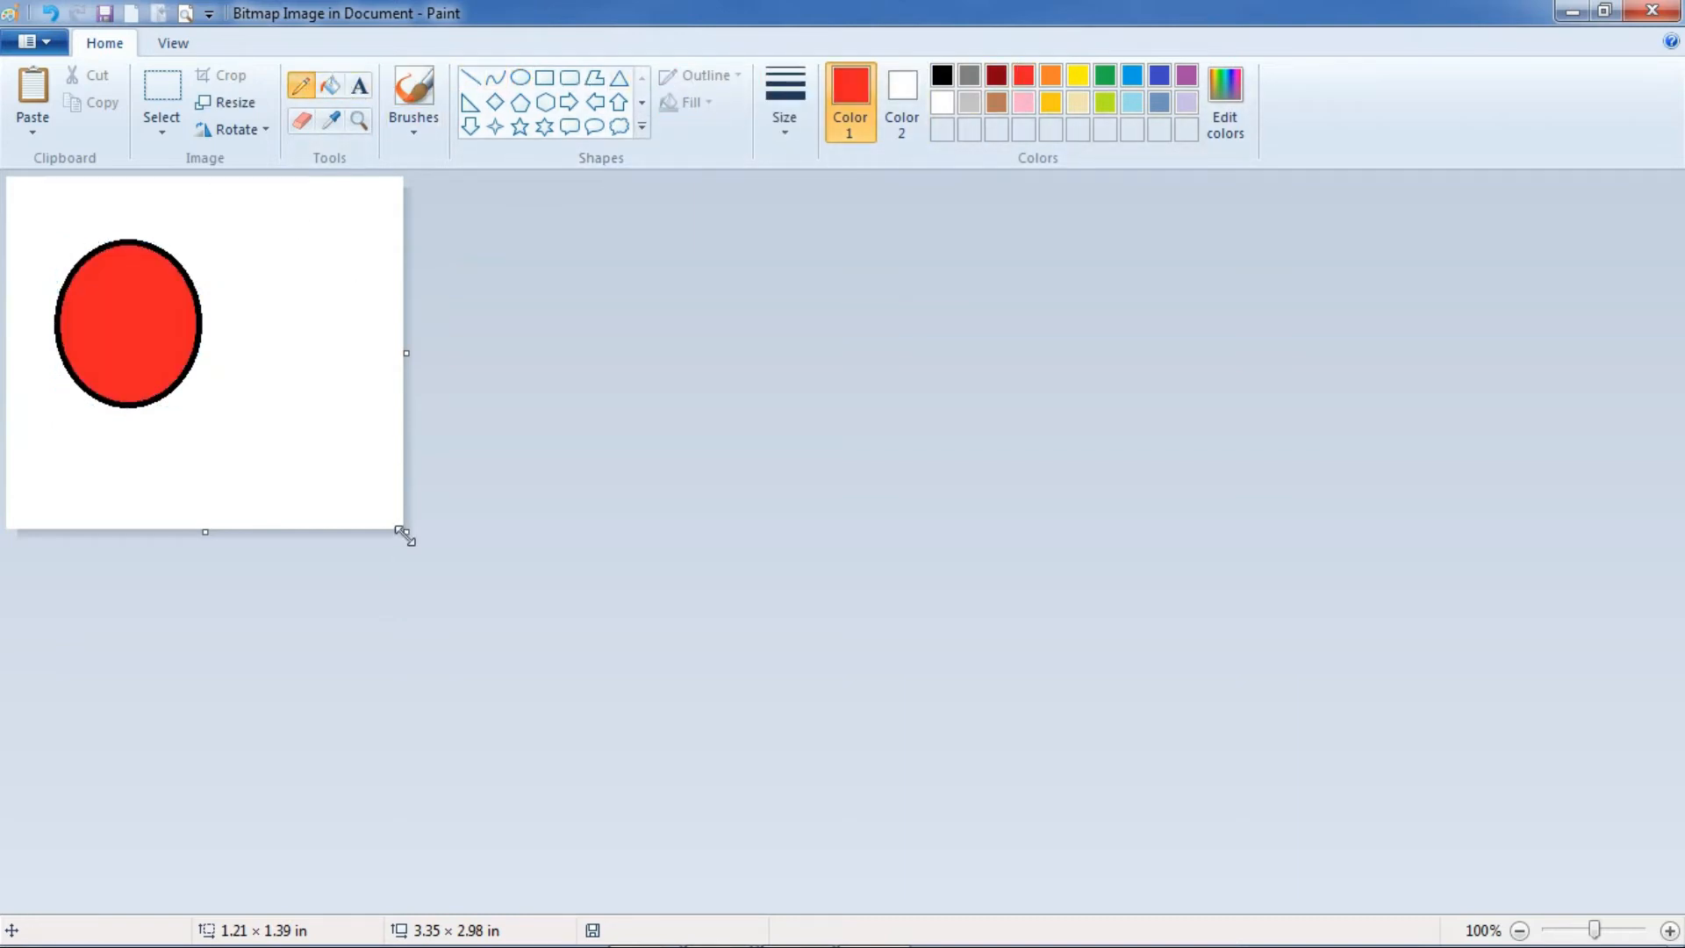
{"action": "left_click_drag", "start_coordinate": [401, 531], "coordinate": [214, 433]}
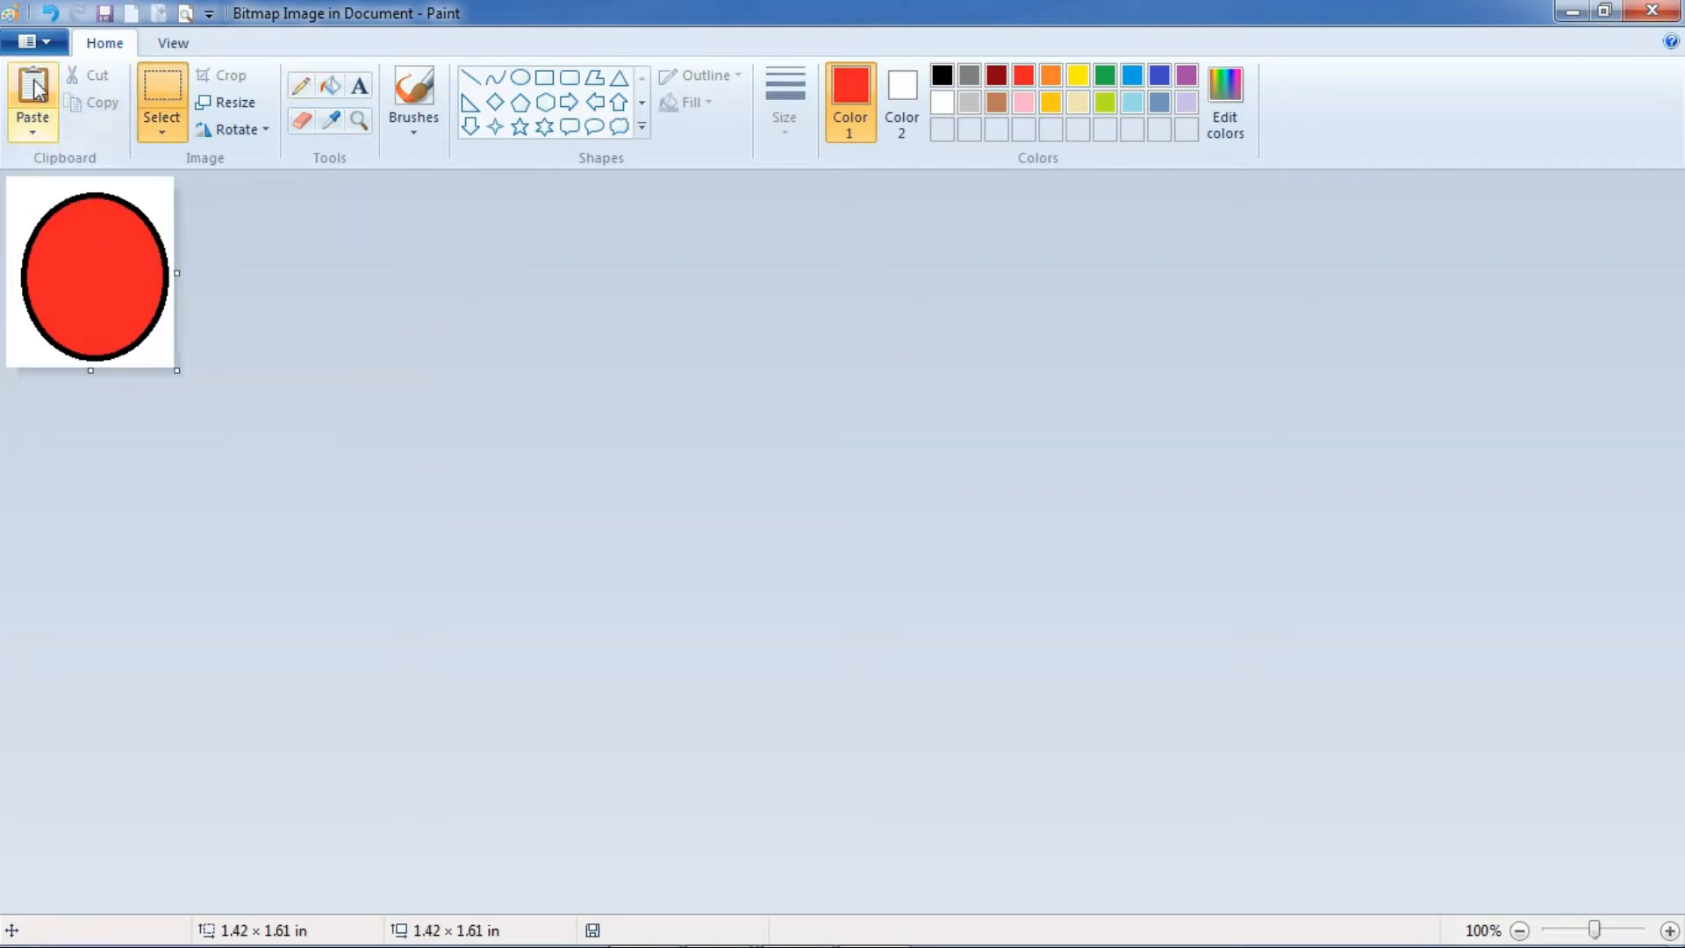
{"action": "left_click", "coordinate": [36, 41]}
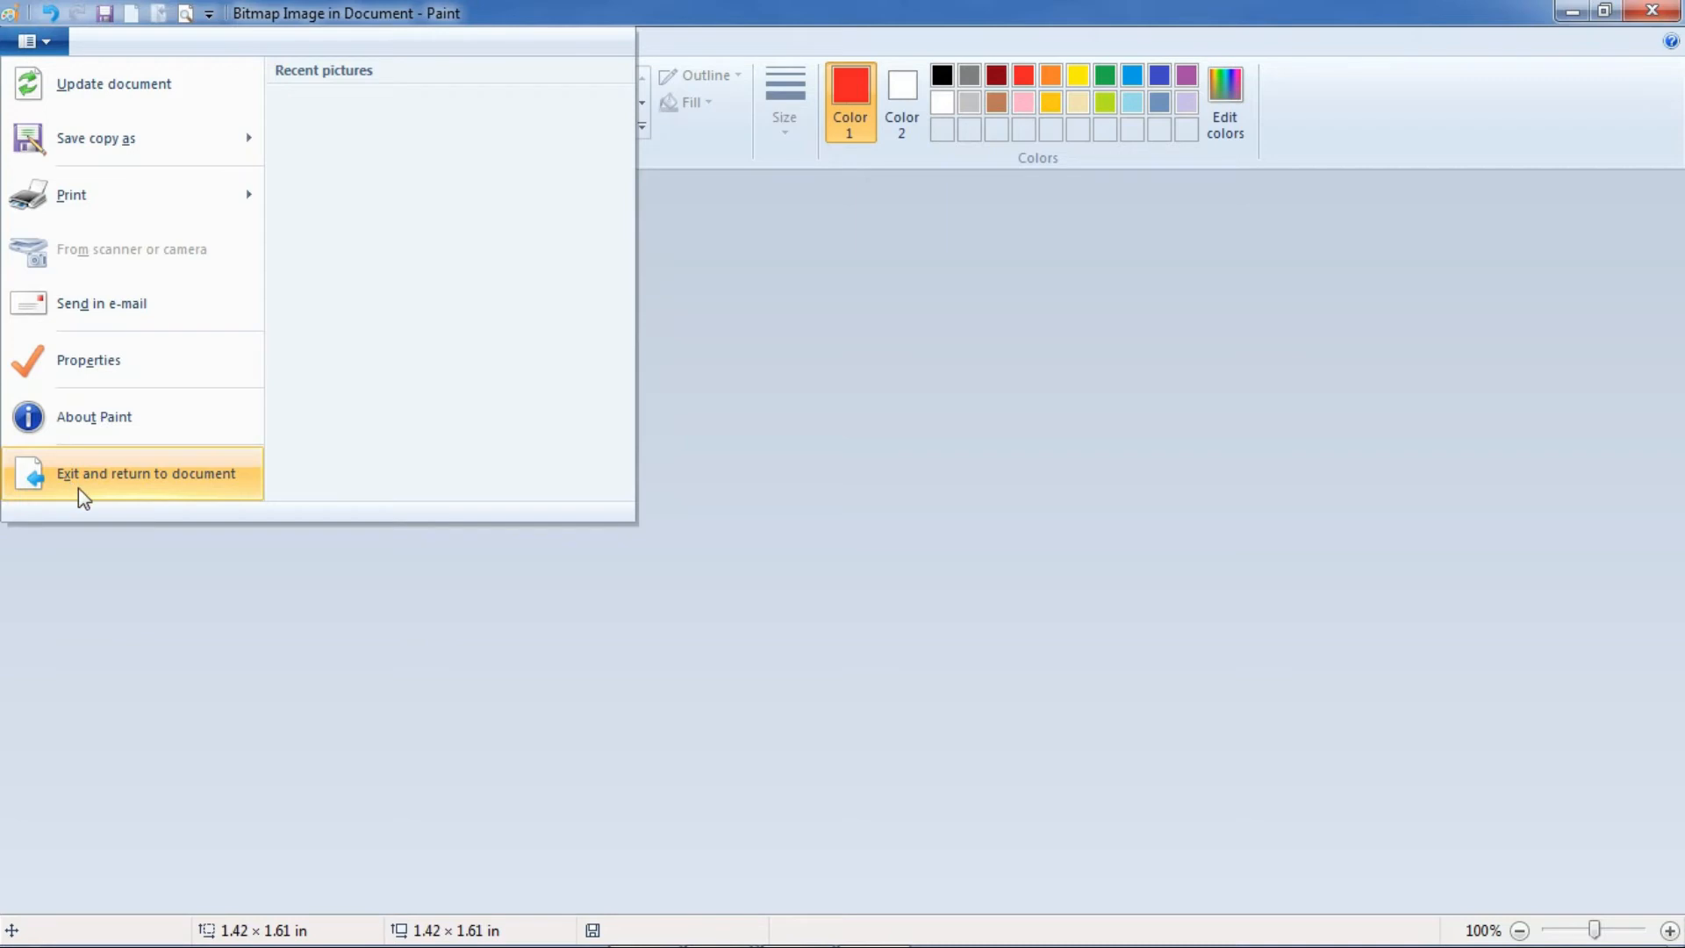
{"action": "left_click", "coordinate": [178, 481]}
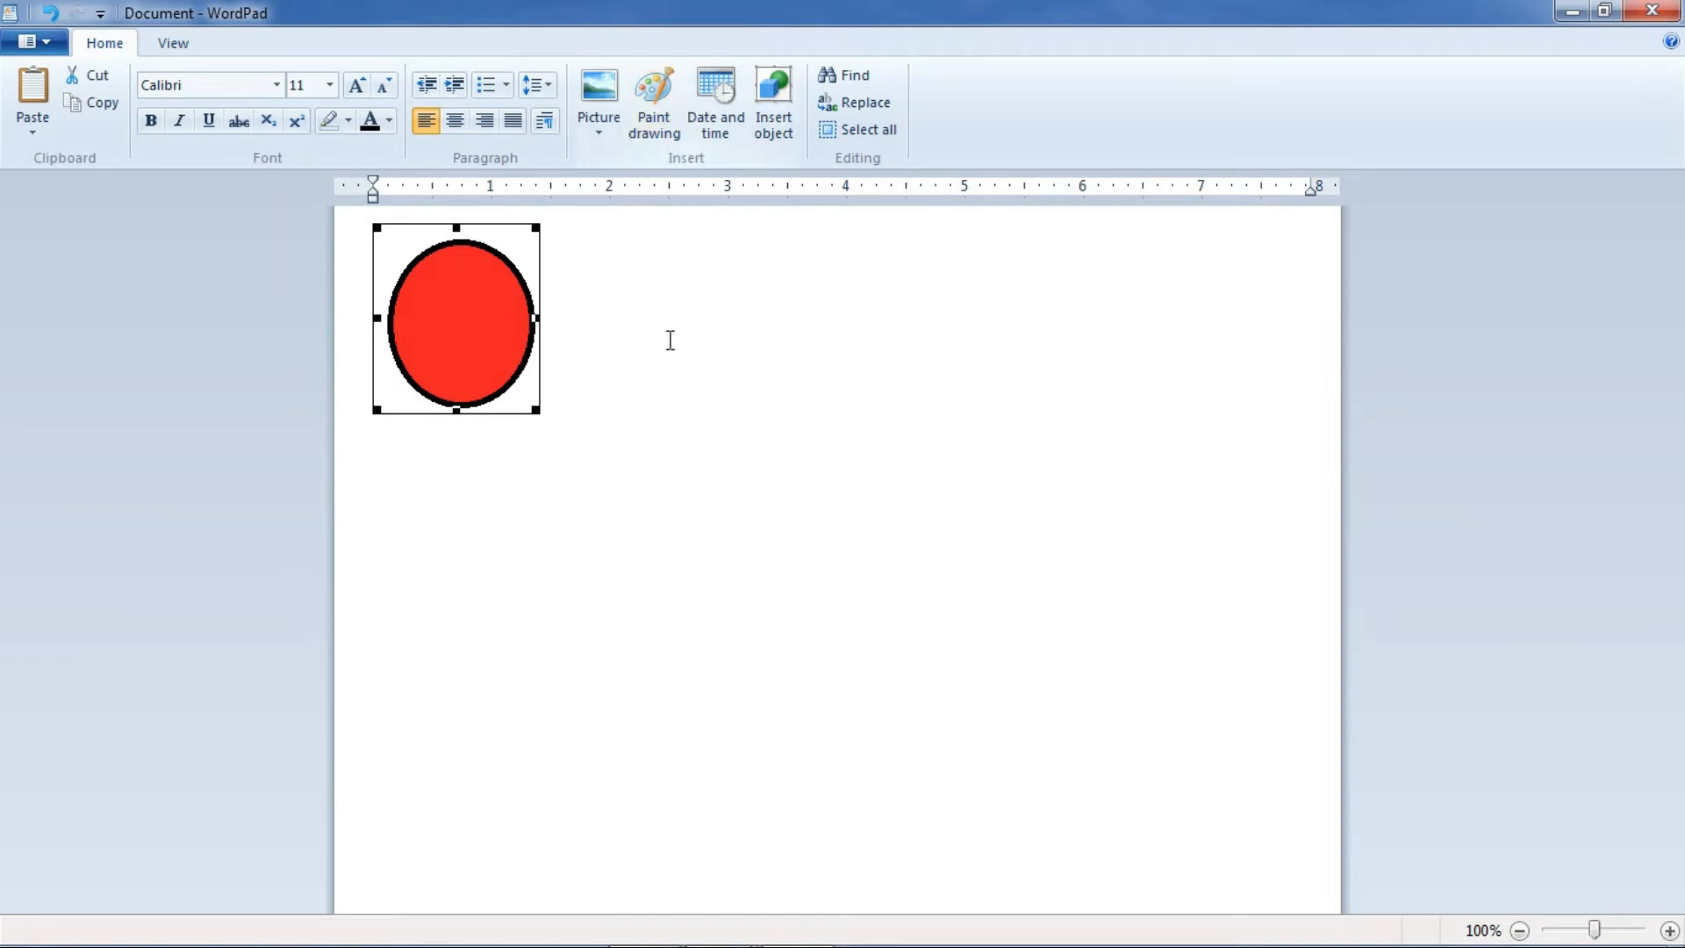
Insert the current date on a new line below the drawing in the format Thursday, September 24, 2020
{"action": "left_click", "coordinate": [668, 373]}
{"action": "key", "text": "Return"}
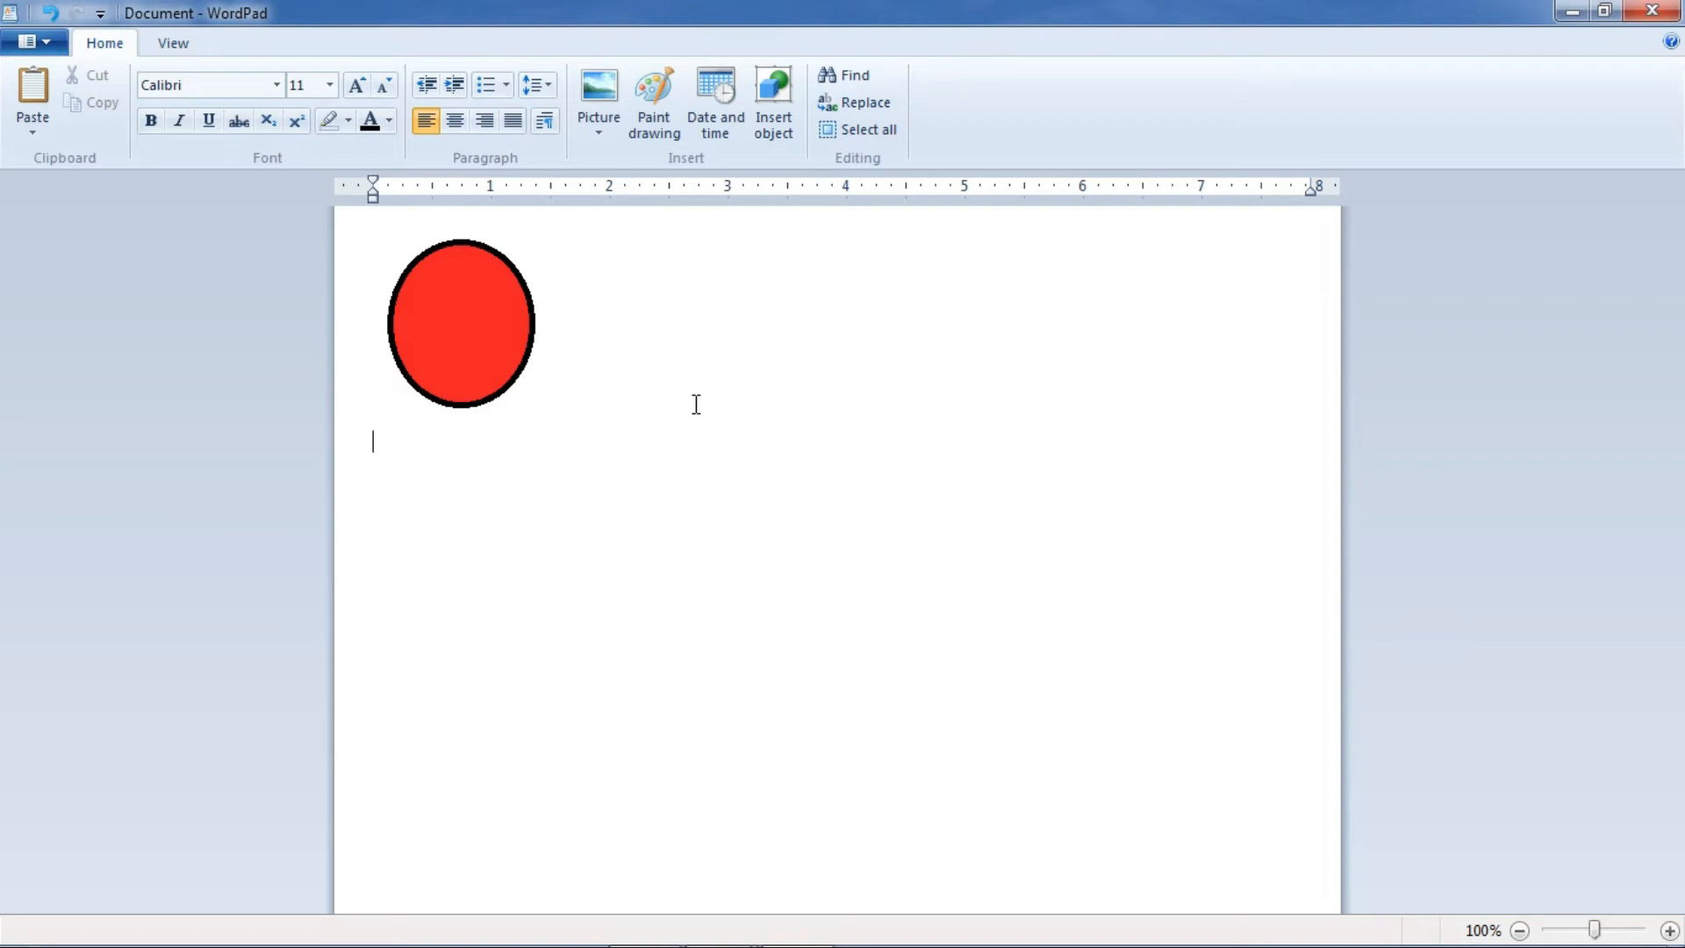
{"action": "left_click", "coordinate": [715, 127]}
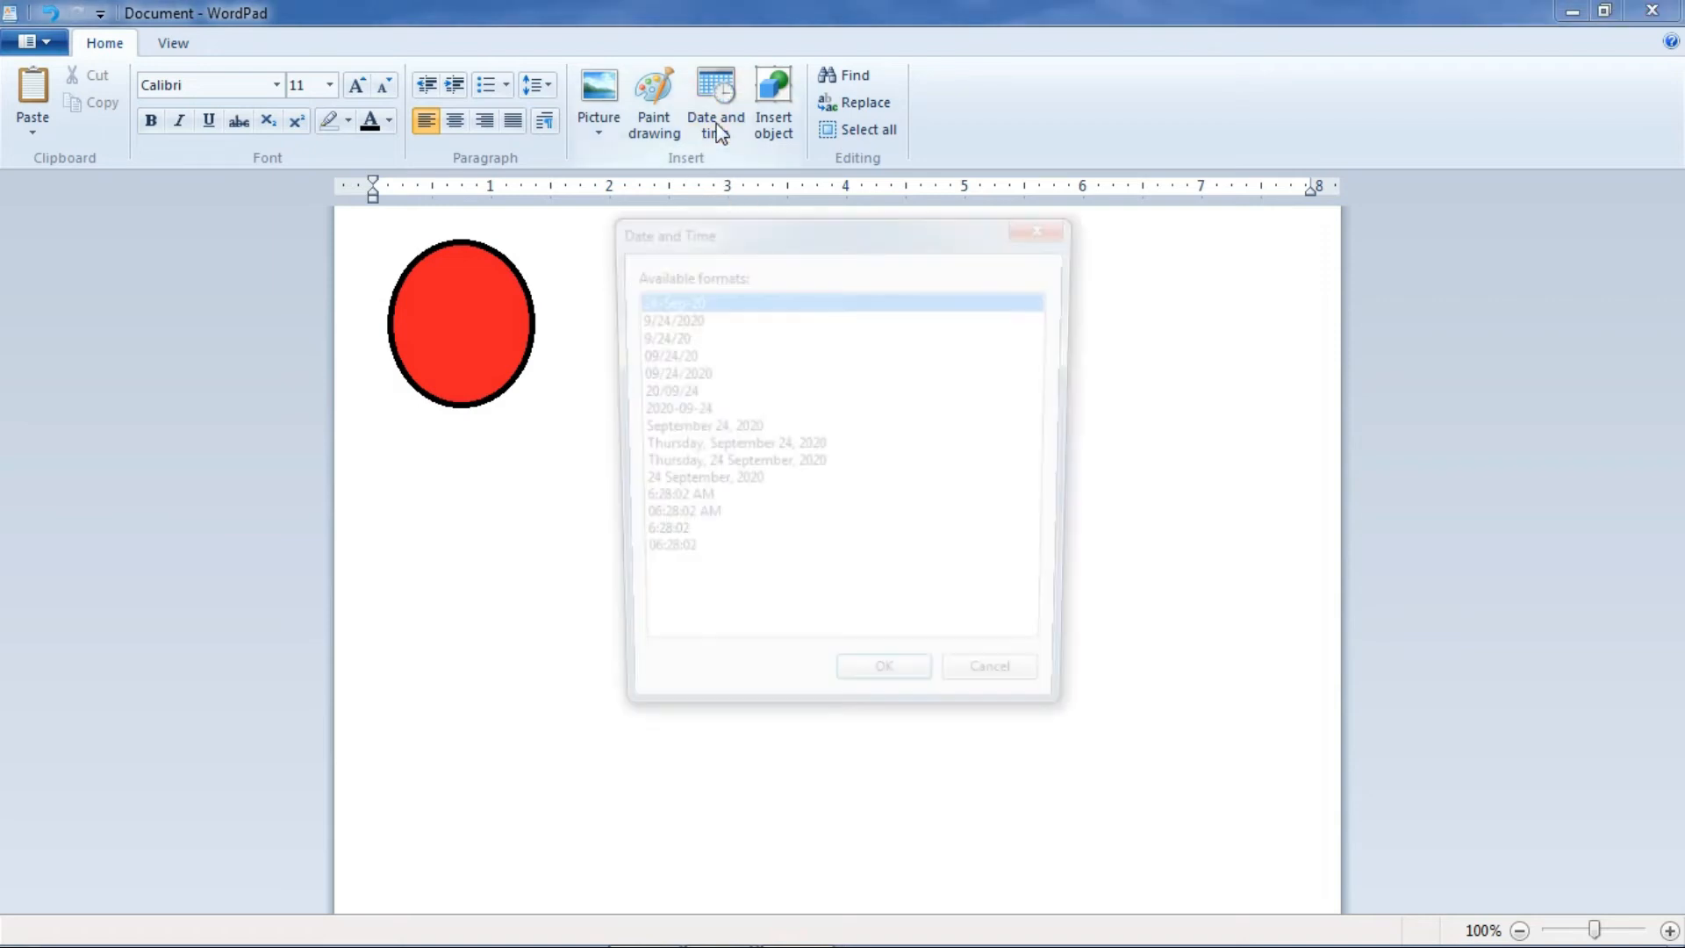
{"action": "left_click_drag", "start_coordinate": [817, 234], "coordinate": [878, 154]}
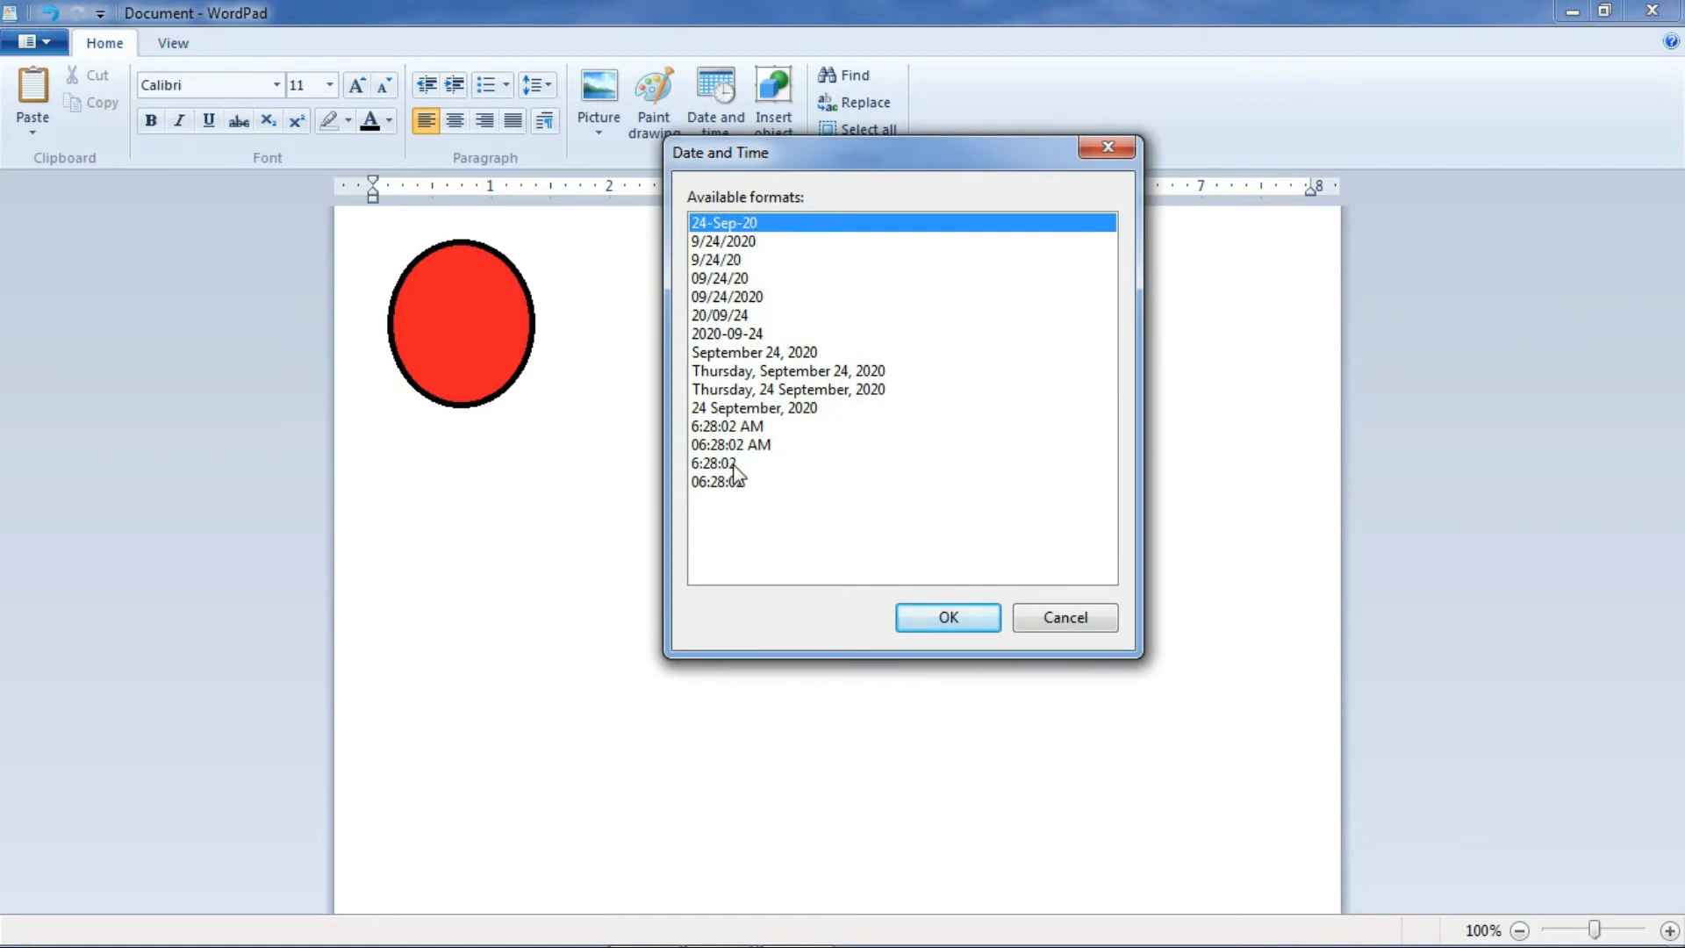
{"action": "left_click", "coordinate": [830, 372]}
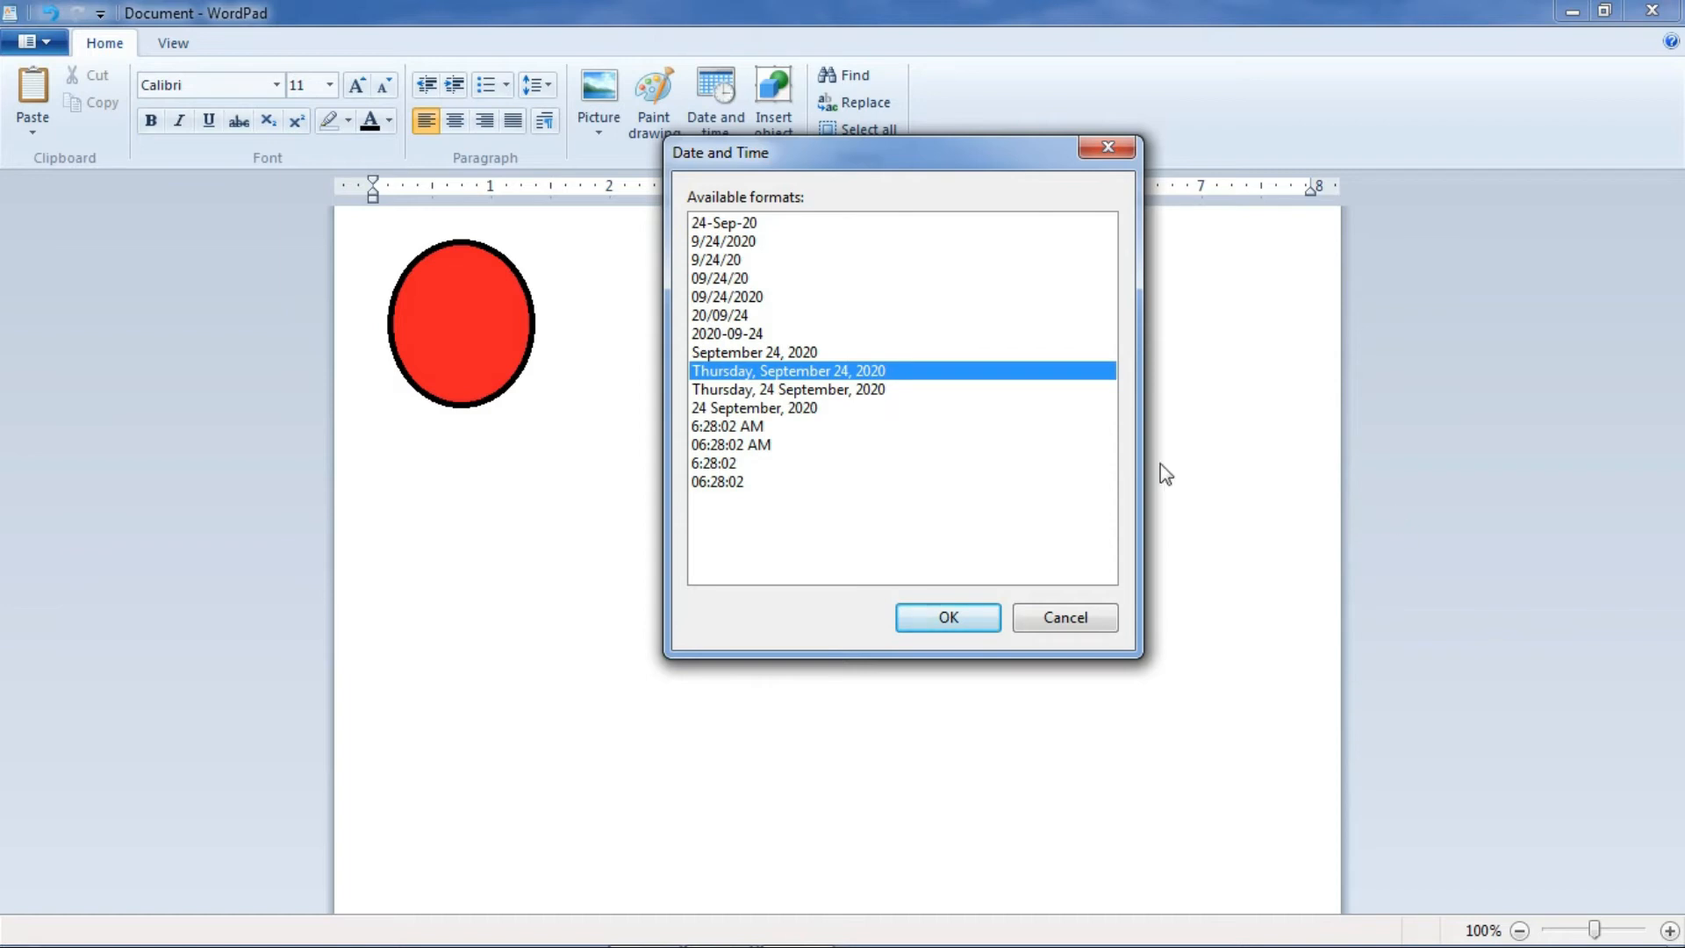
{"action": "left_click", "coordinate": [980, 621]}
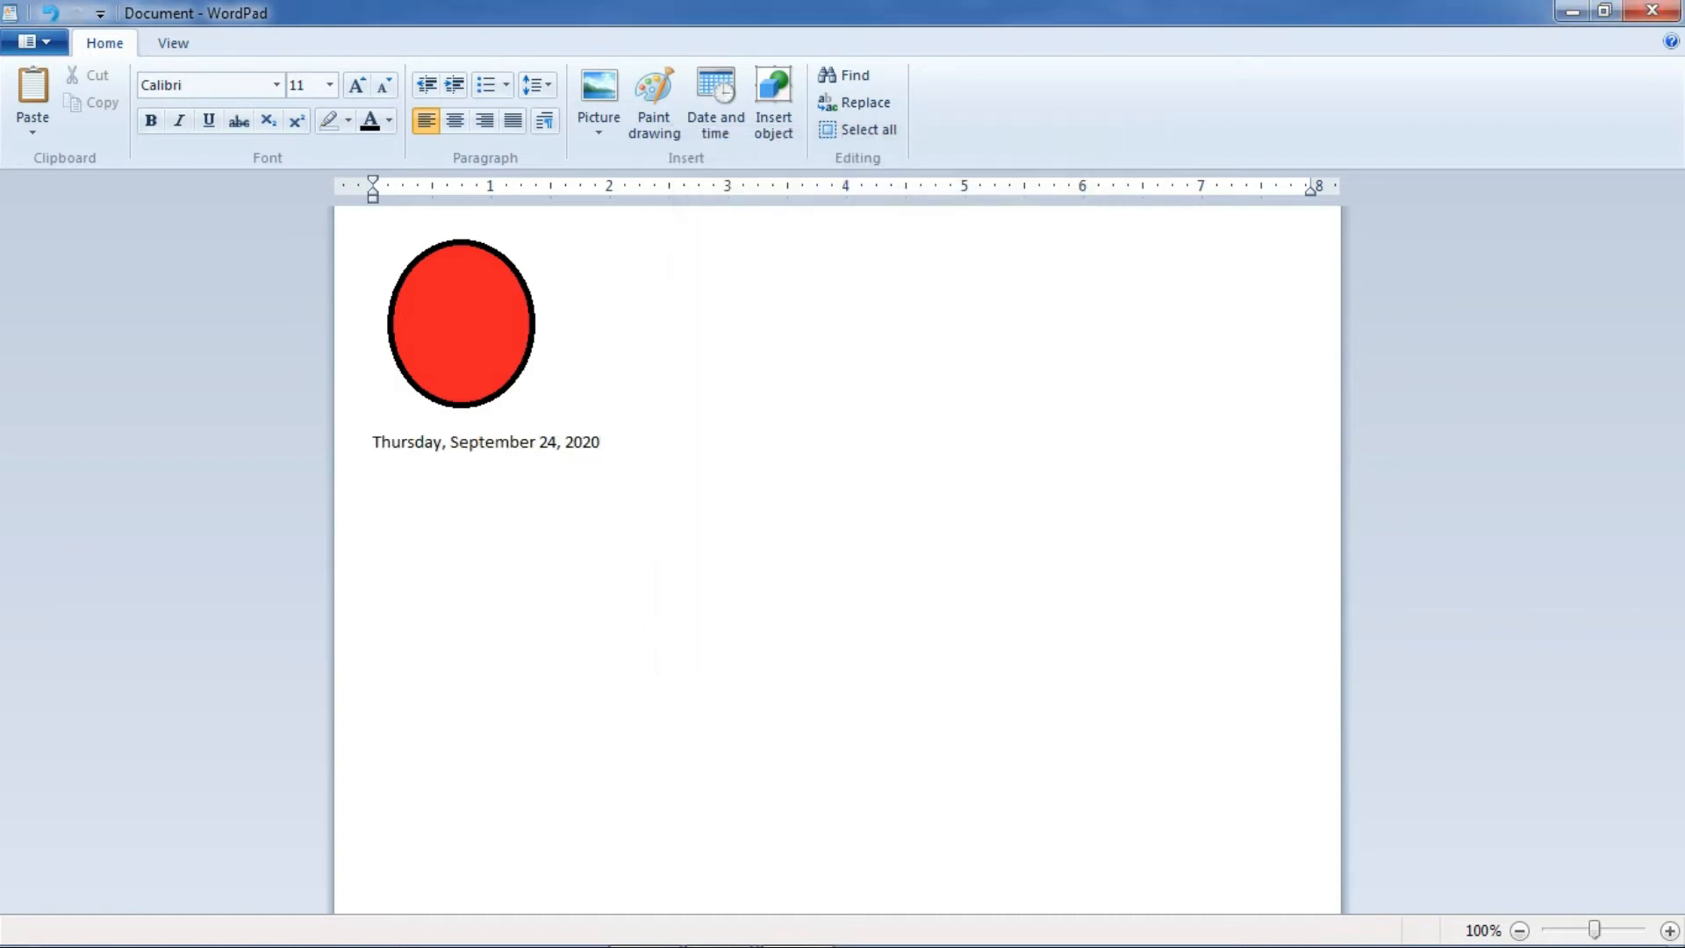
Insert the date again below the first one in the format 24 September, 2020
{"action": "left_click", "coordinate": [698, 139]}
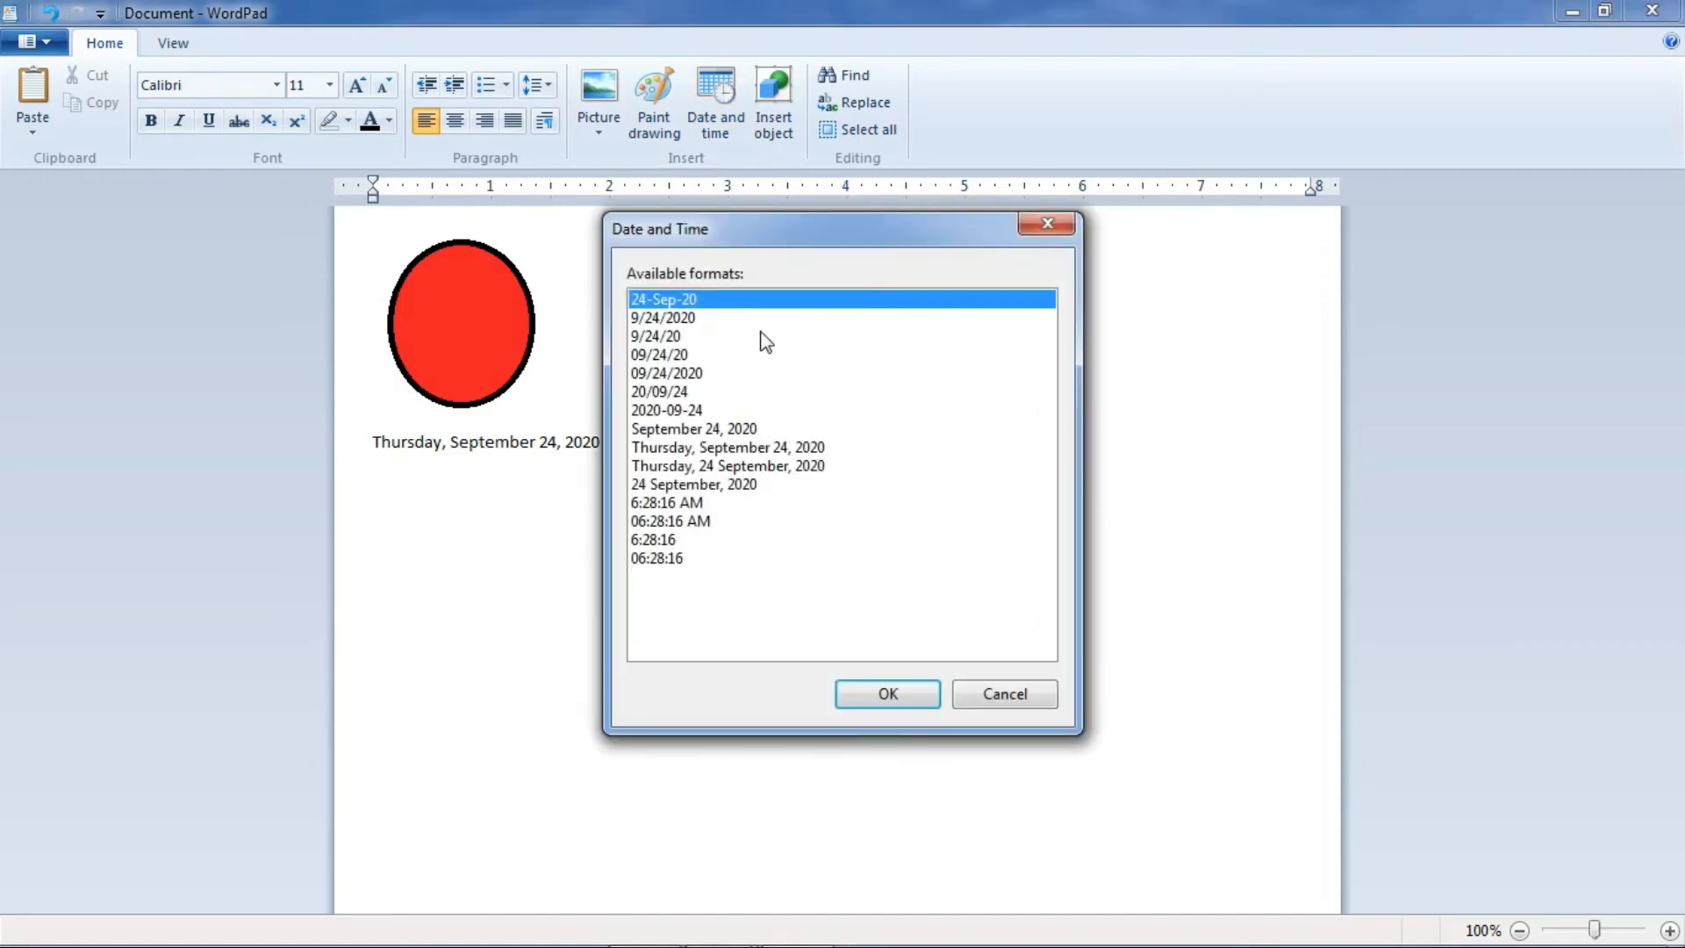
{"action": "left_click", "coordinate": [766, 466]}
{"action": "left_click", "coordinate": [758, 485]}
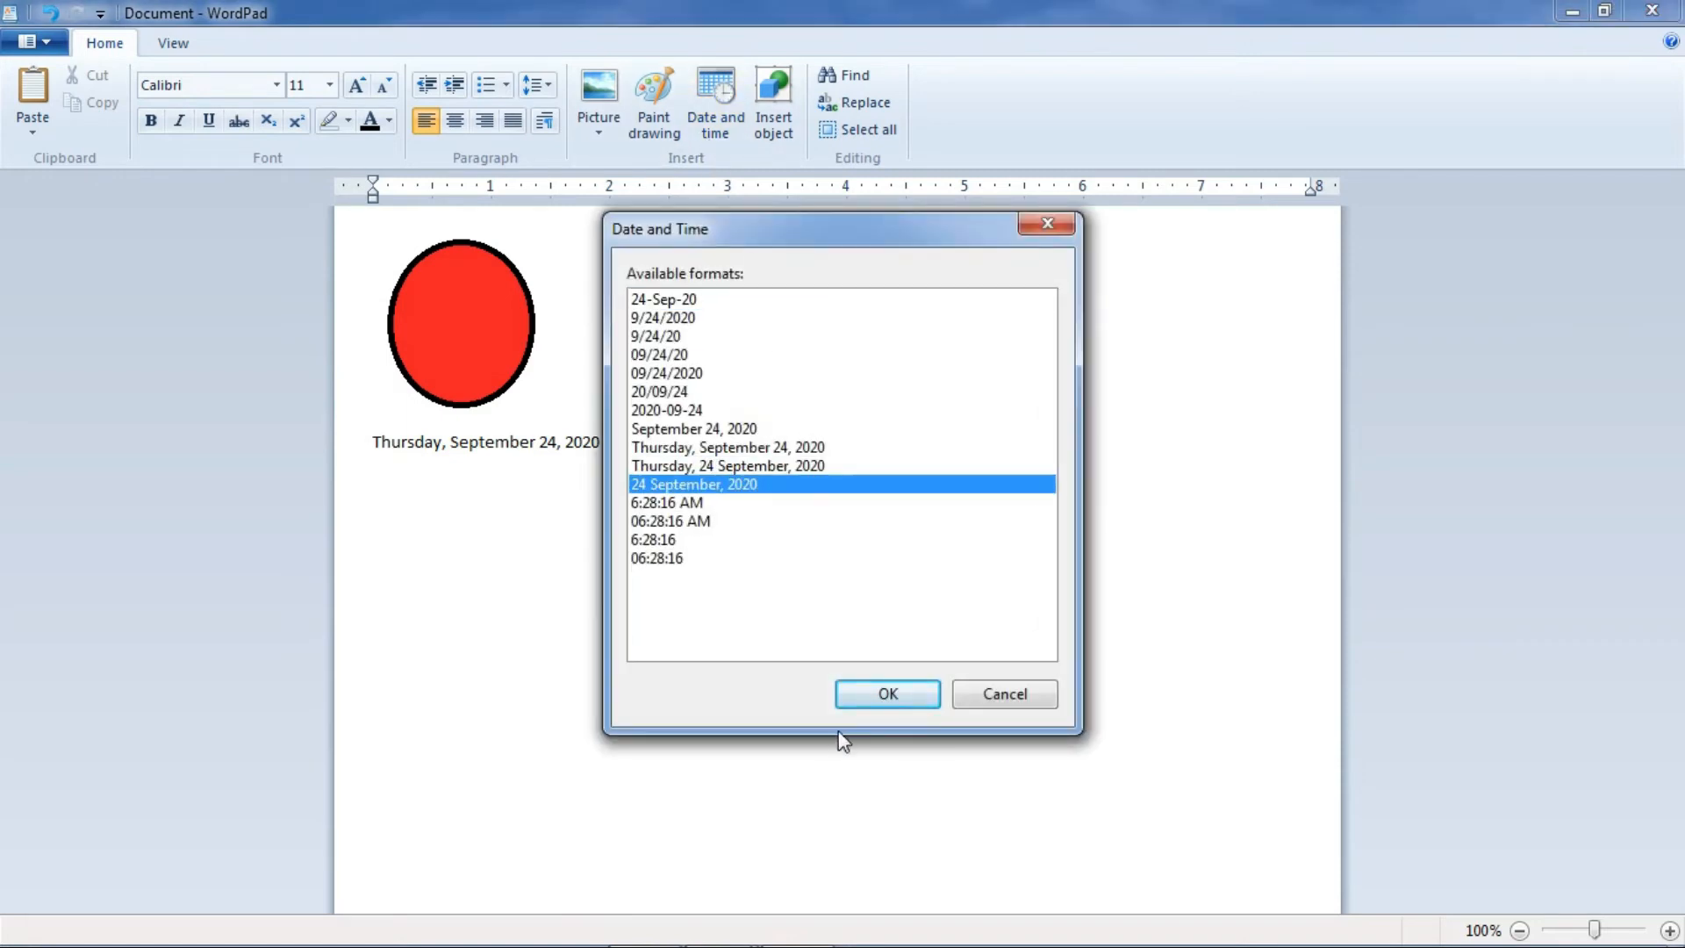
{"action": "left_click", "coordinate": [882, 694]}
Enlarge both date lines to font size 22 and start a new line below them
{"action": "left_click_drag", "start_coordinate": [603, 522], "coordinate": [439, 443]}
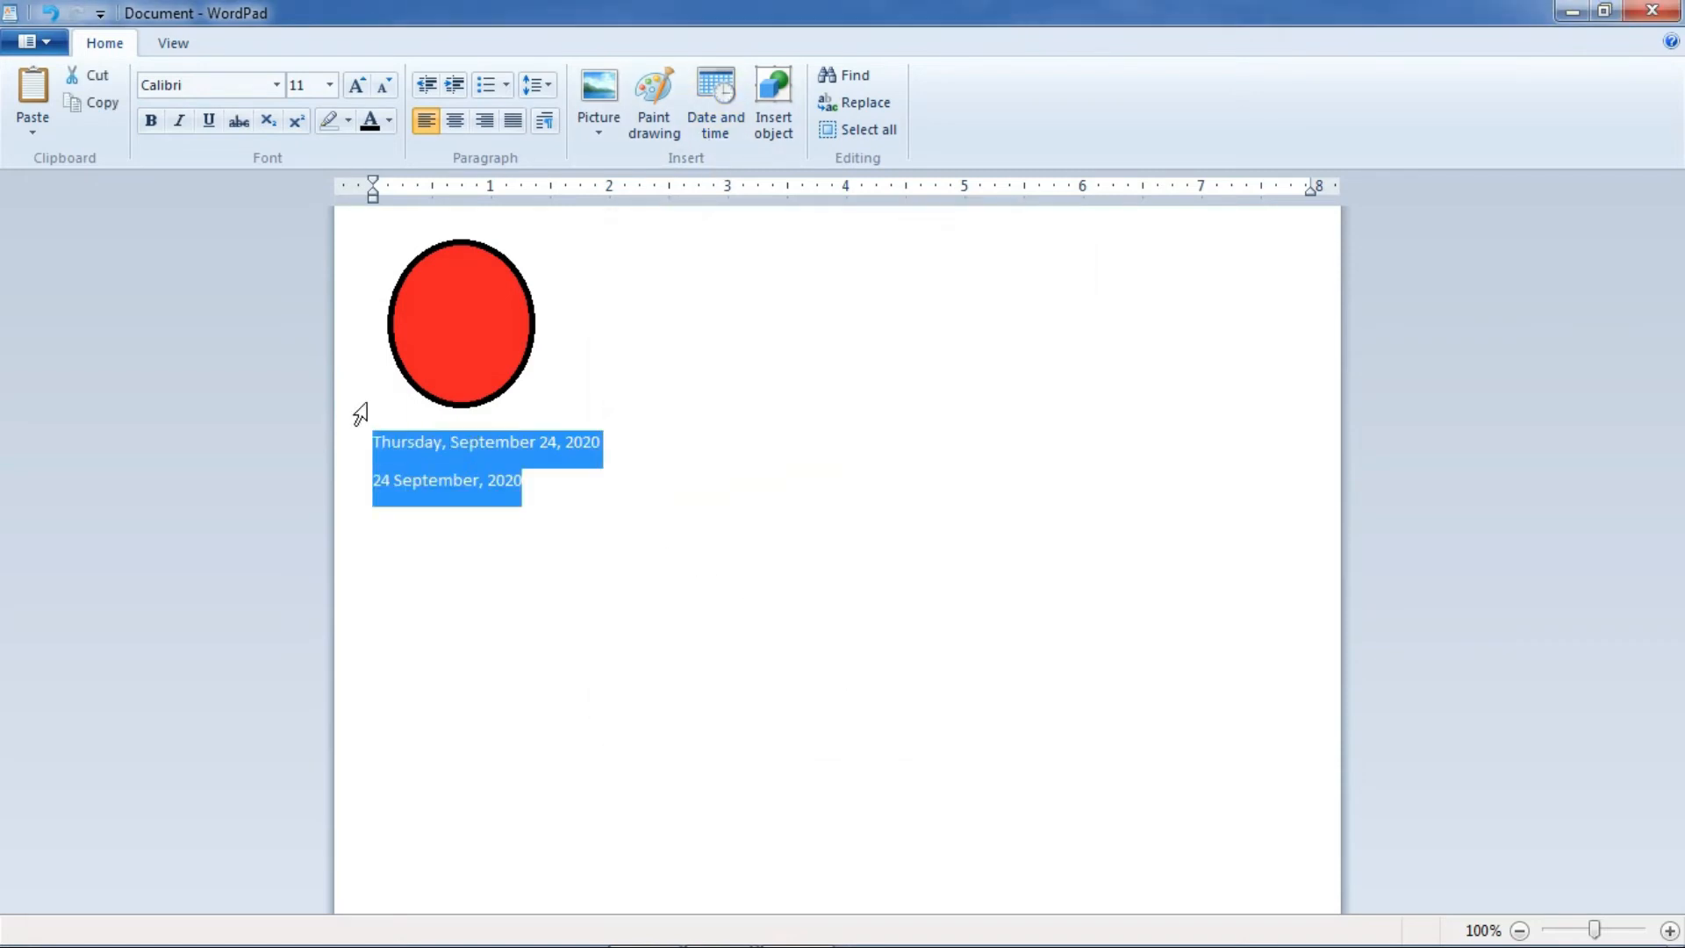
{"action": "left_click", "coordinate": [356, 84]}
{"action": "left_click", "coordinate": [357, 85]}
{"action": "left_click", "coordinate": [357, 84]}
{"action": "left_click", "coordinate": [357, 84]}
{"action": "left_click", "coordinate": [356, 84]}
{"action": "left_click", "coordinate": [356, 85]}
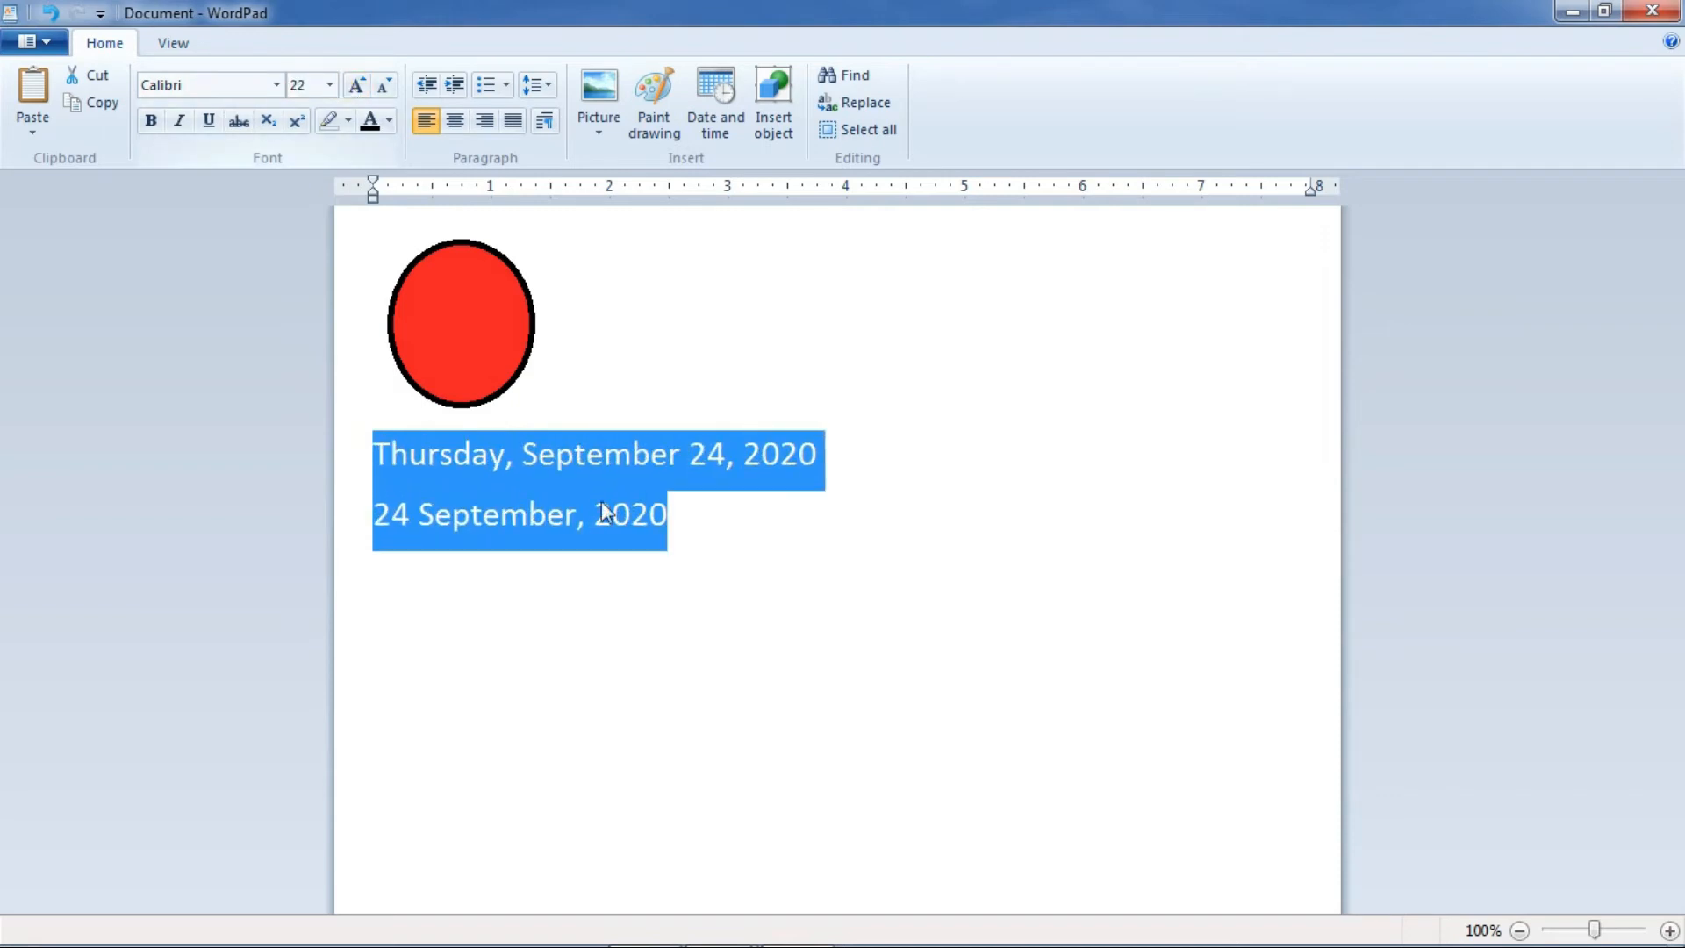
{"action": "left_click", "coordinate": [690, 544]}
{"action": "key", "text": "Return"}
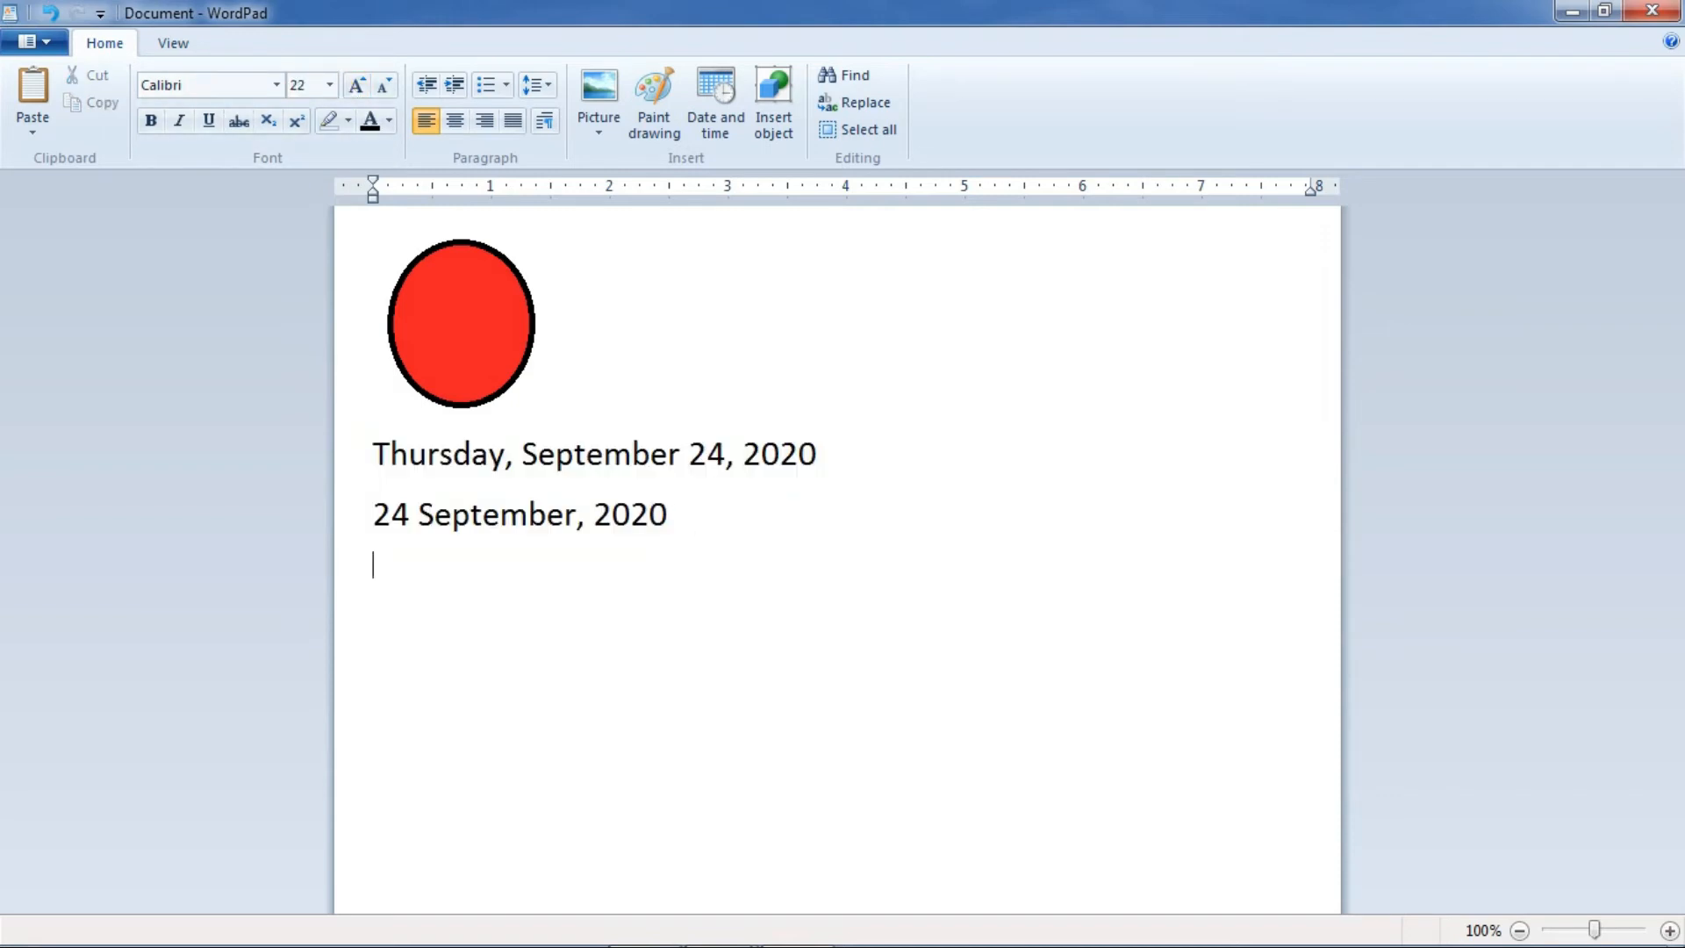
Insert the date on two successive lines in the formats 9/24/20 and 24-Sep-20, and start a new line below
{"action": "left_click", "coordinate": [715, 92]}
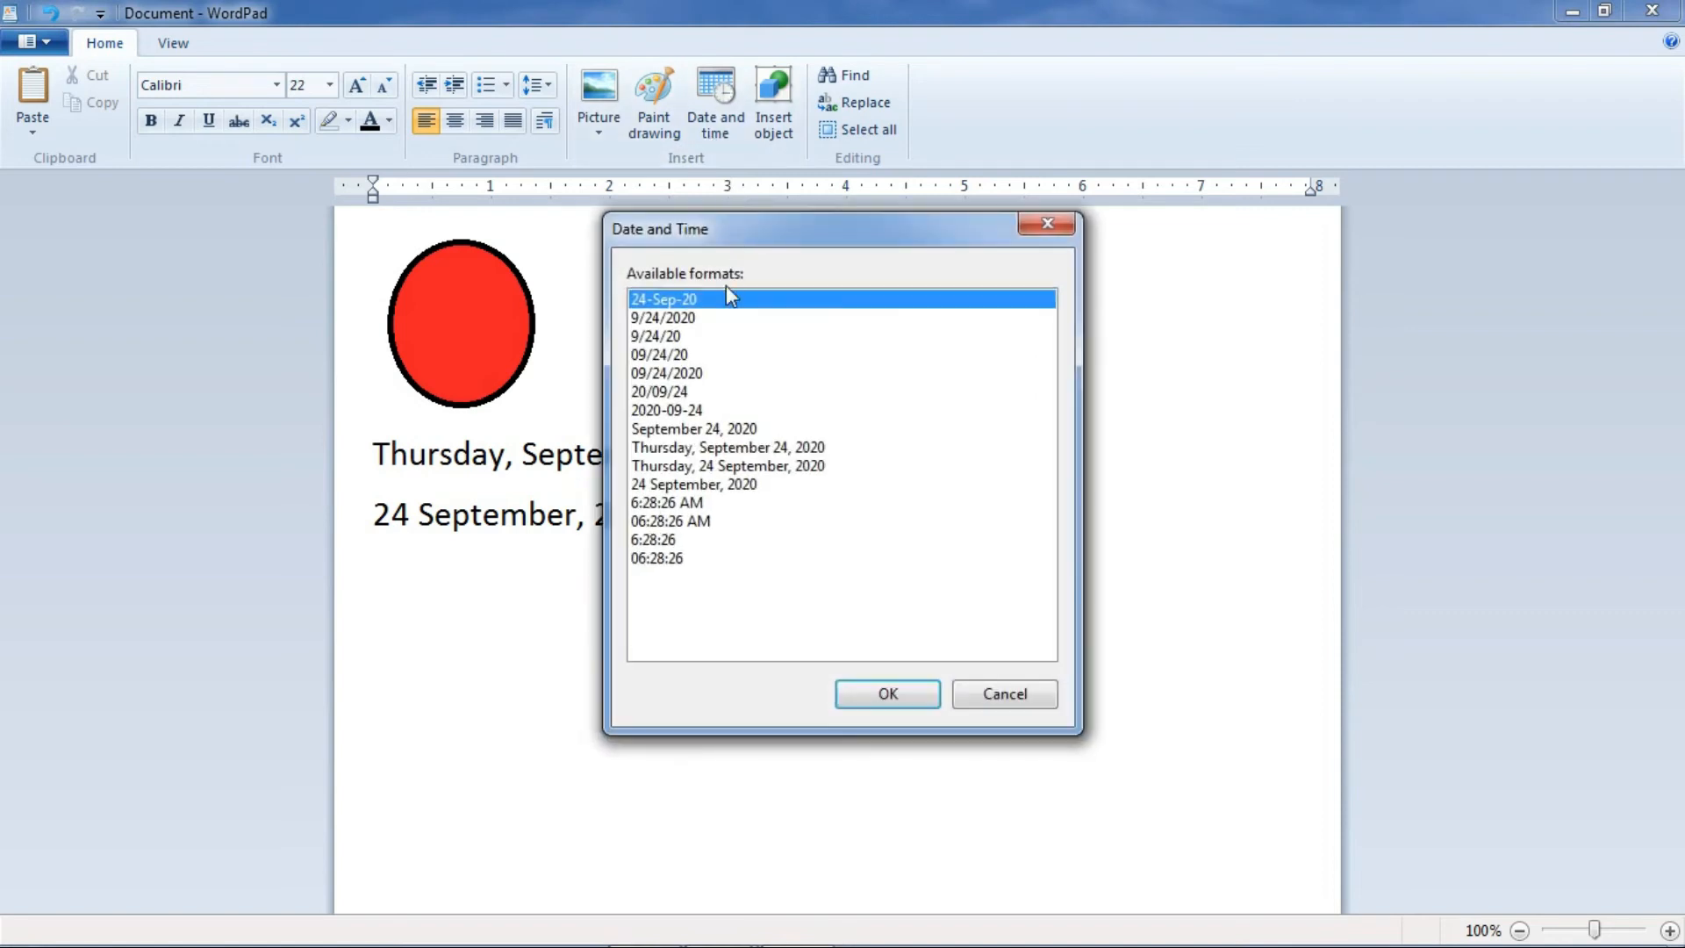
{"action": "left_click", "coordinate": [707, 337]}
{"action": "left_click", "coordinate": [888, 693]}
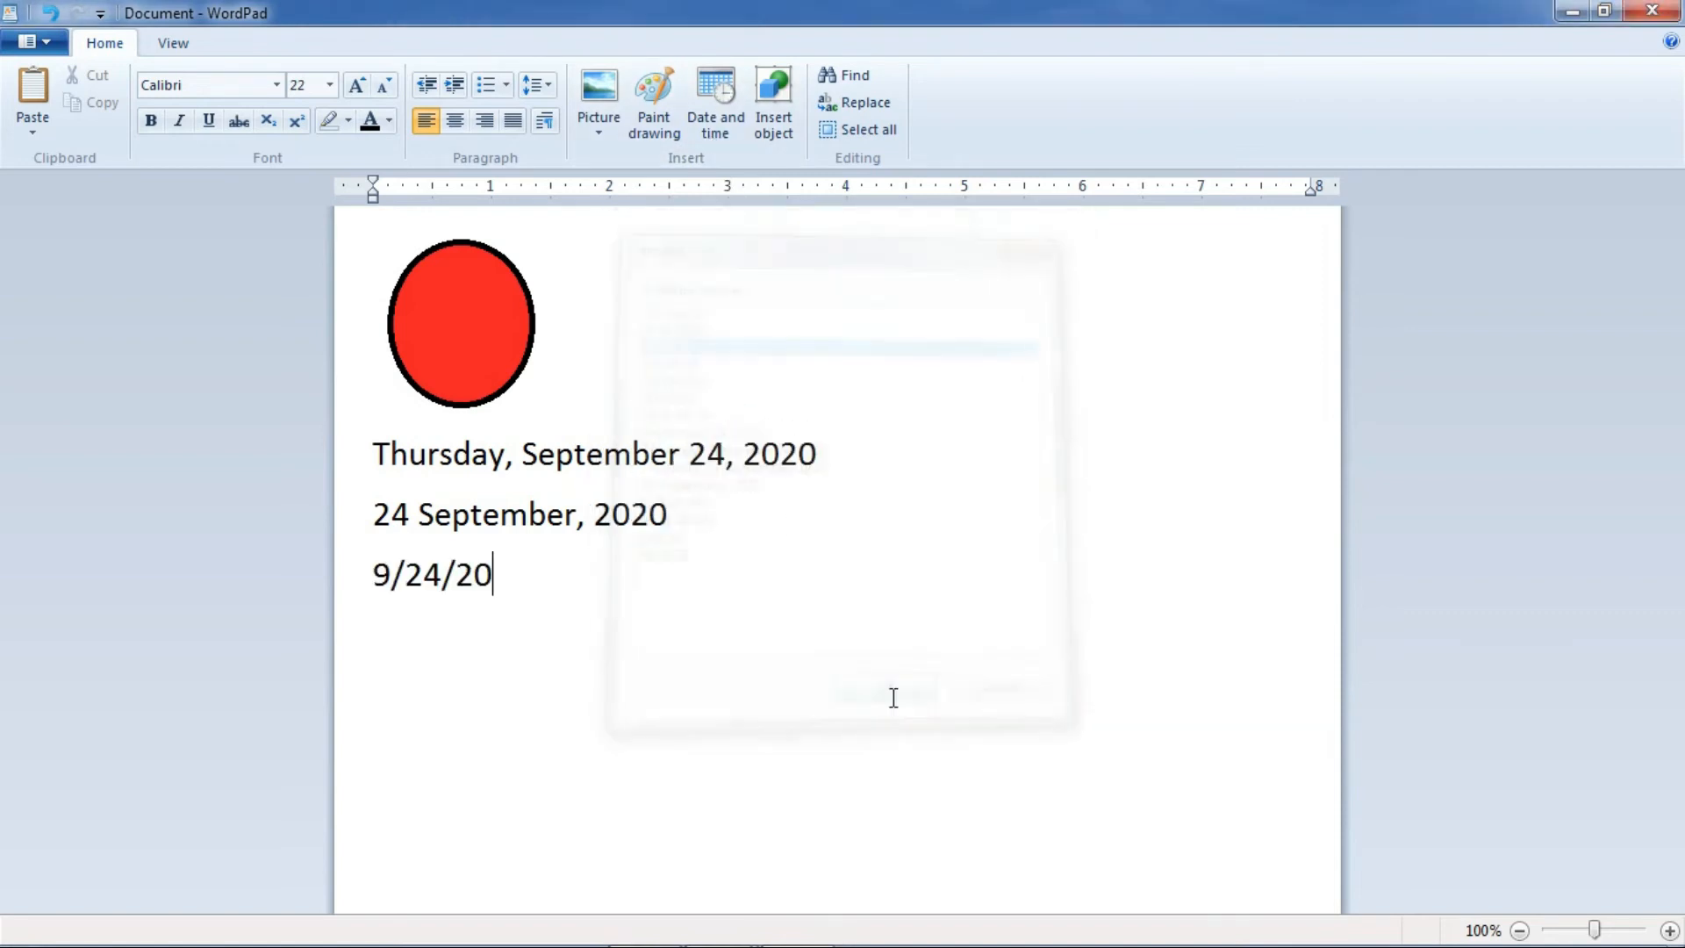
{"action": "key", "text": "Return"}
{"action": "left_click", "coordinate": [716, 123]}
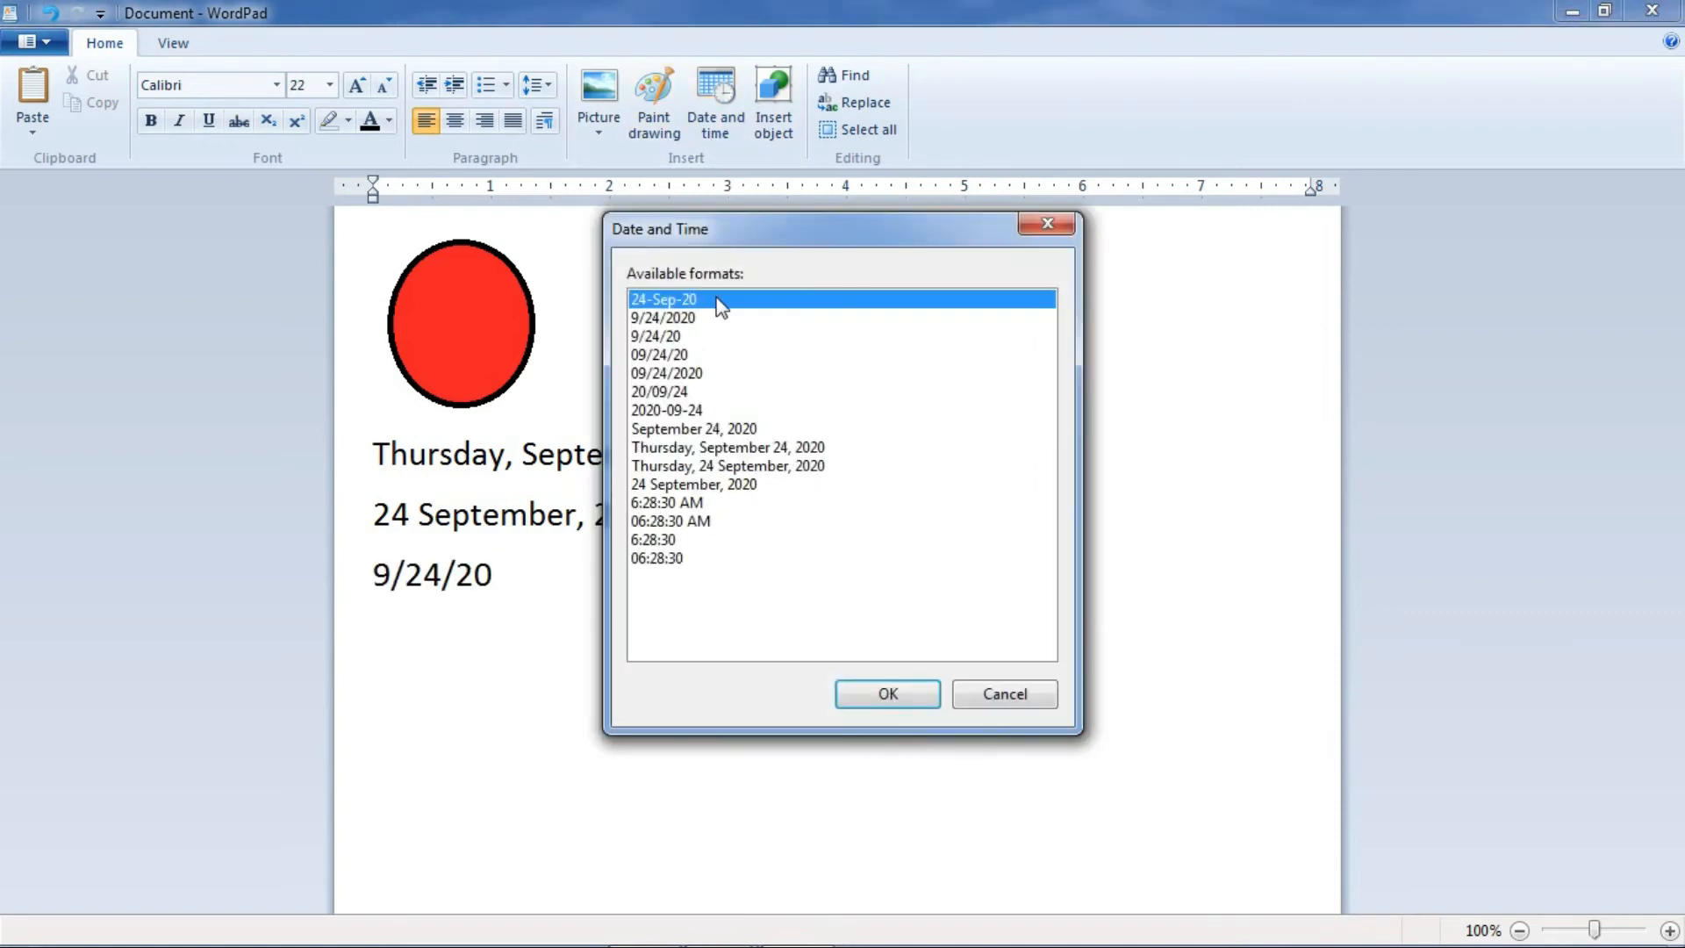
{"action": "left_click", "coordinate": [888, 693]}
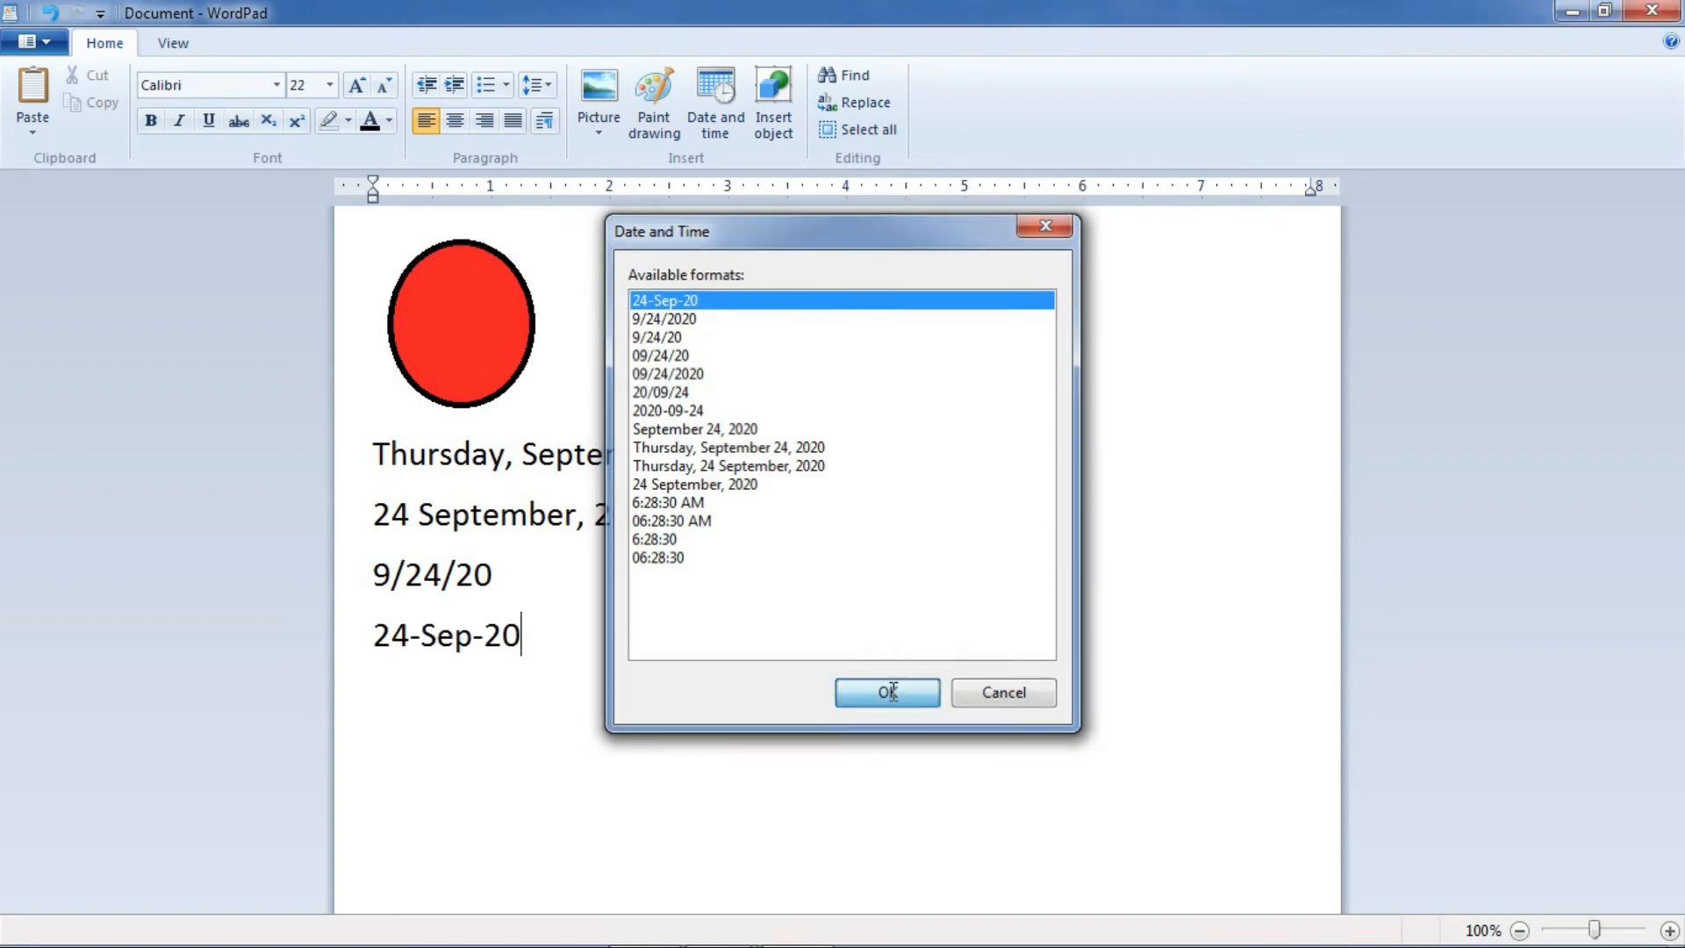
{"action": "key", "text": "Return"}
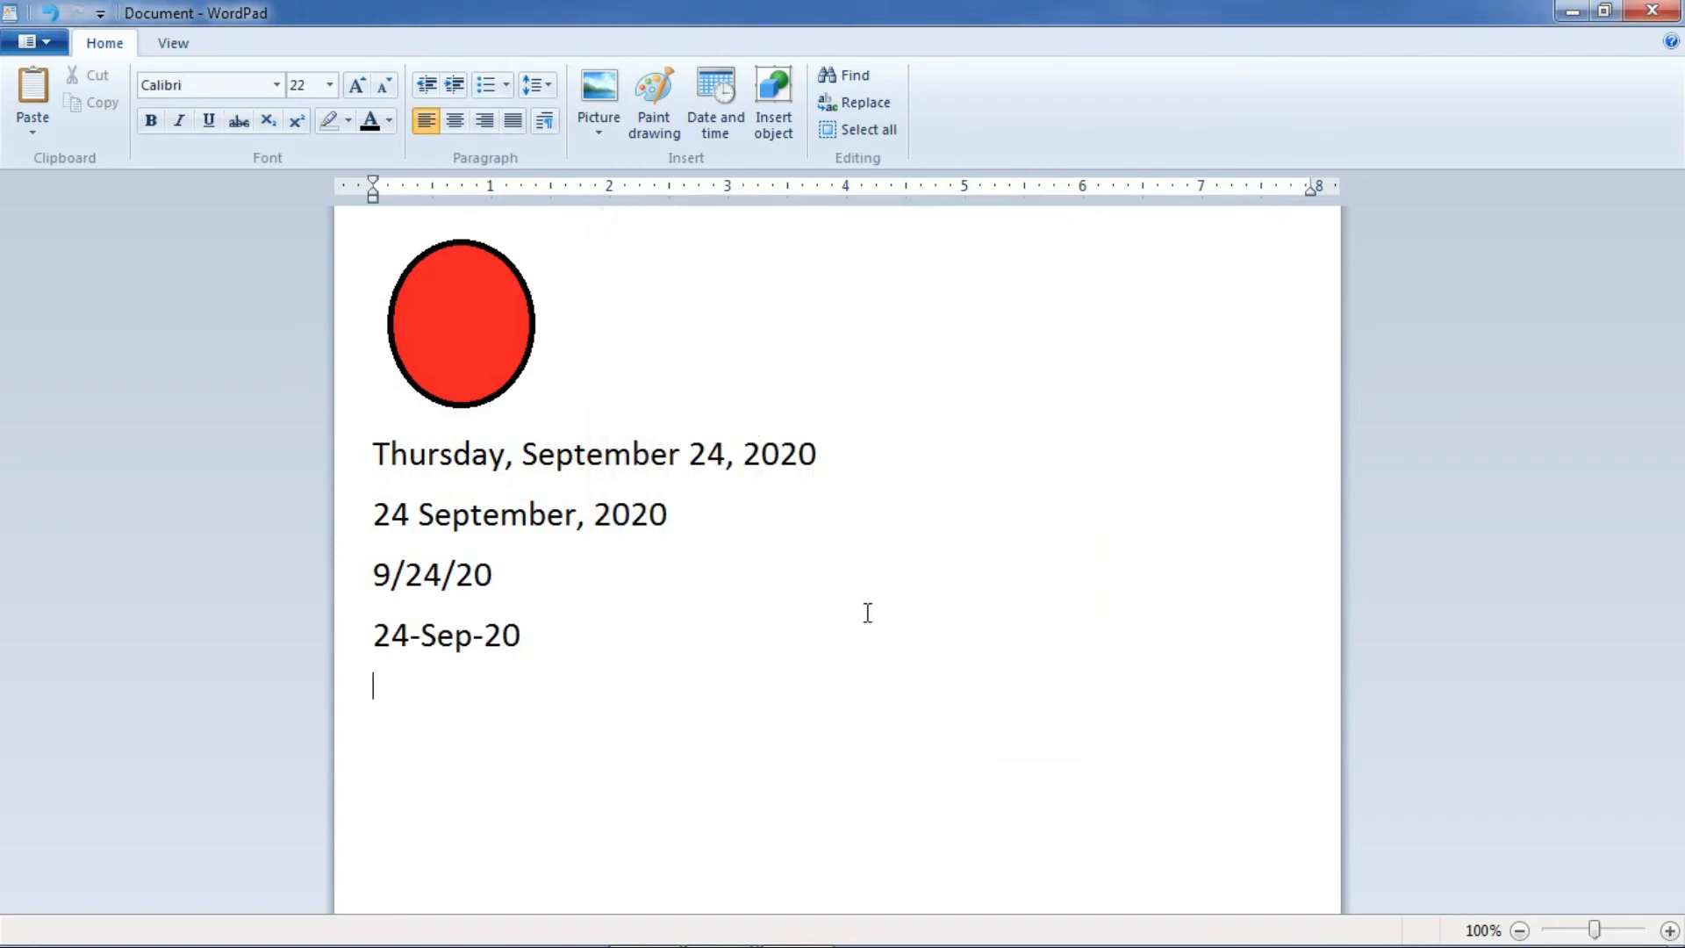
Insert the current time on two successive lines as 6:28:34 AM and 06:28:40, and start a new line below
{"action": "left_click", "coordinate": [707, 128]}
{"action": "left_click", "coordinate": [686, 544]}
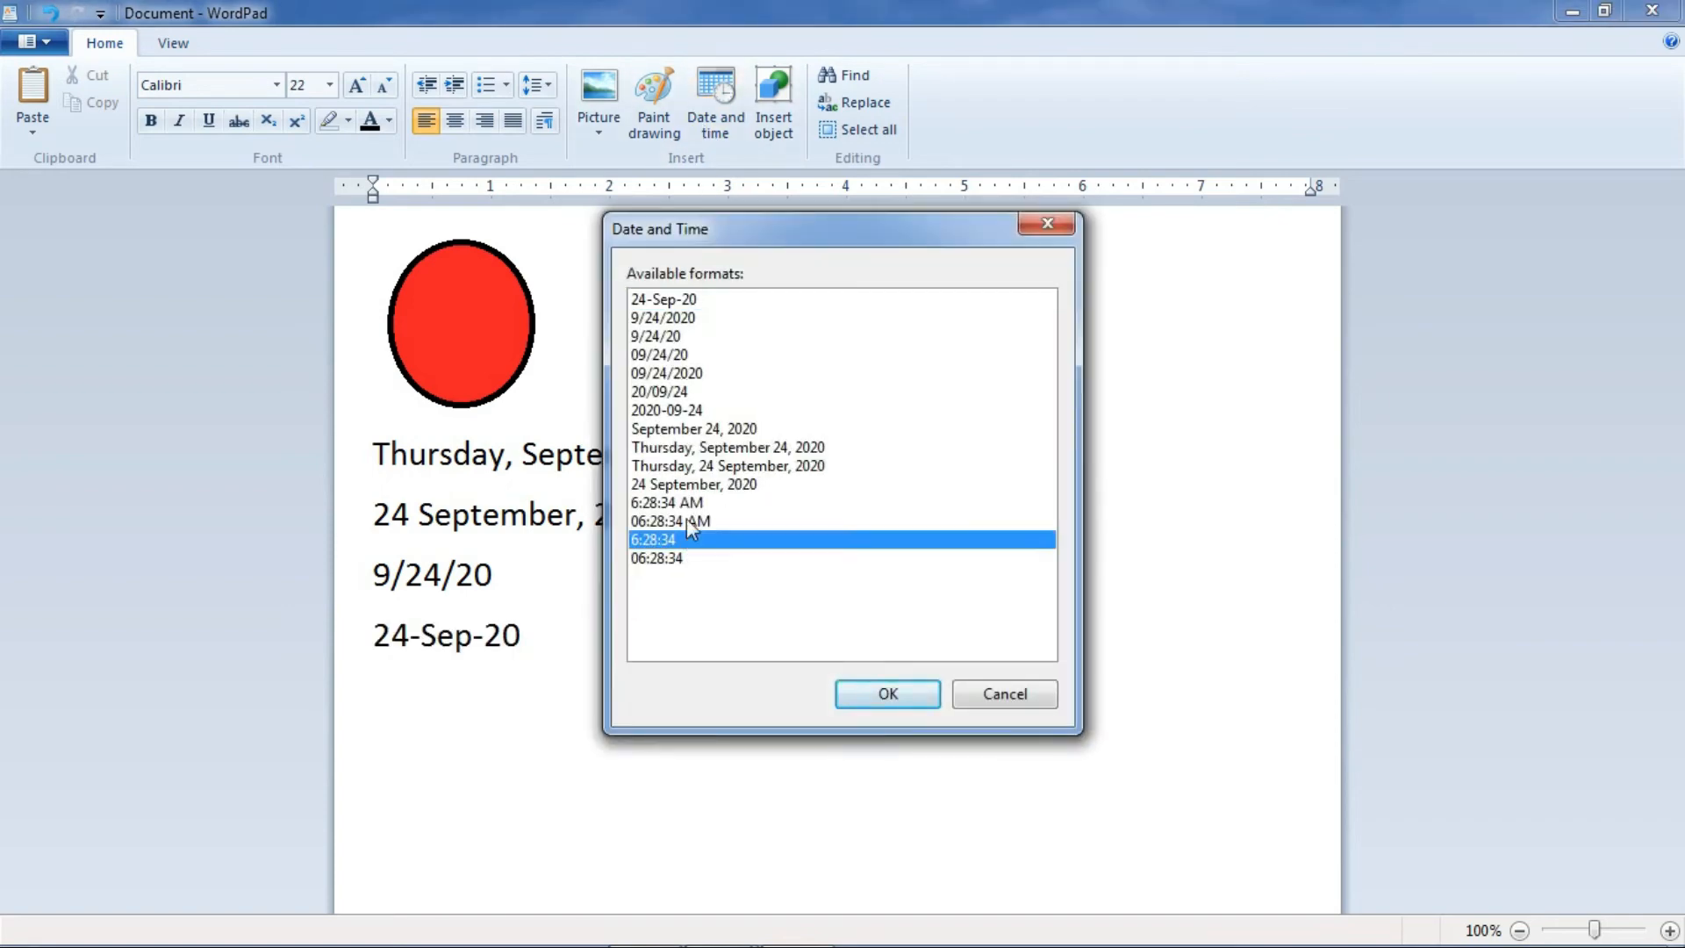
{"action": "left_click", "coordinate": [688, 505]}
{"action": "left_click", "coordinate": [851, 691]}
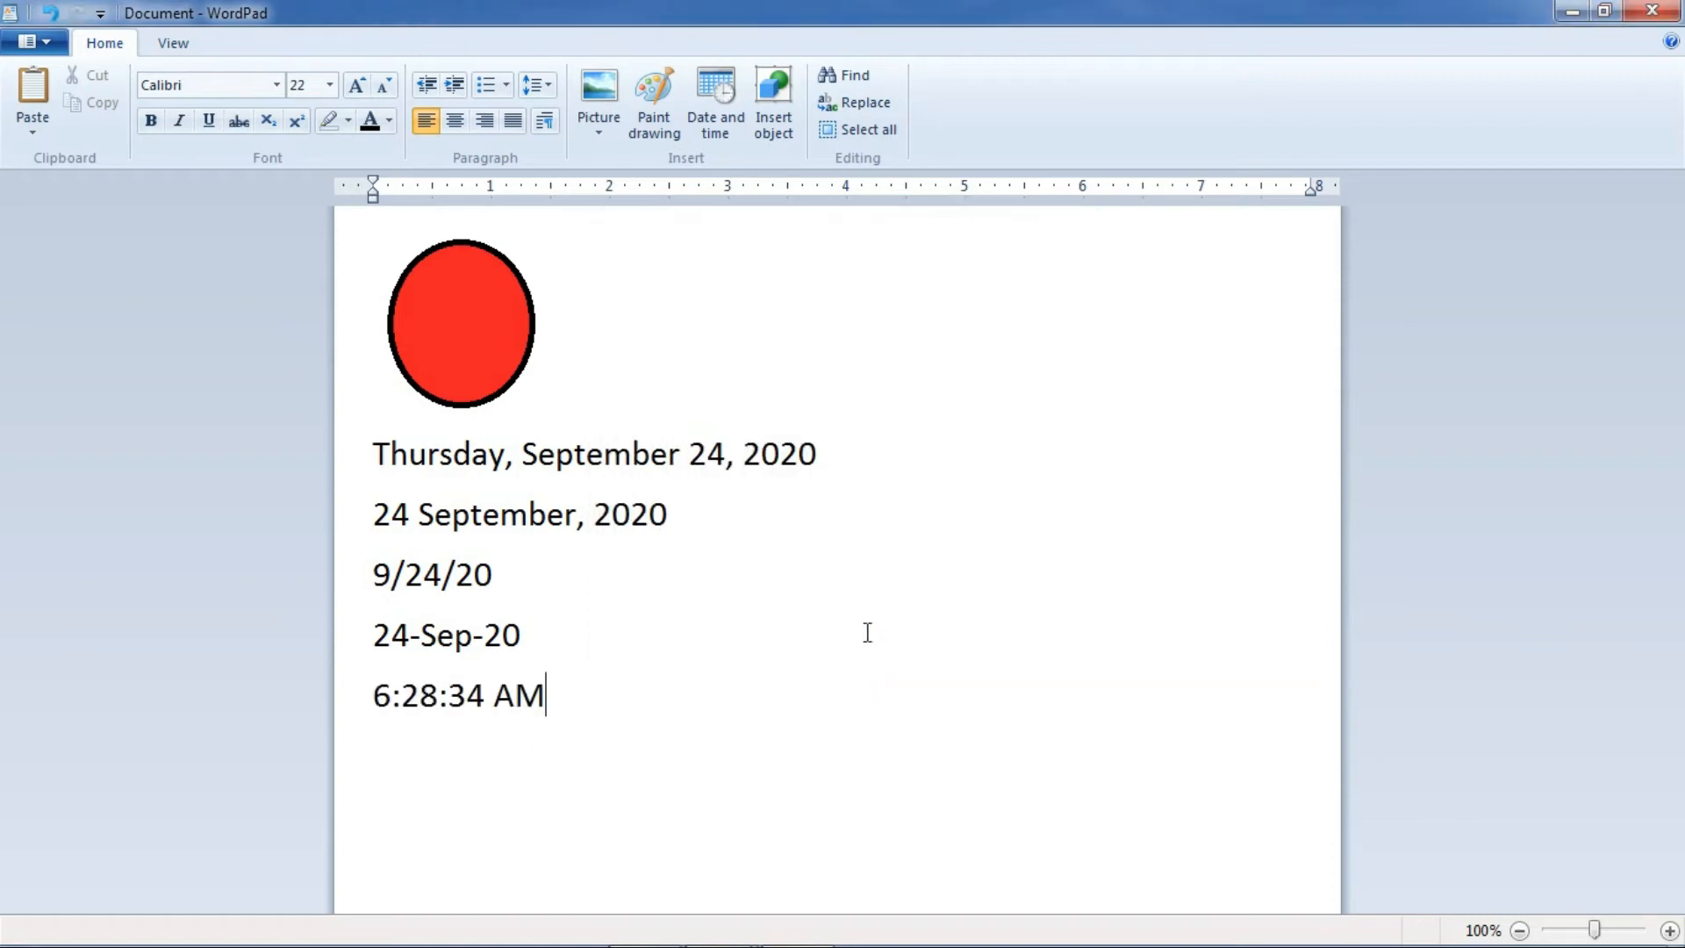
{"action": "key", "text": "Return"}
{"action": "left_click", "coordinate": [725, 126]}
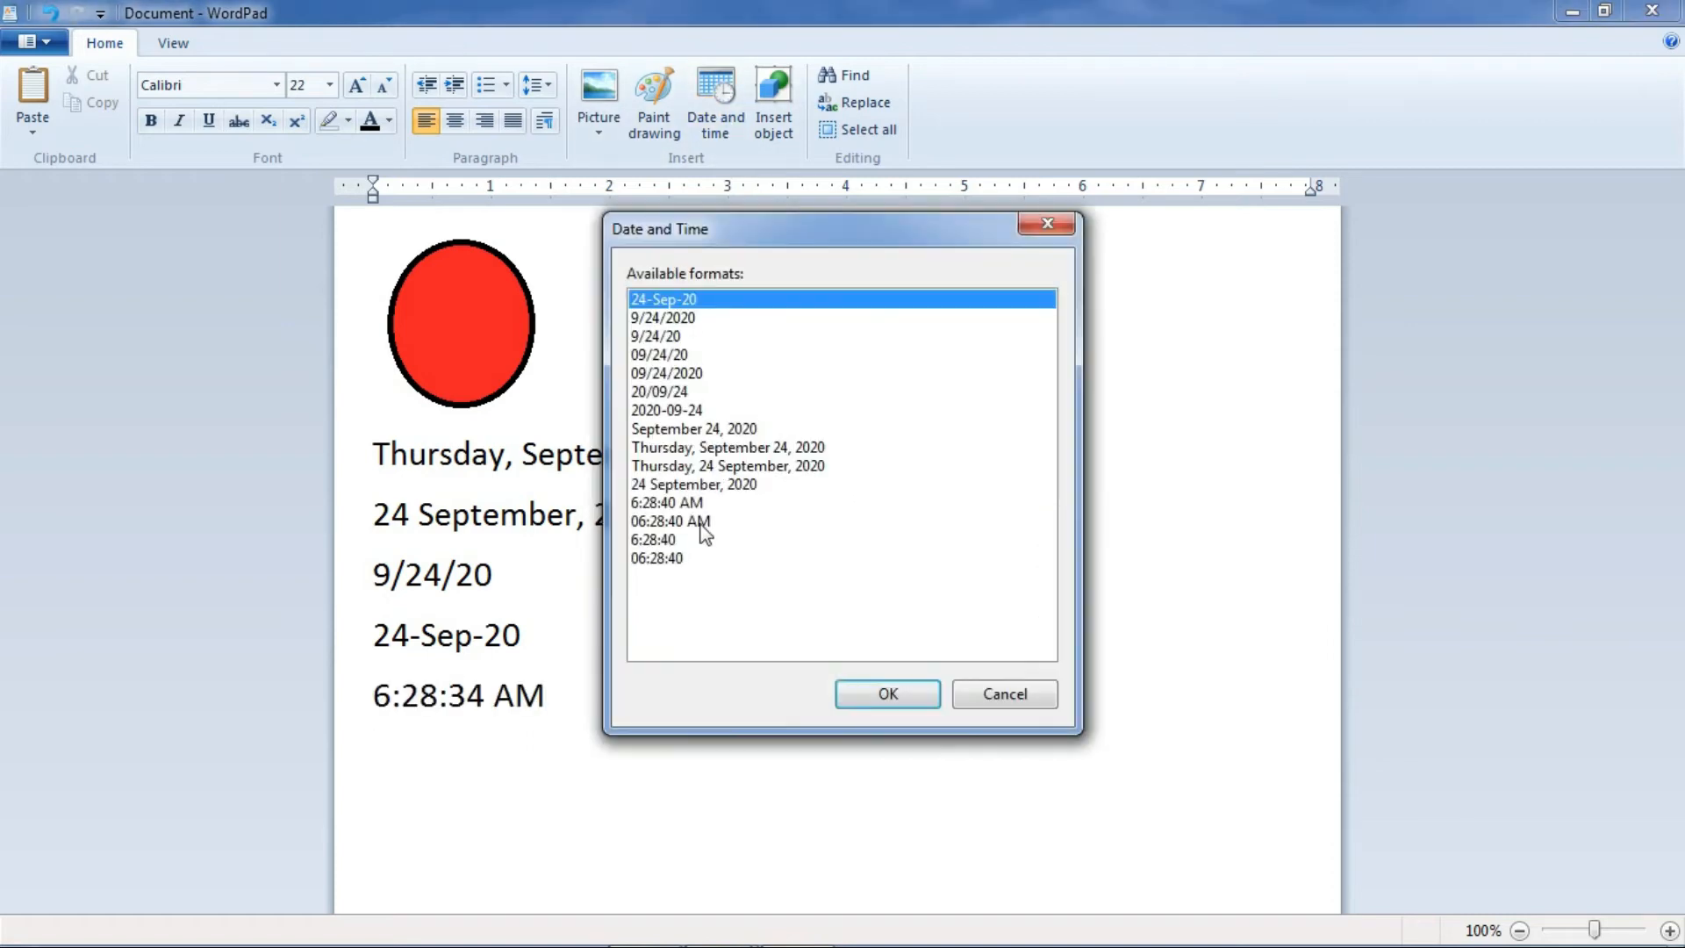
{"action": "left_click", "coordinate": [683, 556]}
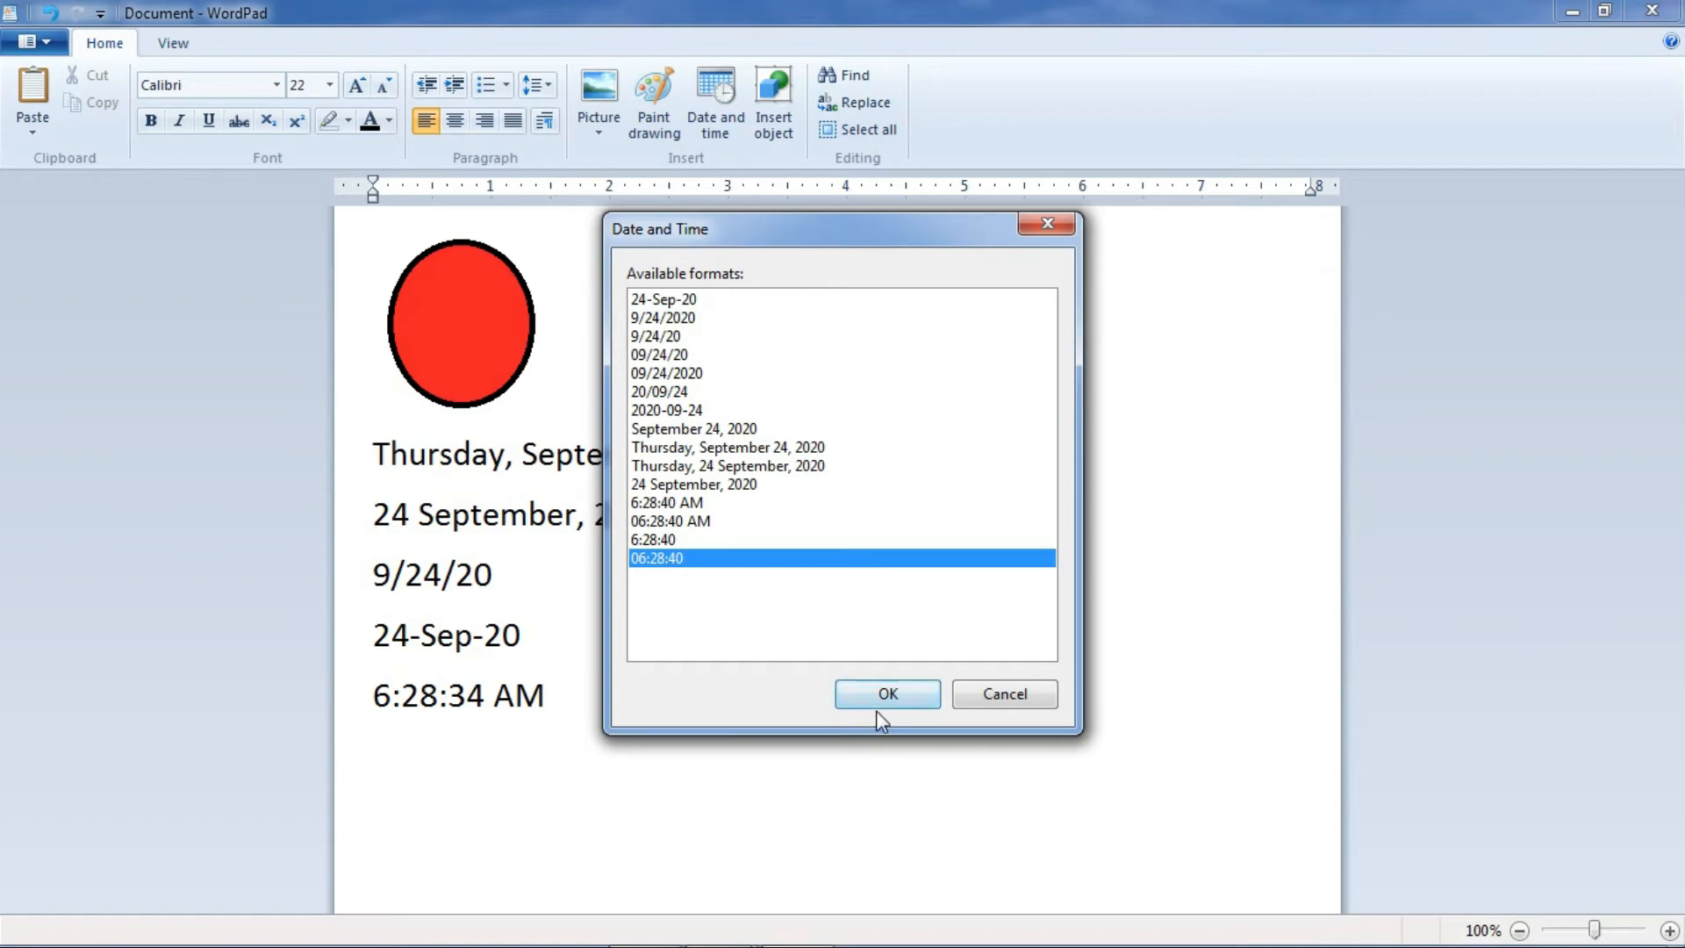
{"action": "left_click", "coordinate": [884, 679]}
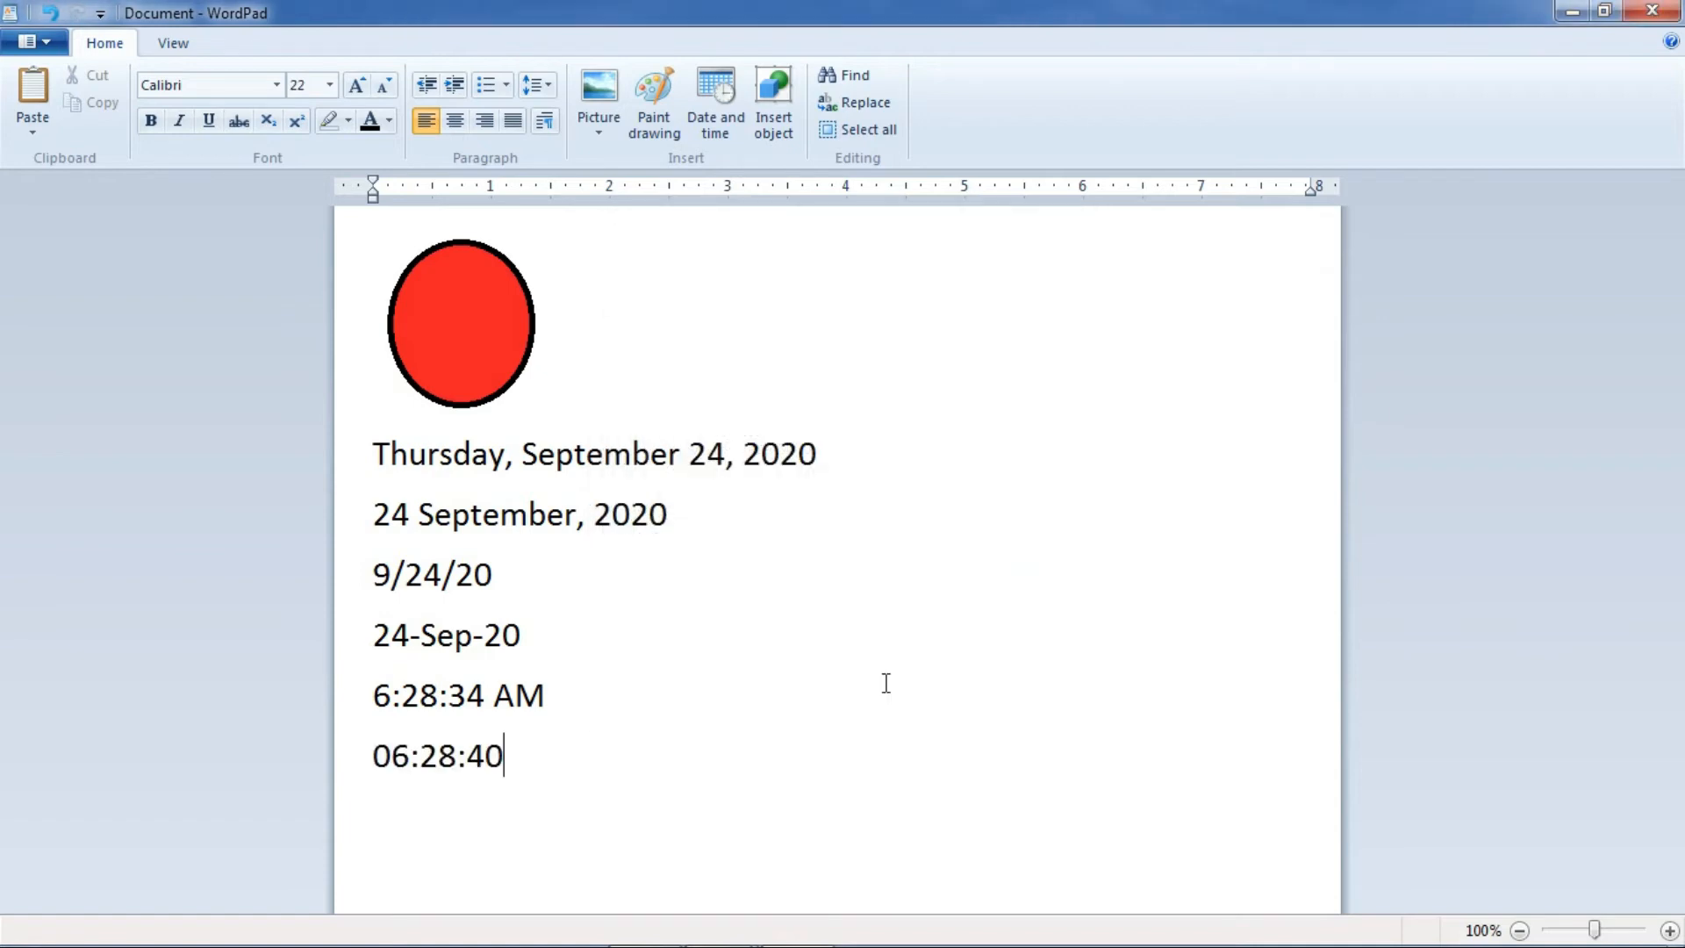
{"action": "key", "text": "Return"}
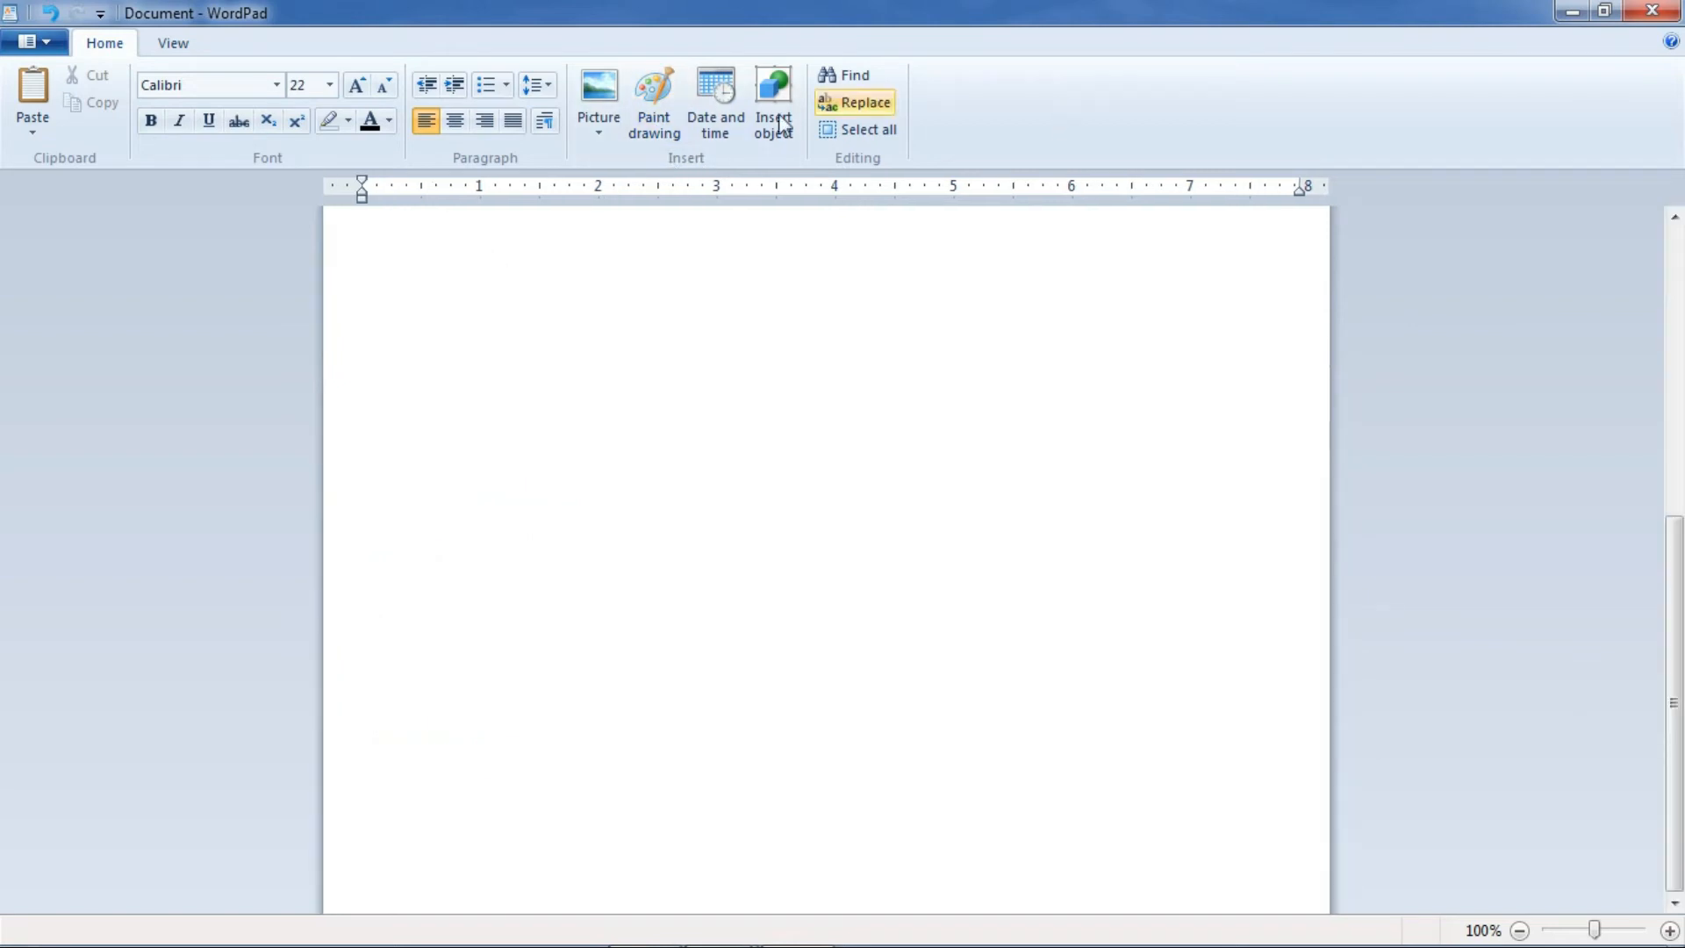
Insert a new Microsoft Excel Worksheet object below the time lines without displaying it as an icon
{"action": "left_click", "coordinate": [772, 127]}
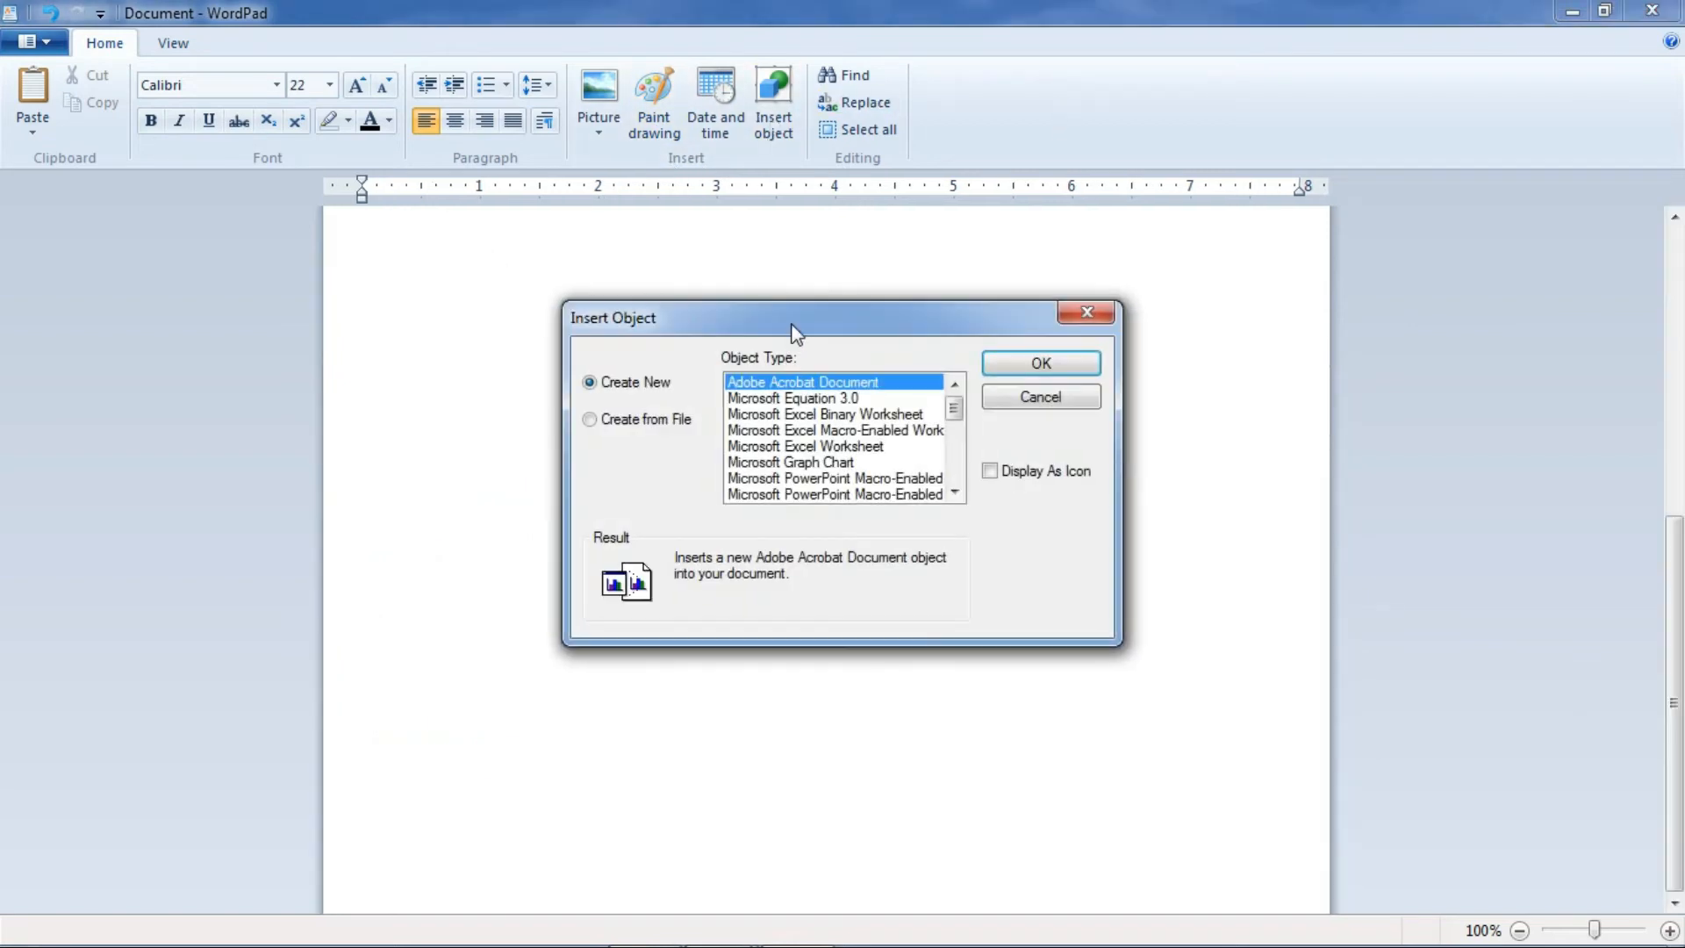
{"action": "left_click_drag", "start_coordinate": [792, 326], "coordinate": [885, 249]}
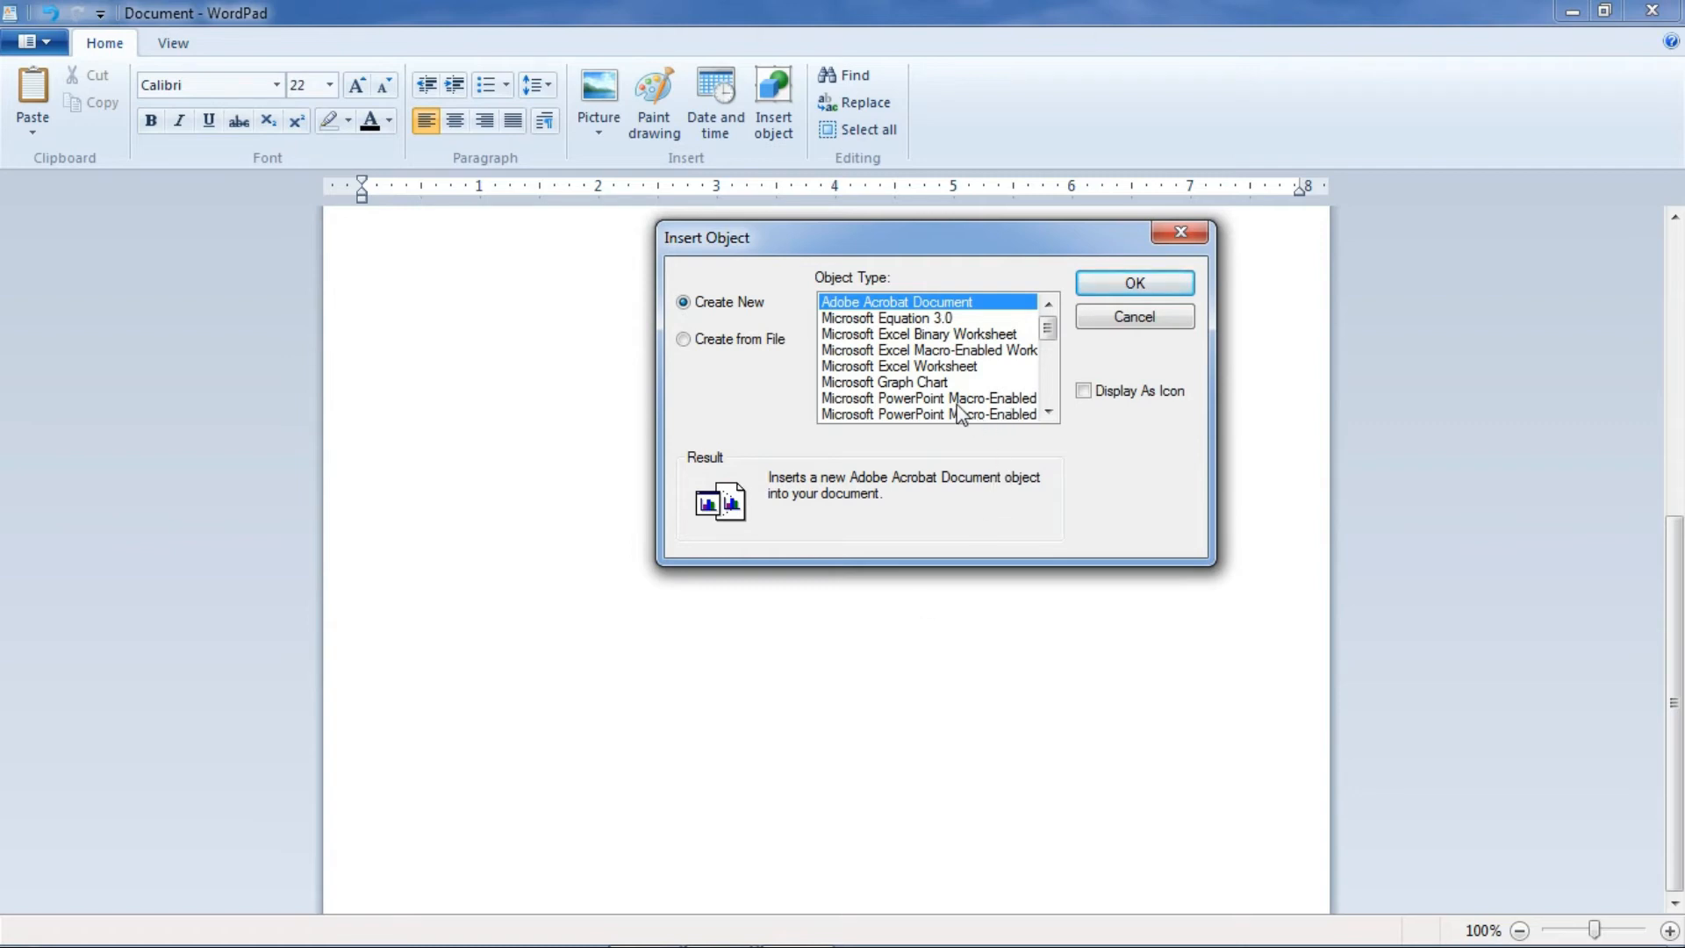
{"action": "left_click", "coordinate": [954, 368]}
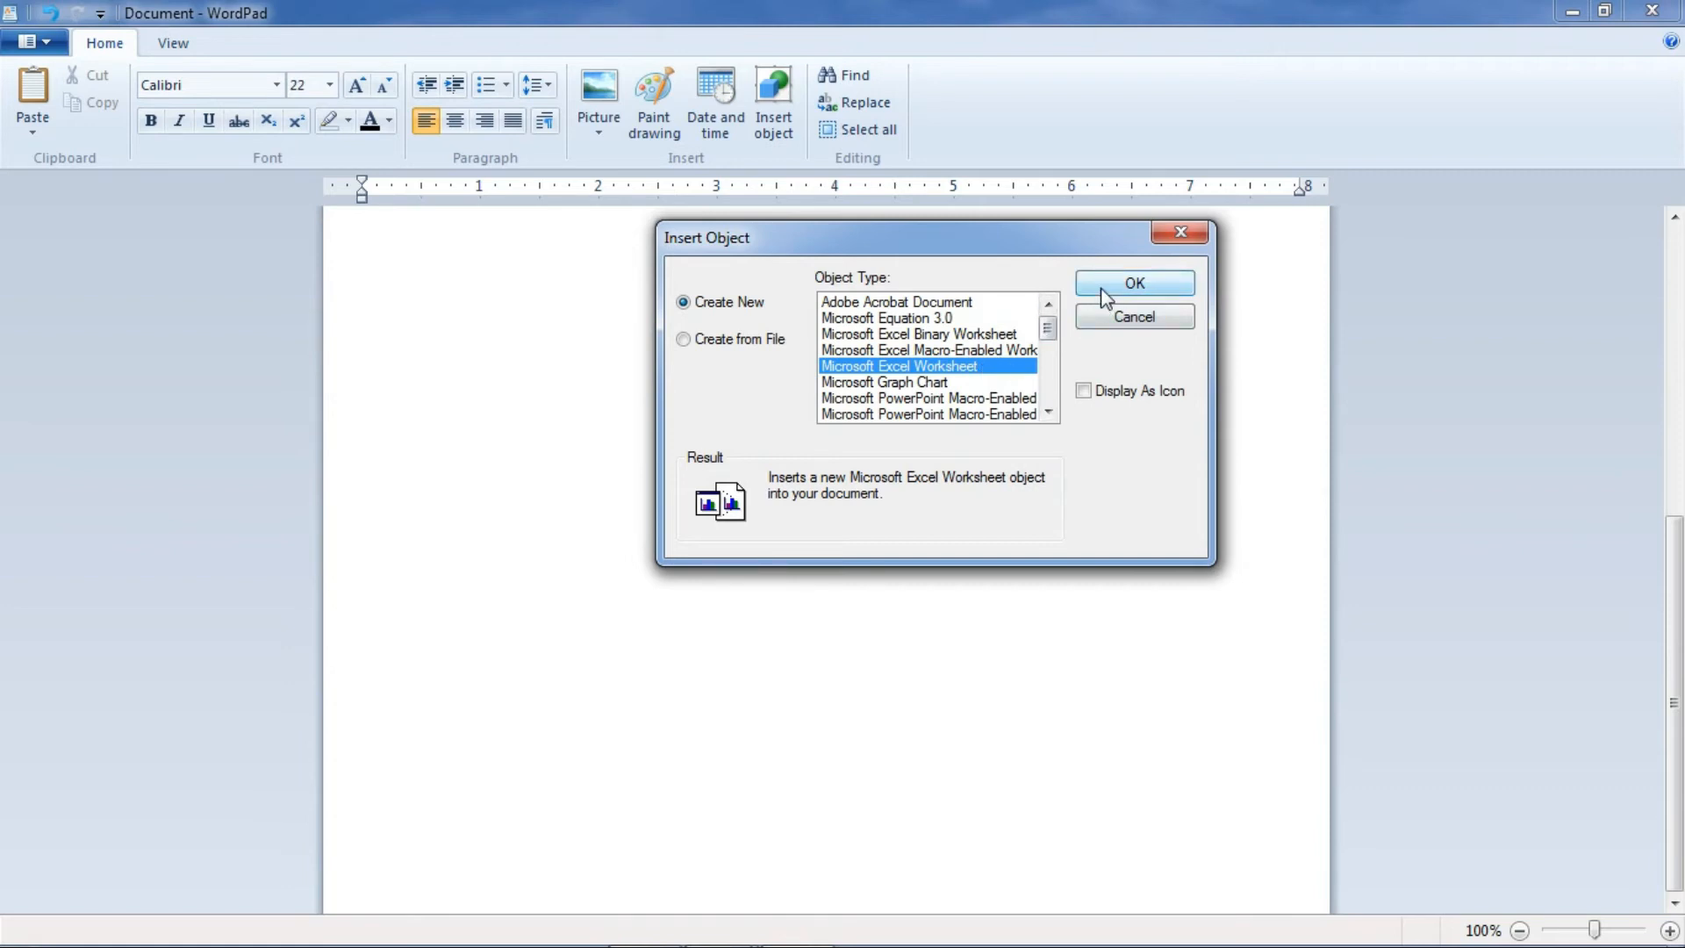
{"action": "left_click", "coordinate": [1089, 402]}
{"action": "left_click", "coordinate": [1085, 391]}
{"action": "left_click", "coordinate": [1126, 282]}
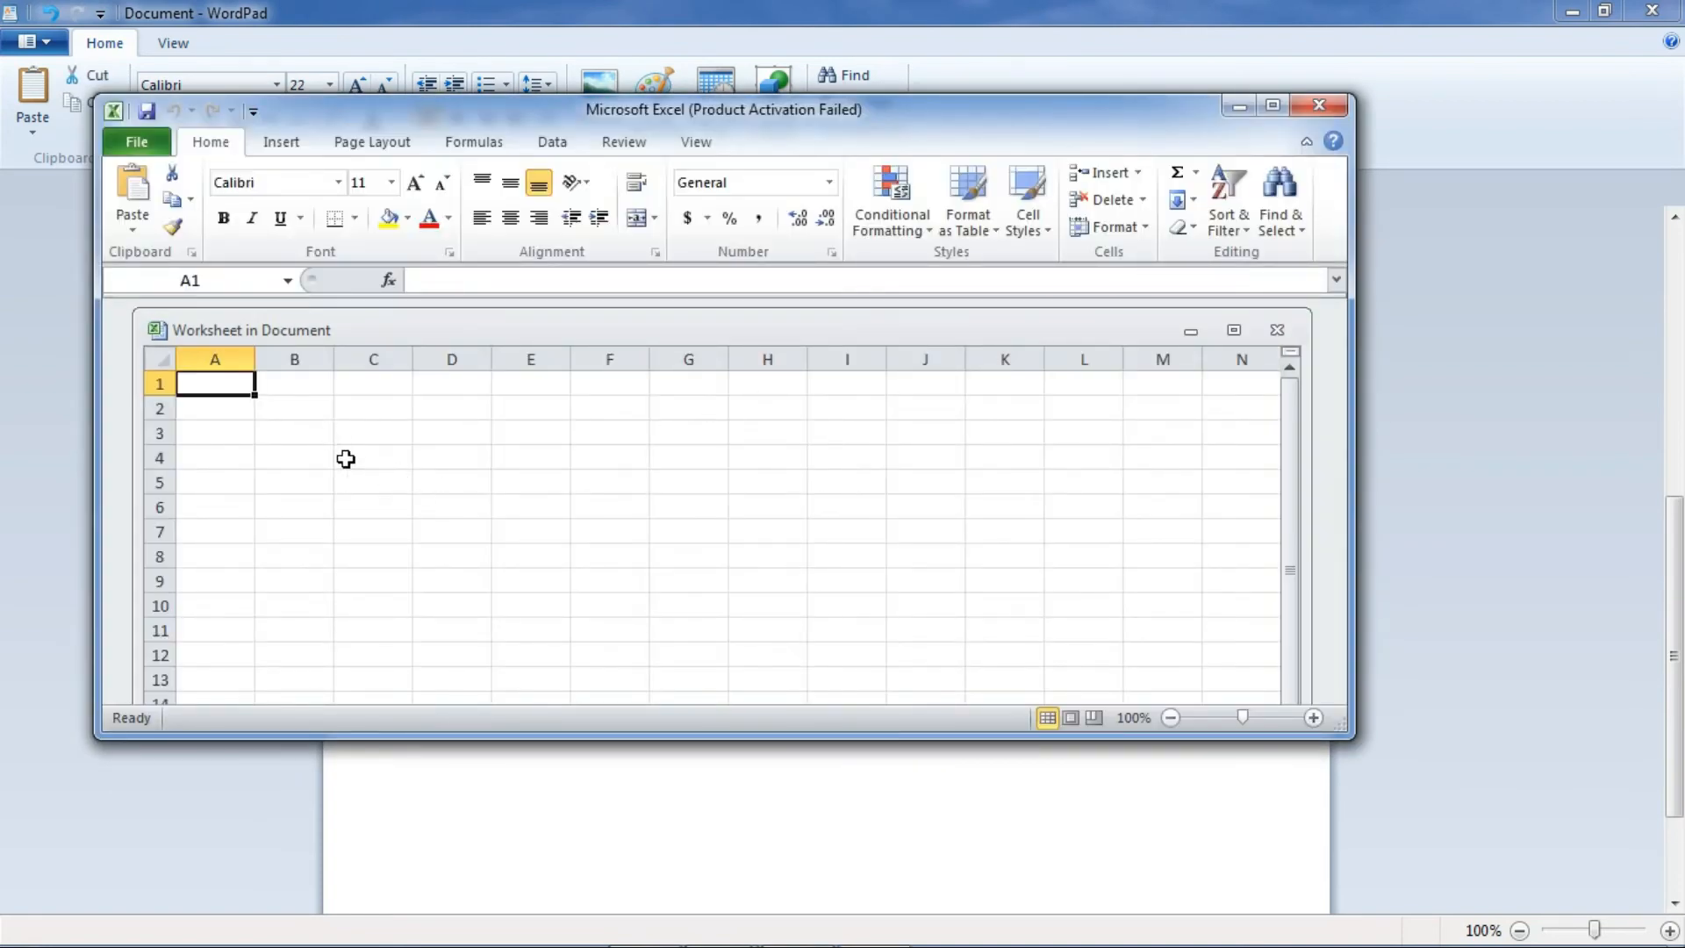
Select cells B3:J10 in the embedded worksheet, exit back to the document and deselect the inserted grid
{"action": "left_click_drag", "start_coordinate": [327, 435], "coordinate": [941, 617]}
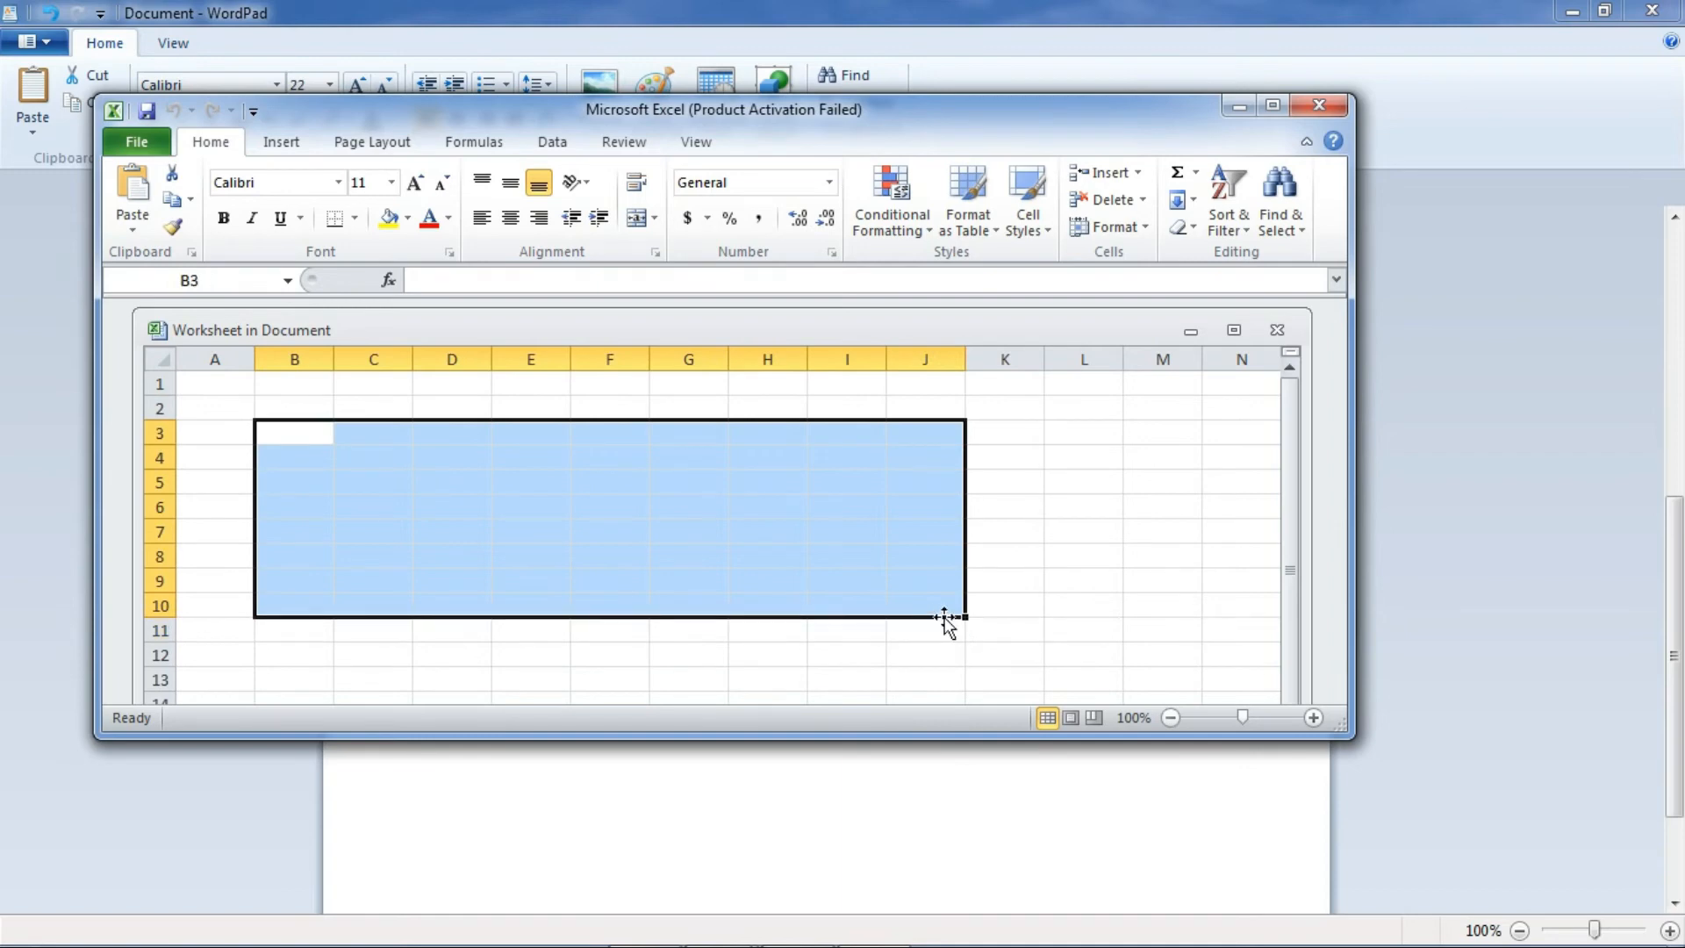
{"action": "left_click", "coordinate": [134, 148]}
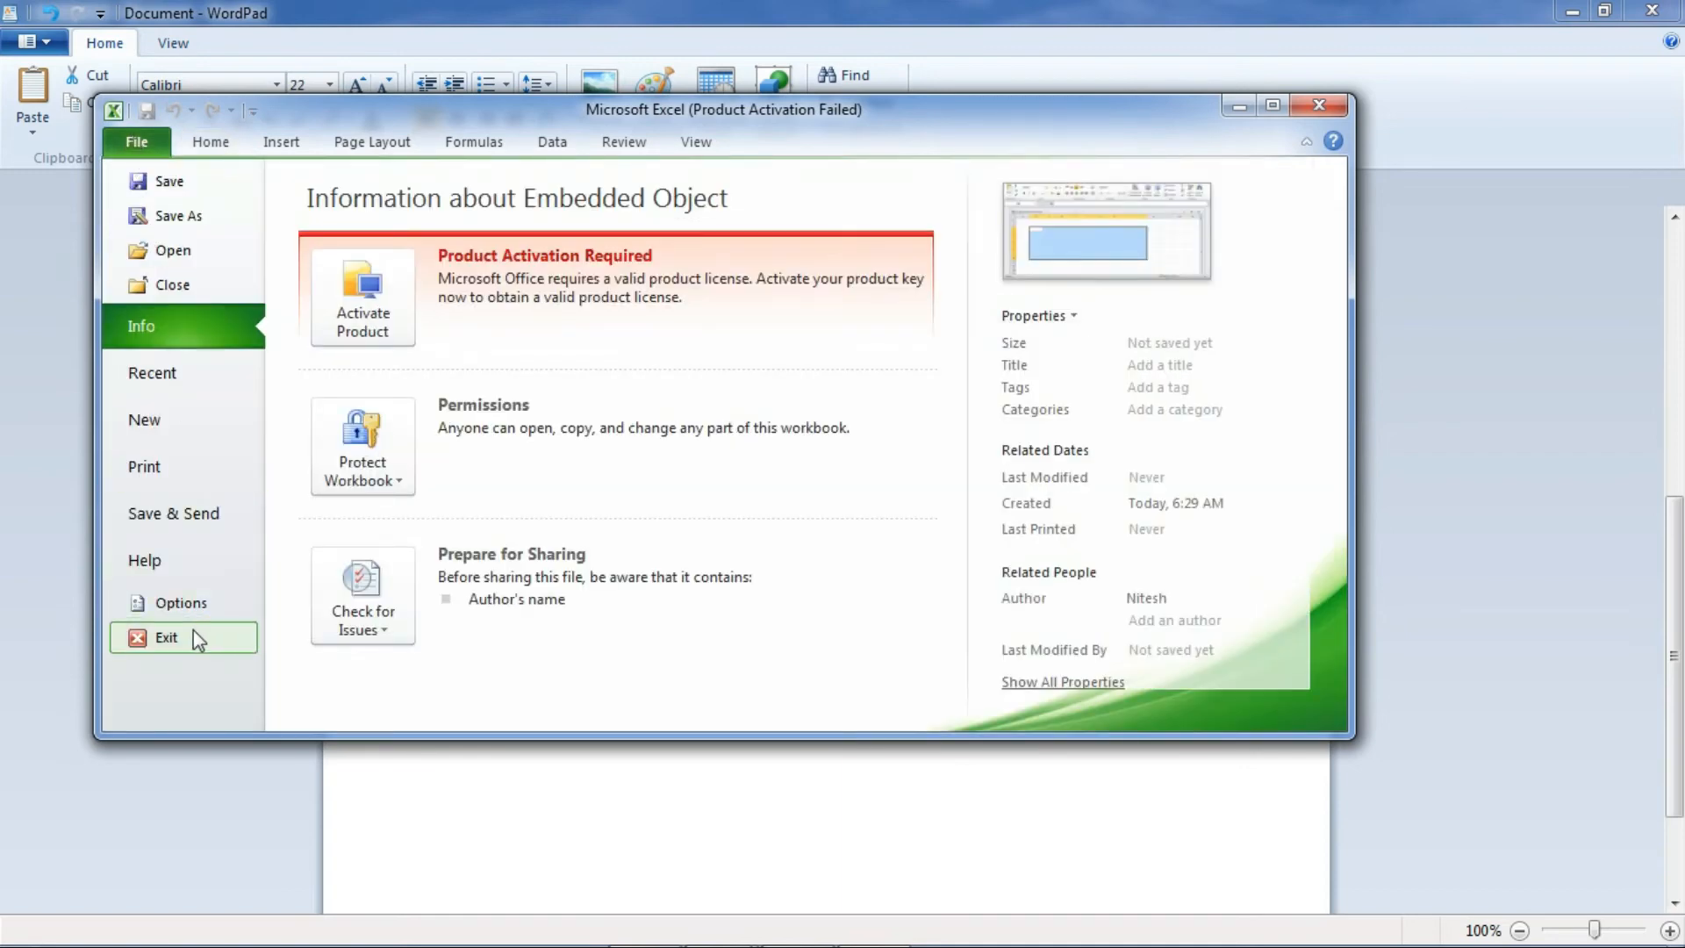
{"action": "left_click", "coordinate": [167, 636]}
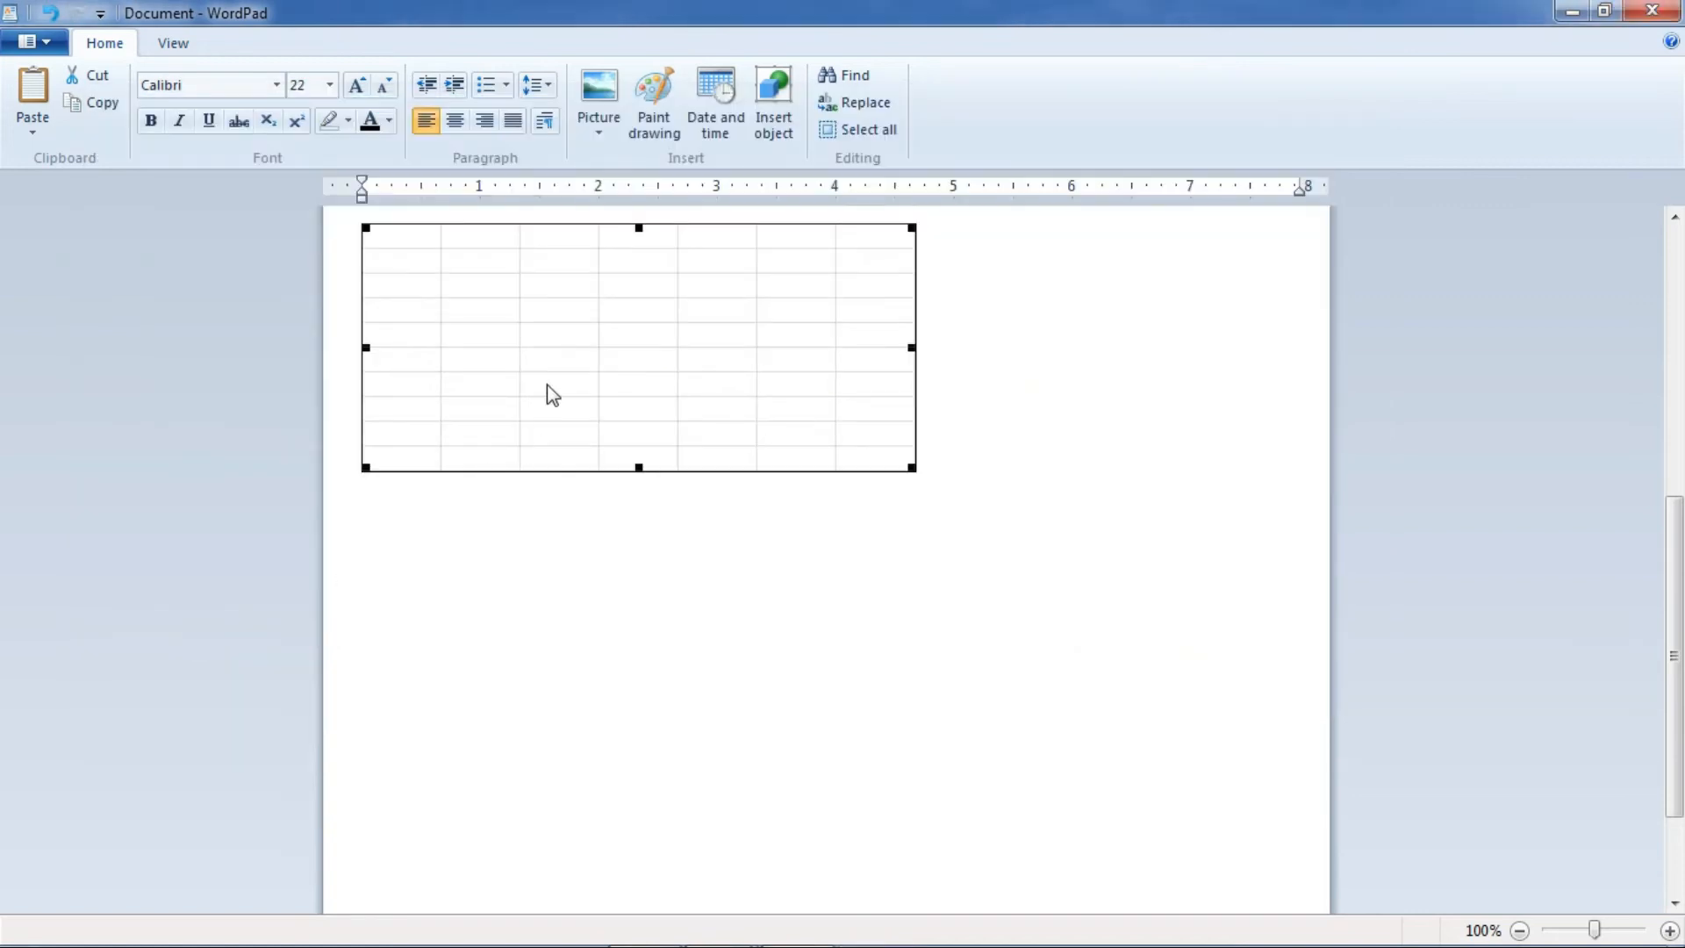
{"action": "left_click", "coordinate": [1011, 534]}
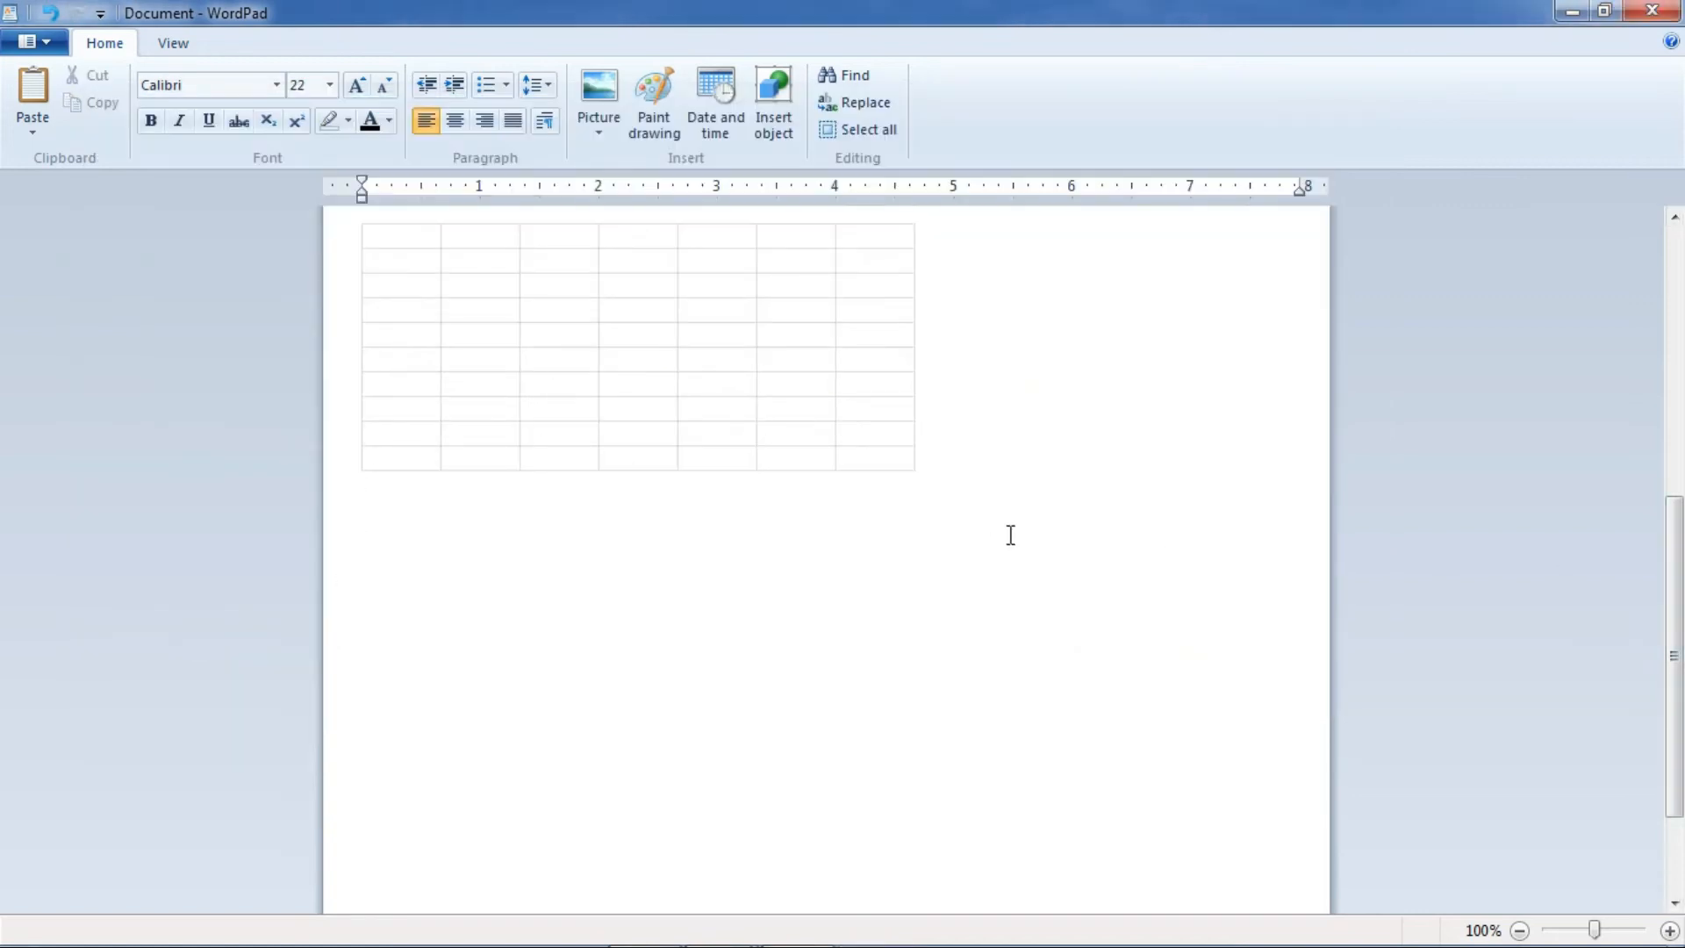
Insert a second new Microsoft Excel Worksheet object below the grid, displayed as an icon
{"action": "left_click", "coordinate": [777, 139]}
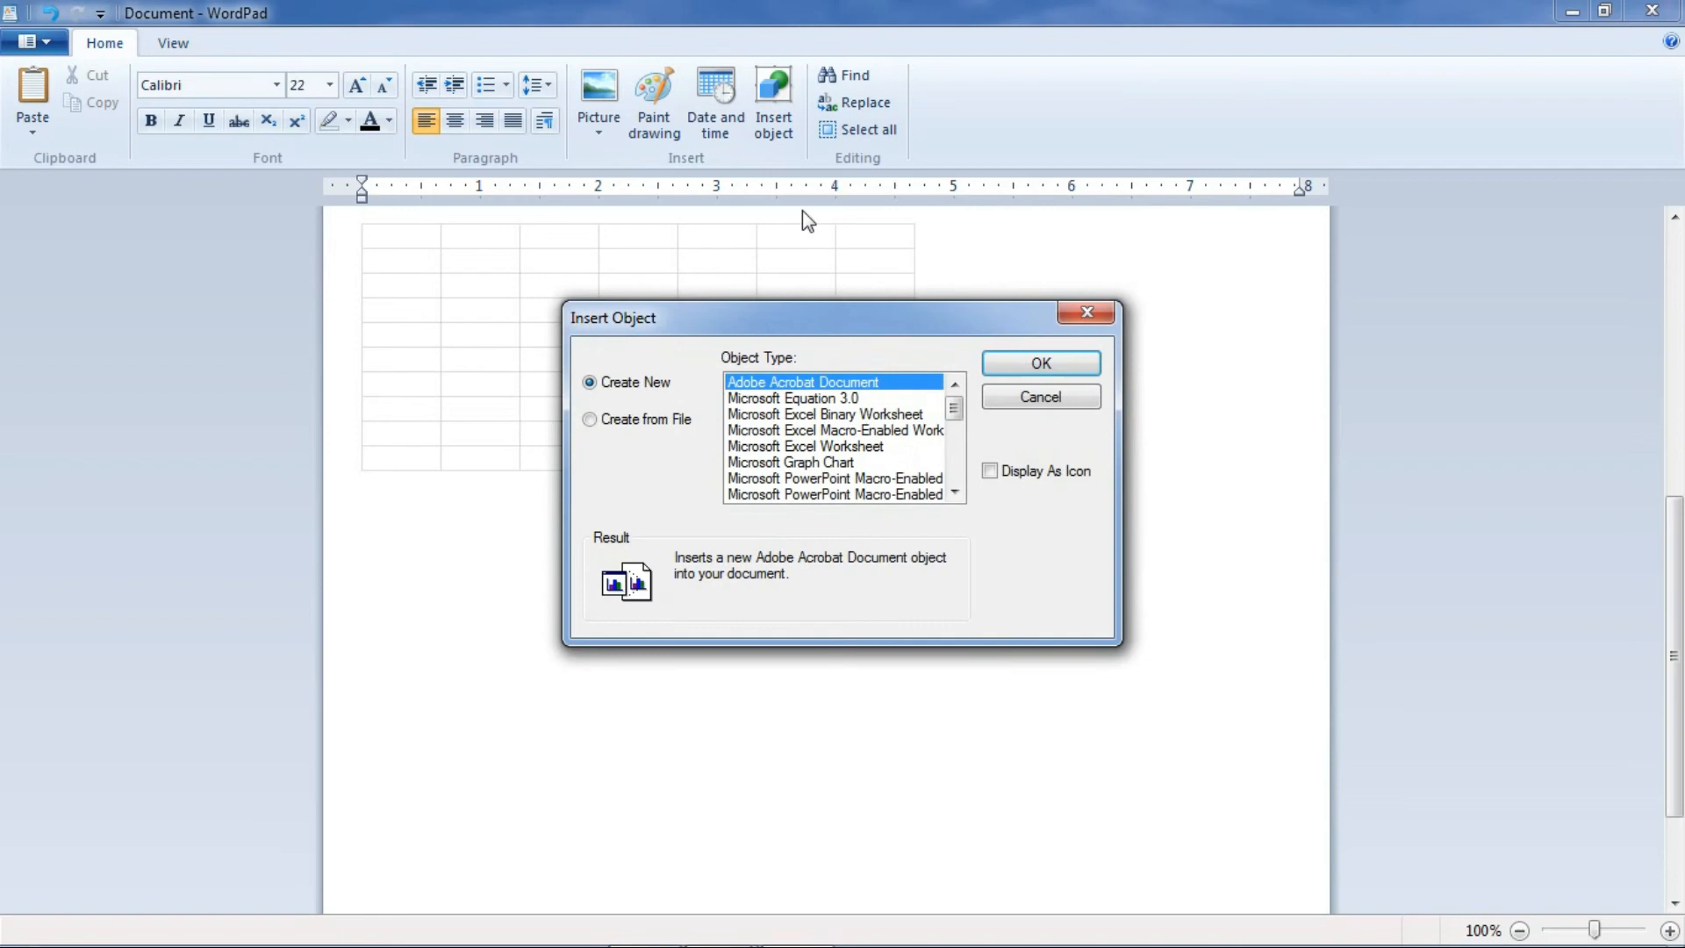
{"action": "left_click", "coordinate": [839, 446]}
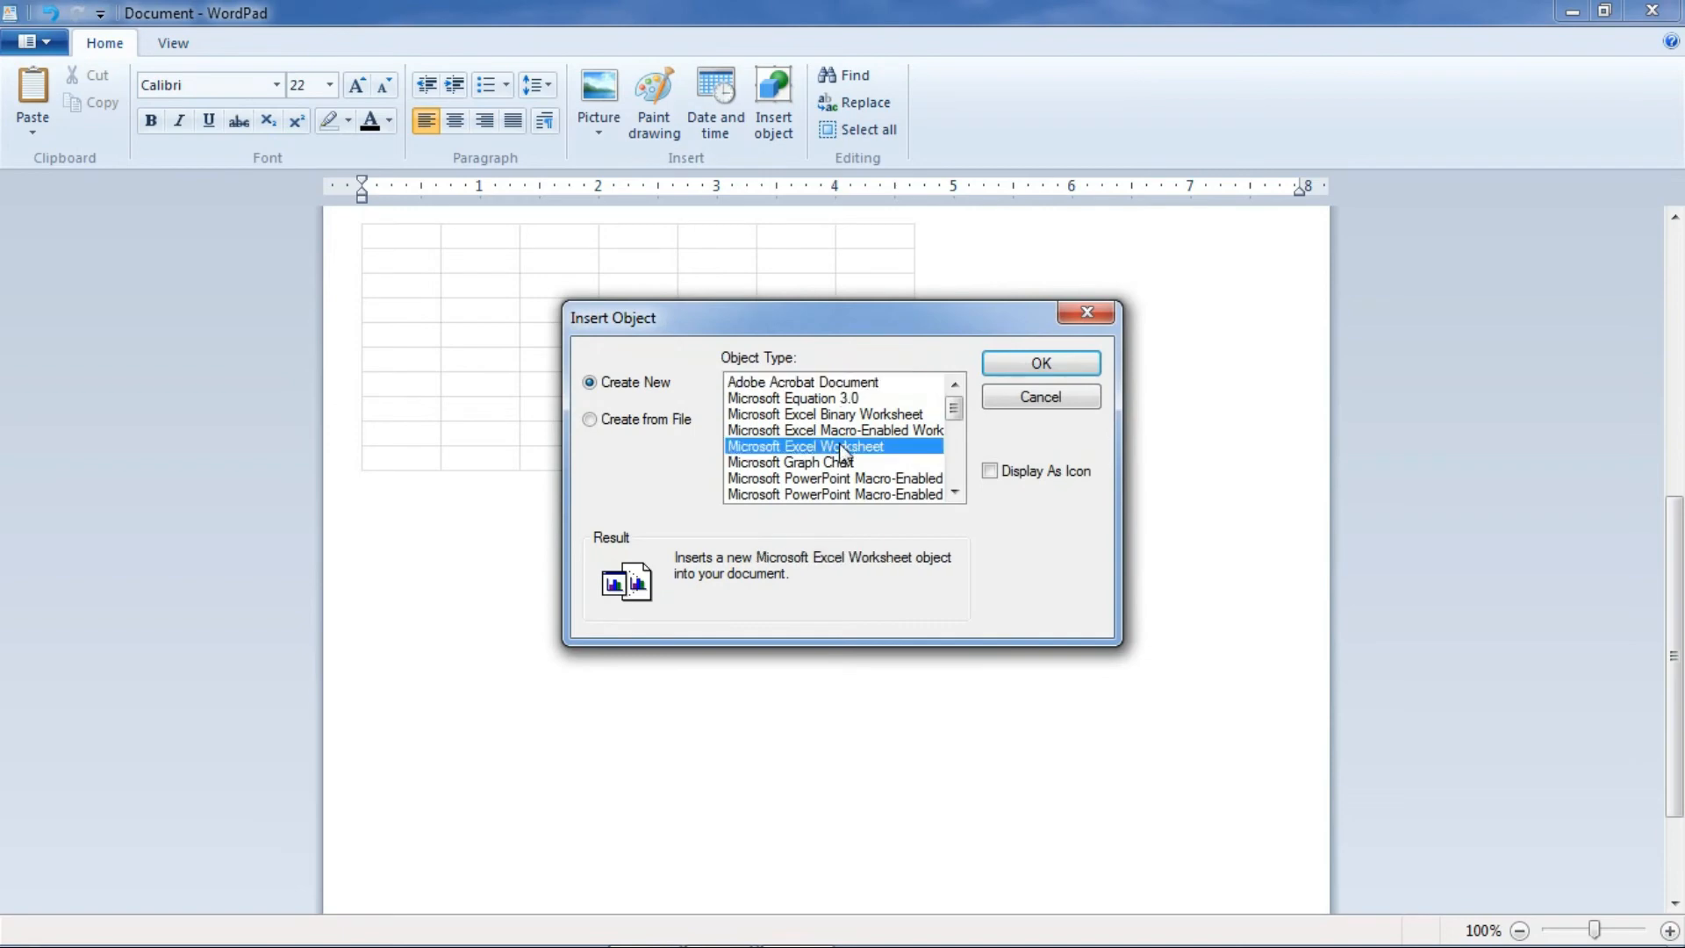
{"action": "left_click", "coordinate": [990, 471]}
{"action": "left_click", "coordinate": [1040, 364]}
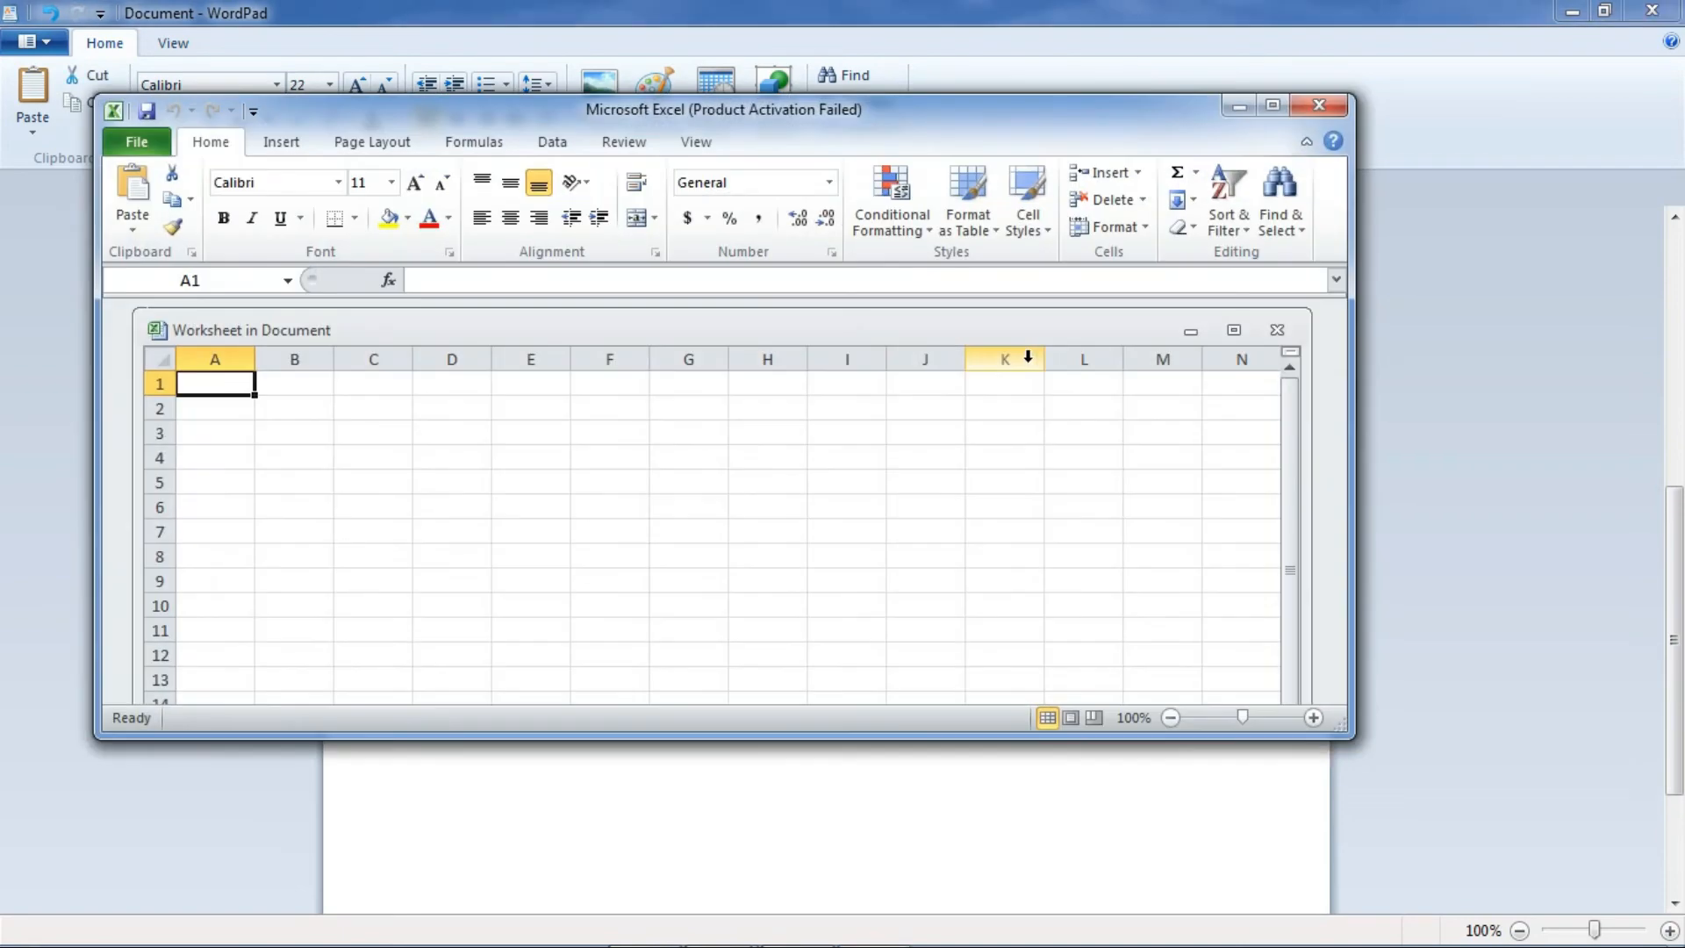
Select cells D2:J11 in the second worksheet, exit back to the document and deselect its icon
{"action": "left_click_drag", "start_coordinate": [453, 419], "coordinate": [957, 628]}
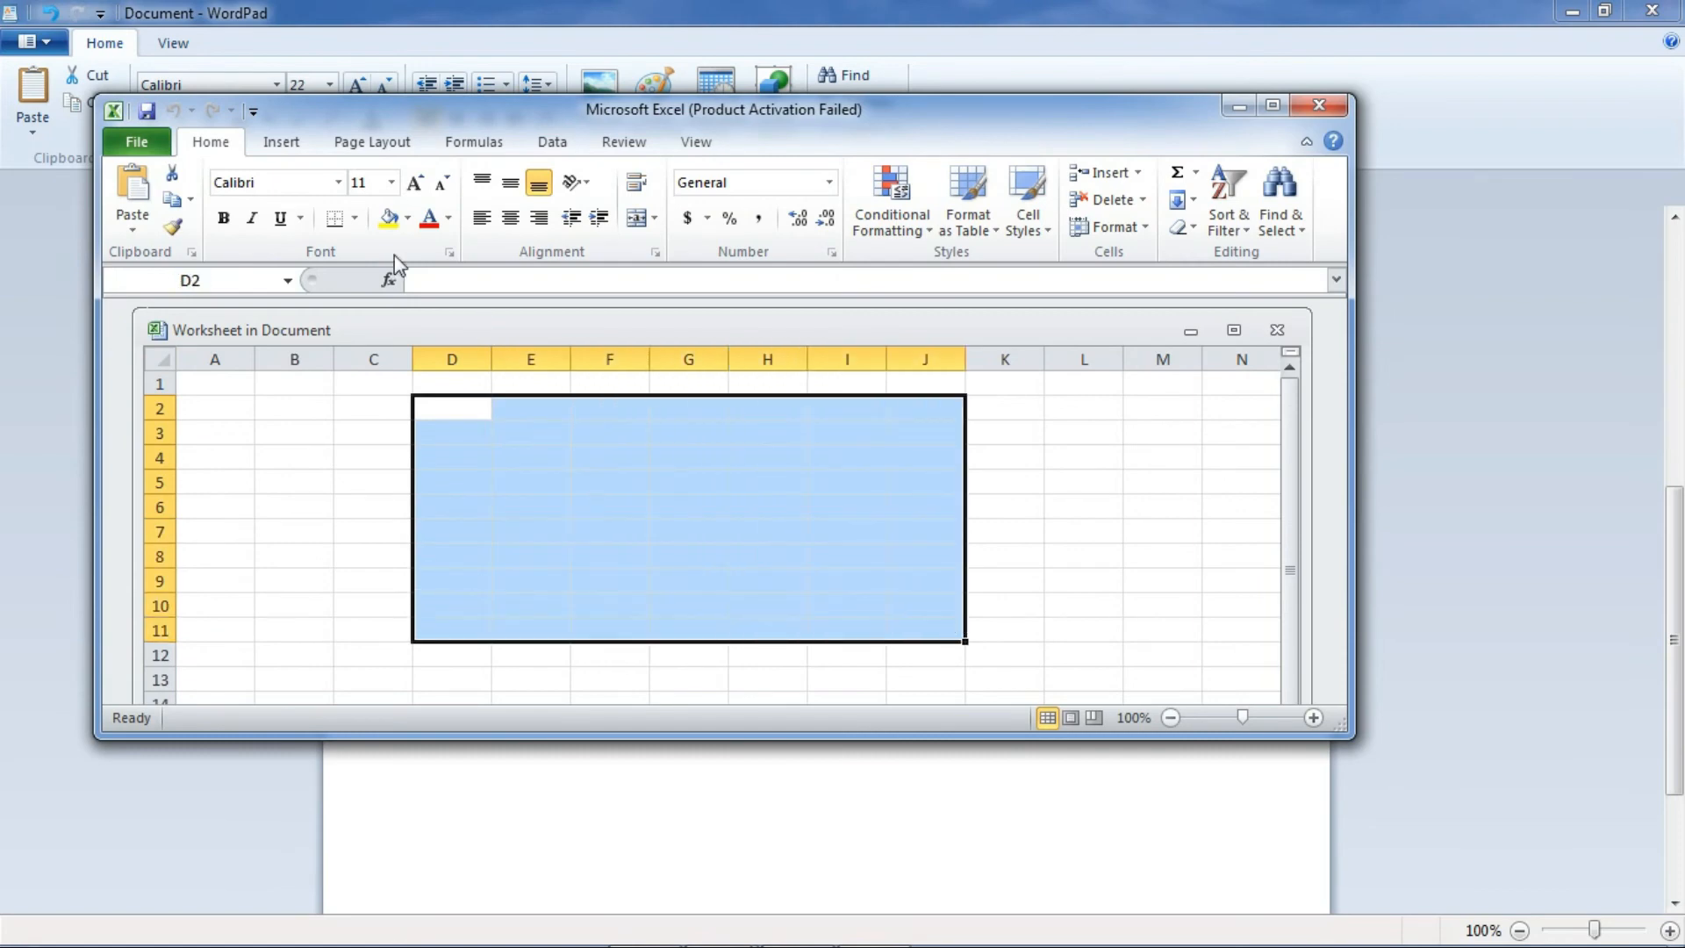
{"action": "left_click", "coordinate": [137, 143]}
{"action": "left_click", "coordinate": [166, 632]}
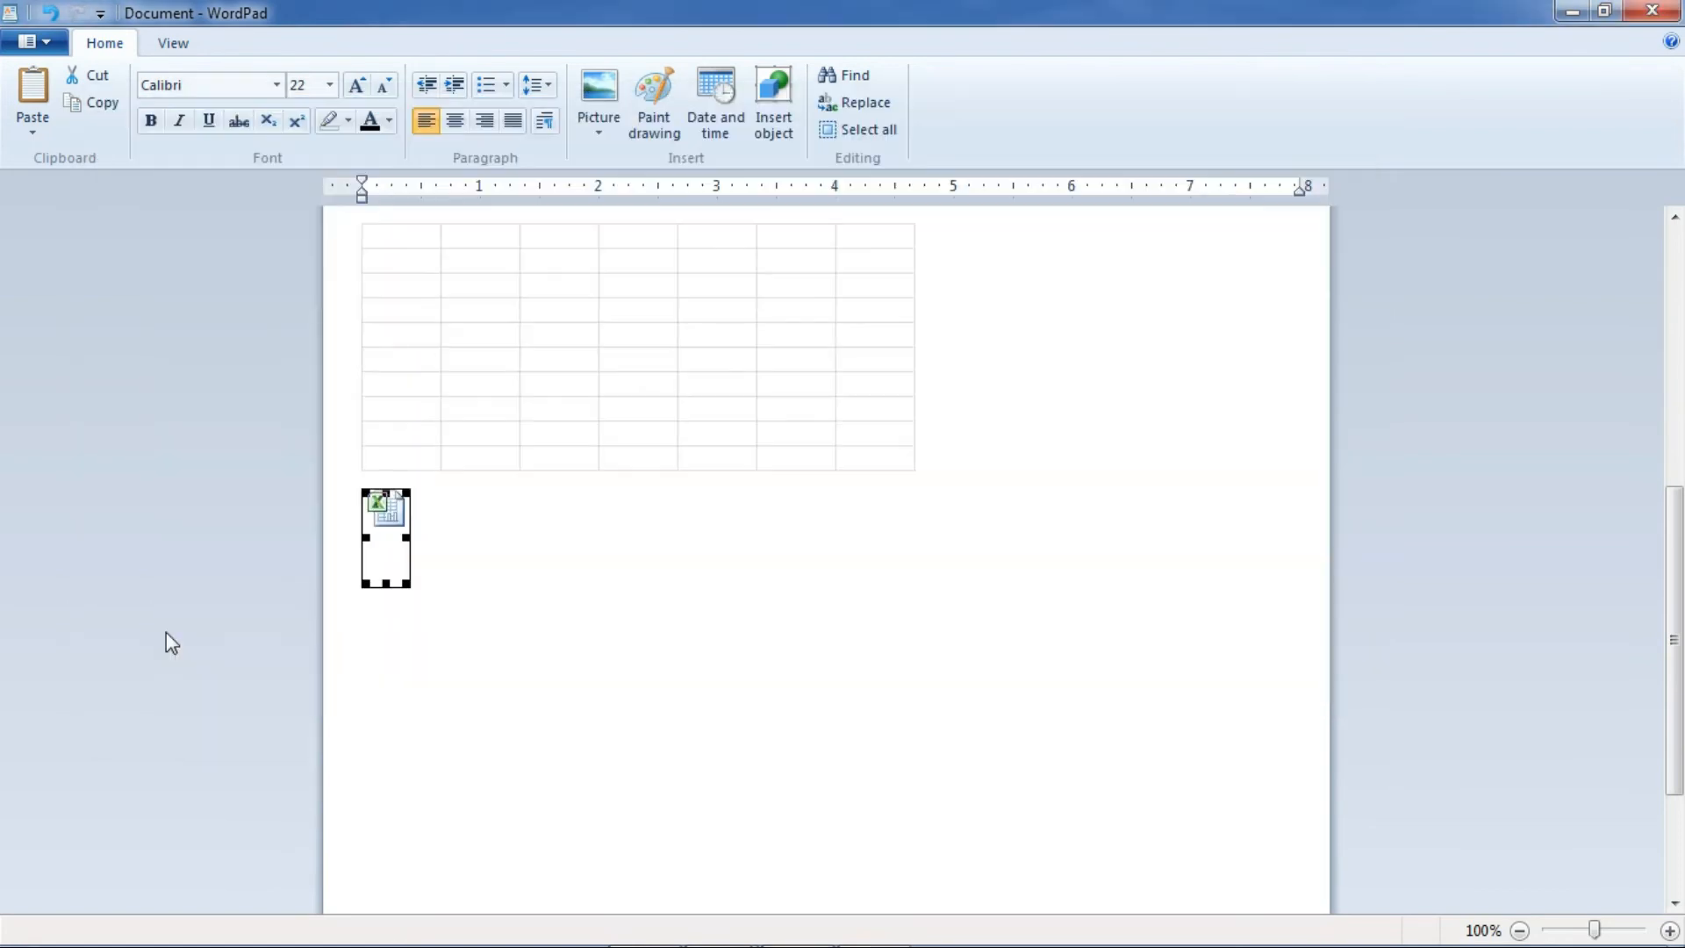
{"action": "left_click", "coordinate": [492, 595]}
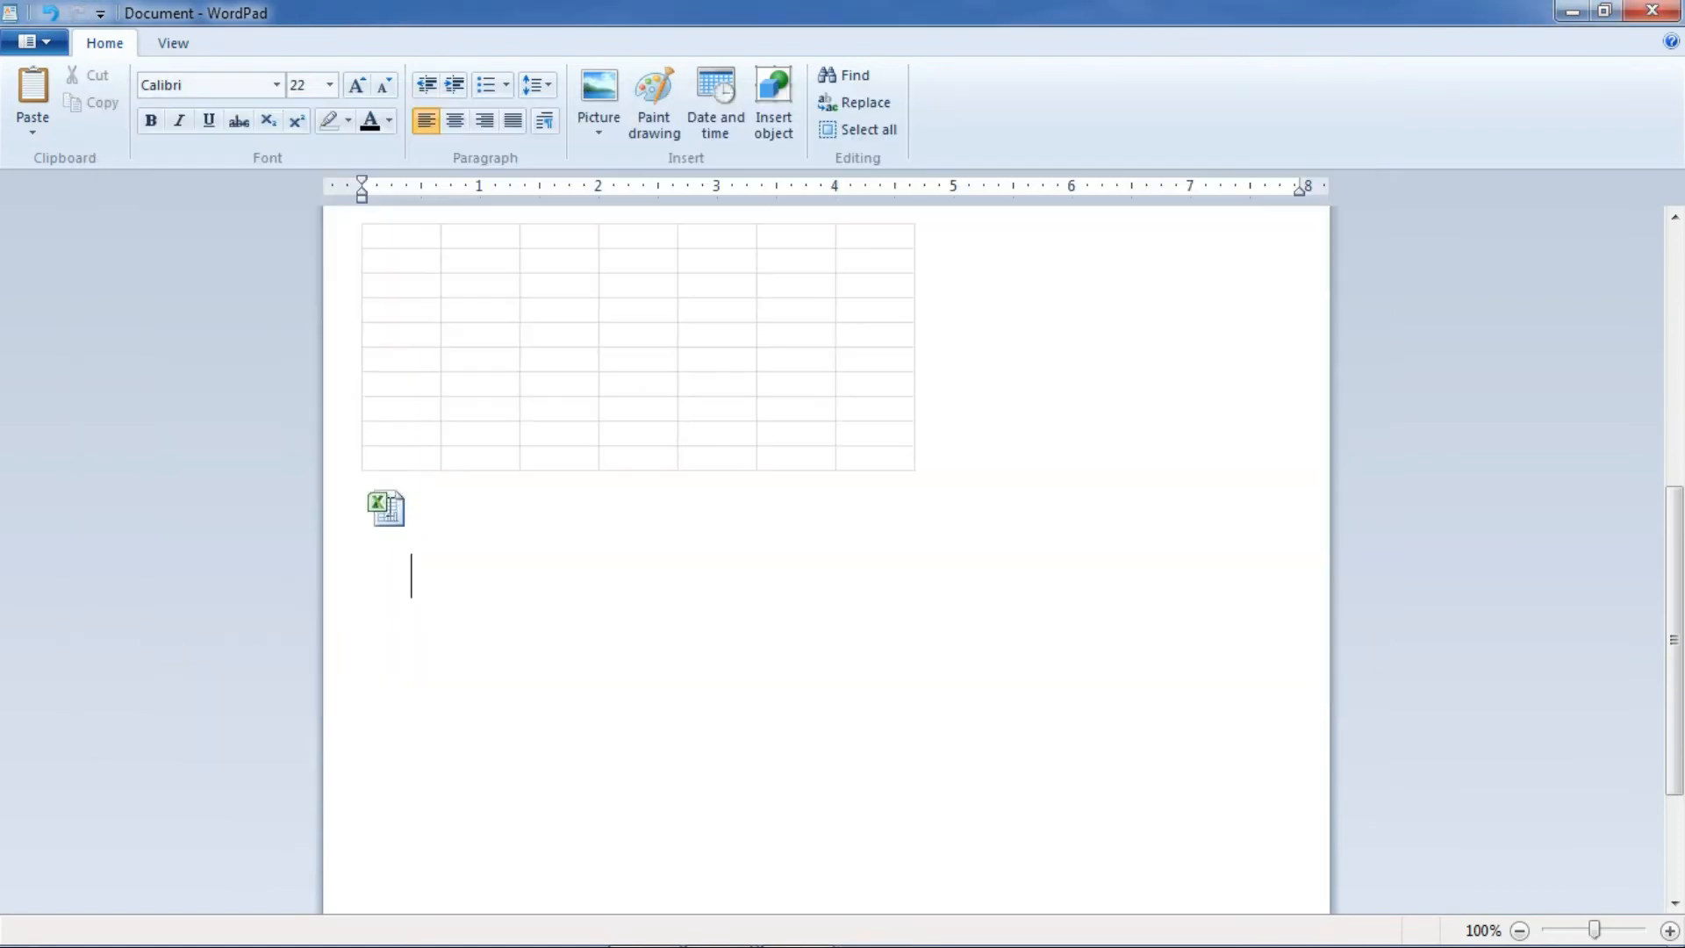
Open the worksheet behind the icon, enter the numbers 1 to 6 down cells D3:D8 and return to the document
{"action": "left_click", "coordinate": [390, 507]}
{"action": "double_click", "coordinate": [392, 512]}
{"action": "left_click", "coordinate": [531, 449]}
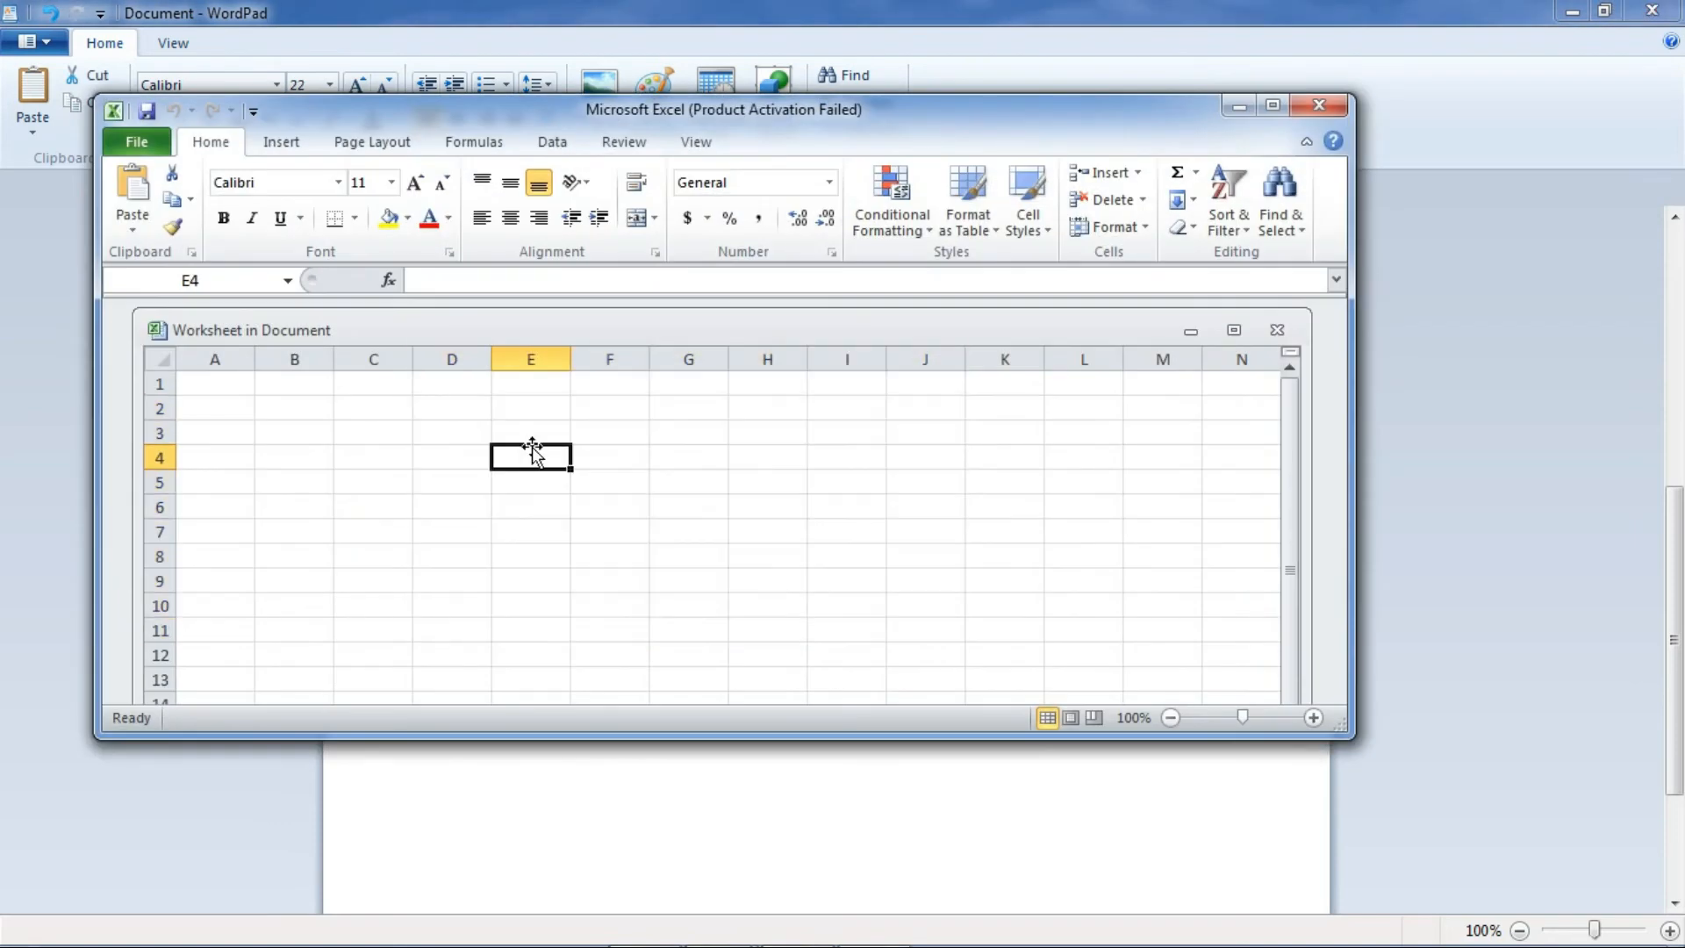
{"action": "left_click", "coordinate": [459, 427]}
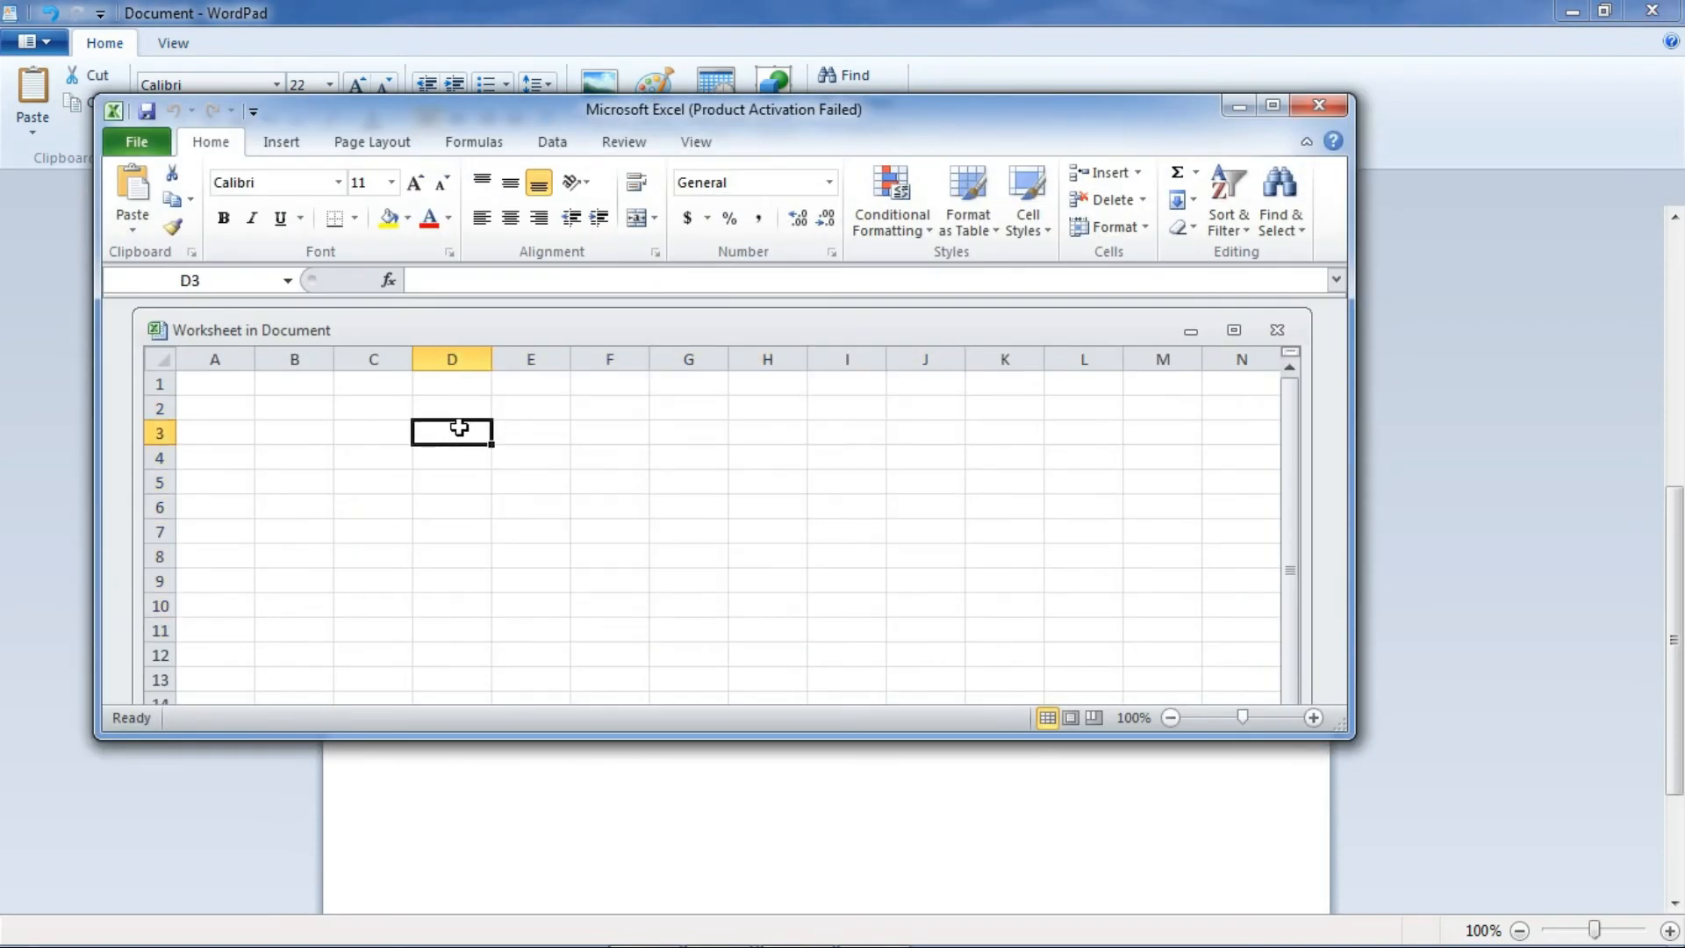
{"action": "type", "text": "1"}
{"action": "key", "text": "Return"}
{"action": "type", "text": "2"}
{"action": "key", "text": "Return"}
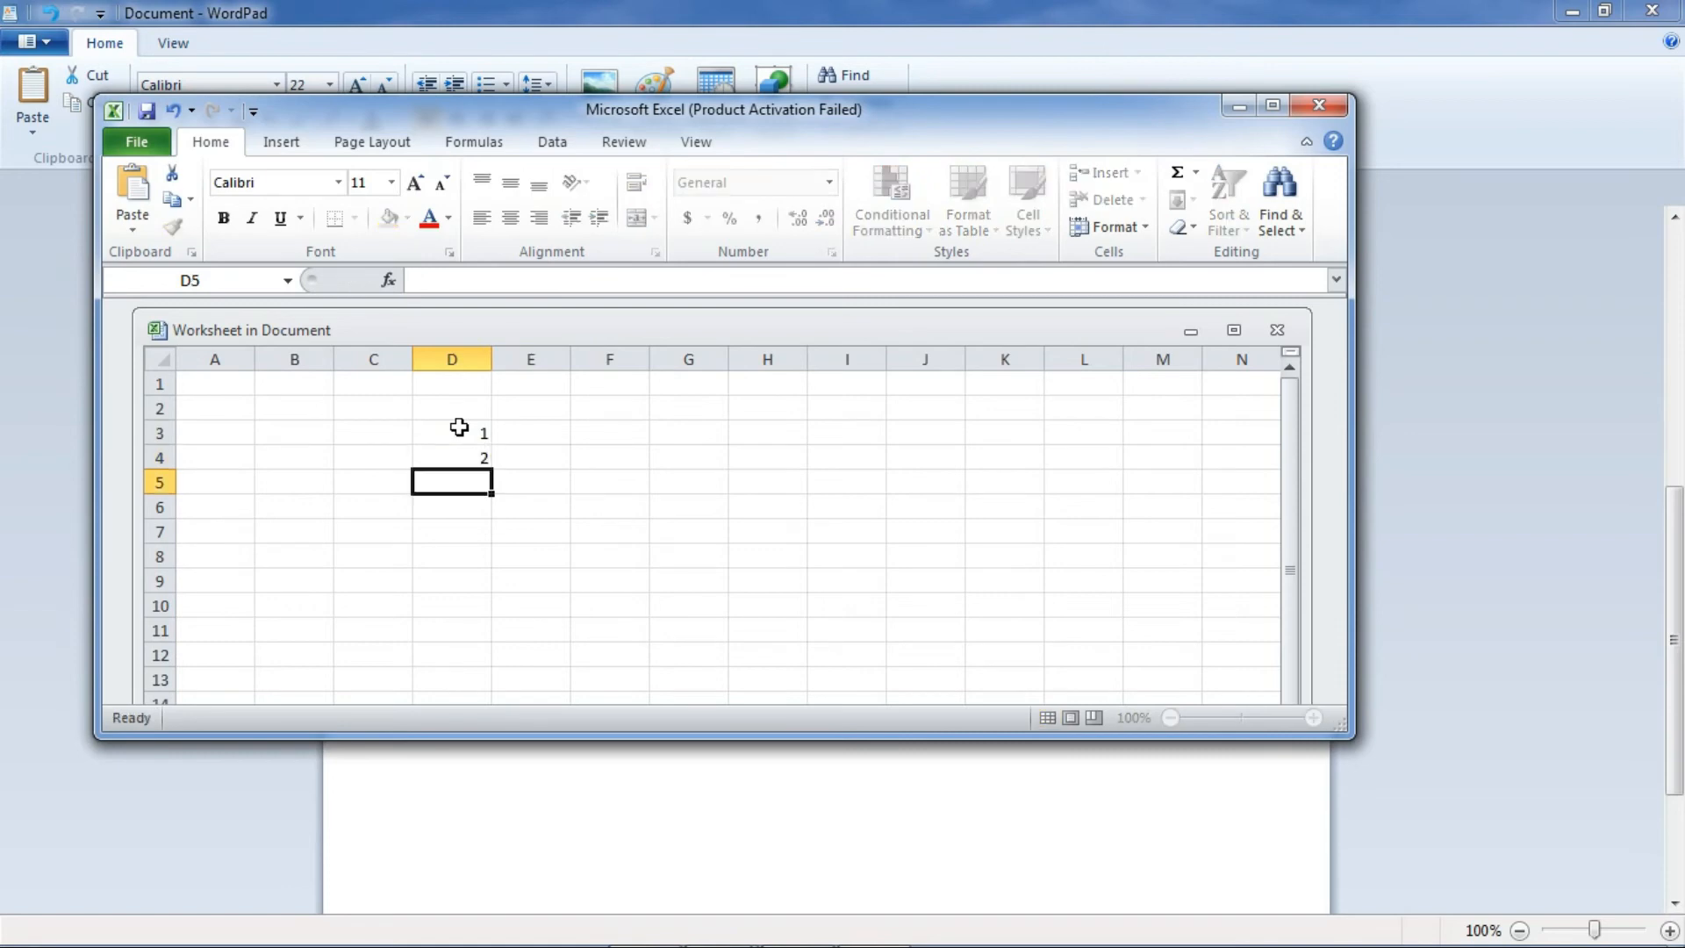
{"action": "type", "text": "3"}
{"action": "key", "text": "Return"}
{"action": "type", "text": "4"}
{"action": "key", "text": "Return"}
{"action": "type", "text": "5"}
{"action": "key", "text": "Return"}
{"action": "type", "text": "6"}
{"action": "key", "text": "Return"}
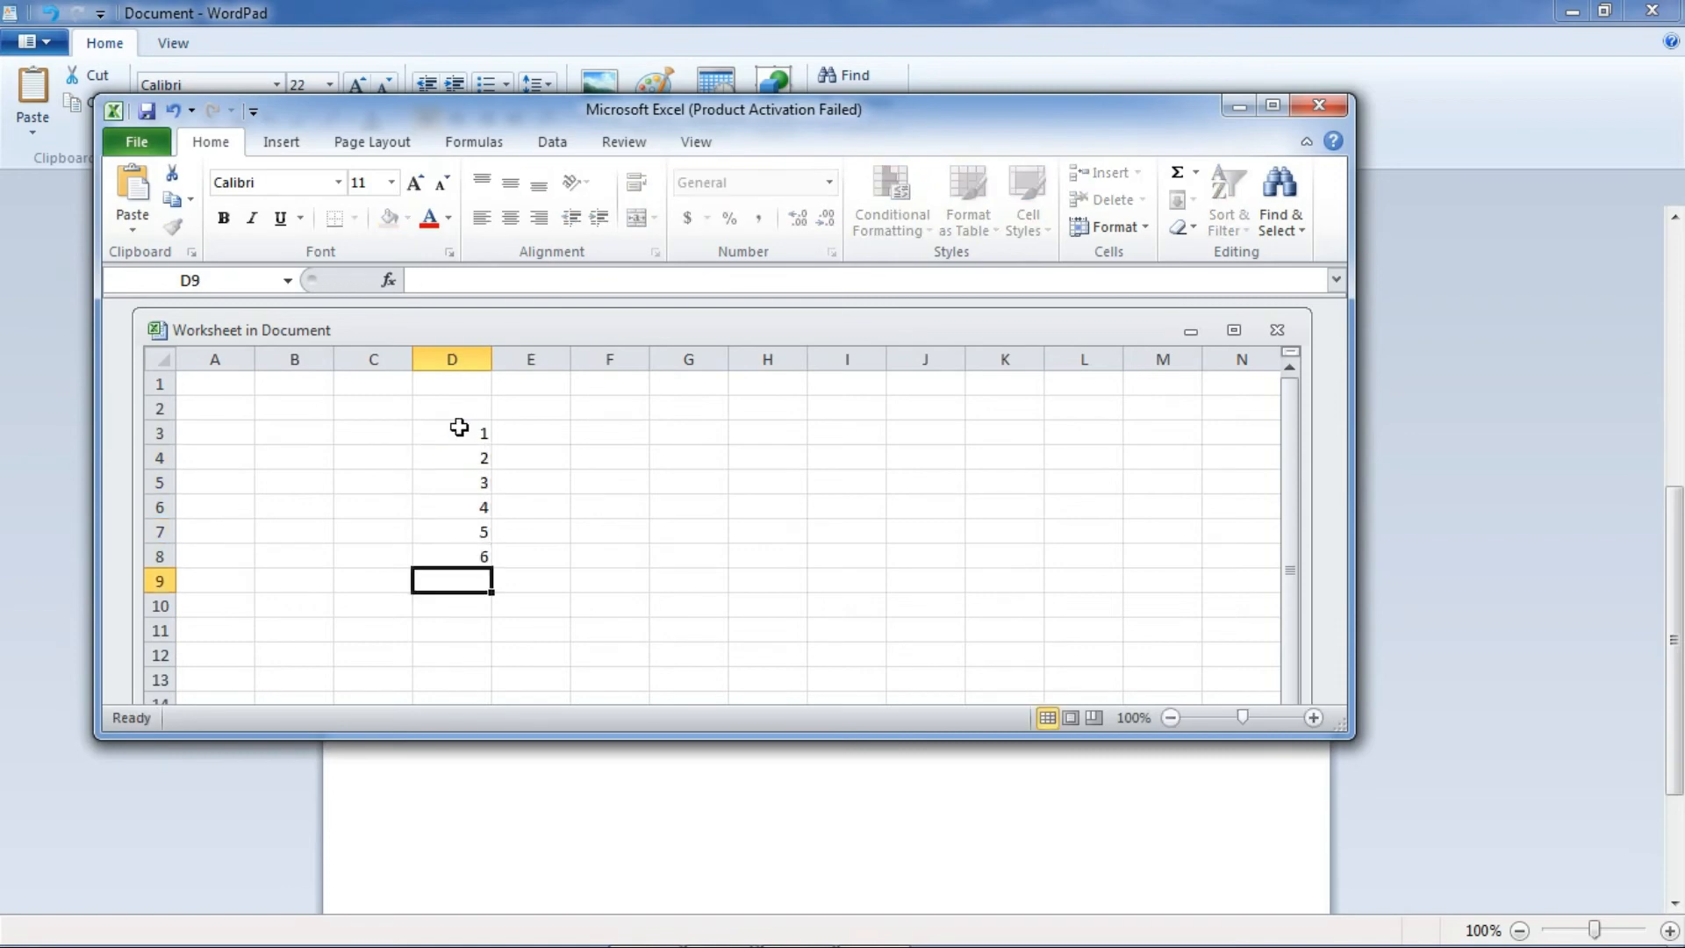
{"action": "left_click", "coordinate": [139, 142]}
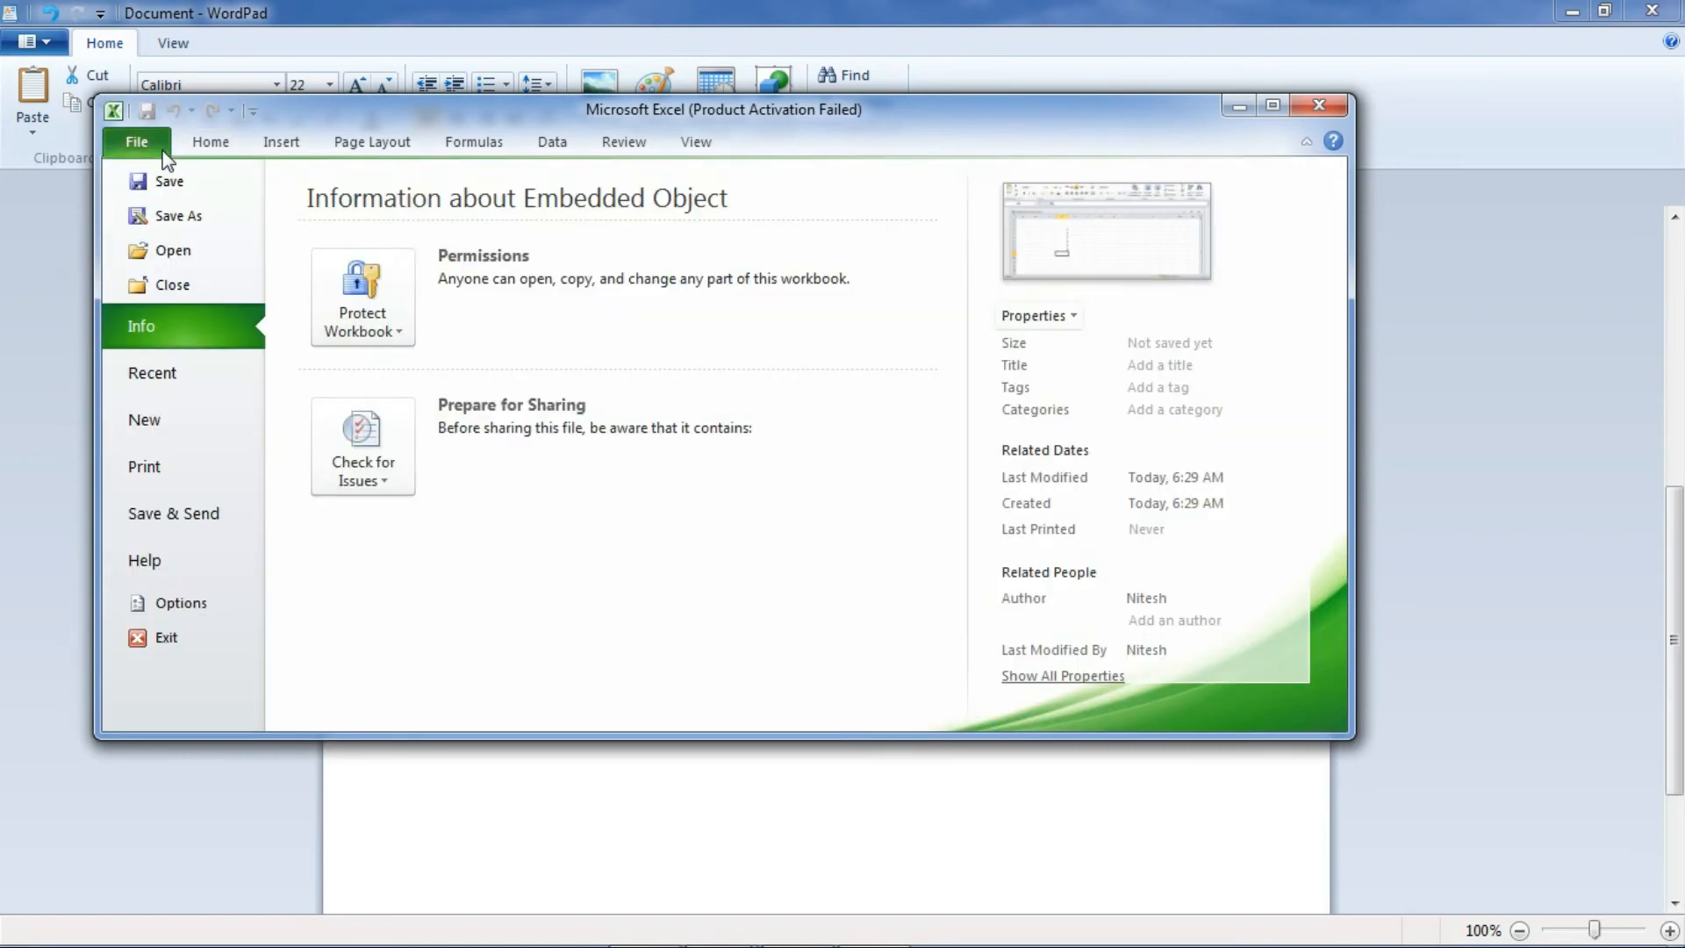
{"action": "left_click", "coordinate": [185, 653]}
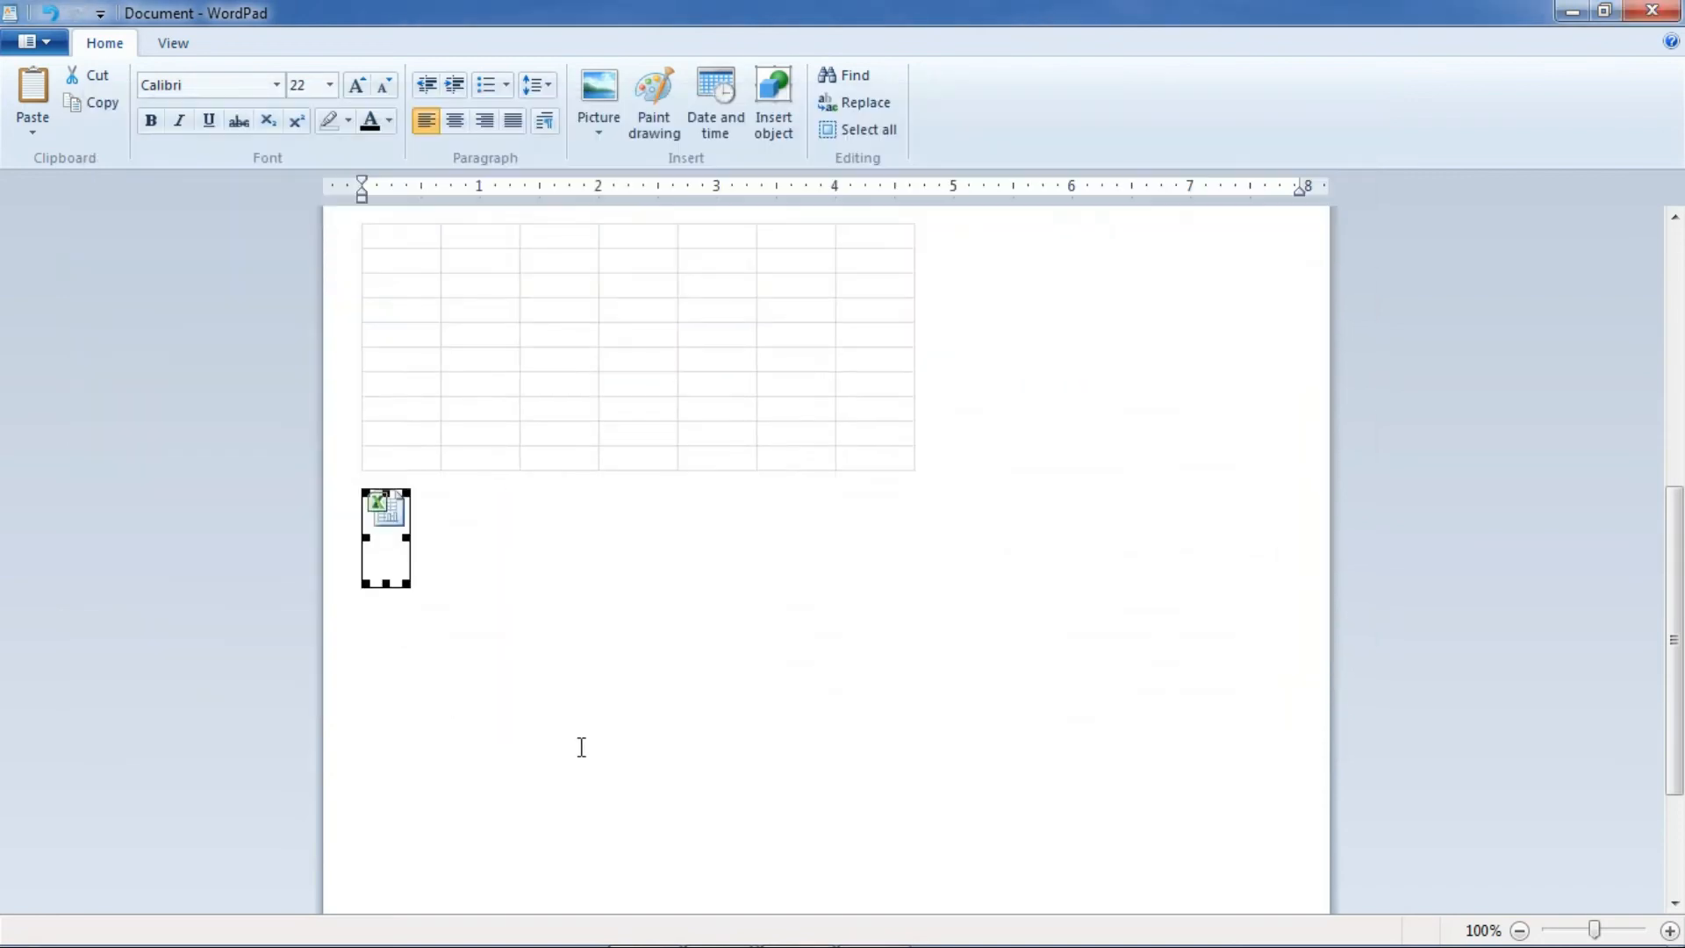
Reopen the worksheet behind the icon to check its contents
{"action": "left_click", "coordinate": [568, 695]}
{"action": "double_click", "coordinate": [391, 511]}
{"action": "left_click", "coordinate": [606, 845]}
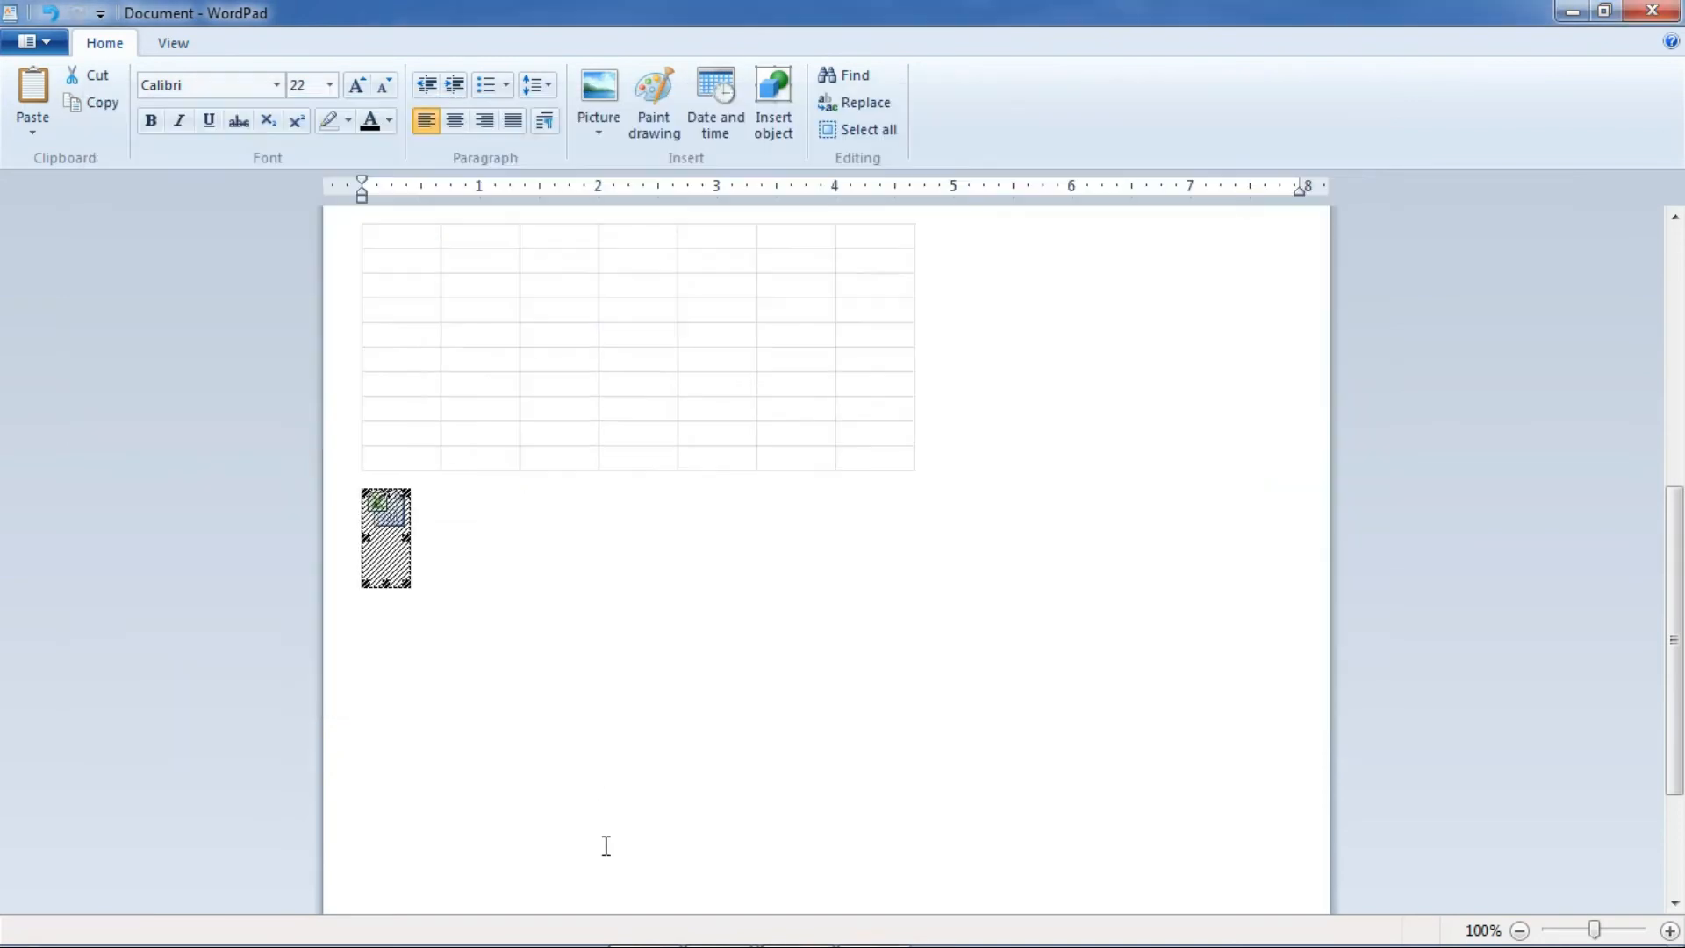
Open the worksheet shown as a grid and enter the numbers 1 to 5 down cells D3:D7
{"action": "double_click", "coordinate": [529, 275]}
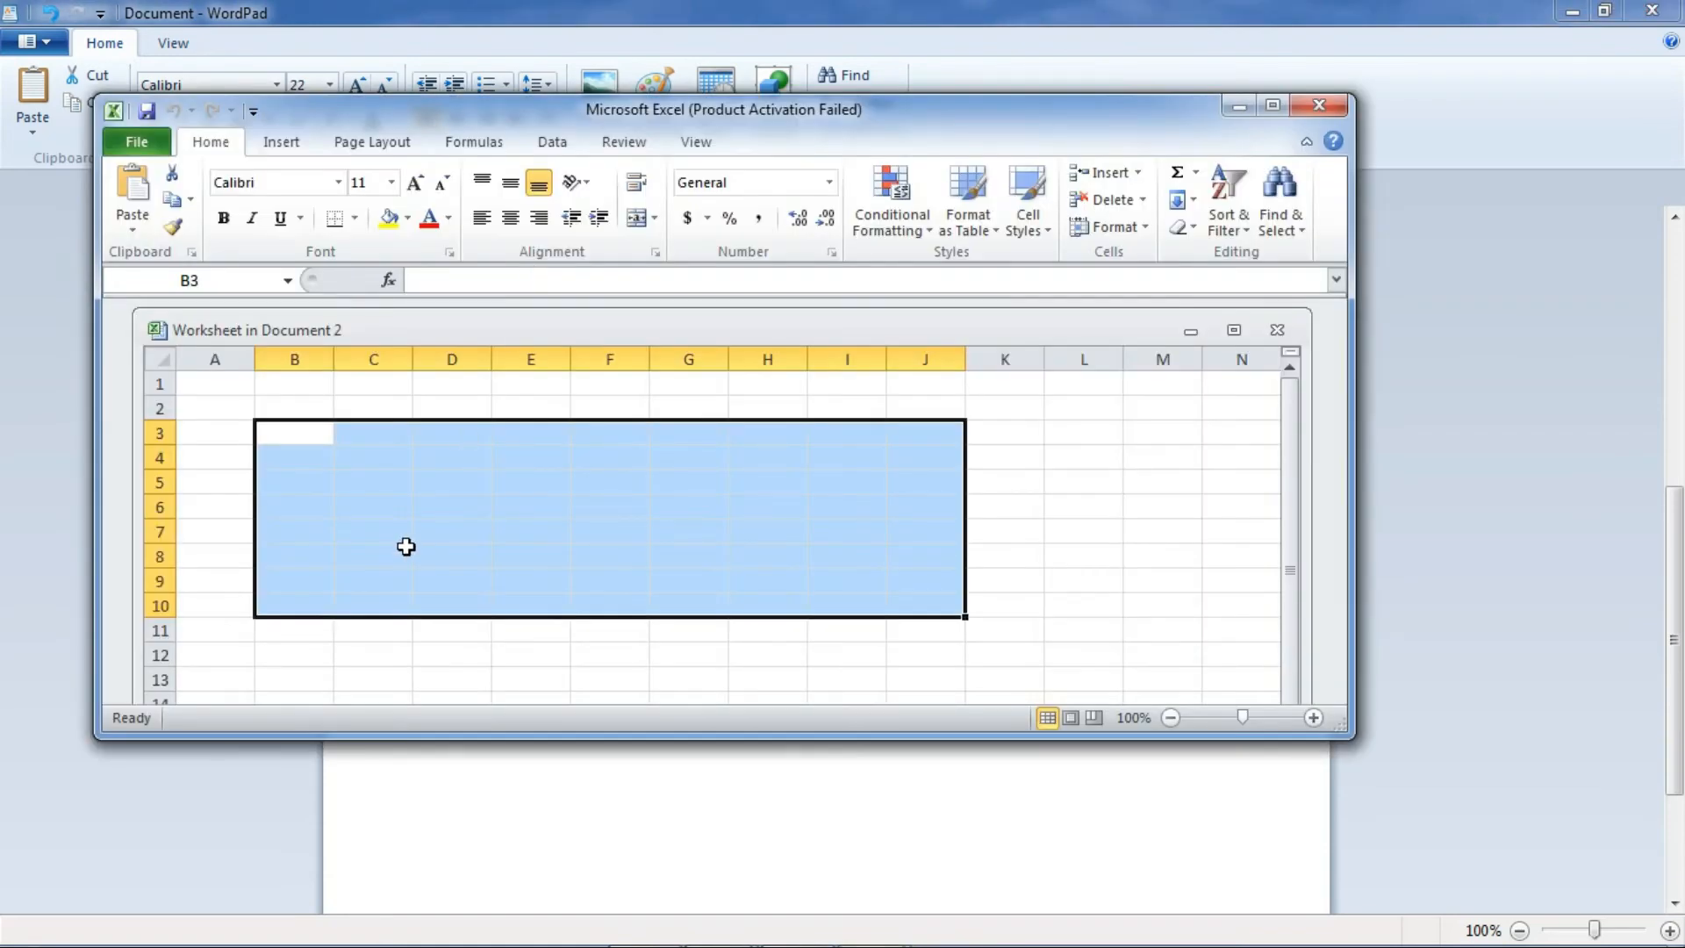
{"action": "left_click", "coordinate": [407, 546]}
{"action": "left_click", "coordinate": [460, 431]}
{"action": "type", "text": "1"}
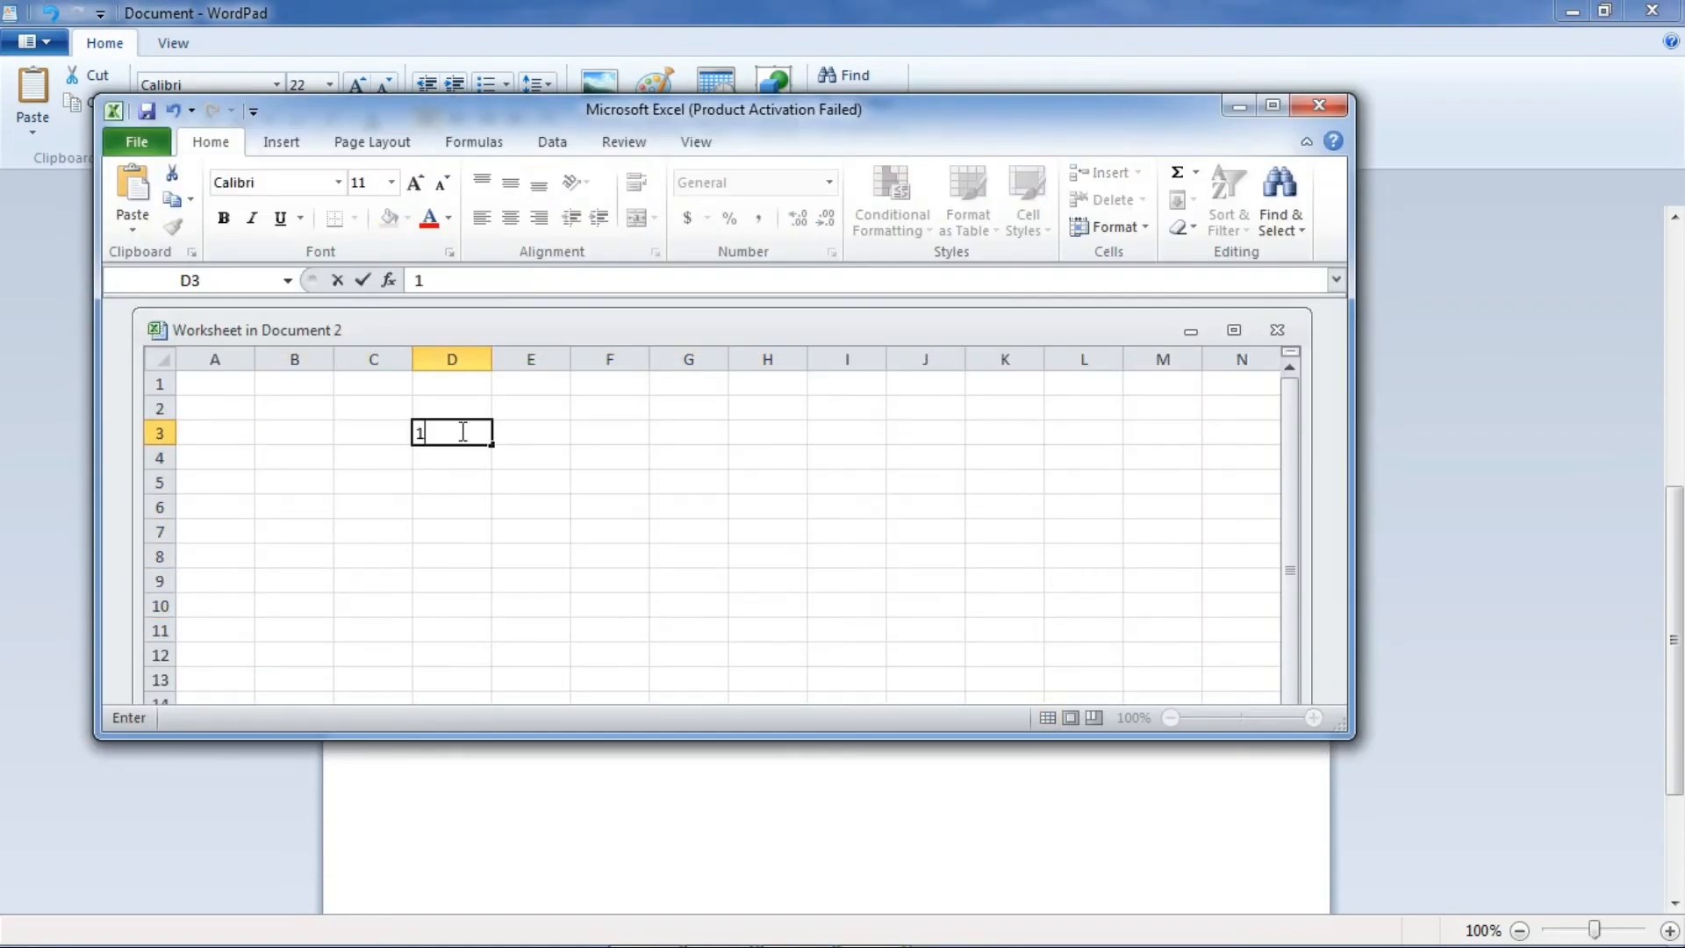
{"action": "key", "text": "Return"}
{"action": "type", "text": "2"}
{"action": "key", "text": "Return"}
{"action": "type", "text": "3"}
{"action": "key", "text": "Return"}
{"action": "type", "text": "4"}
{"action": "key", "text": "Return"}
{"action": "type", "text": "5"}
{"action": "key", "text": "Return"}
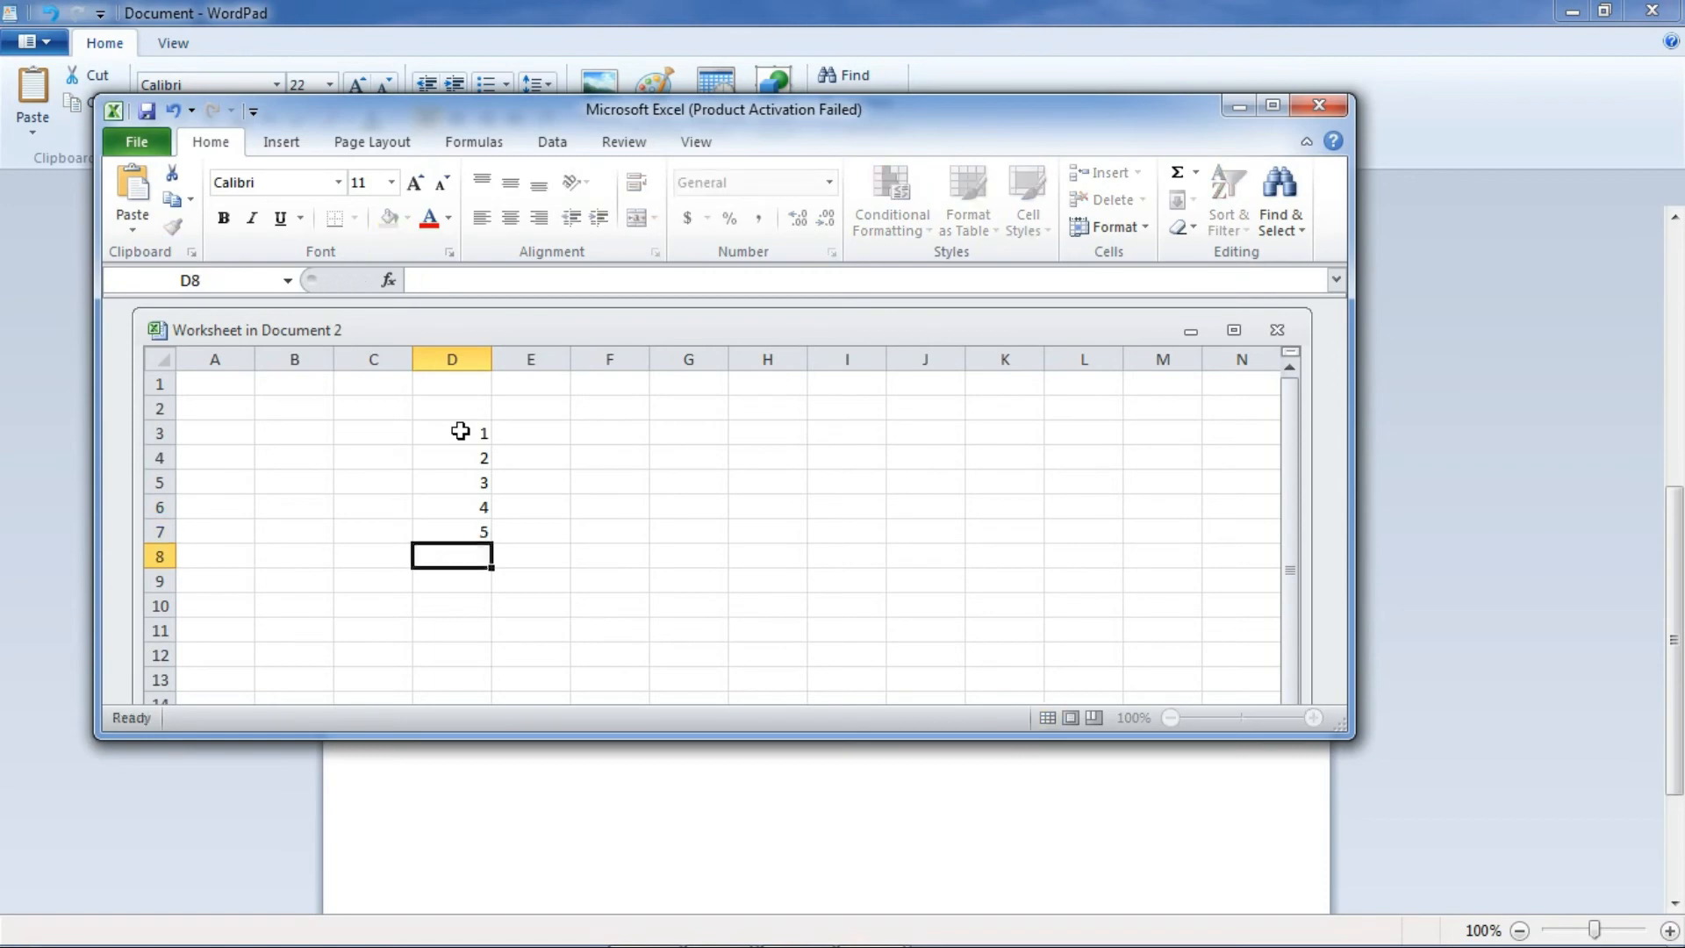
Continue column D of the grid worksheet with 6, 7, 8 and 10 in cells D8:D11 and exit back to the document
{"action": "type", "text": "6"}
{"action": "key", "text": "Return"}
{"action": "type", "text": "7 8 910"}
{"action": "key", "text": "Return"}
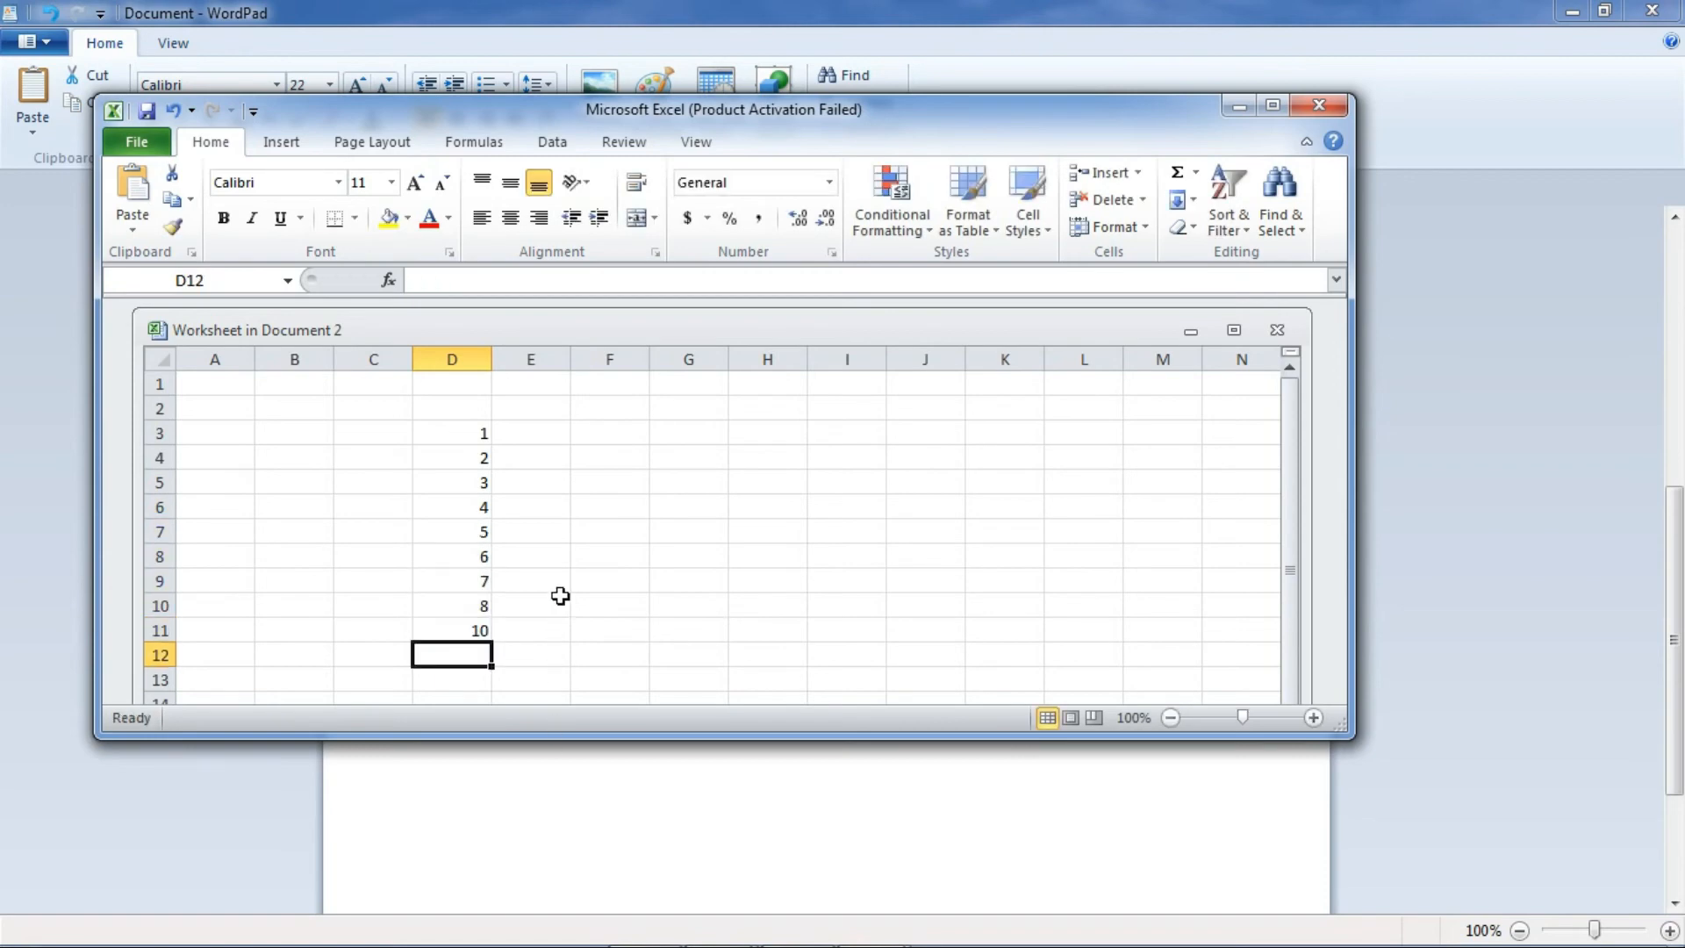
{"action": "left_click", "coordinate": [139, 141]}
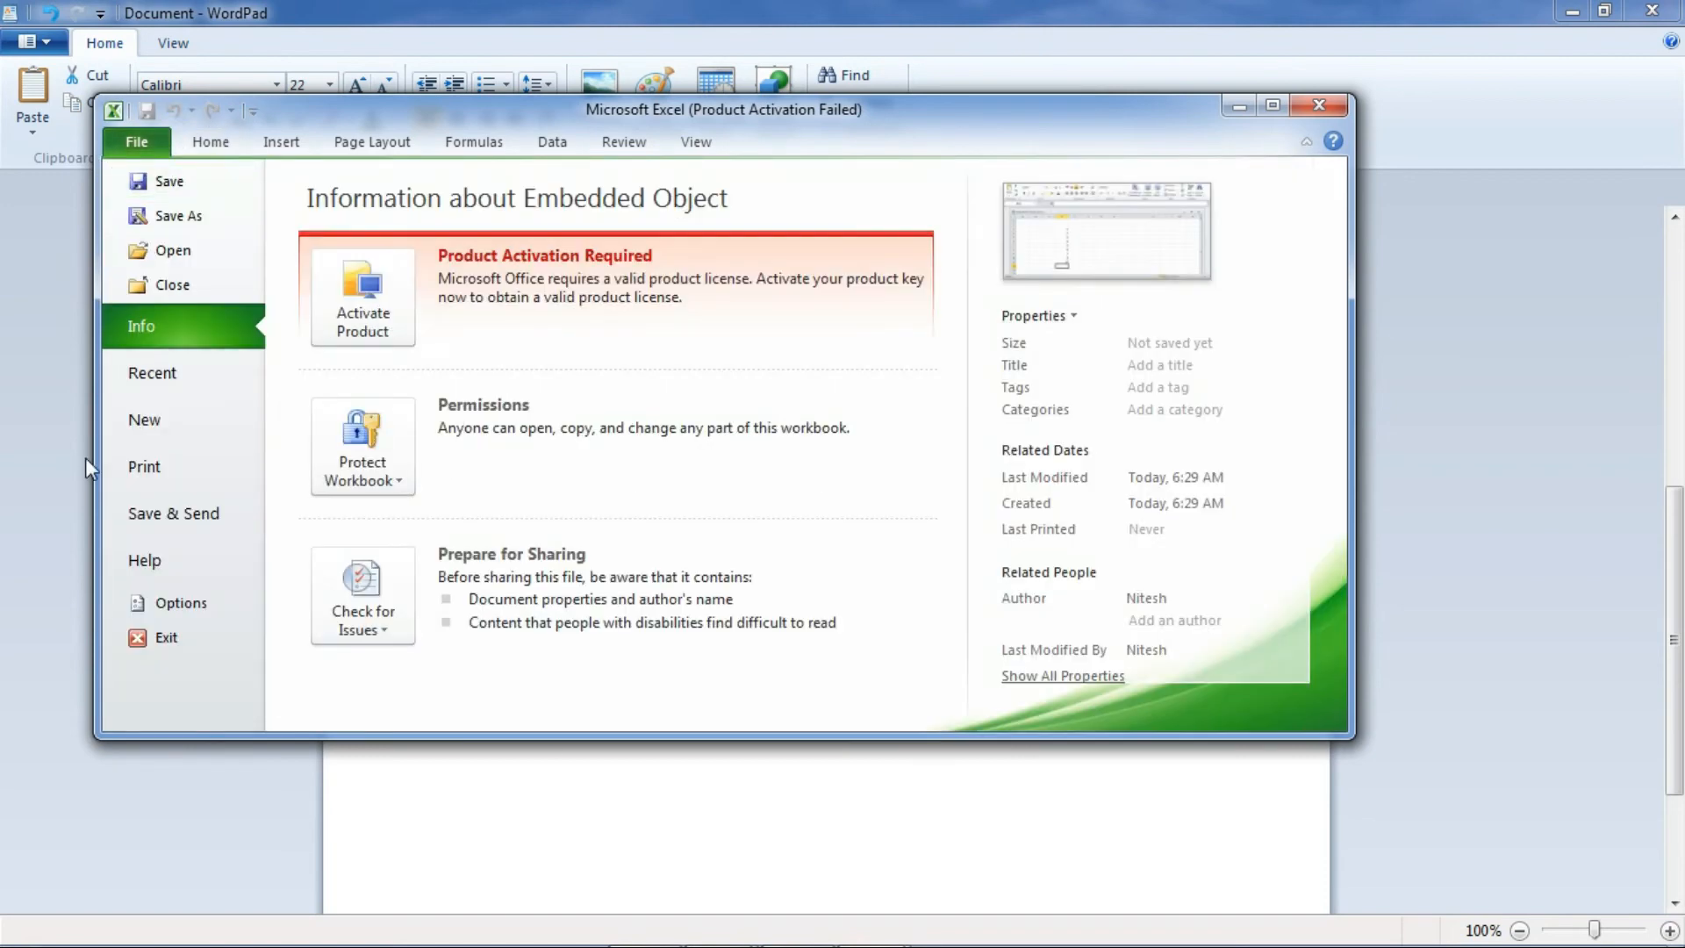
{"action": "left_click", "coordinate": [158, 638]}
{"action": "left_click", "coordinate": [715, 745]}
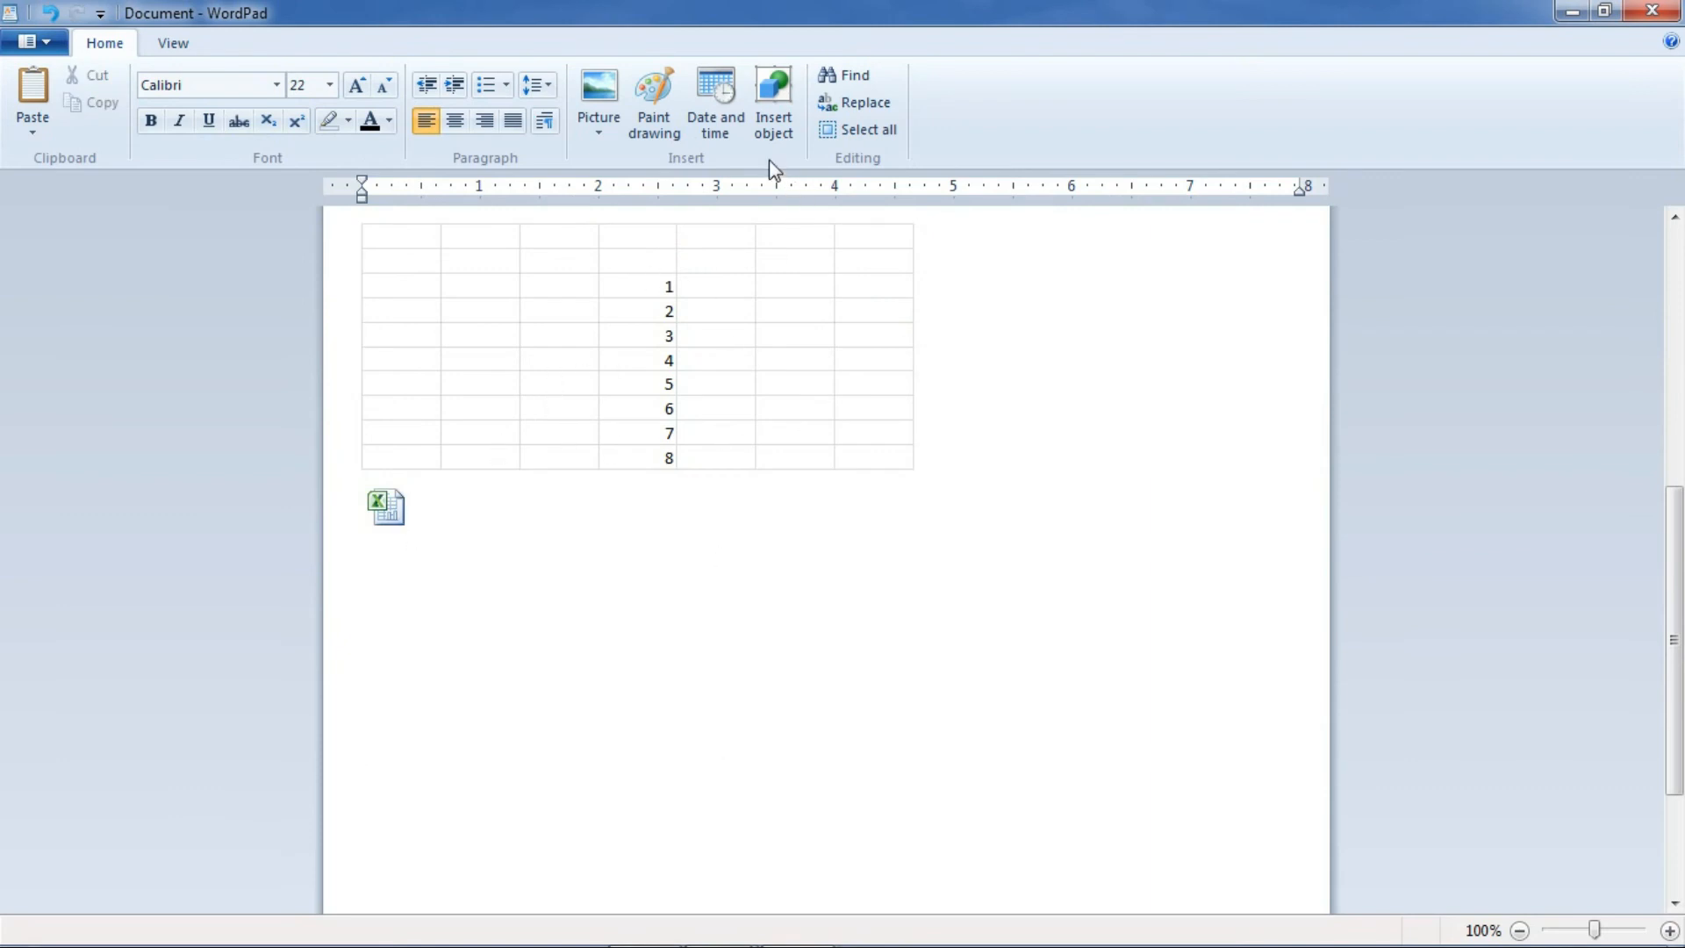
Insert a new Microsoft Graph Chart object below the worksheet icon
{"action": "left_click", "coordinate": [773, 113]}
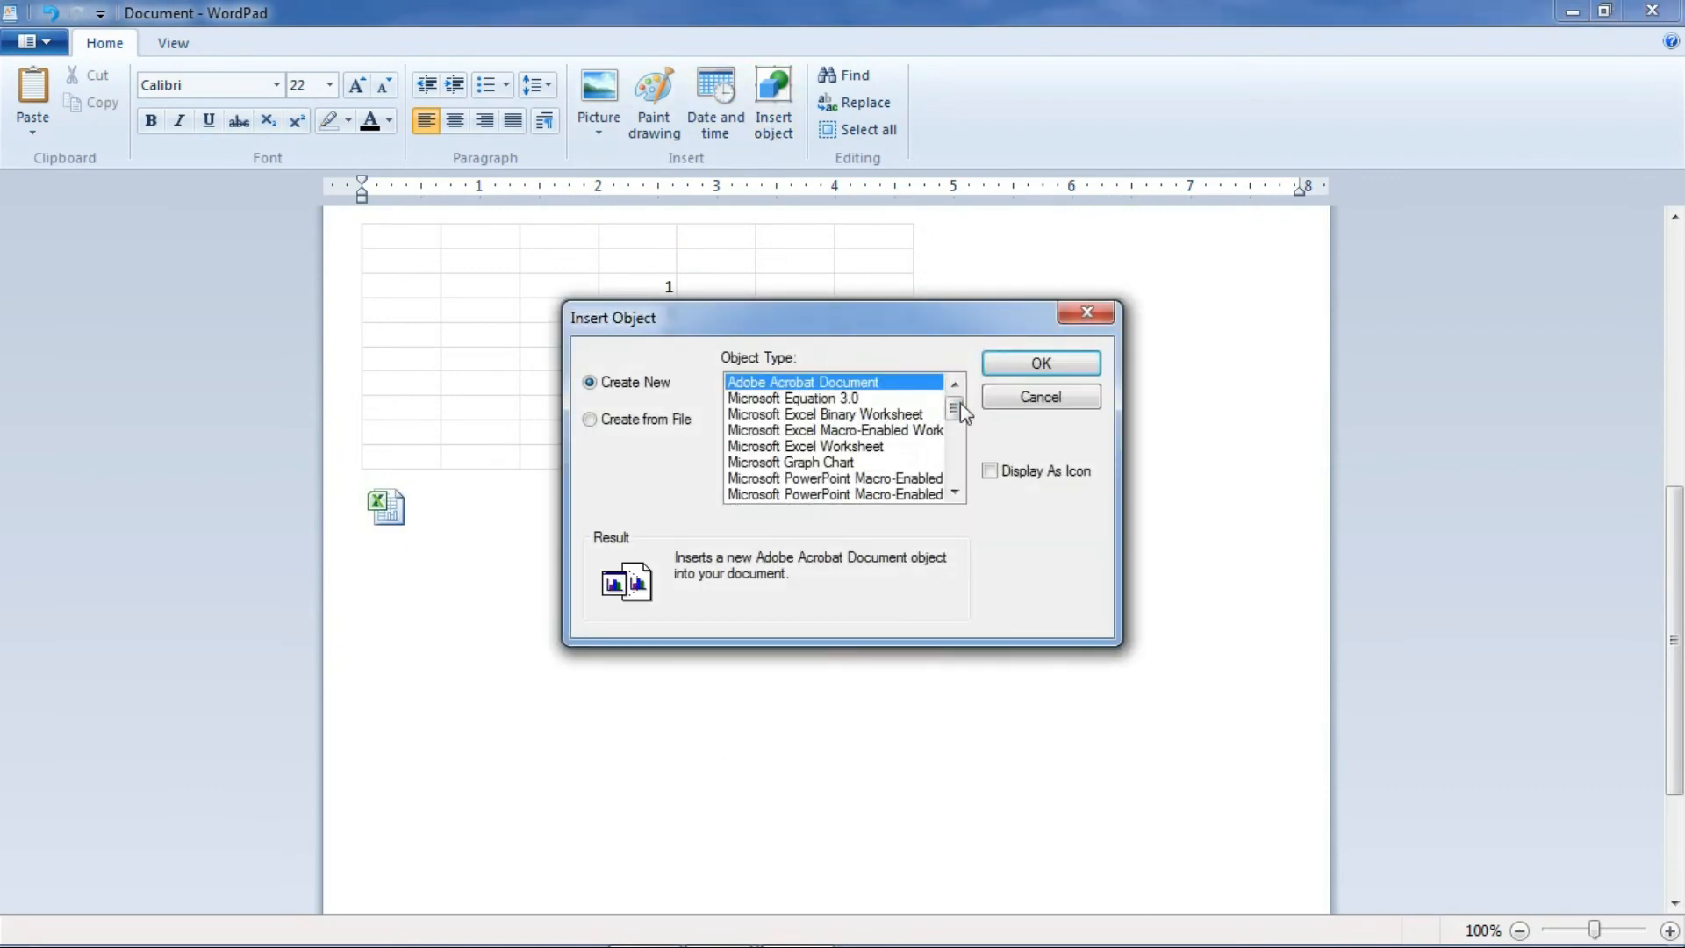
{"action": "left_click_drag", "start_coordinate": [953, 411], "coordinate": [954, 420]}
{"action": "left_click", "coordinate": [838, 397]}
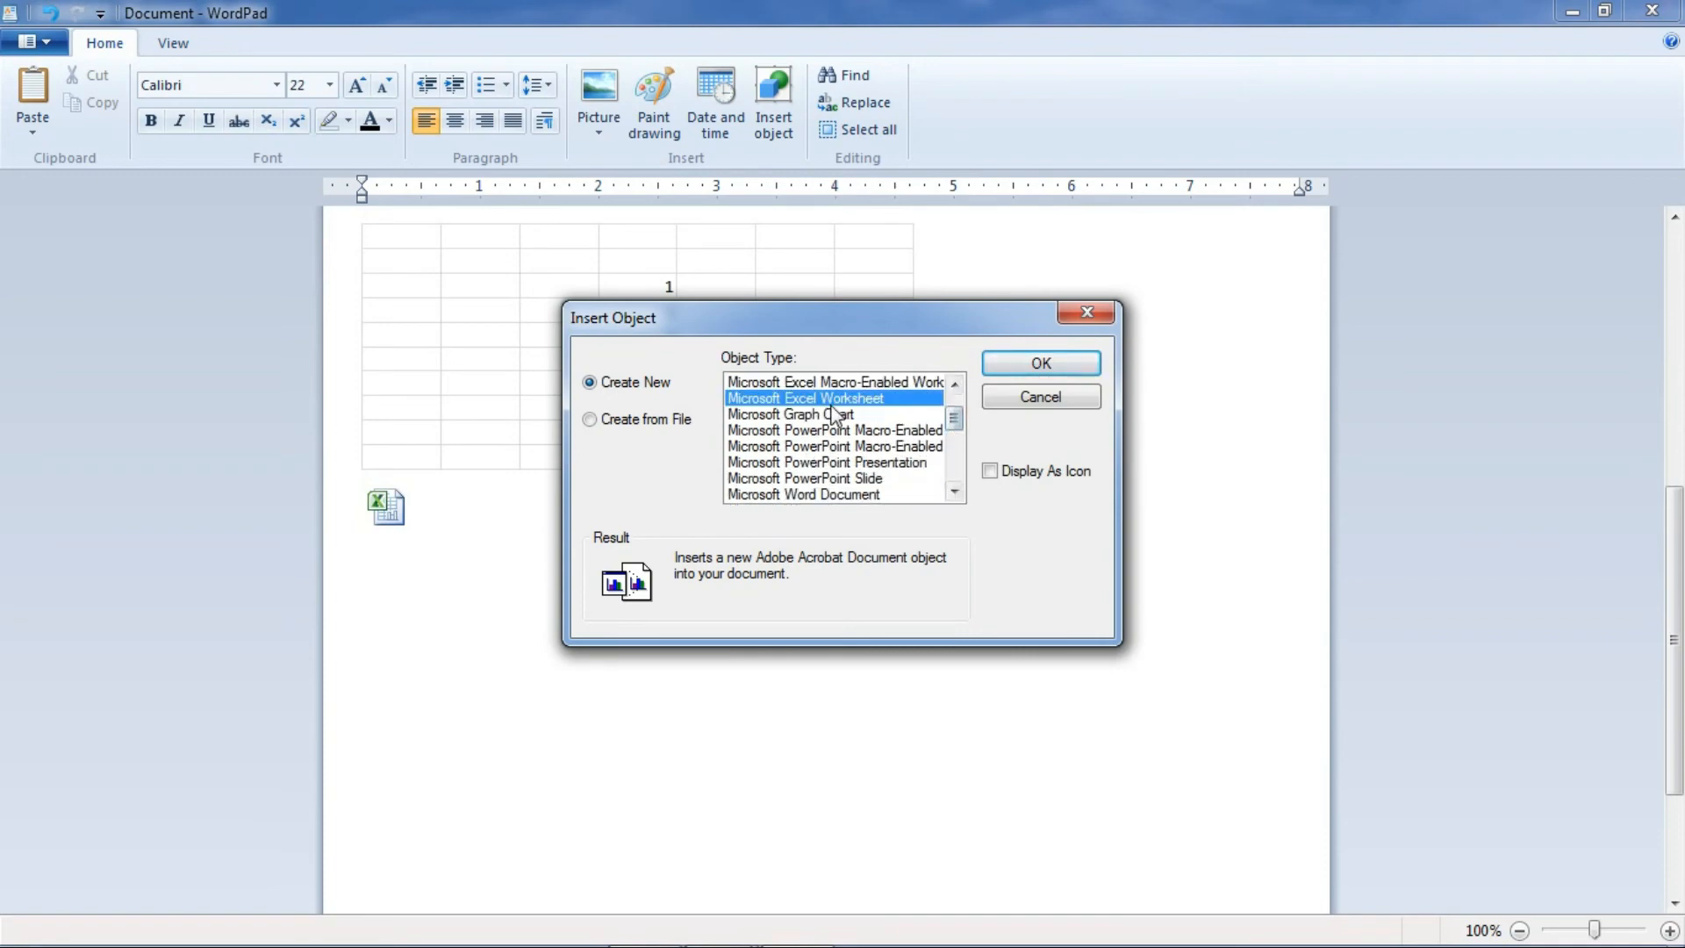
{"action": "left_click", "coordinate": [842, 414]}
{"action": "left_click", "coordinate": [1072, 366]}
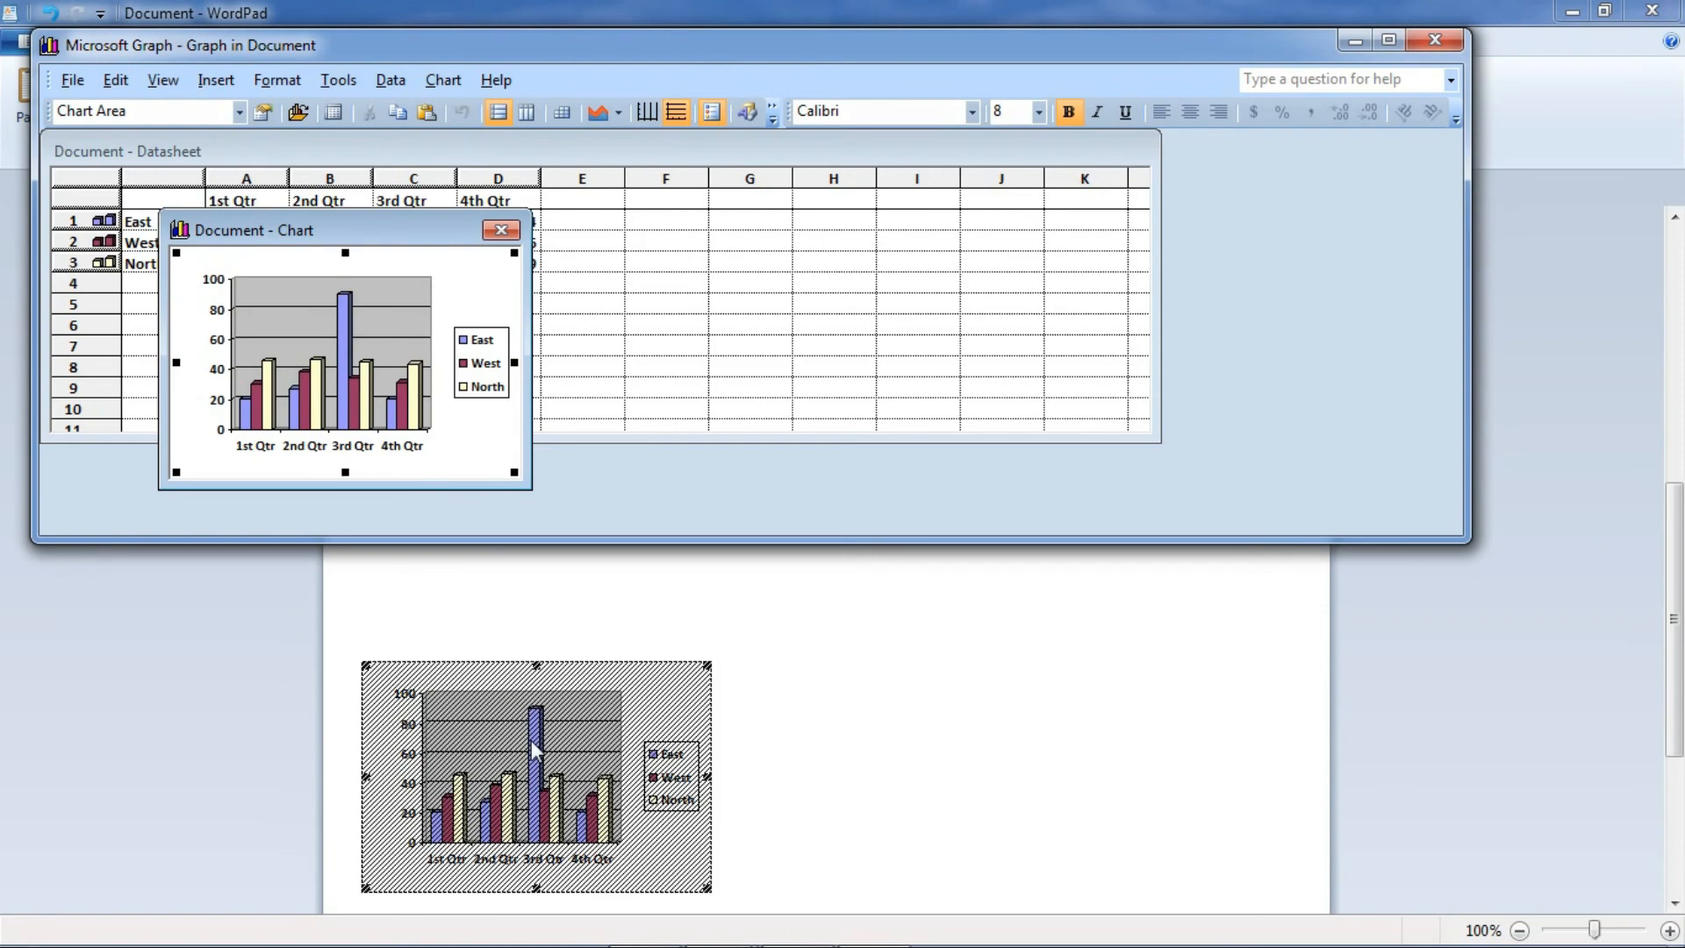
Move the chart window off the datasheet's values, return to the document and deselect the chart
{"action": "left_click_drag", "start_coordinate": [349, 220], "coordinate": [857, 183]}
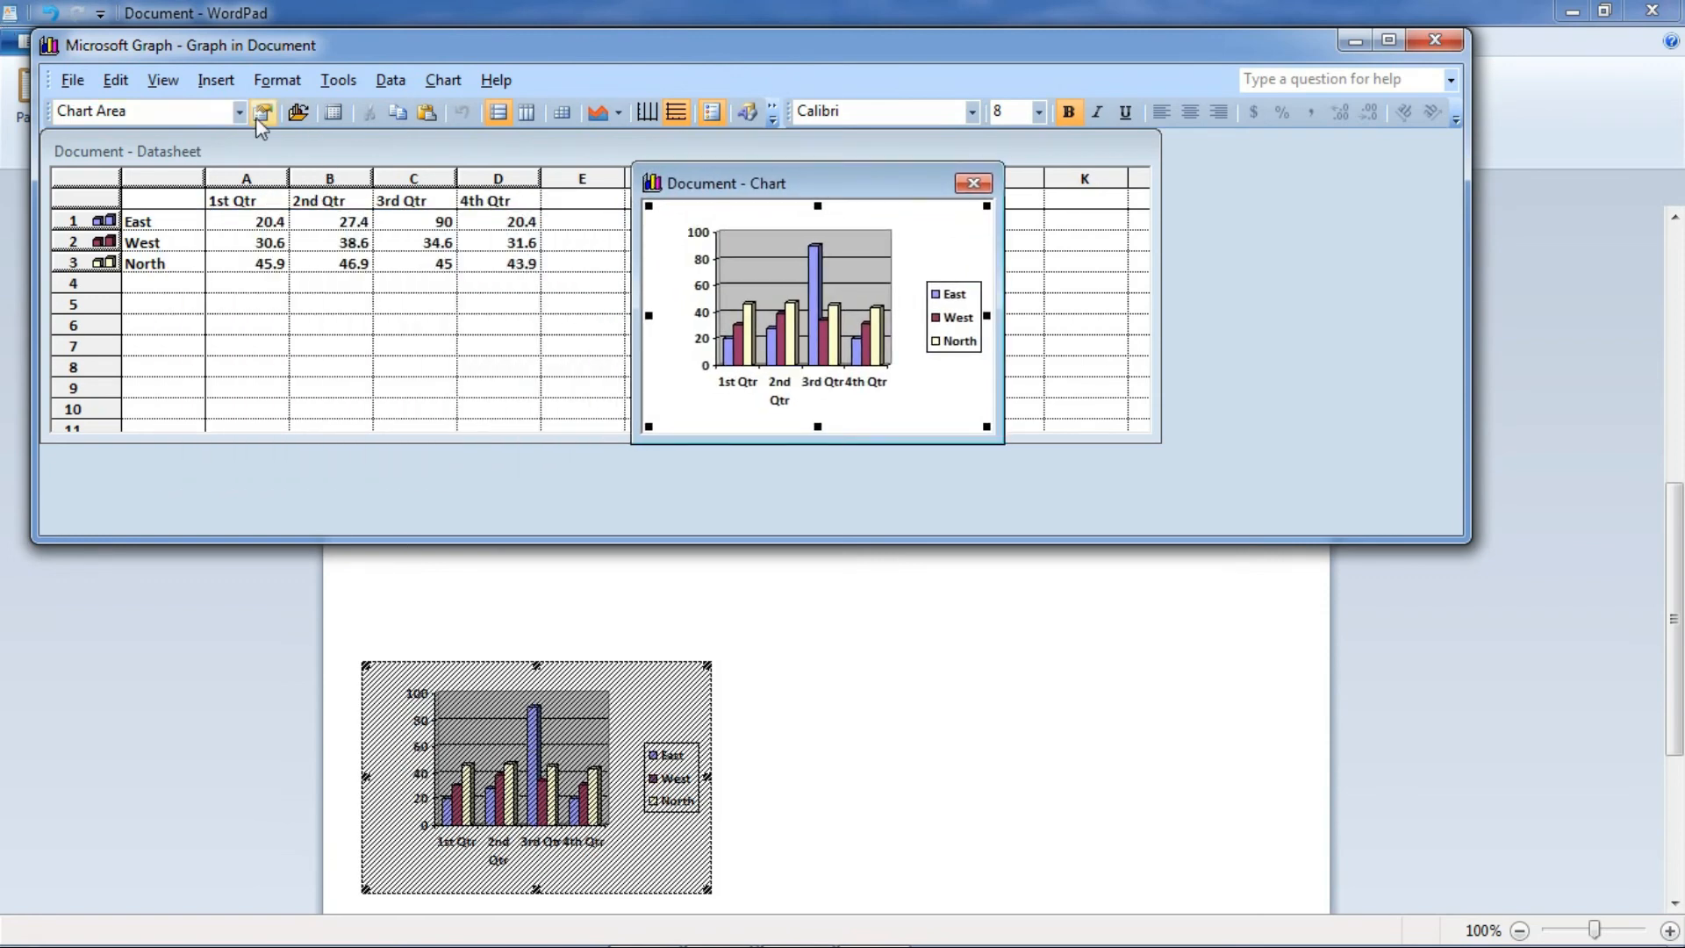
{"action": "left_click", "coordinate": [72, 80]}
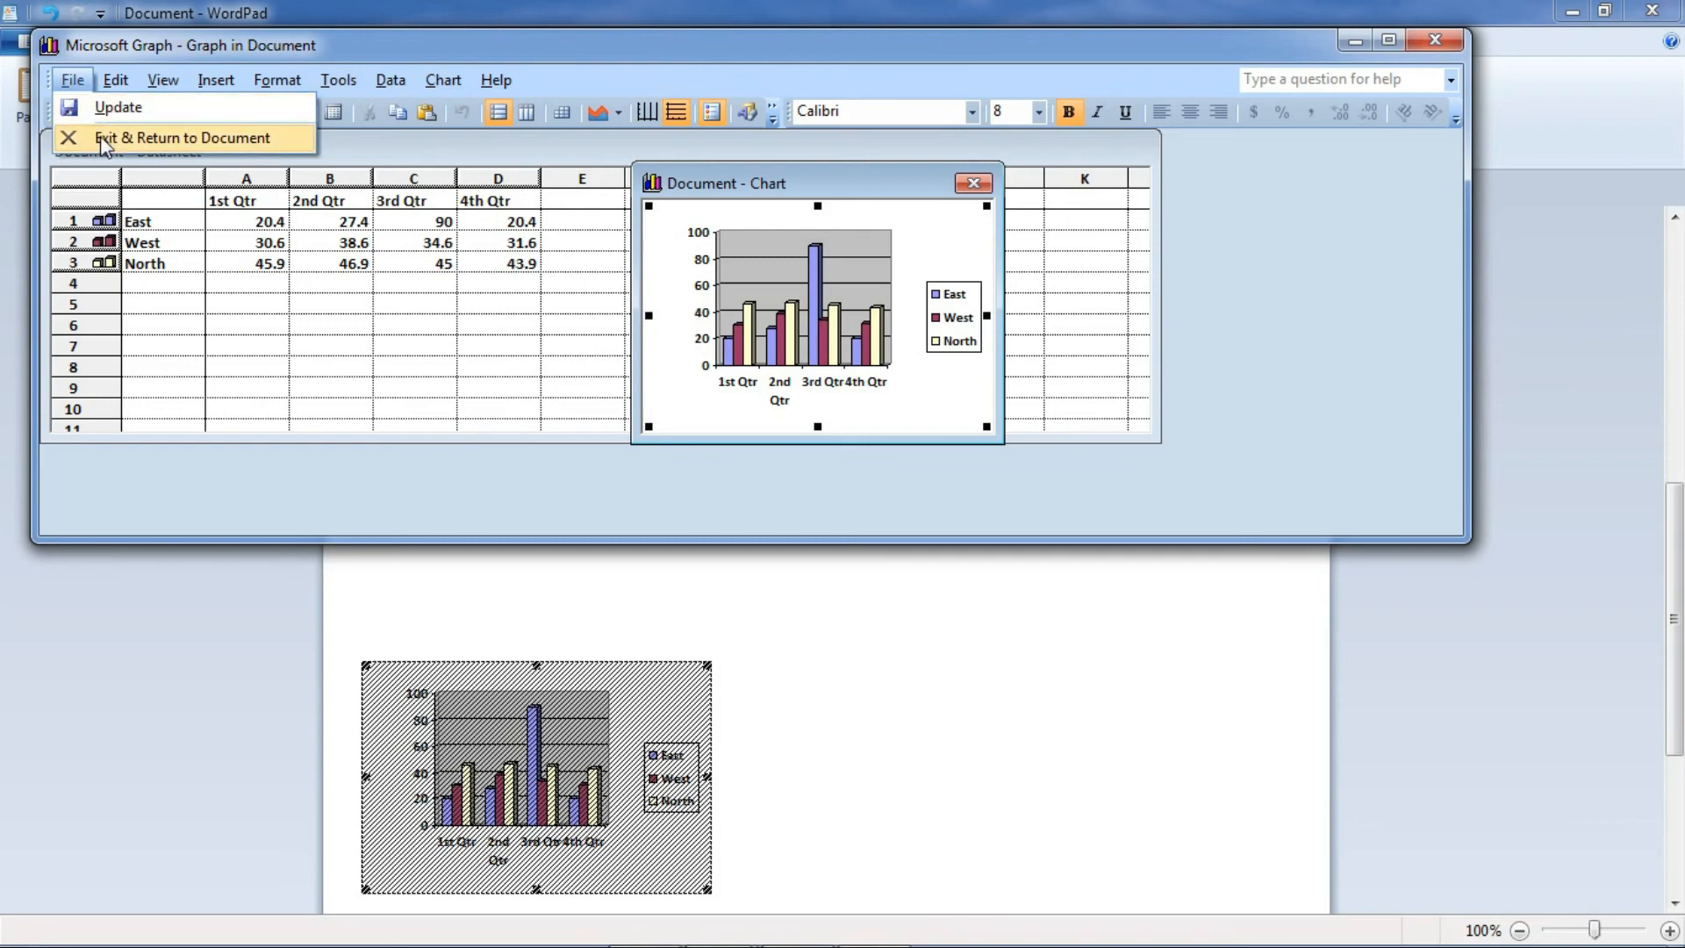
{"action": "left_click", "coordinate": [204, 146]}
{"action": "left_click", "coordinate": [744, 575]}
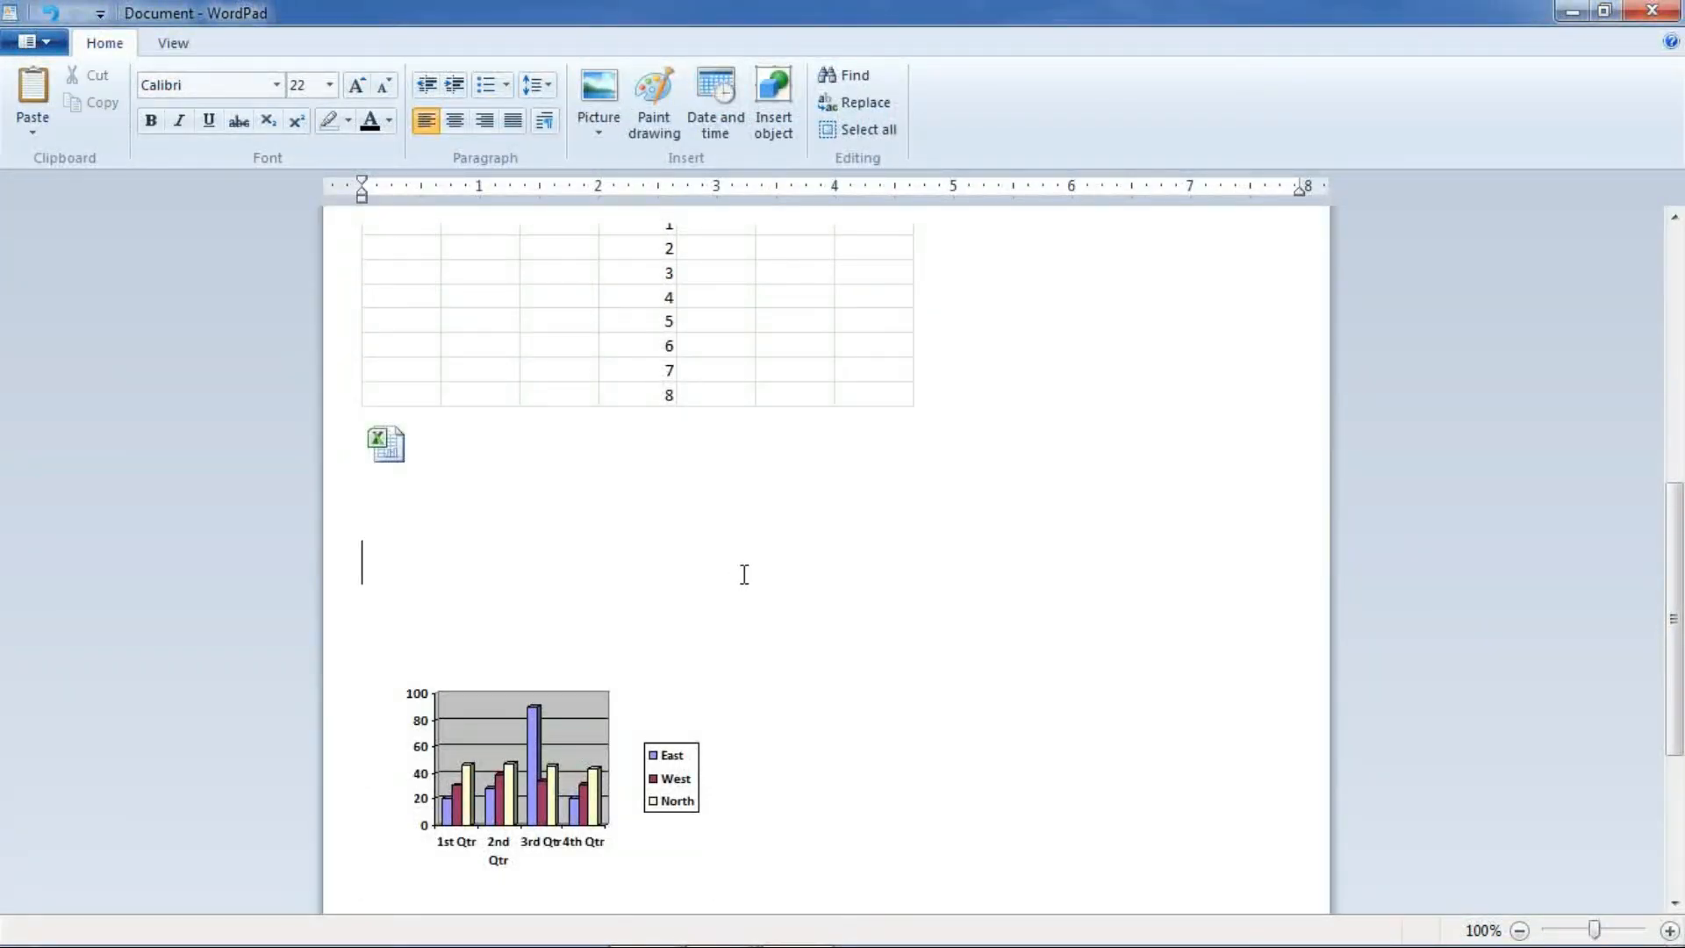
{"action": "scroll", "coordinate": [733, 834], "scroll_direction": "down", "scroll_amount": 4}
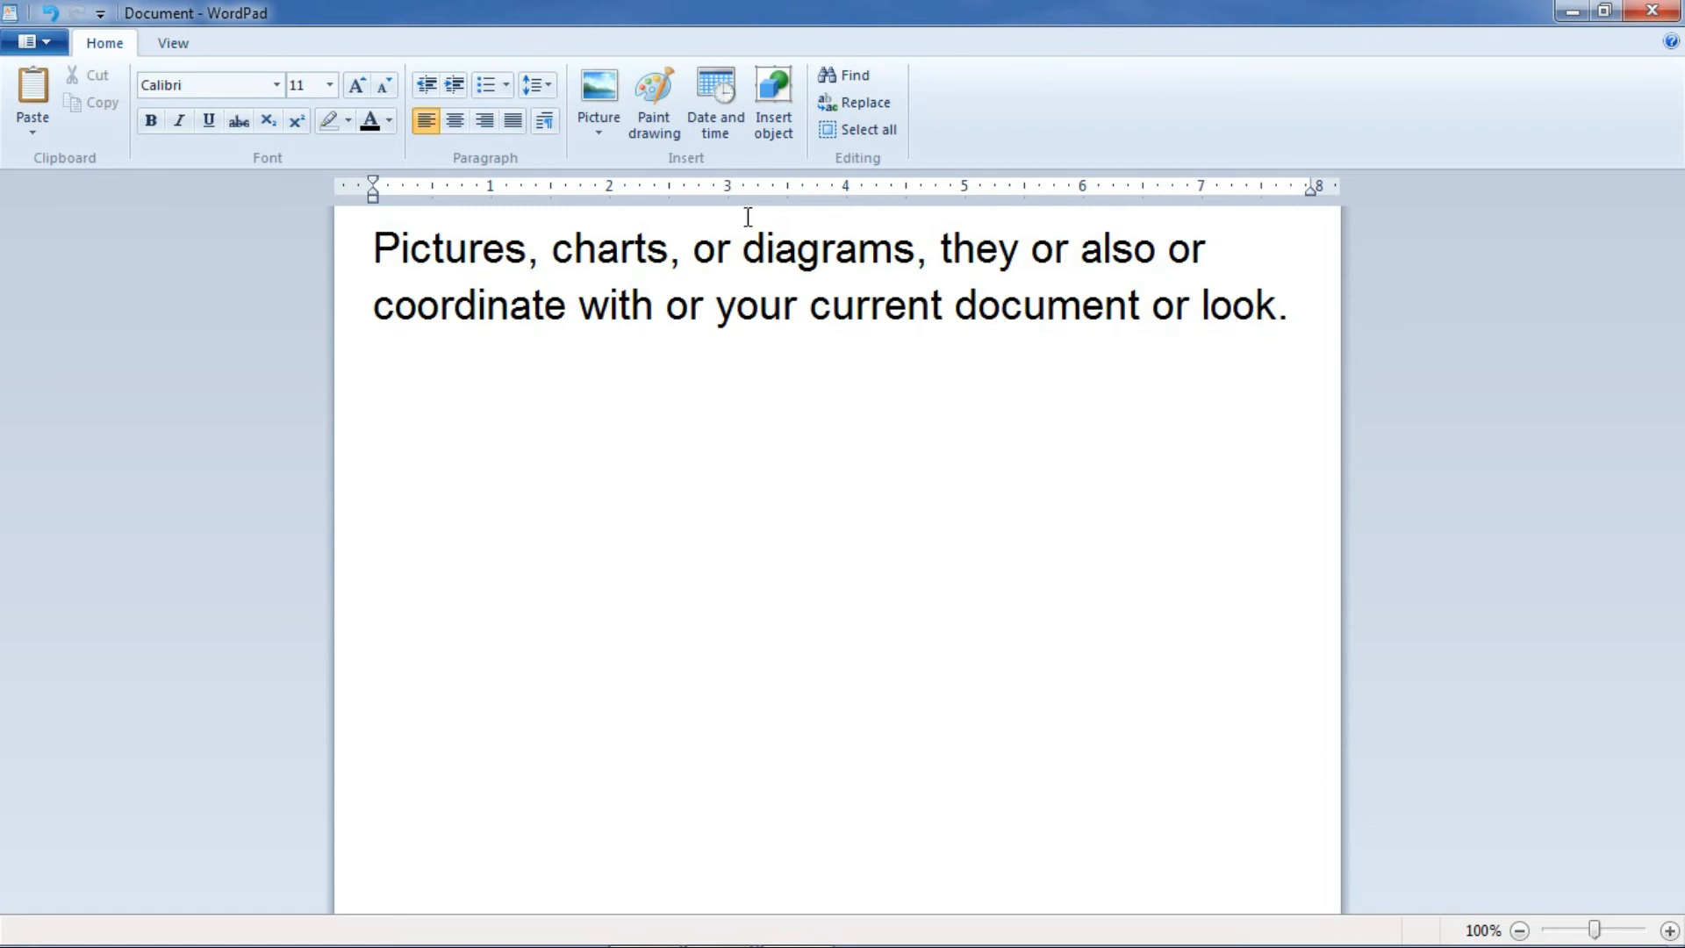
Set up a search for "or", switching whole-word and case matching on and back off
{"action": "left_click", "coordinate": [845, 75]}
{"action": "left_click_drag", "start_coordinate": [418, 375], "coordinate": [808, 491]}
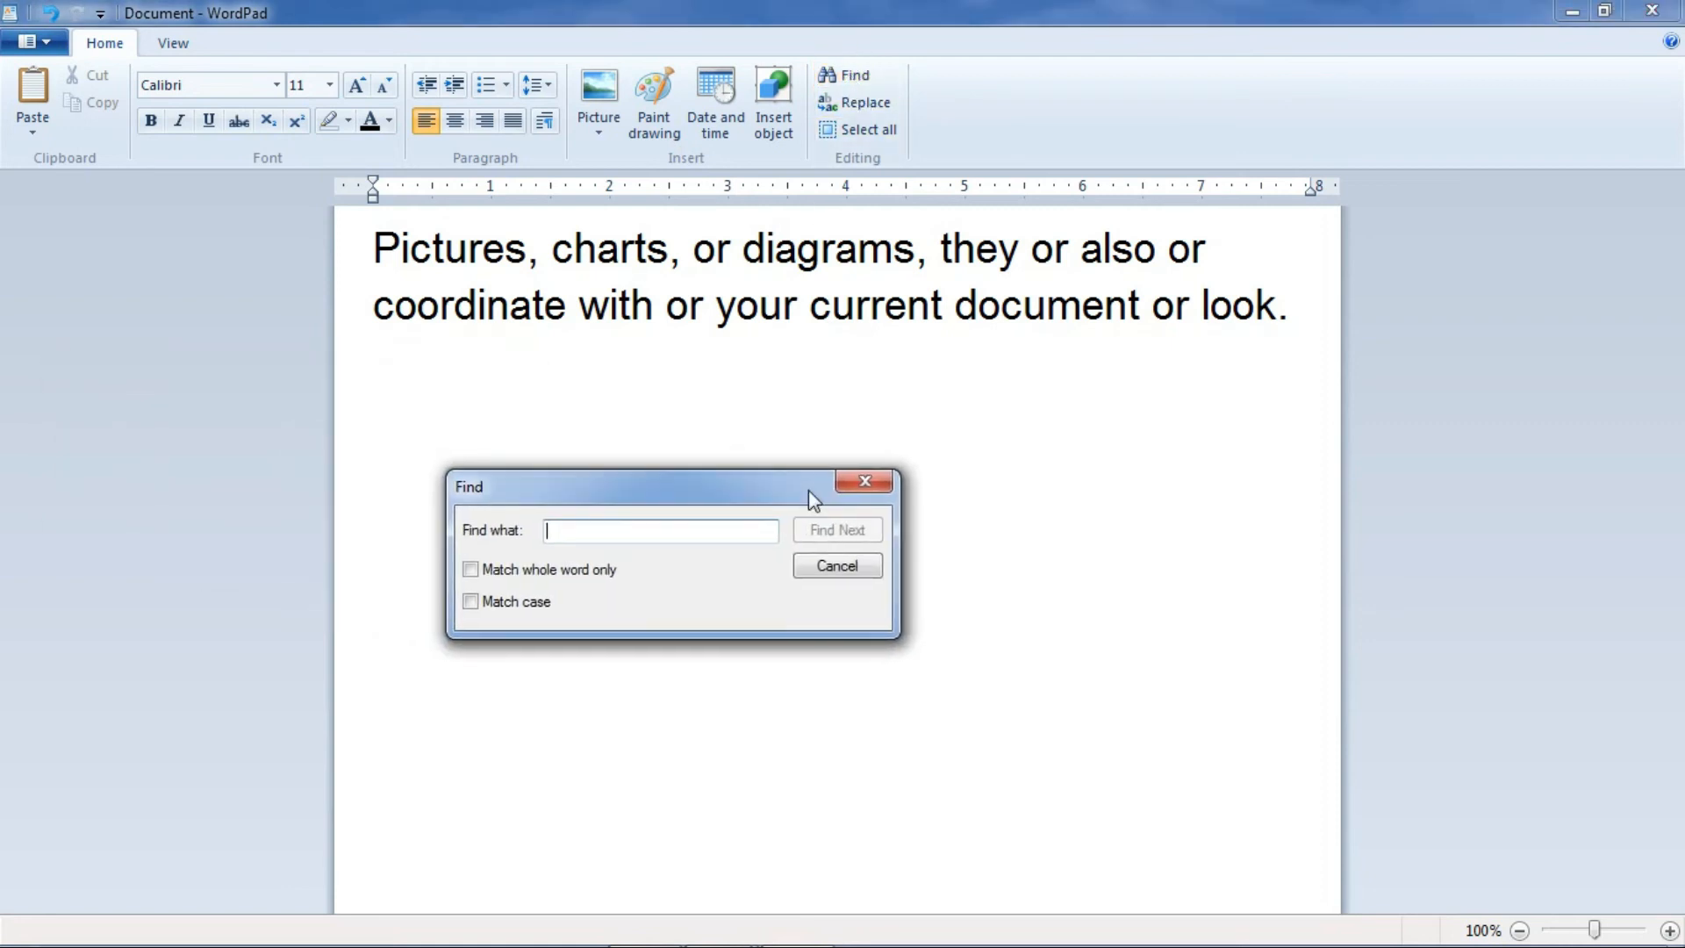
{"action": "left_click", "coordinate": [535, 572]}
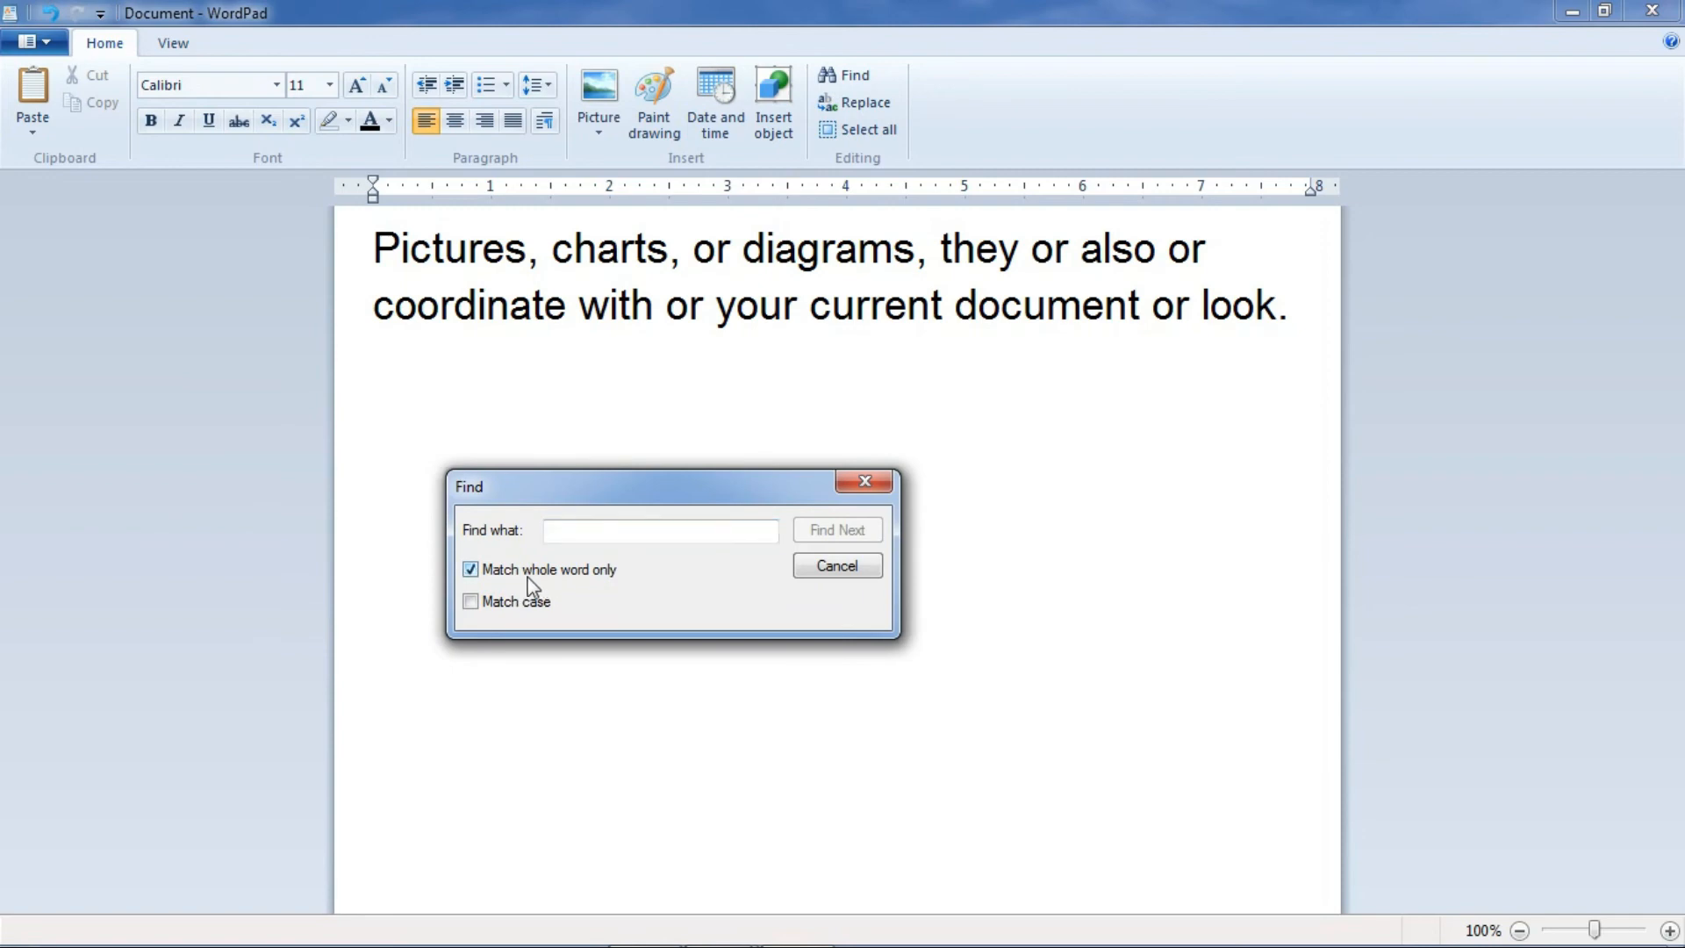
{"action": "left_click", "coordinate": [511, 604]}
{"action": "left_click", "coordinate": [547, 598]}
{"action": "left_click", "coordinate": [530, 570]}
{"action": "left_click", "coordinate": [604, 532]}
{"action": "type", "text": "or"}
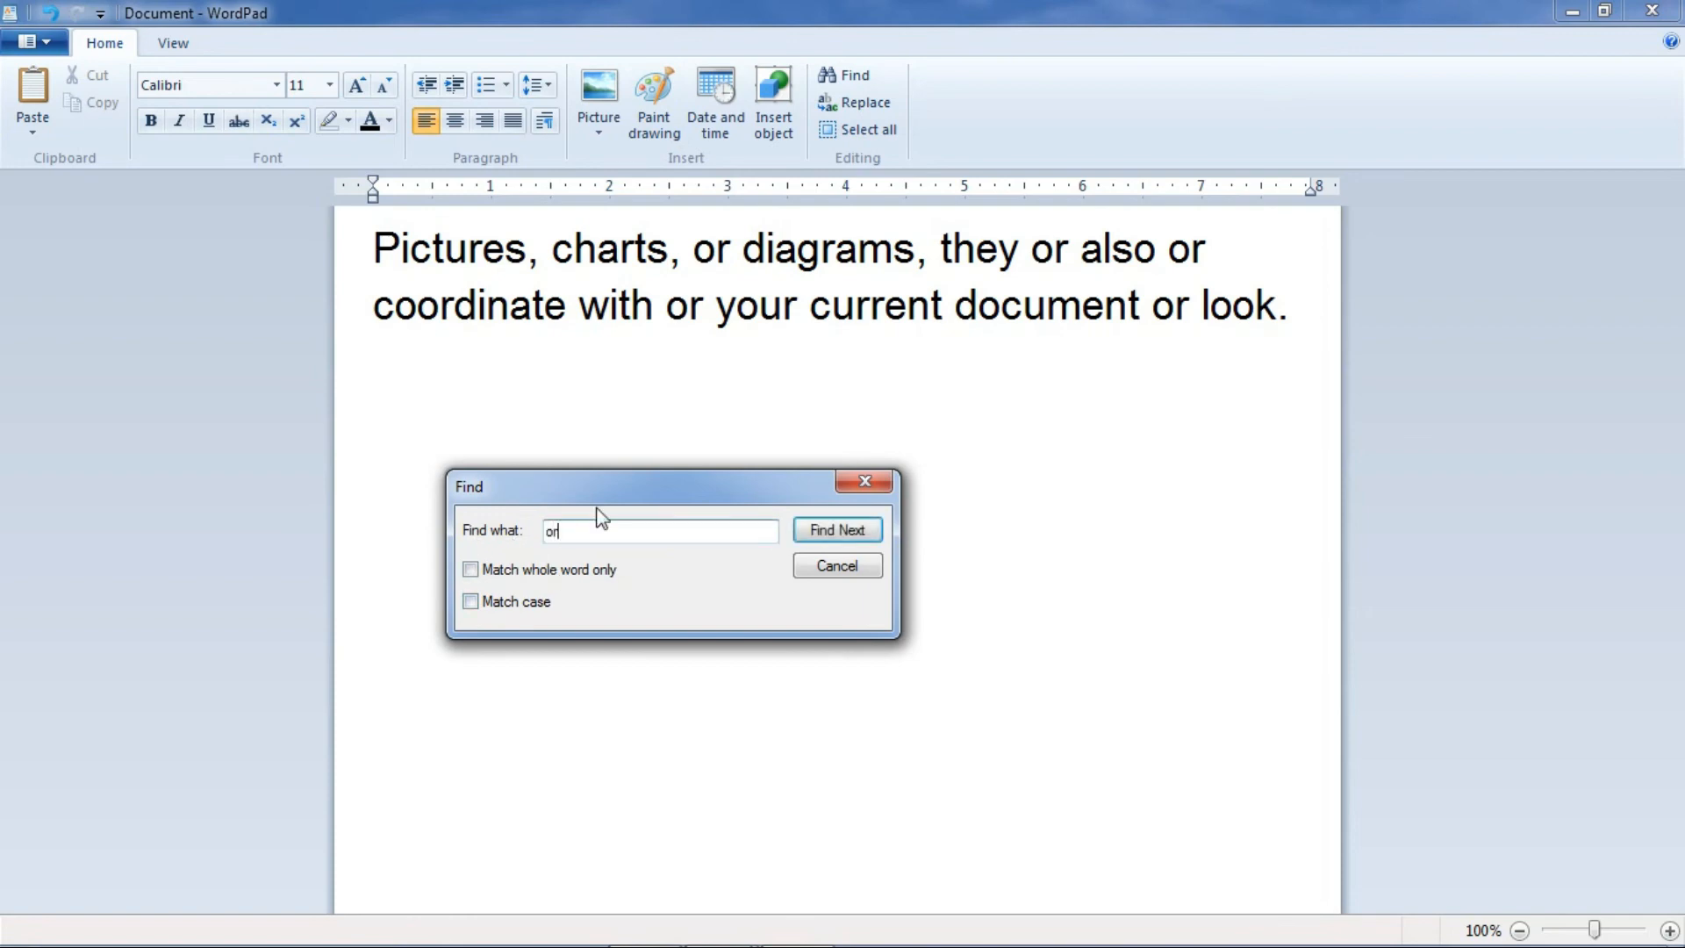
Step through every occurrence of "or" in the sample text, close the search and deselect the last match
{"action": "left_click_drag", "start_coordinate": [615, 498], "coordinate": [652, 571]}
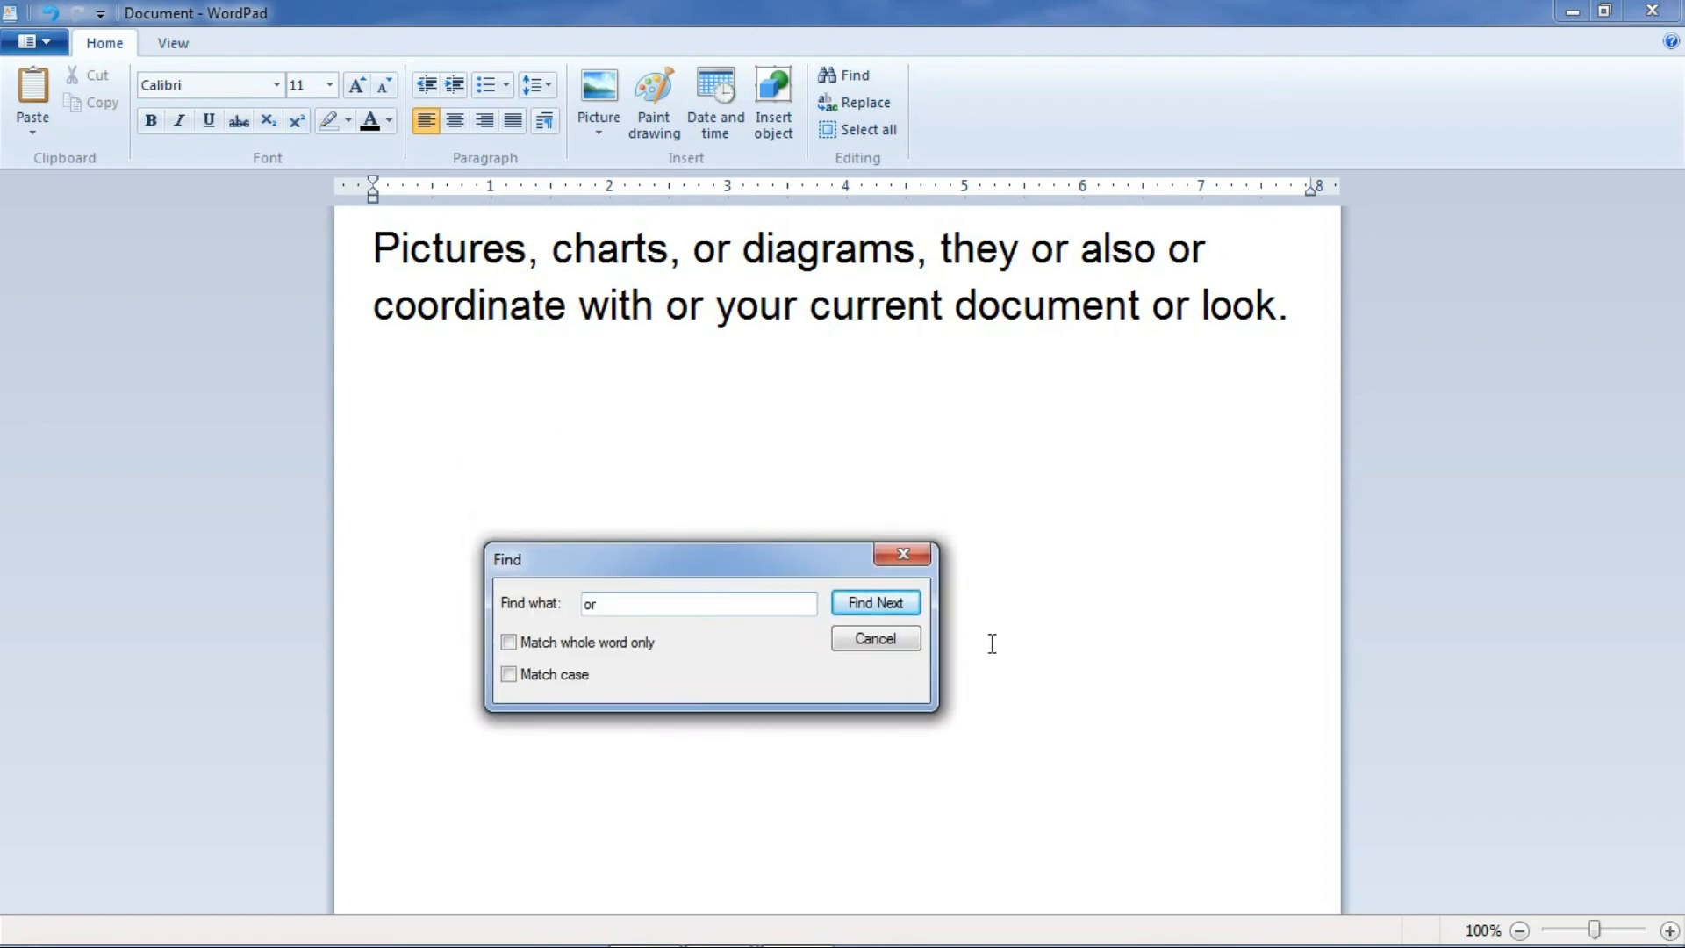
{"action": "left_click", "coordinate": [878, 605]}
{"action": "left_click", "coordinate": [877, 605]}
{"action": "left_click", "coordinate": [878, 605]}
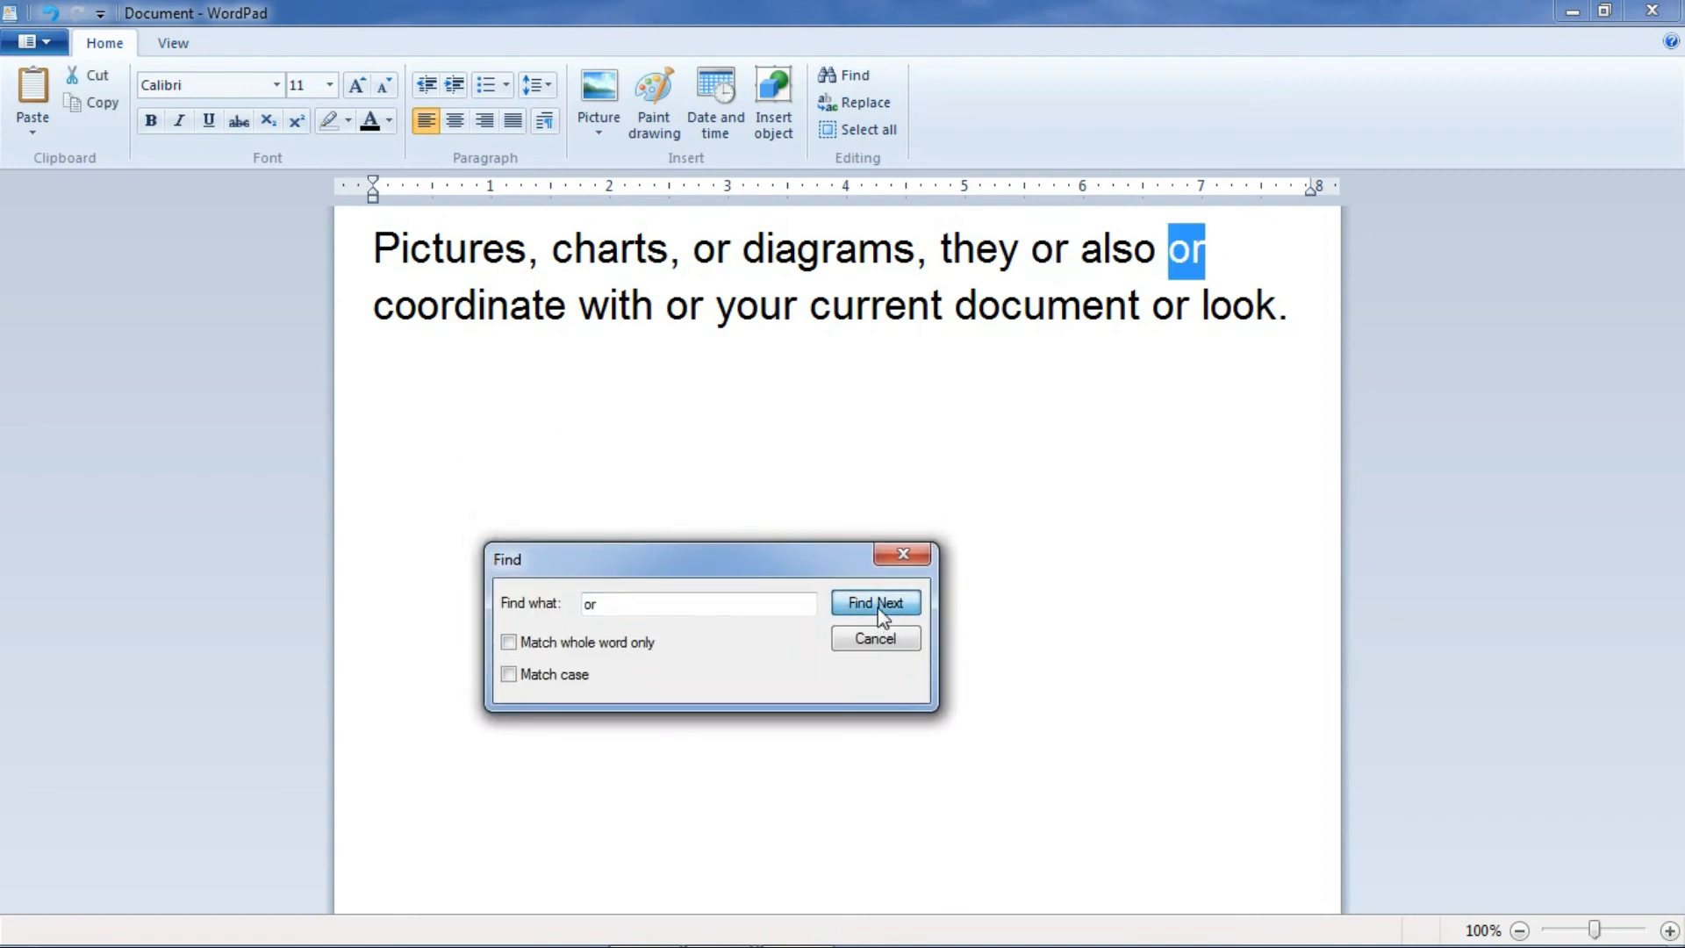
{"action": "left_click", "coordinate": [877, 605]}
{"action": "left_click", "coordinate": [878, 605]}
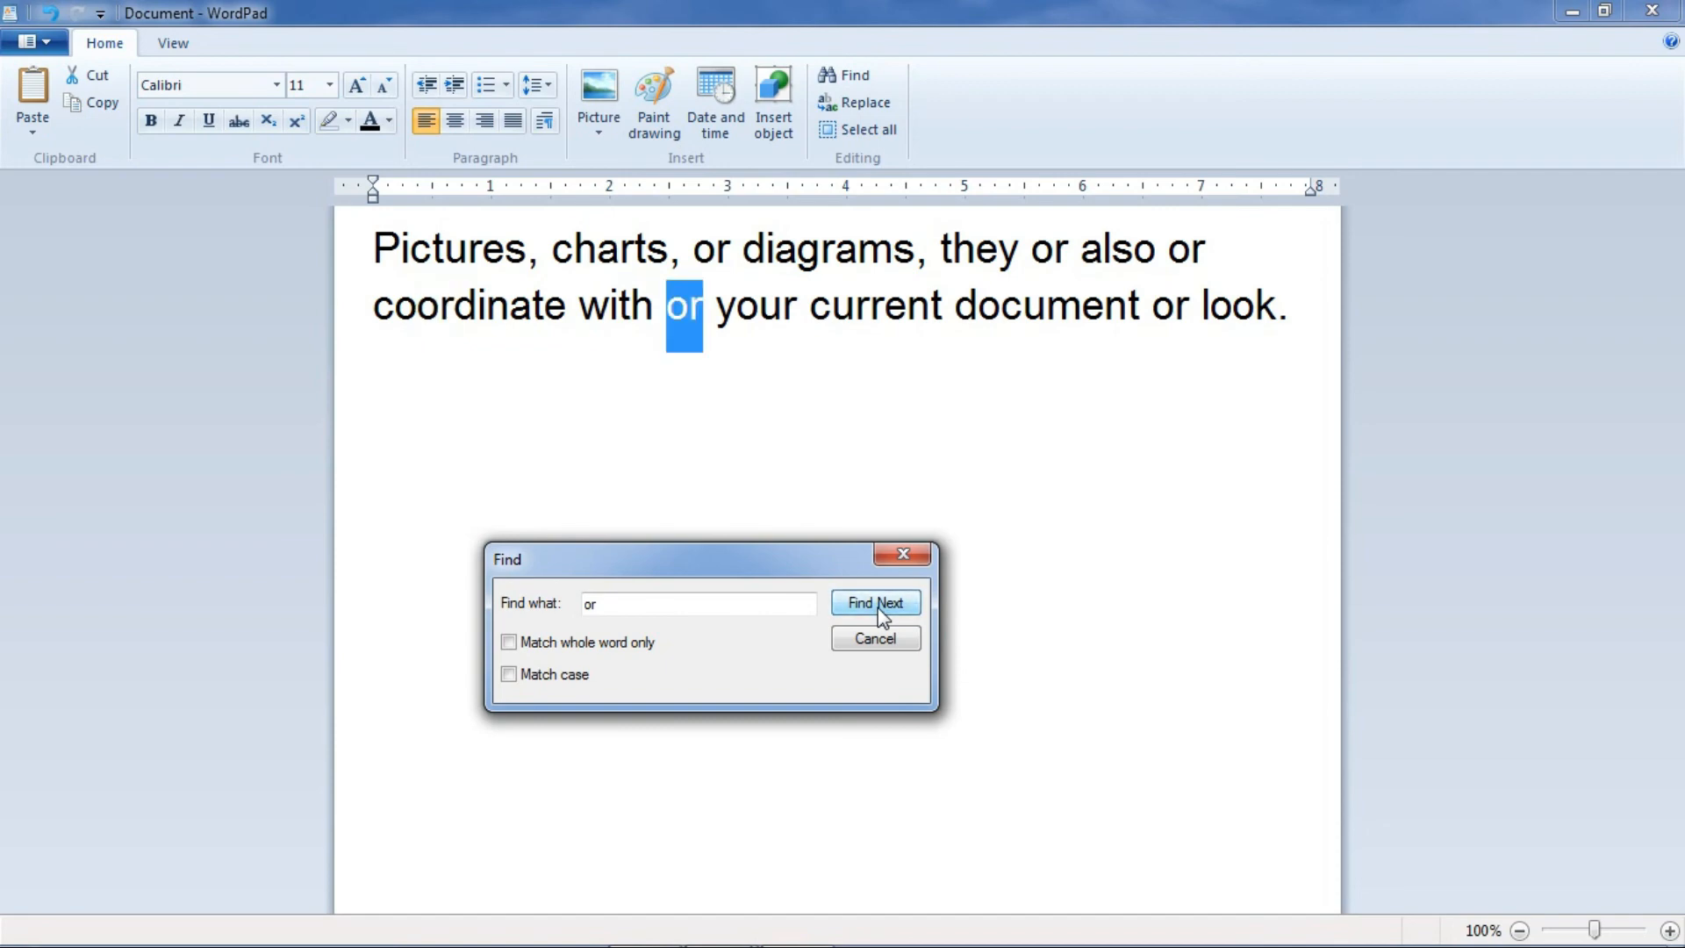
{"action": "left_click", "coordinate": [878, 606]}
{"action": "left_click", "coordinate": [878, 606]}
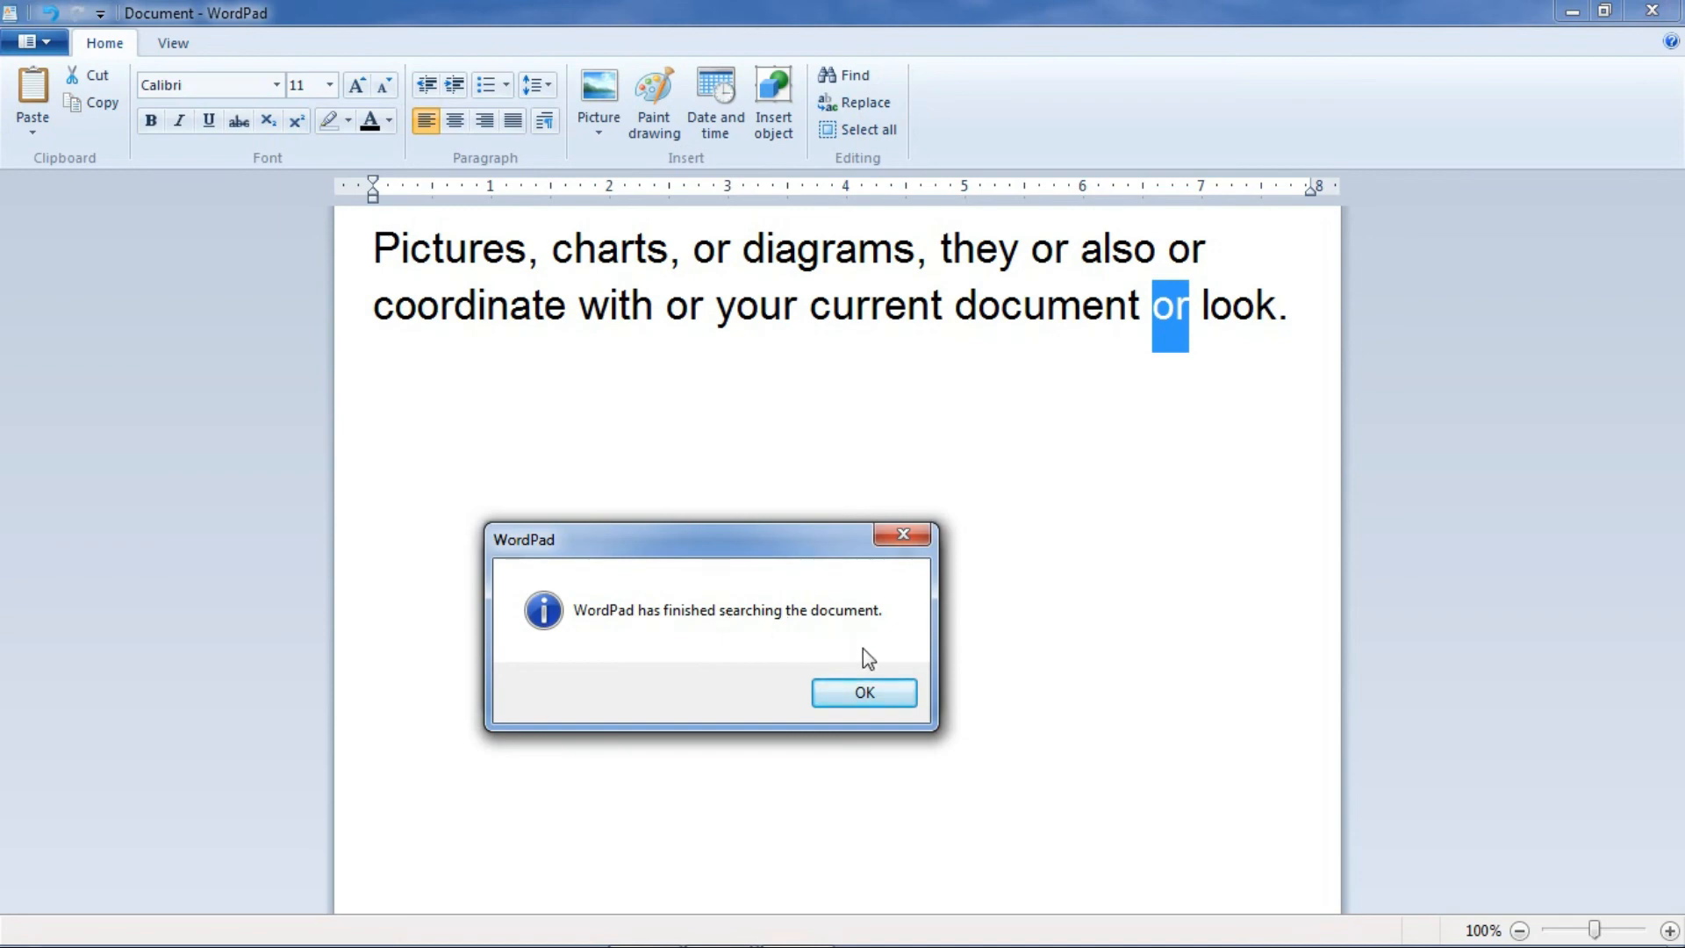
{"action": "left_click", "coordinate": [864, 693]}
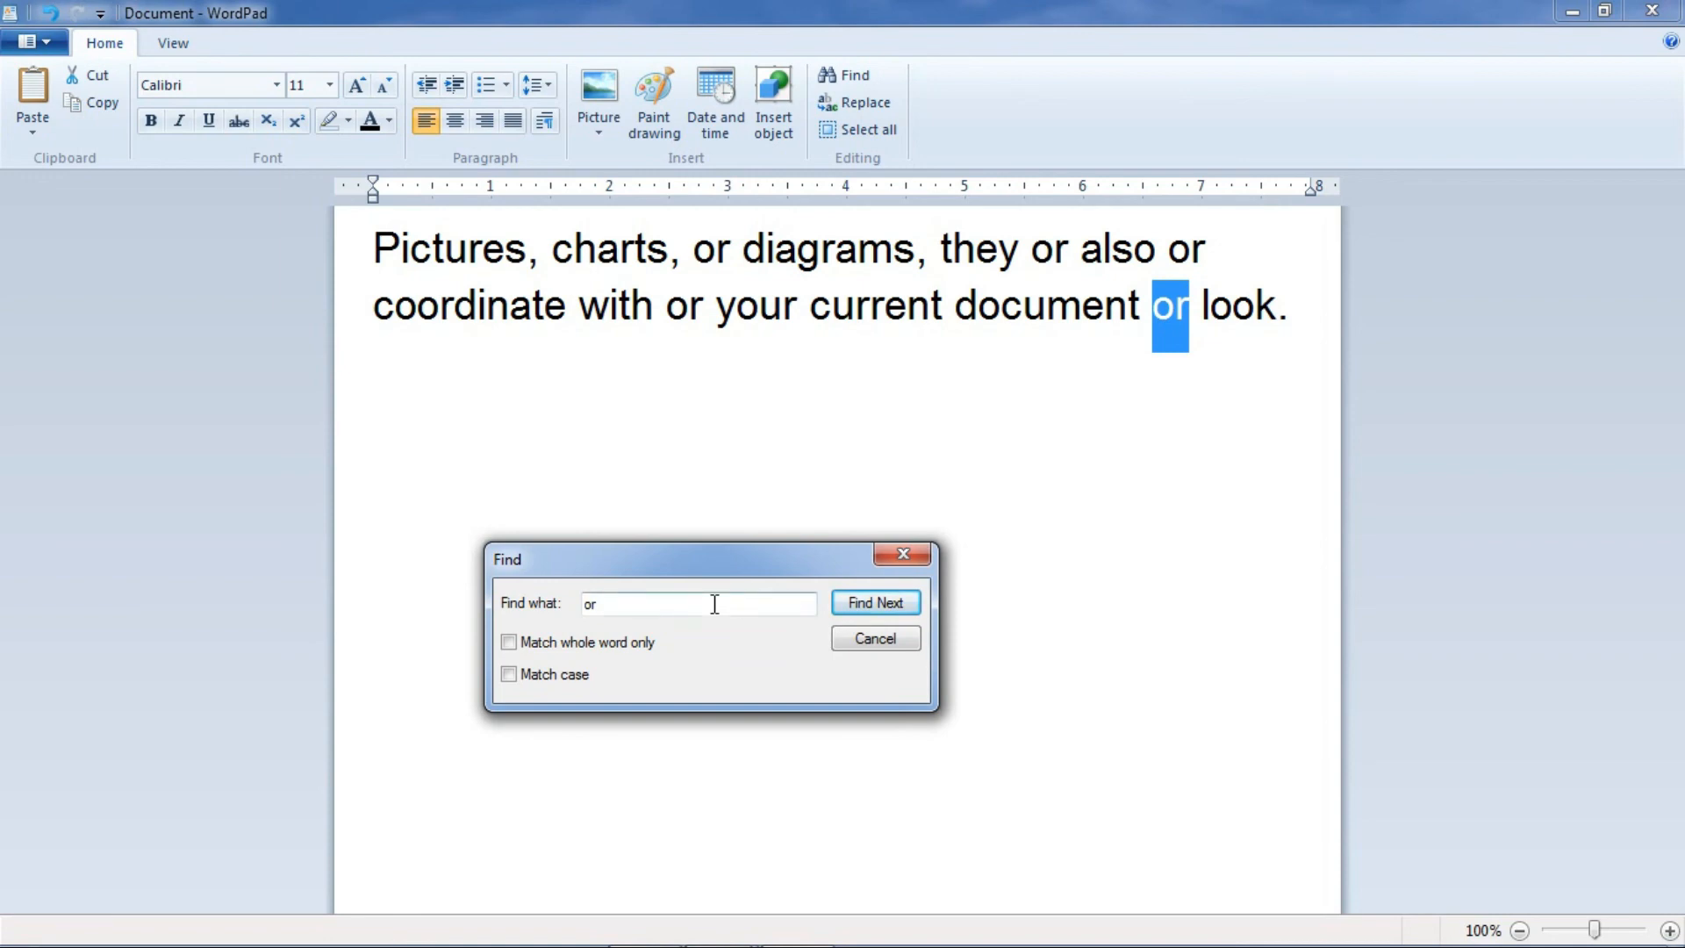
{"action": "left_click", "coordinate": [860, 641]}
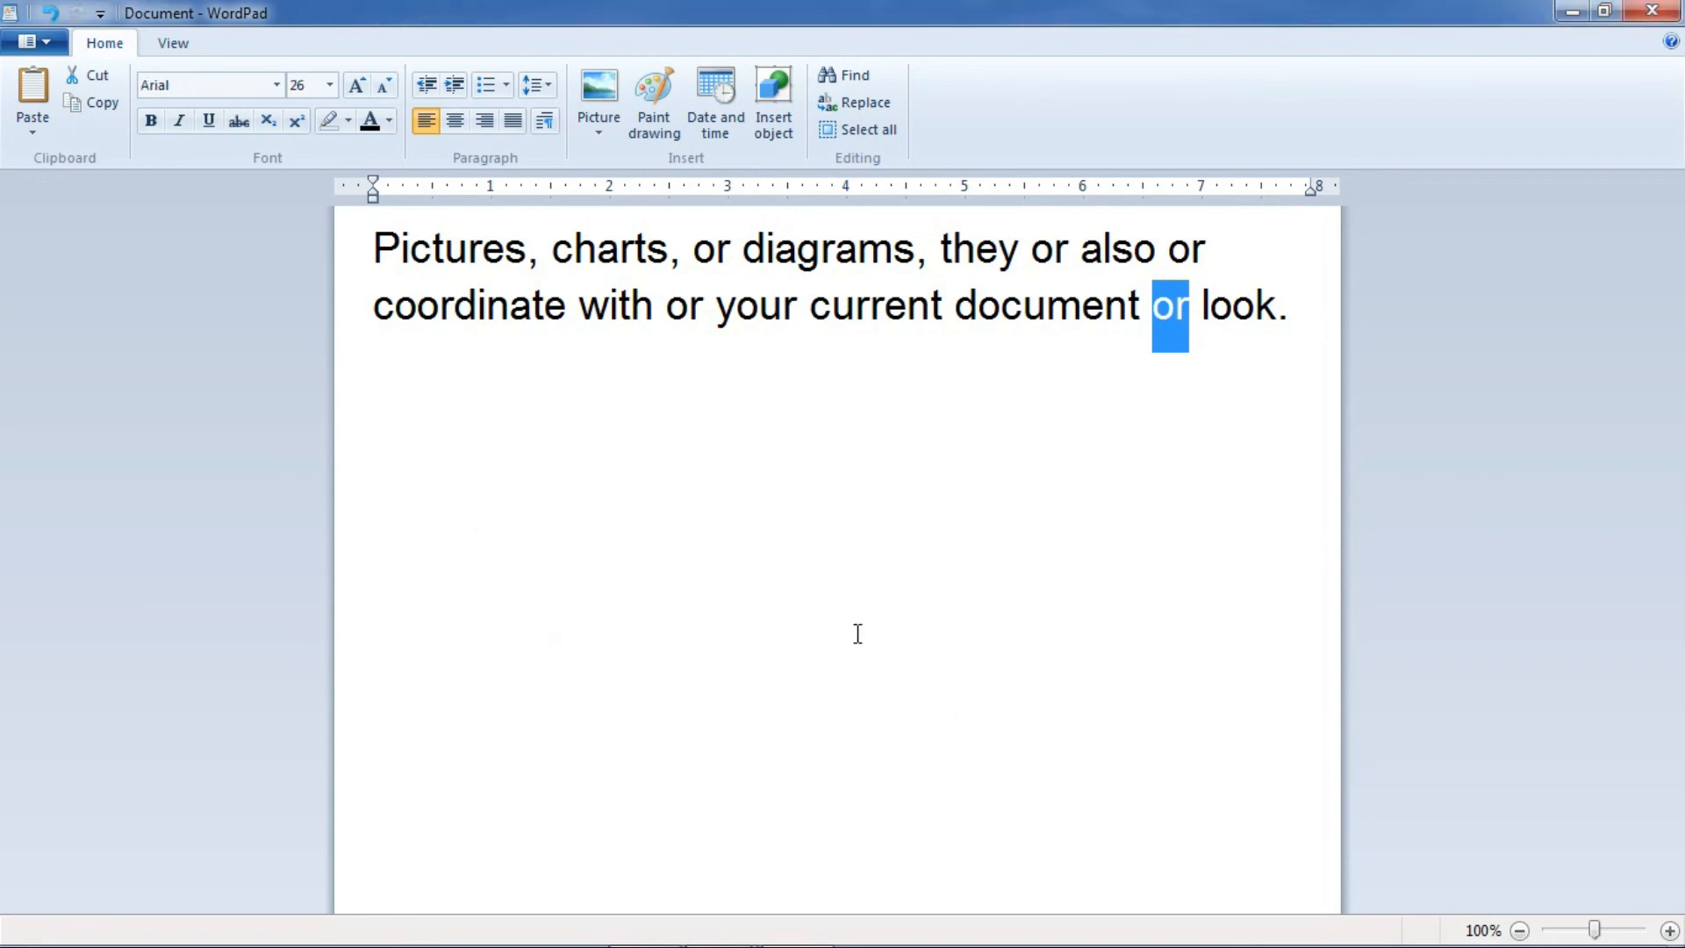
{"action": "left_click", "coordinate": [1036, 411]}
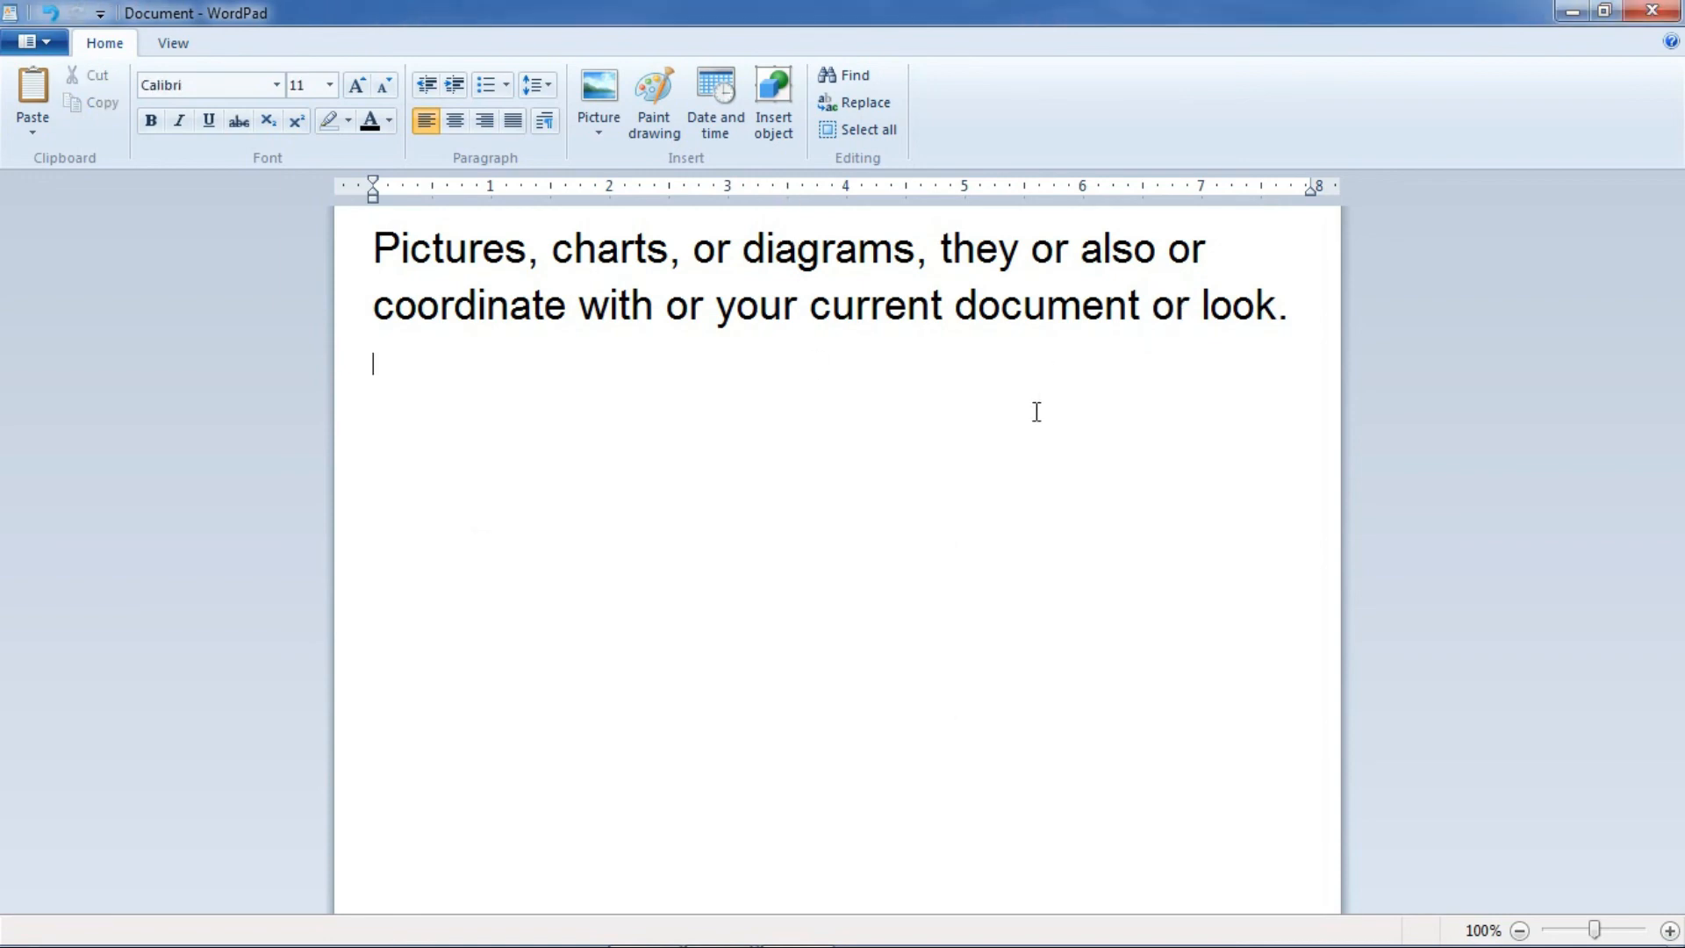
Replace "or" with "of" before "diagrams" and after "also", skipping the occurrence after "they"
{"action": "left_click", "coordinate": [856, 102]}
{"action": "left_click_drag", "start_coordinate": [333, 314], "coordinate": [675, 569]}
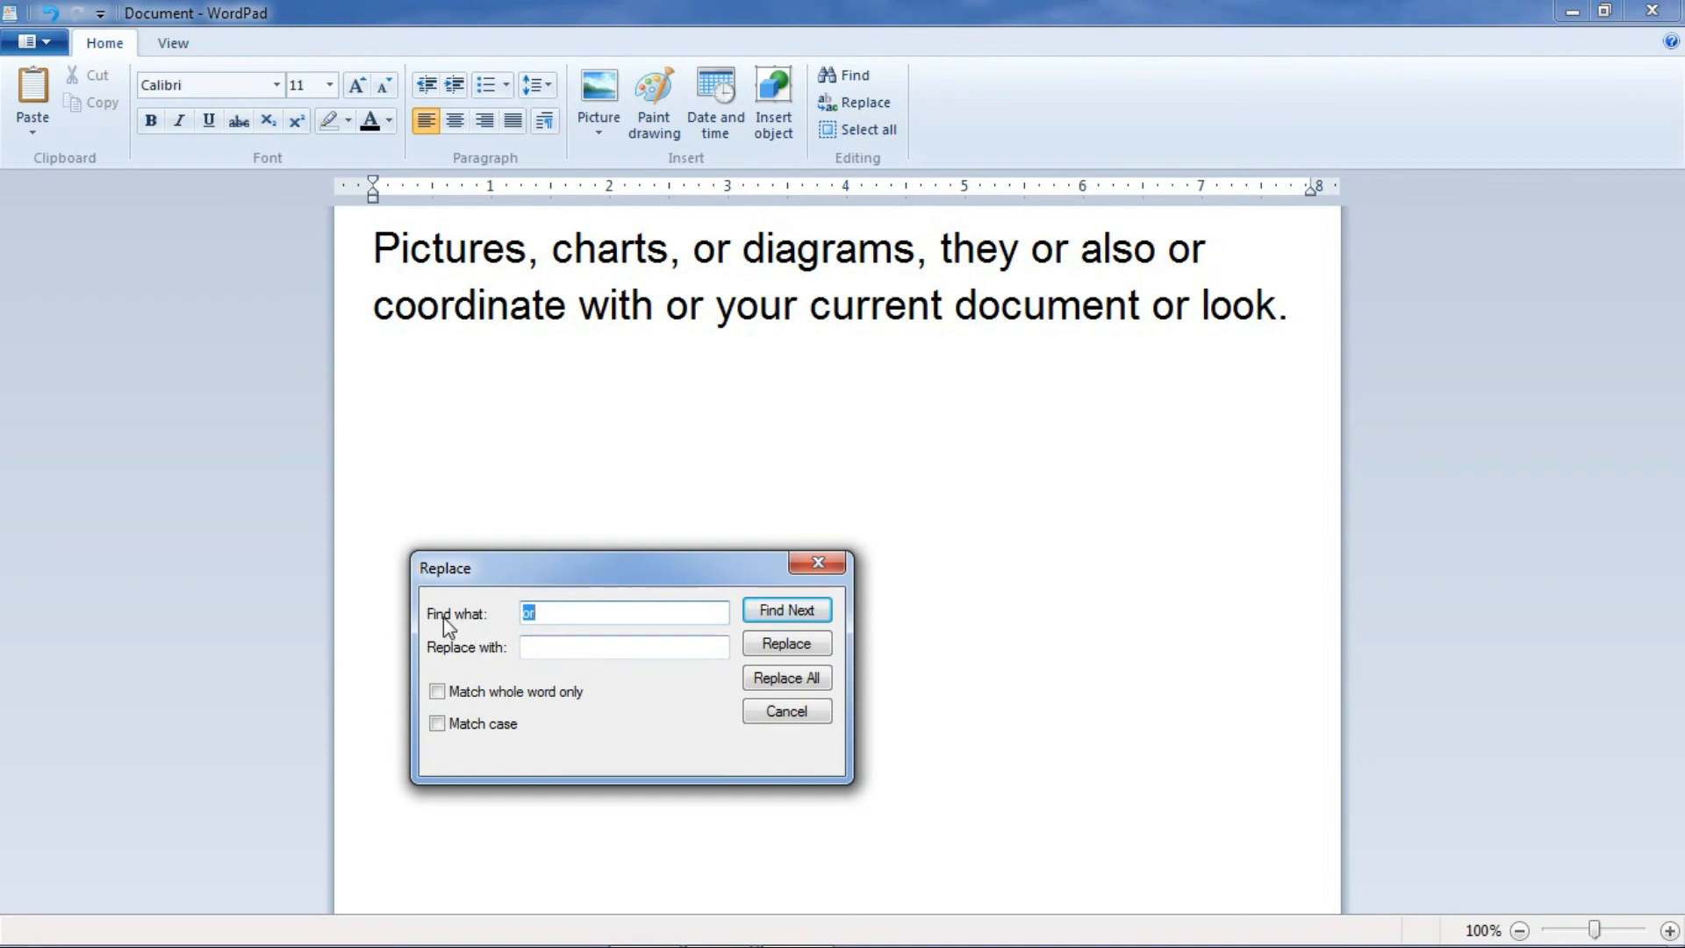
{"action": "left_click", "coordinate": [565, 612]}
{"action": "left_click", "coordinate": [546, 641]}
{"action": "type", "text": "of"}
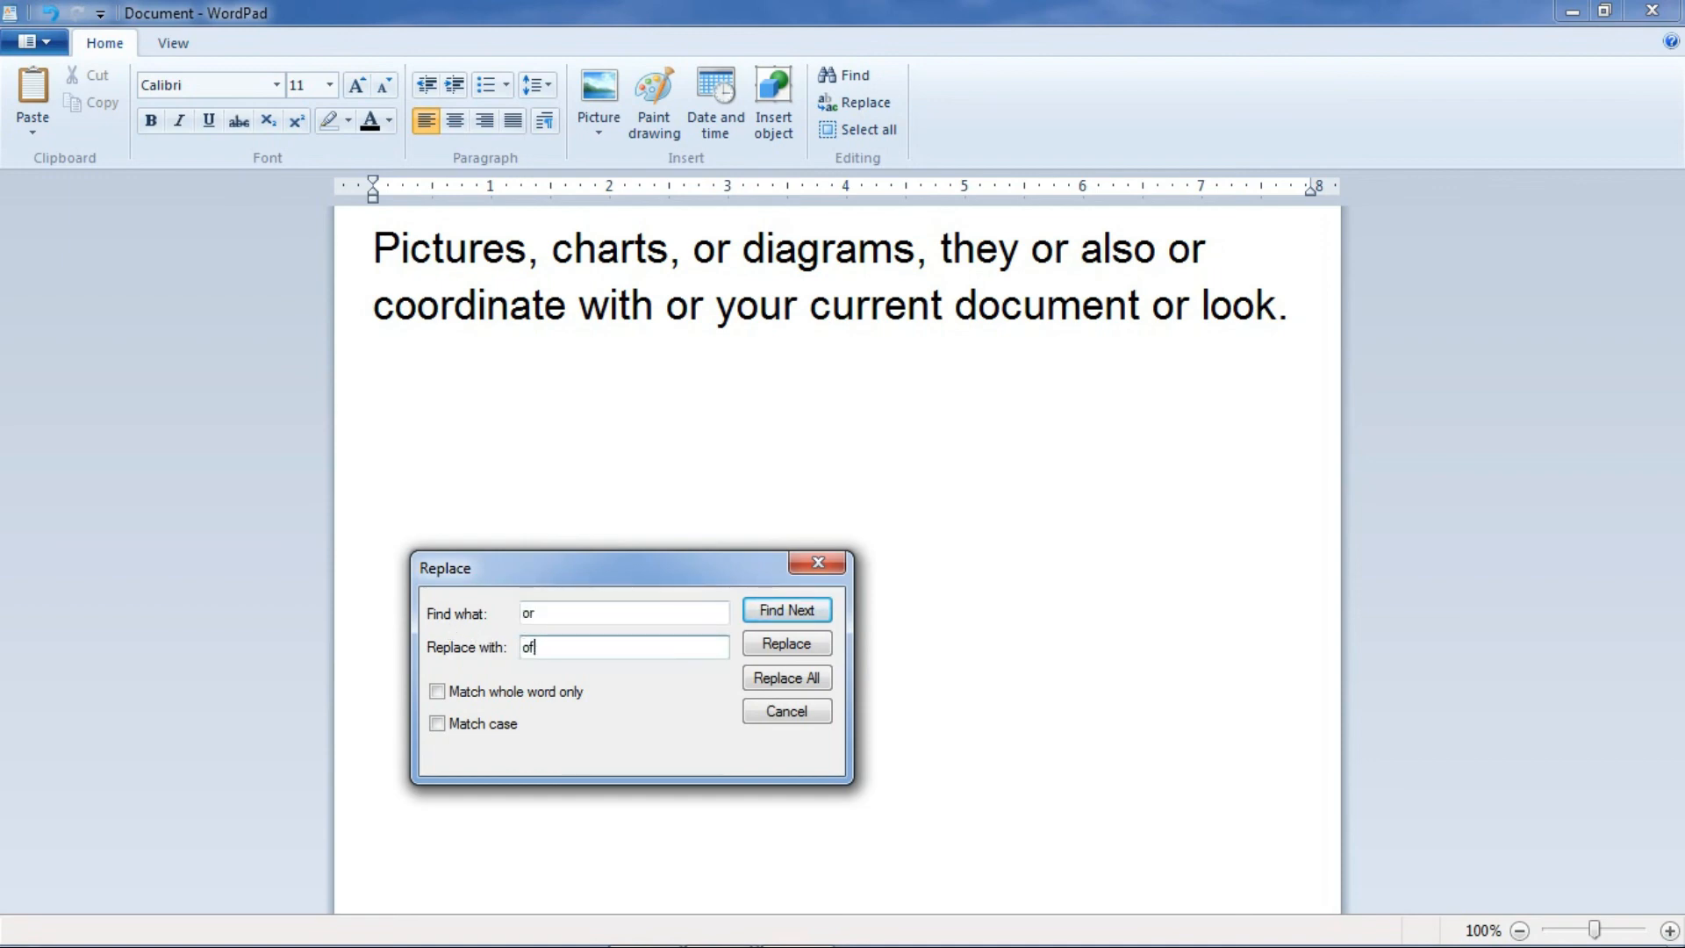
{"action": "left_click", "coordinate": [769, 615]}
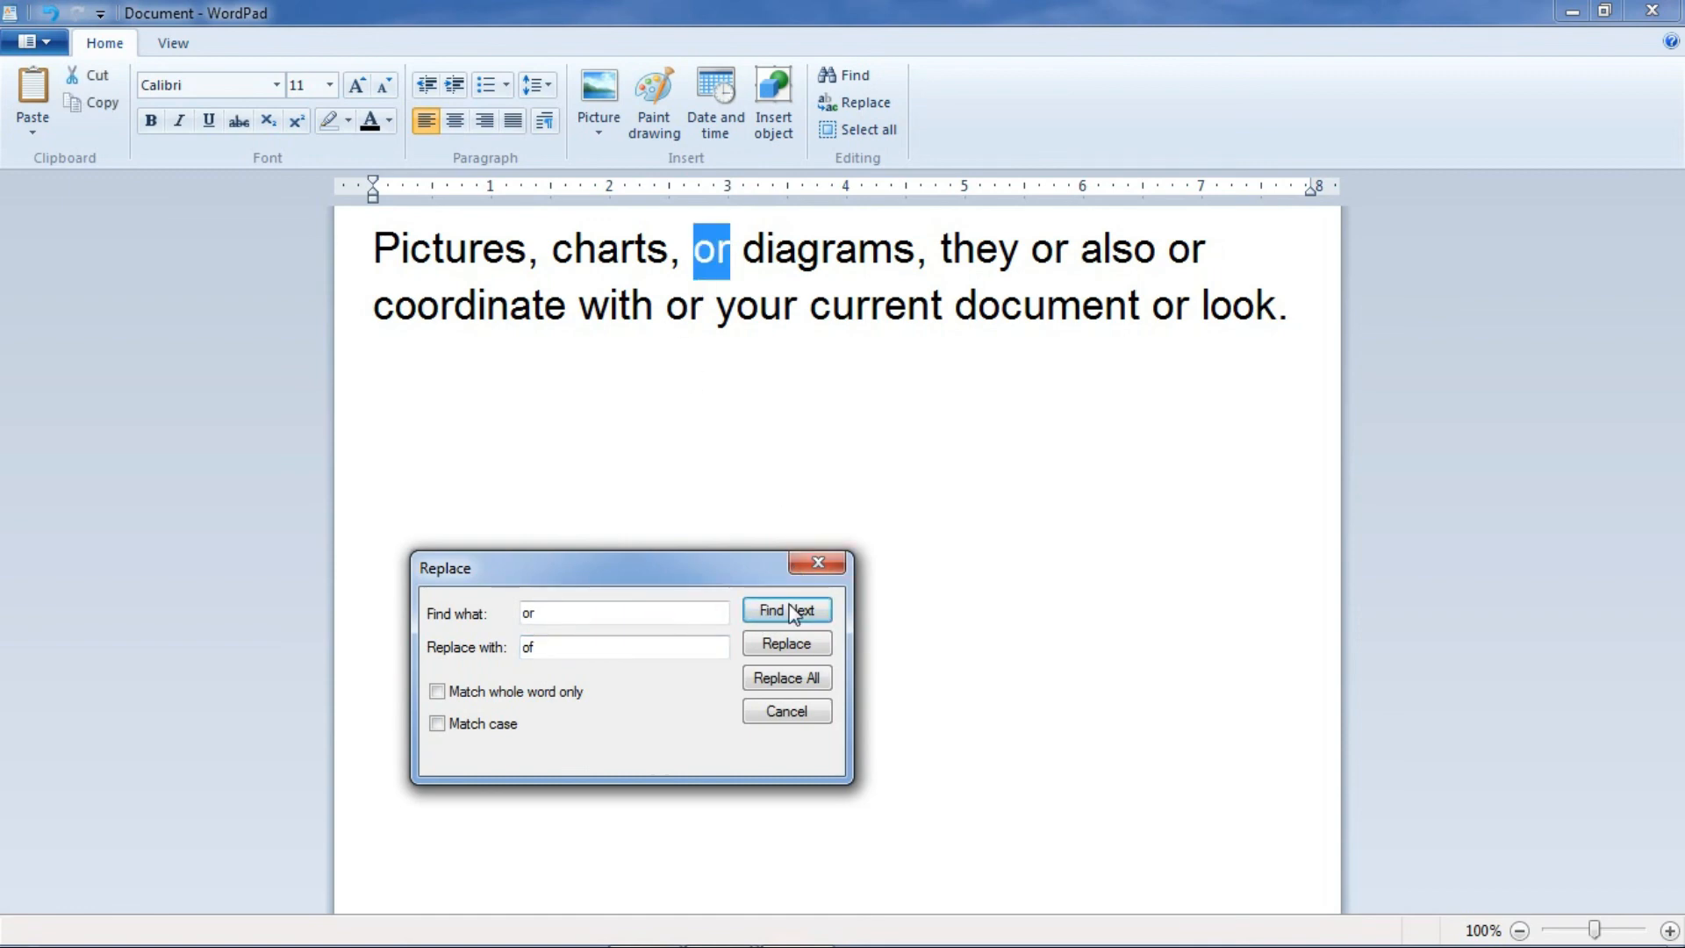
{"action": "left_click", "coordinate": [787, 645]}
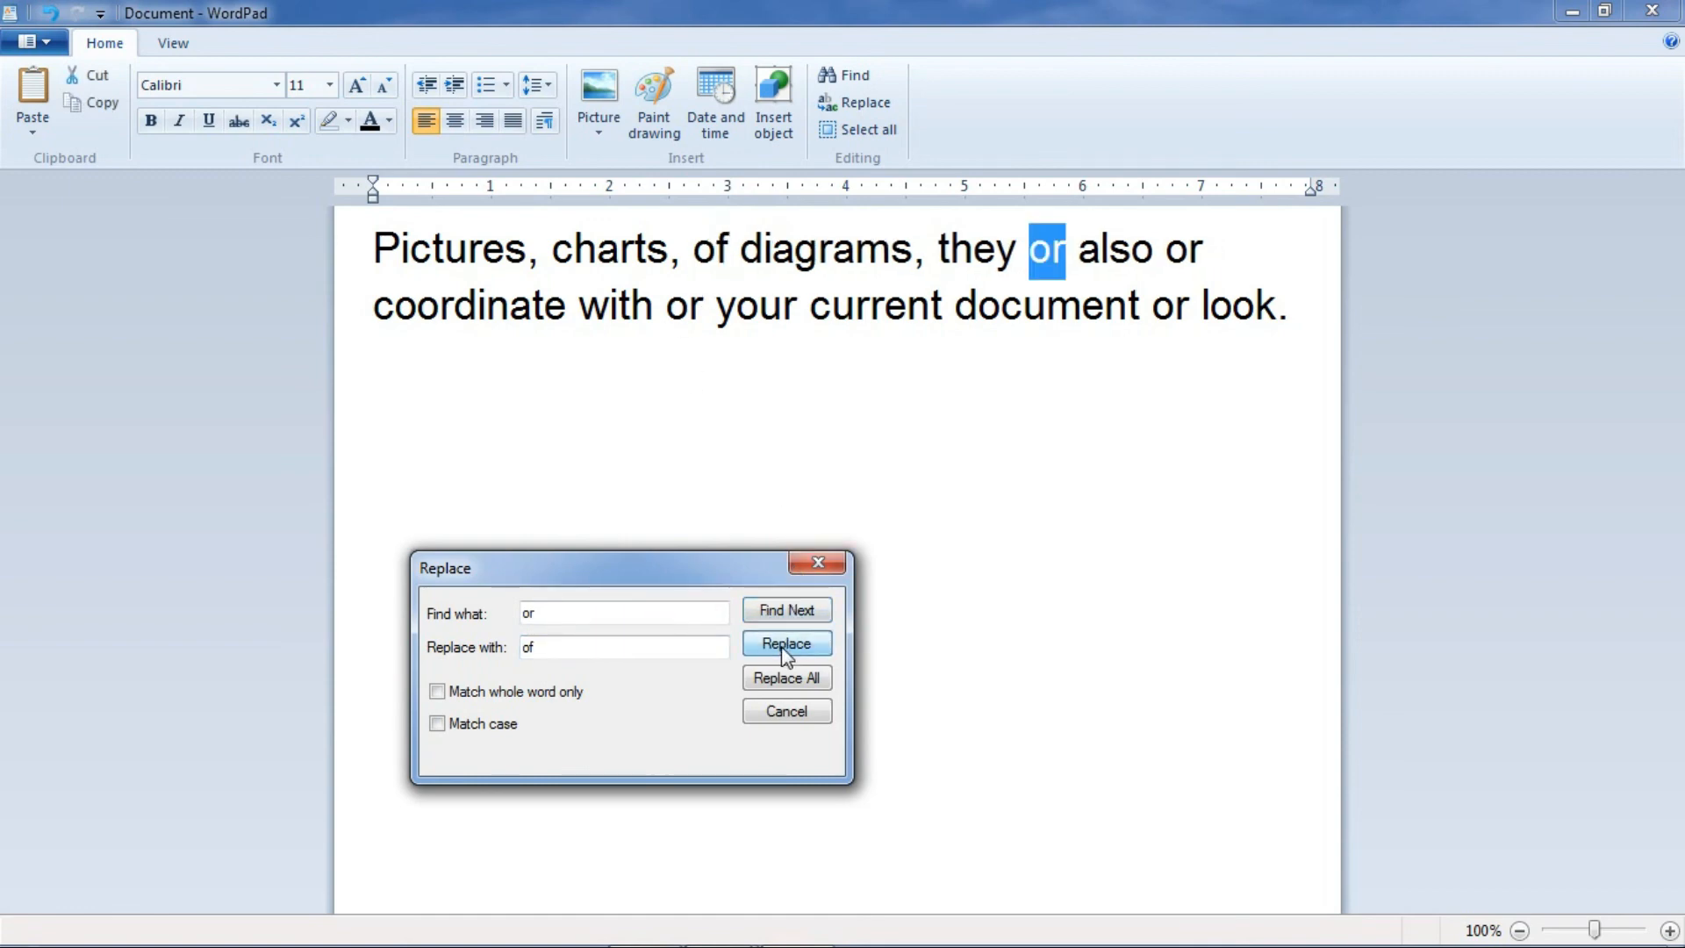
{"action": "left_click", "coordinate": [721, 252]}
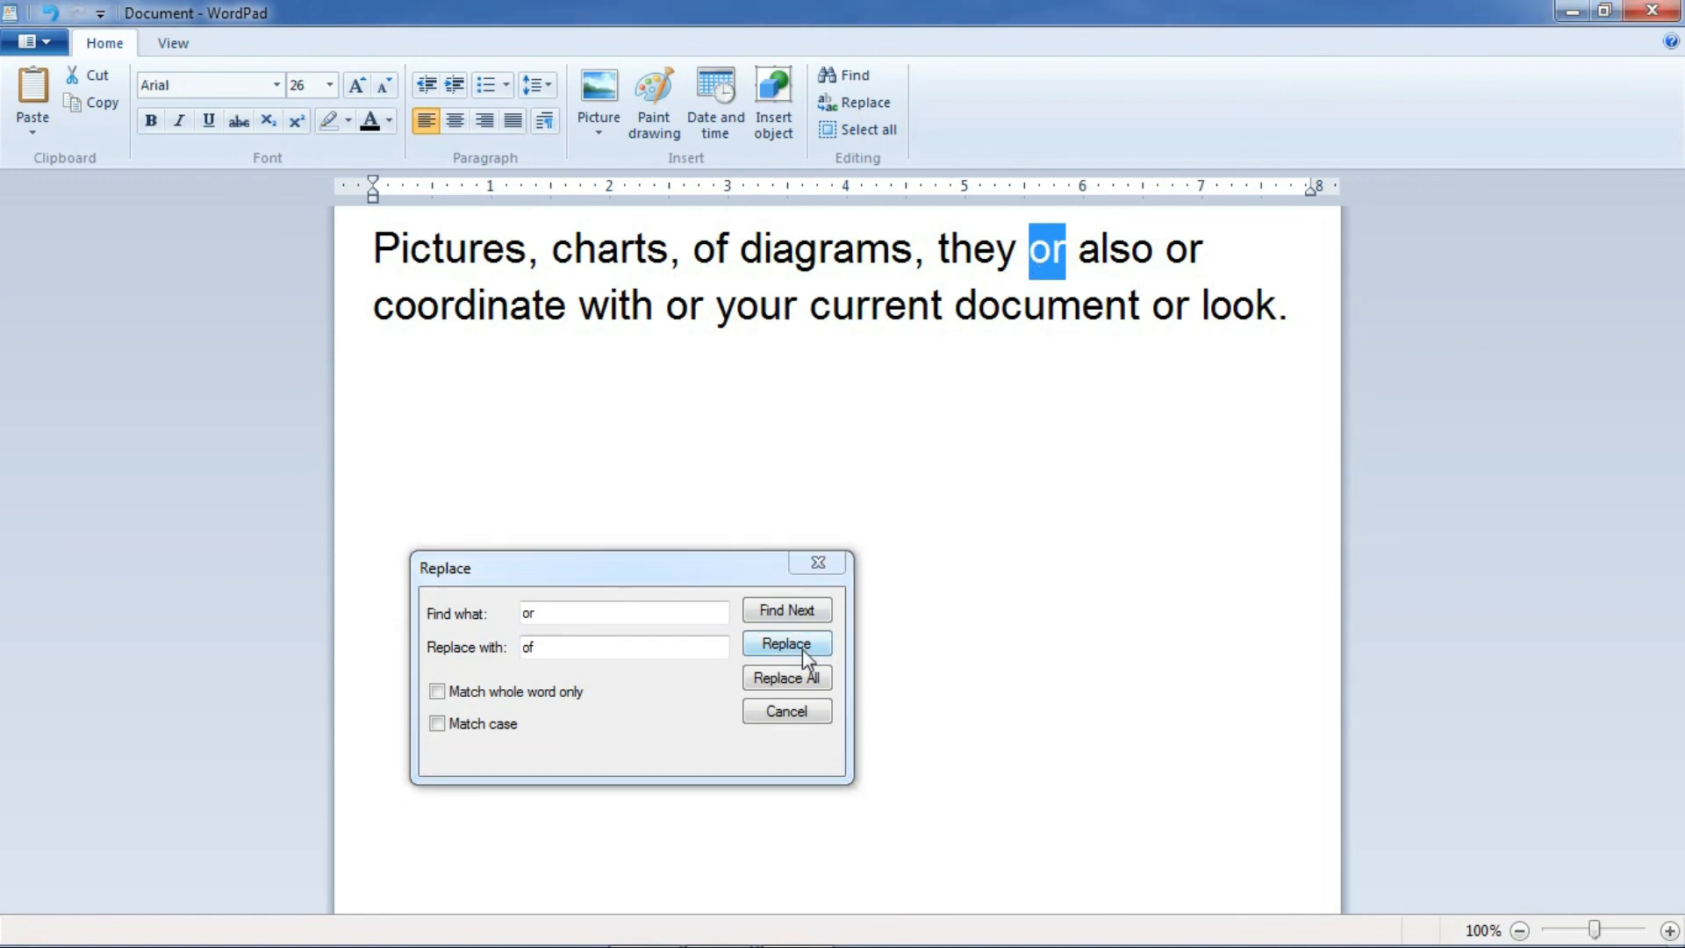
{"action": "left_click", "coordinate": [801, 610]}
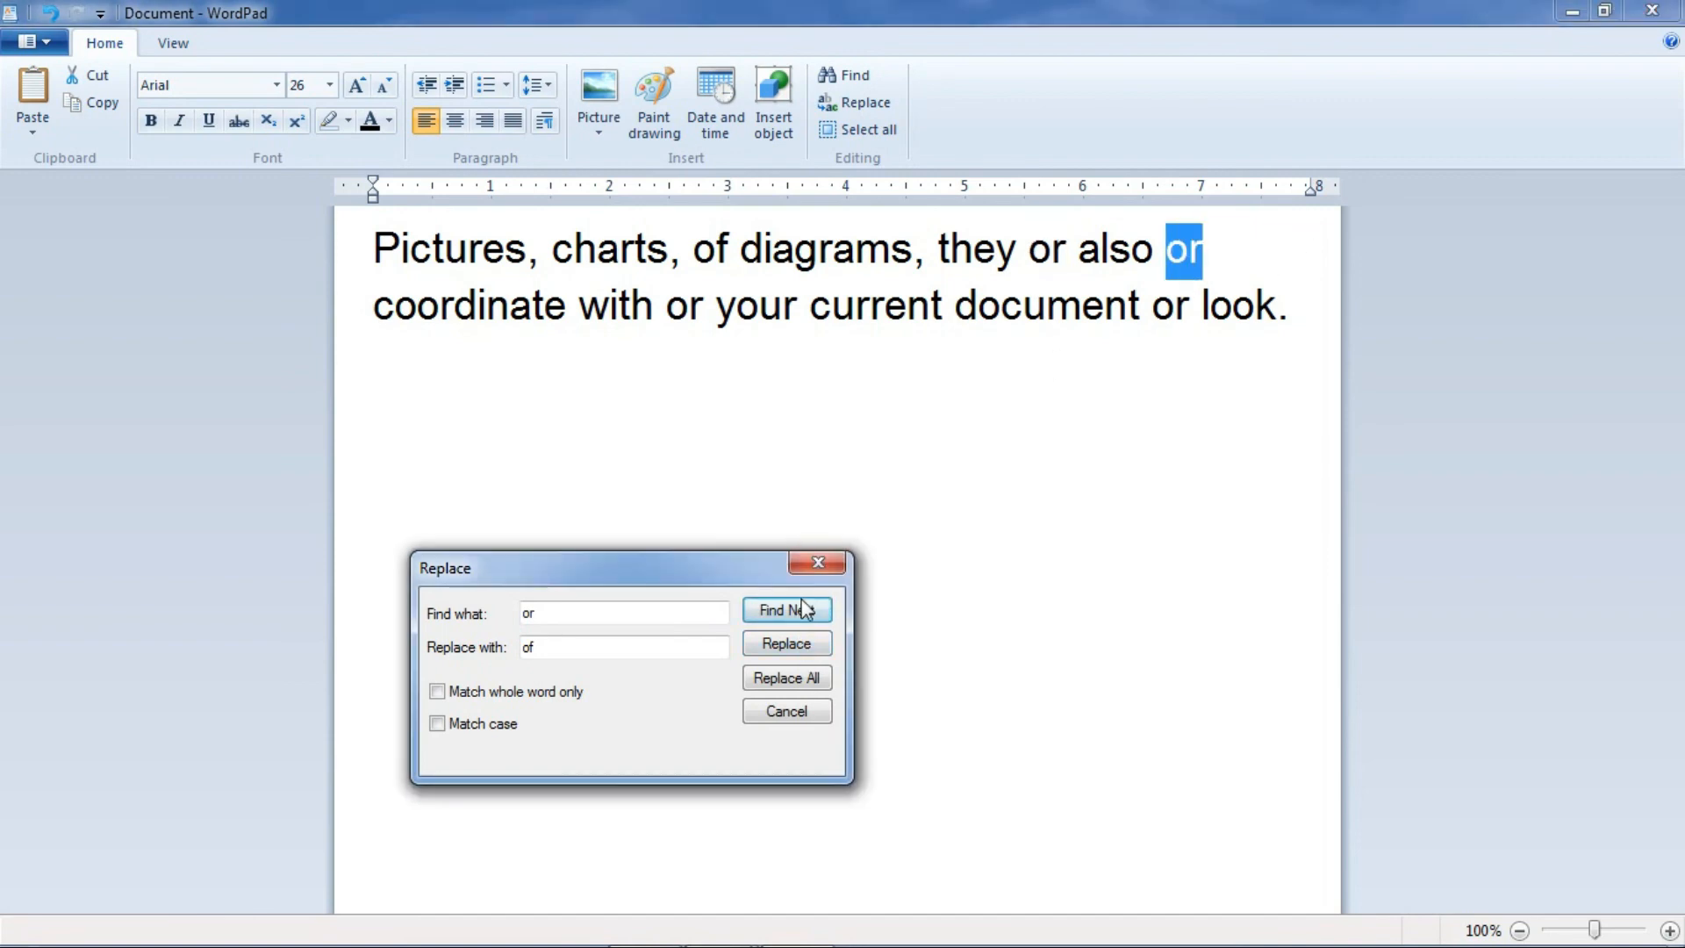
{"action": "left_click", "coordinate": [789, 646]}
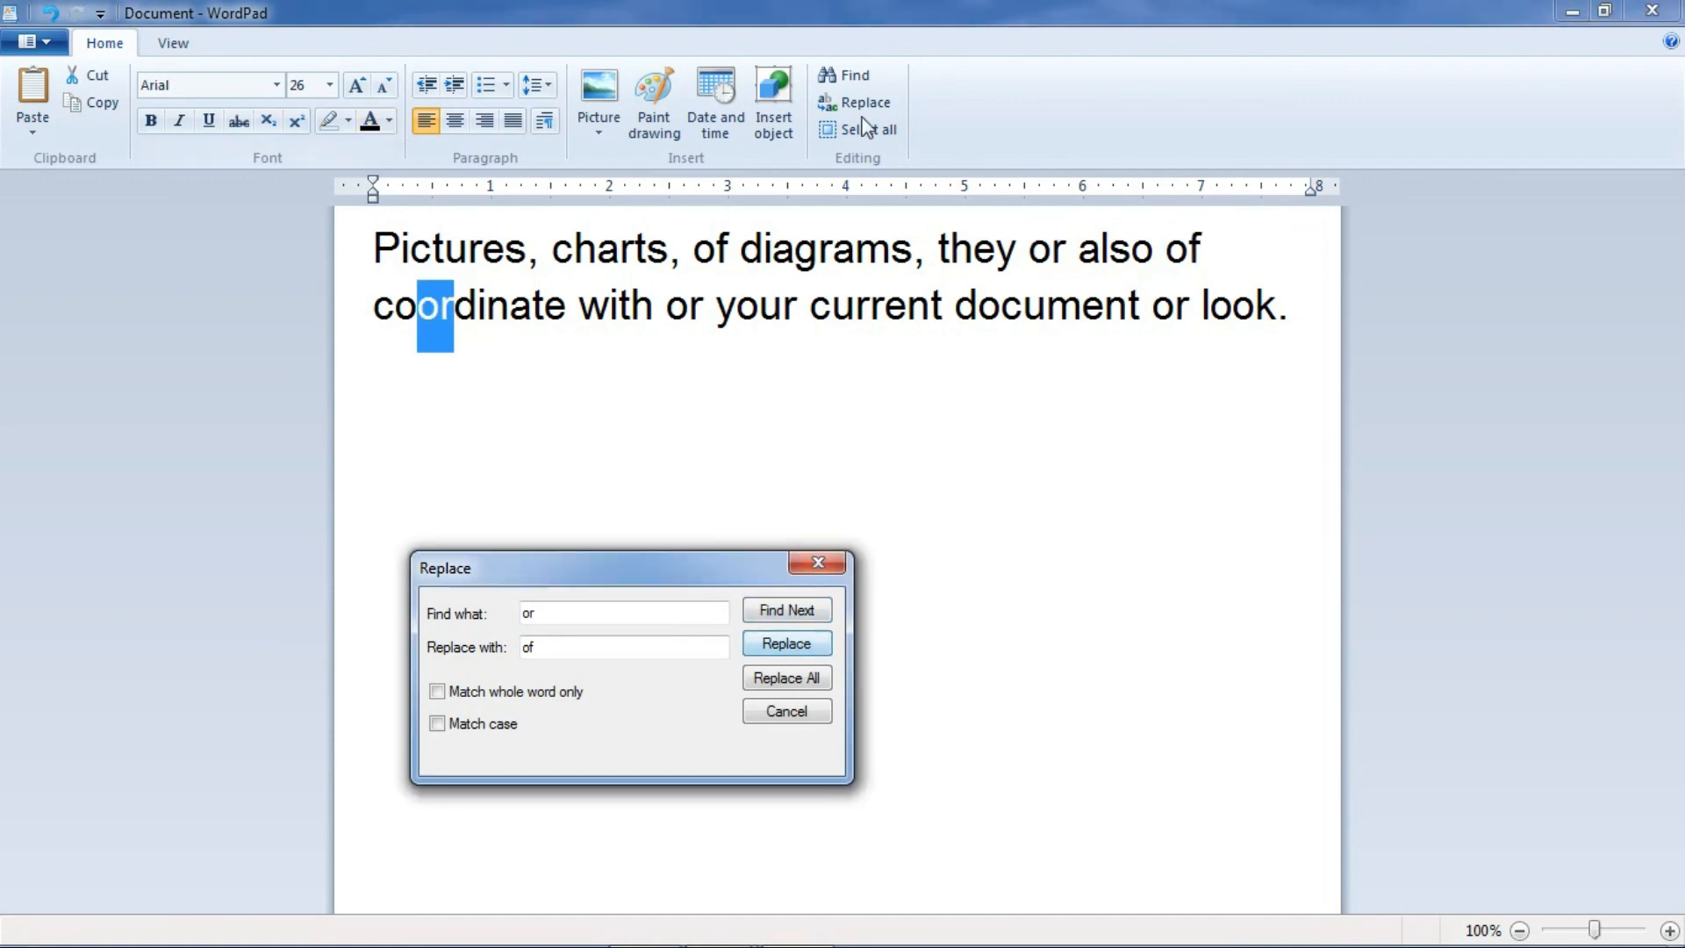
Replace all remaining occurrences of "or" from the current match onward with "of" and close the replace dialog
{"action": "left_click", "coordinate": [769, 681]}
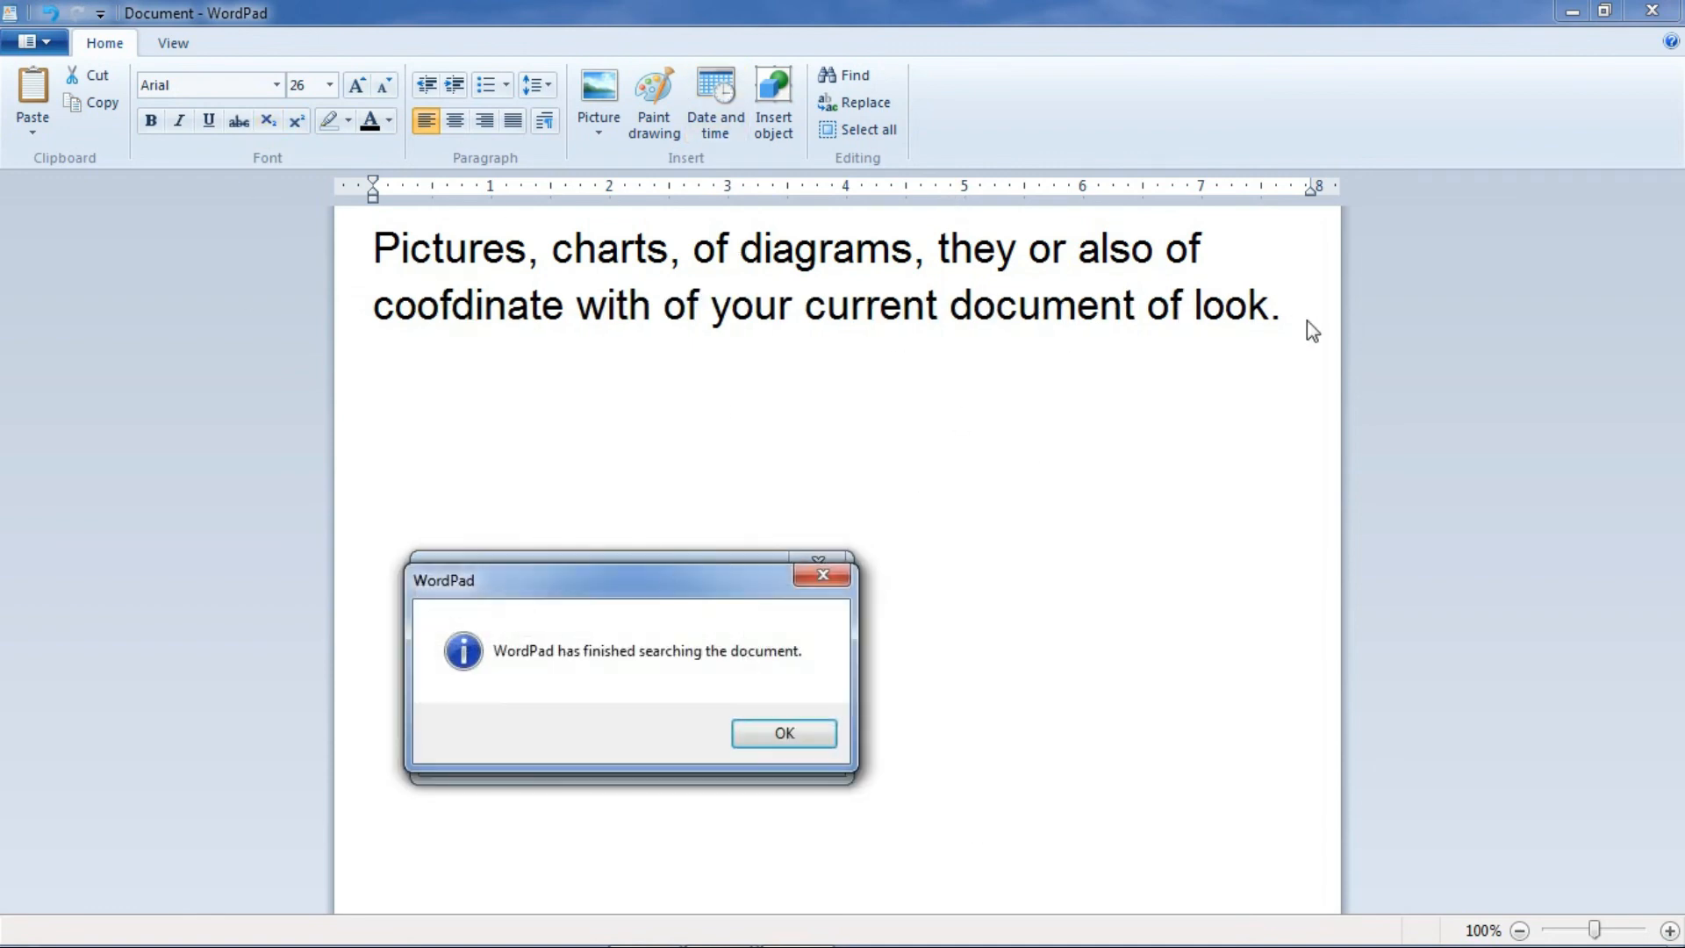
{"action": "left_click", "coordinate": [744, 732]}
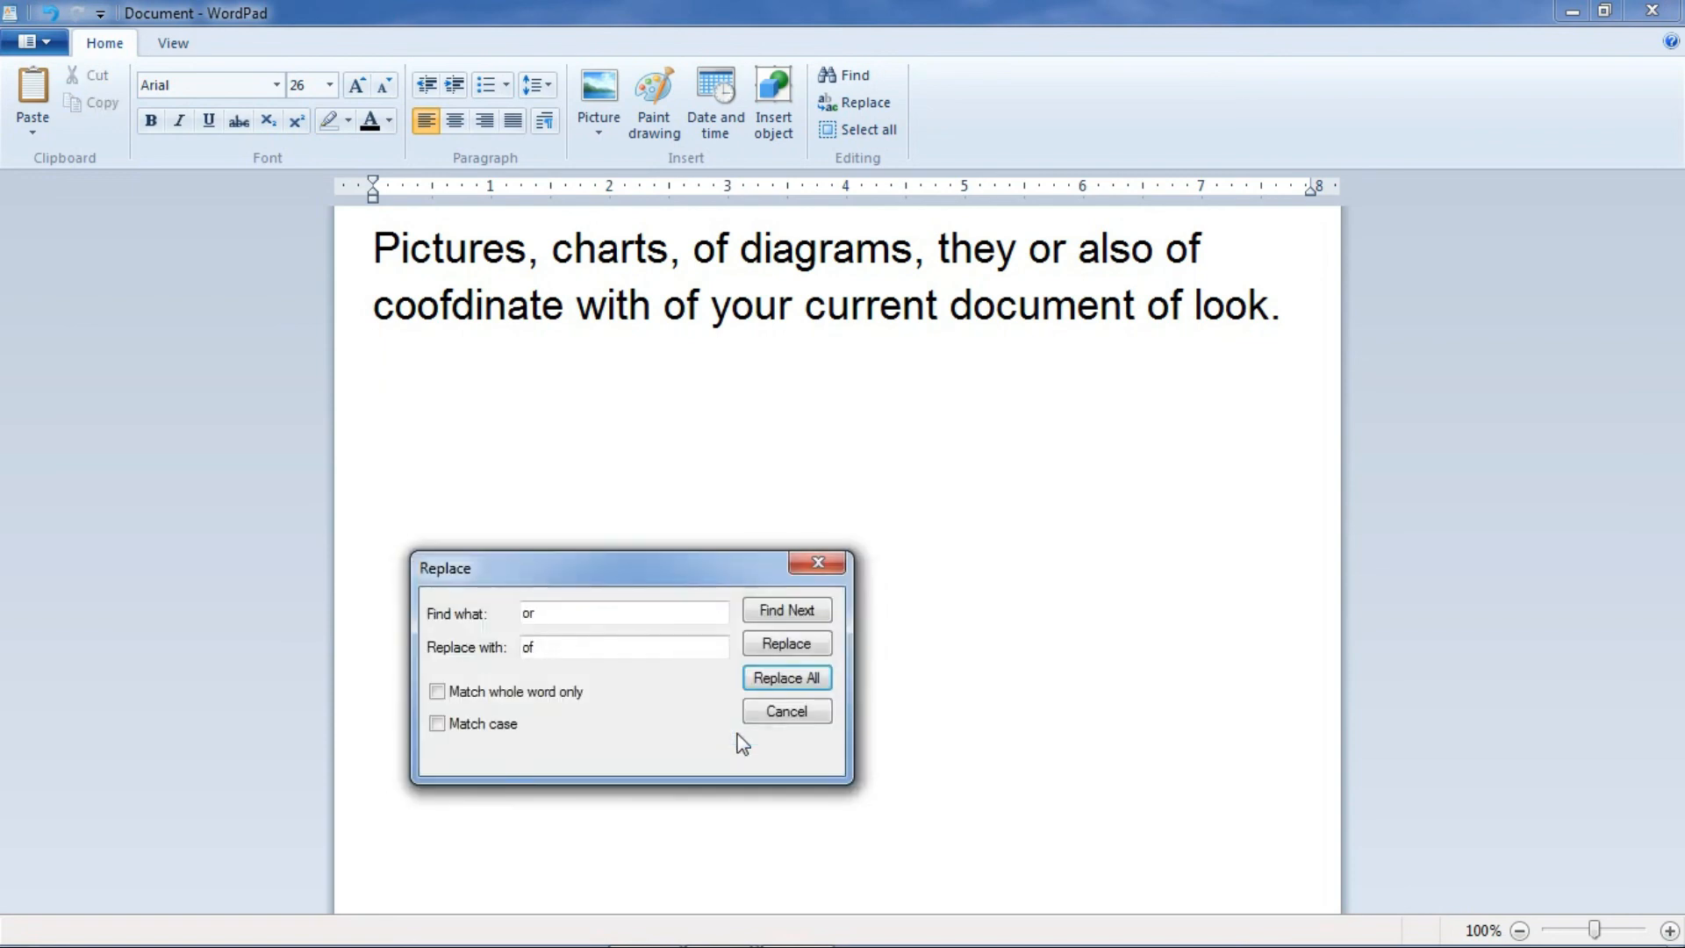
{"action": "left_click", "coordinate": [786, 711]}
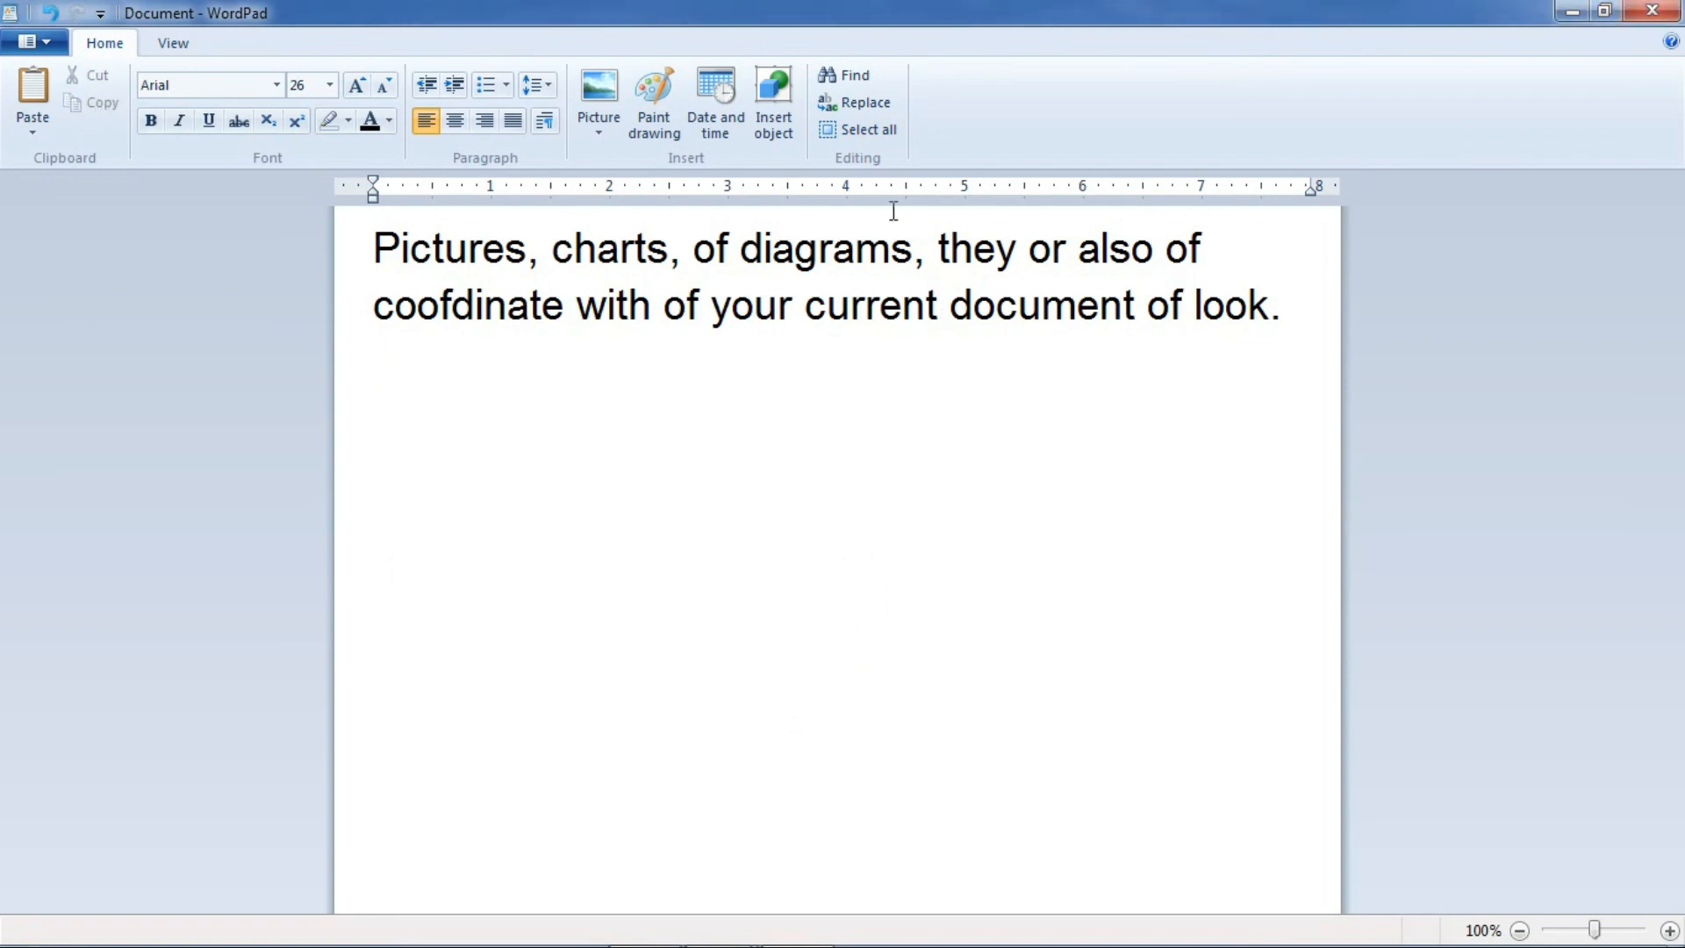
Select the entire document content and delete it
{"action": "left_click", "coordinate": [864, 131]}
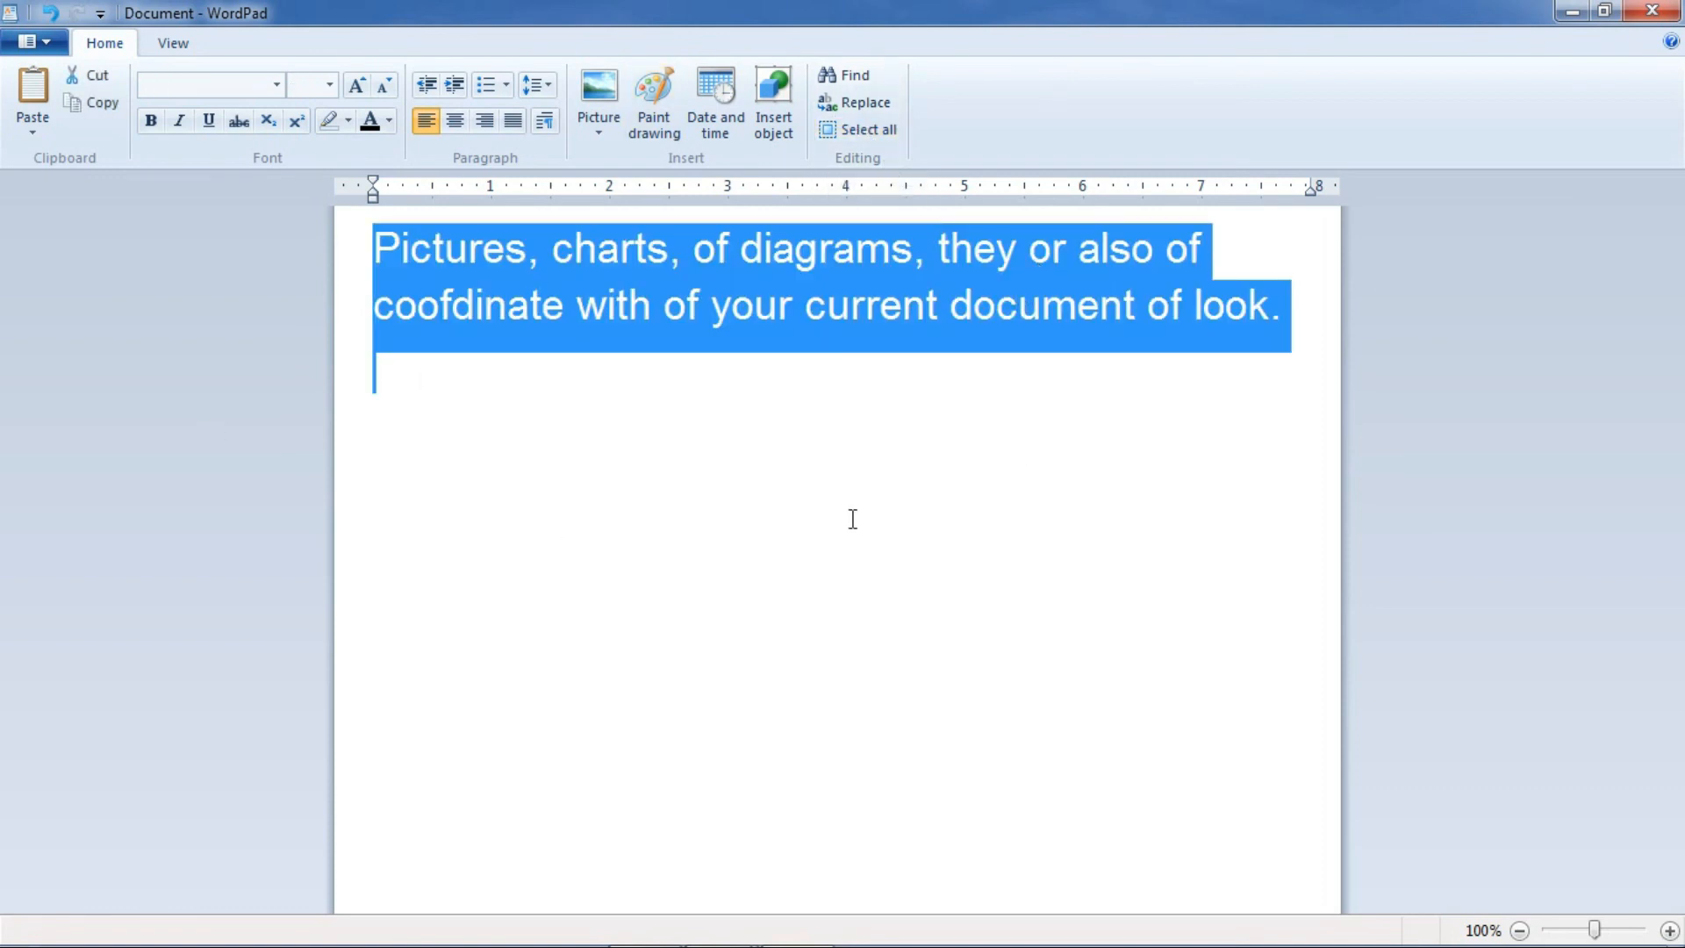
{"action": "key", "text": "Delete"}
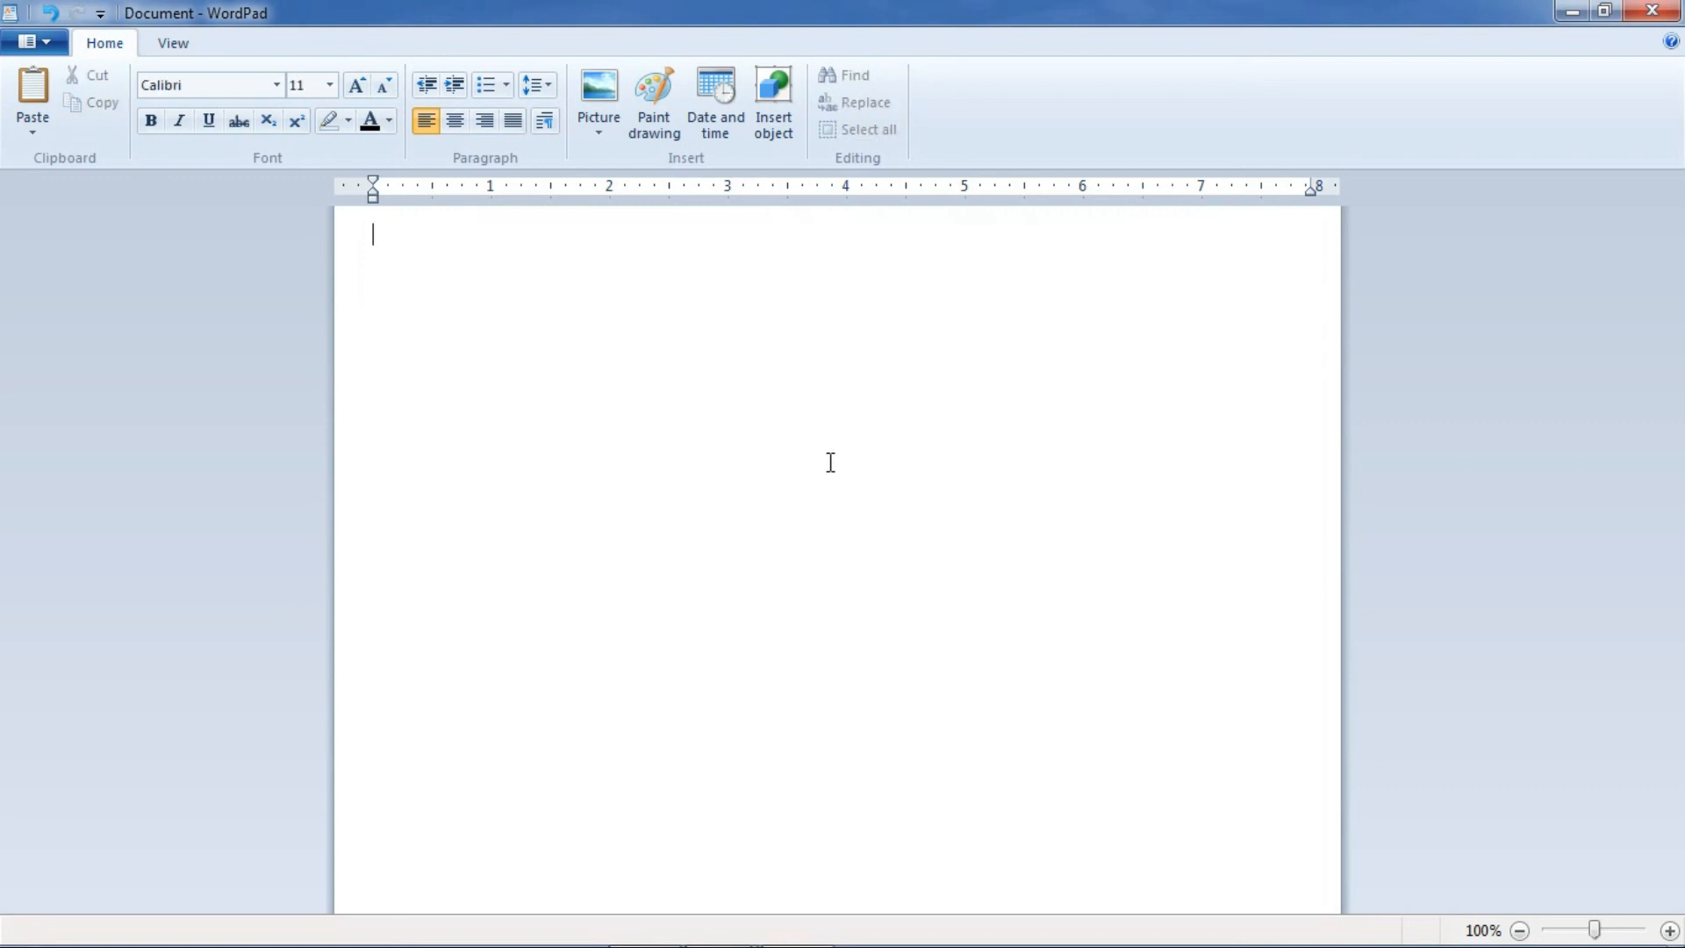